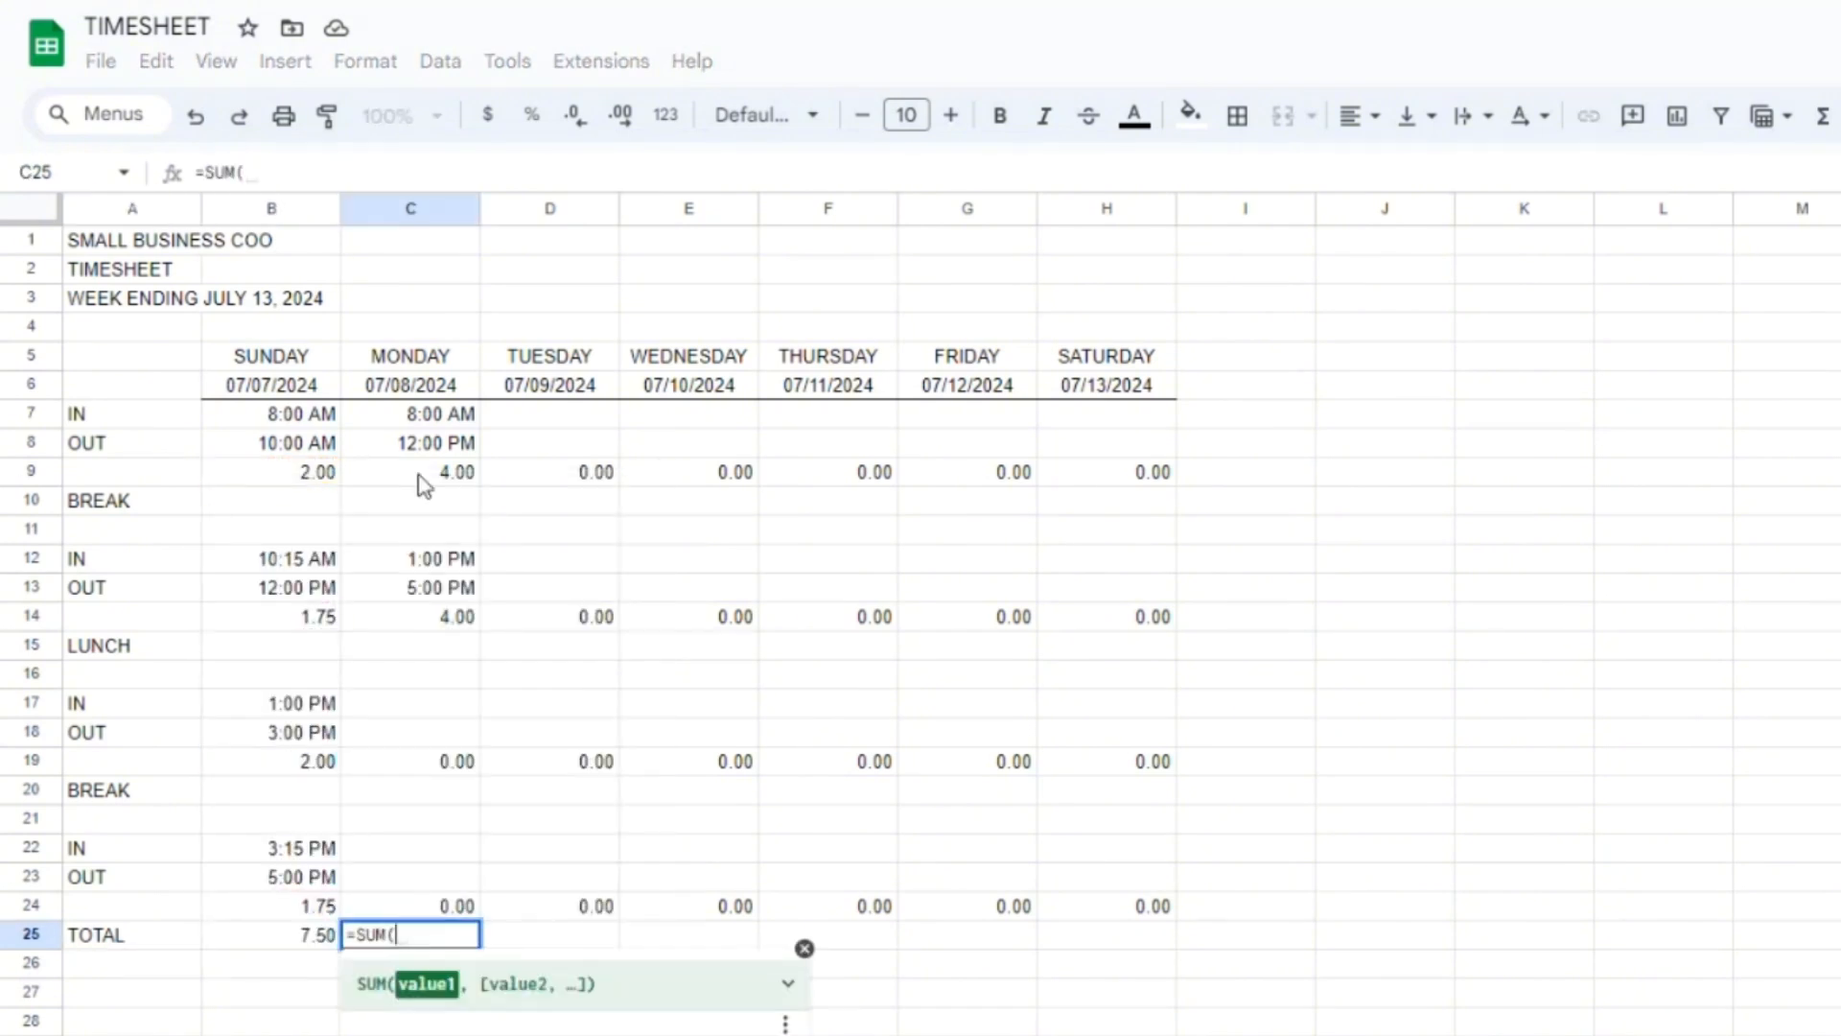
Enter the label TOTAL HOURS FOR THE WEEK in row 26 and sum the daily totals beside it in H26.
{"action": "type", "text": "TOTAL HOURS FOR THE WEEK"}
{"action": "key", "text": "Return"}
{"action": "type", "text": "=SUM("}
{"action": "key", "text": "Return"}
Add bottom borders beneath the OUT rows and row 24 across the day columns B to H.
{"action": "left_click_drag", "start_coordinate": [271, 443], "coordinate": [1106, 443]}
{"action": "left_click_drag", "start_coordinate": [271, 733], "coordinate": [1107, 733]}
{"action": "left_click_drag", "start_coordinate": [271, 905], "coordinate": [1106, 905]}
{"action": "left_click", "coordinate": [1237, 115]}
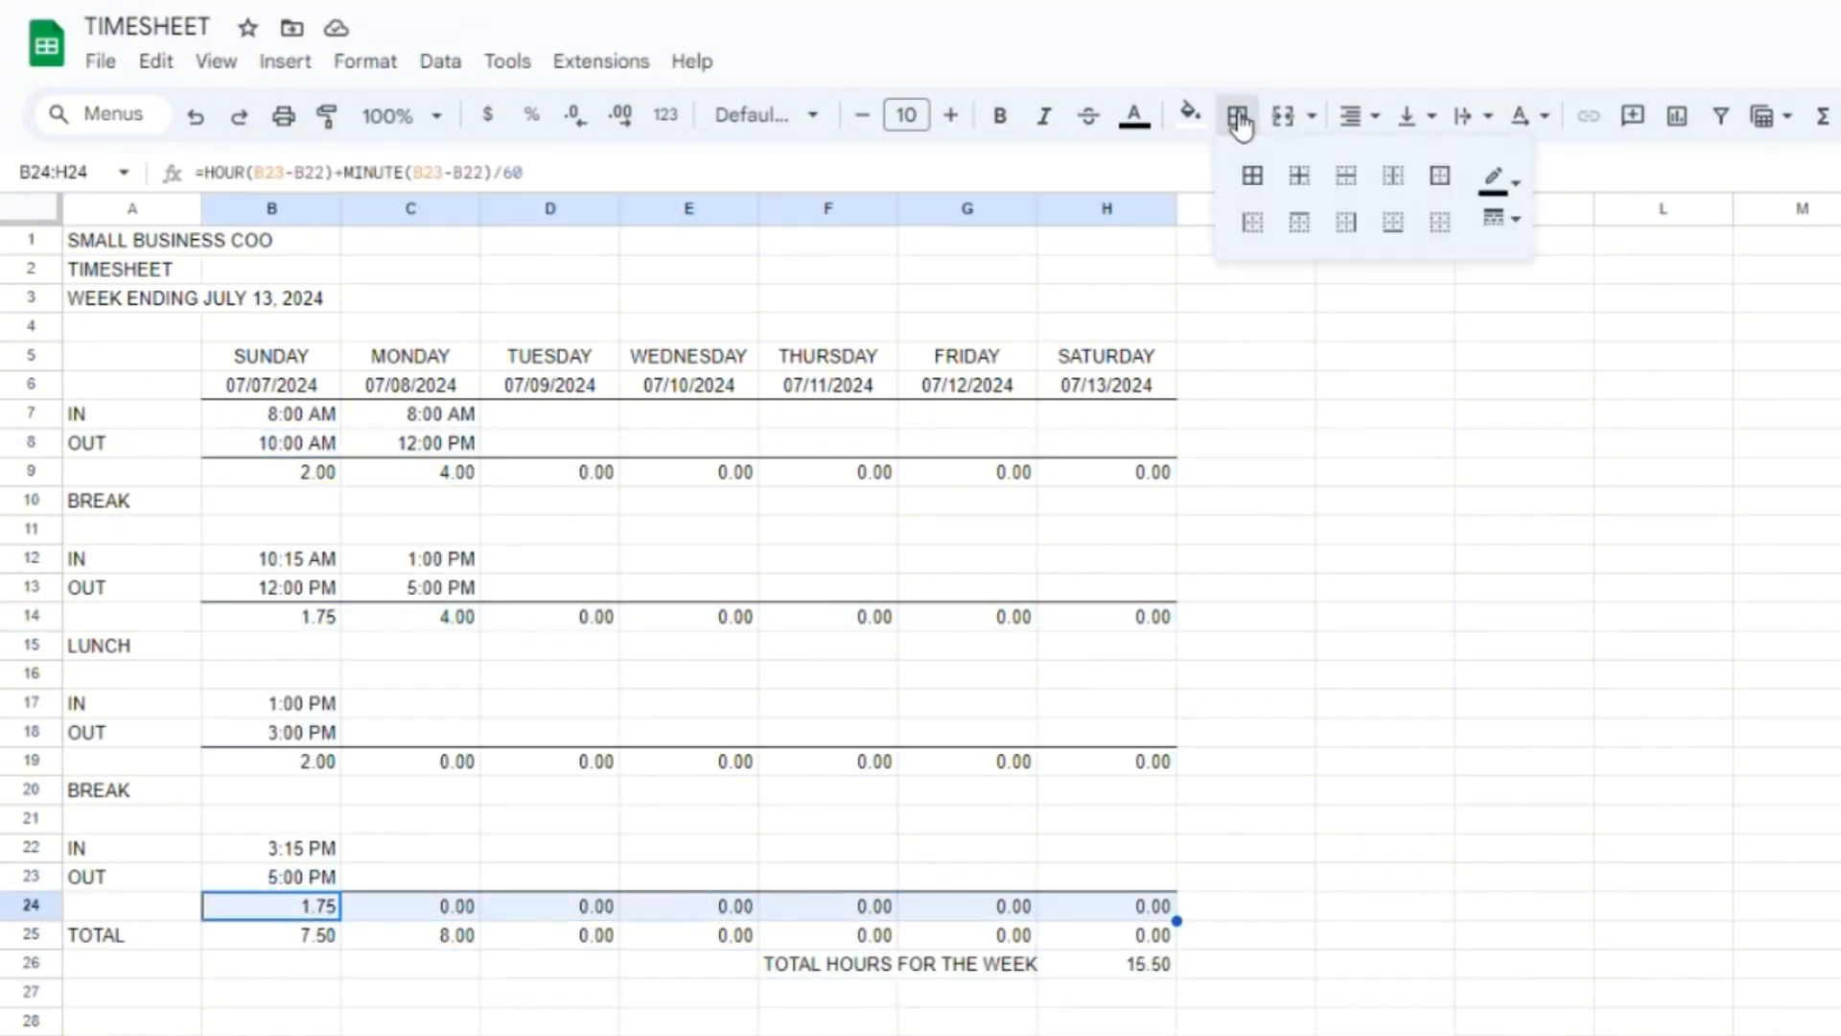
{"action": "left_click", "coordinate": [1397, 222]}
{"action": "left_click", "coordinate": [1026, 681]}
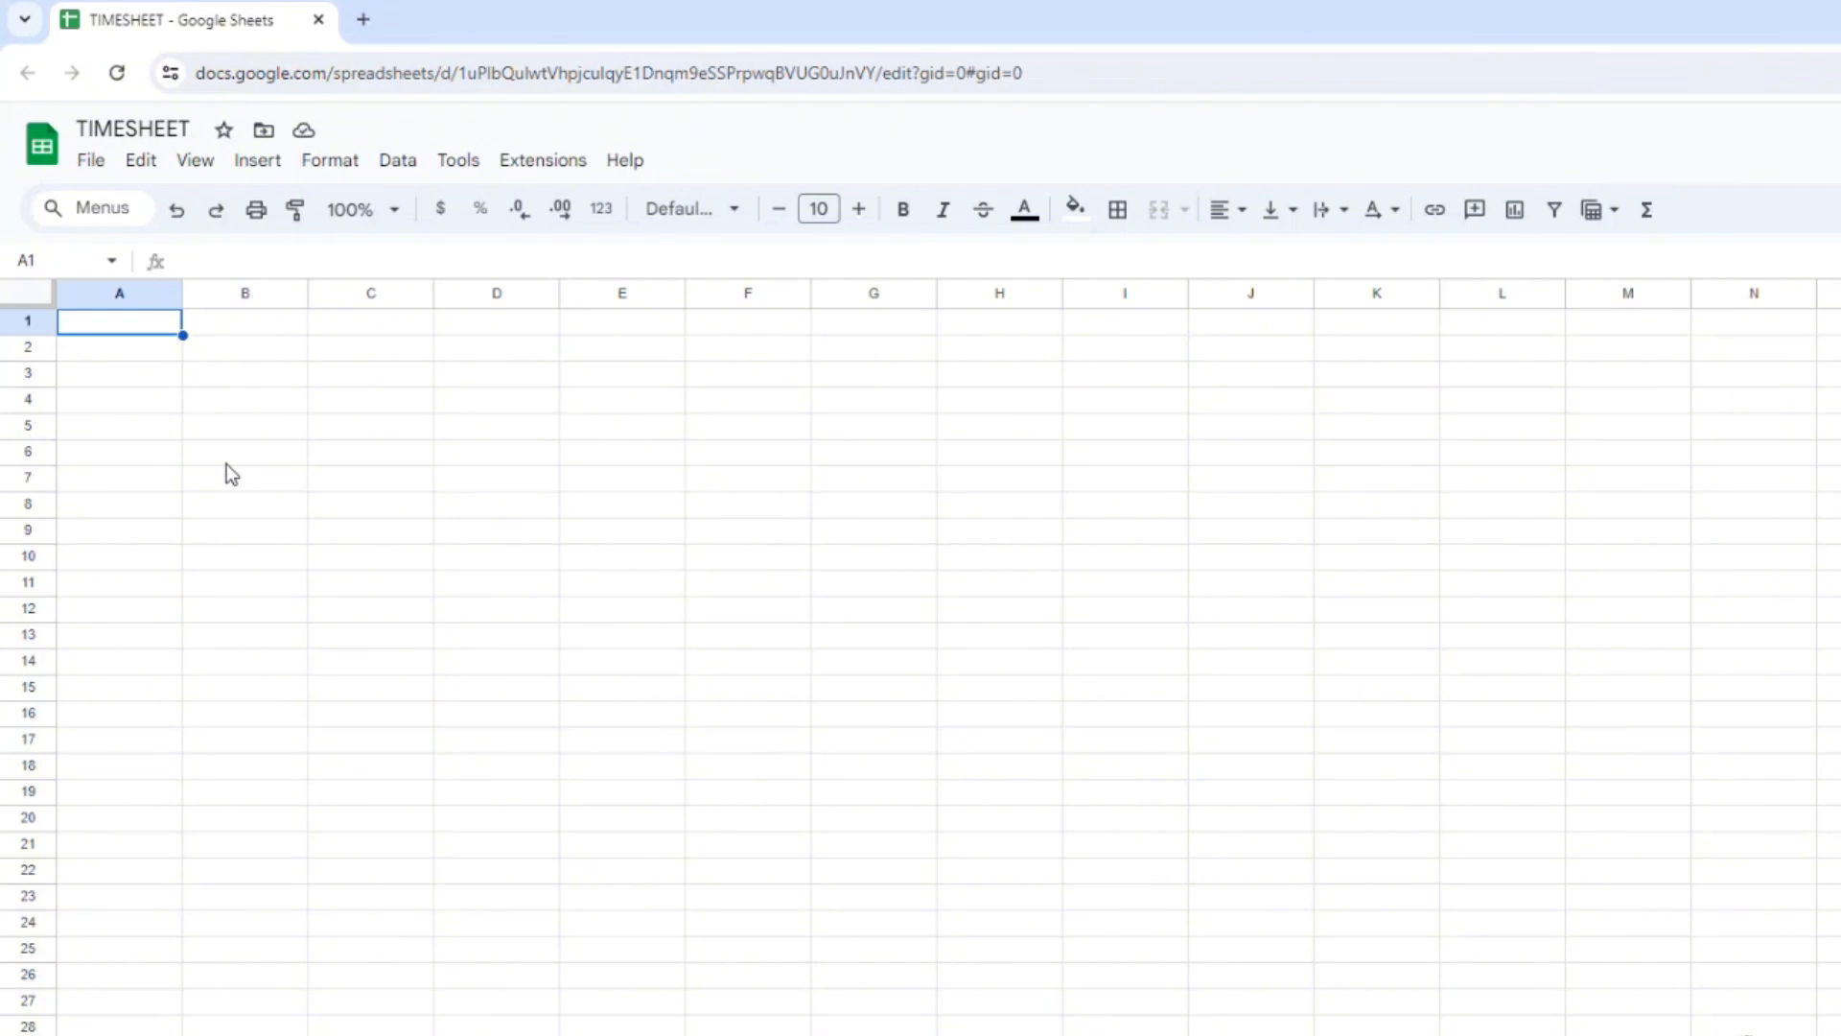
Enter the headings SMALL BUSINESS COO, TIMESHEET and WEEK ENDING JULY 13, 2024 in cells A1 to A3.
{"action": "type", "text": "SMALL"}
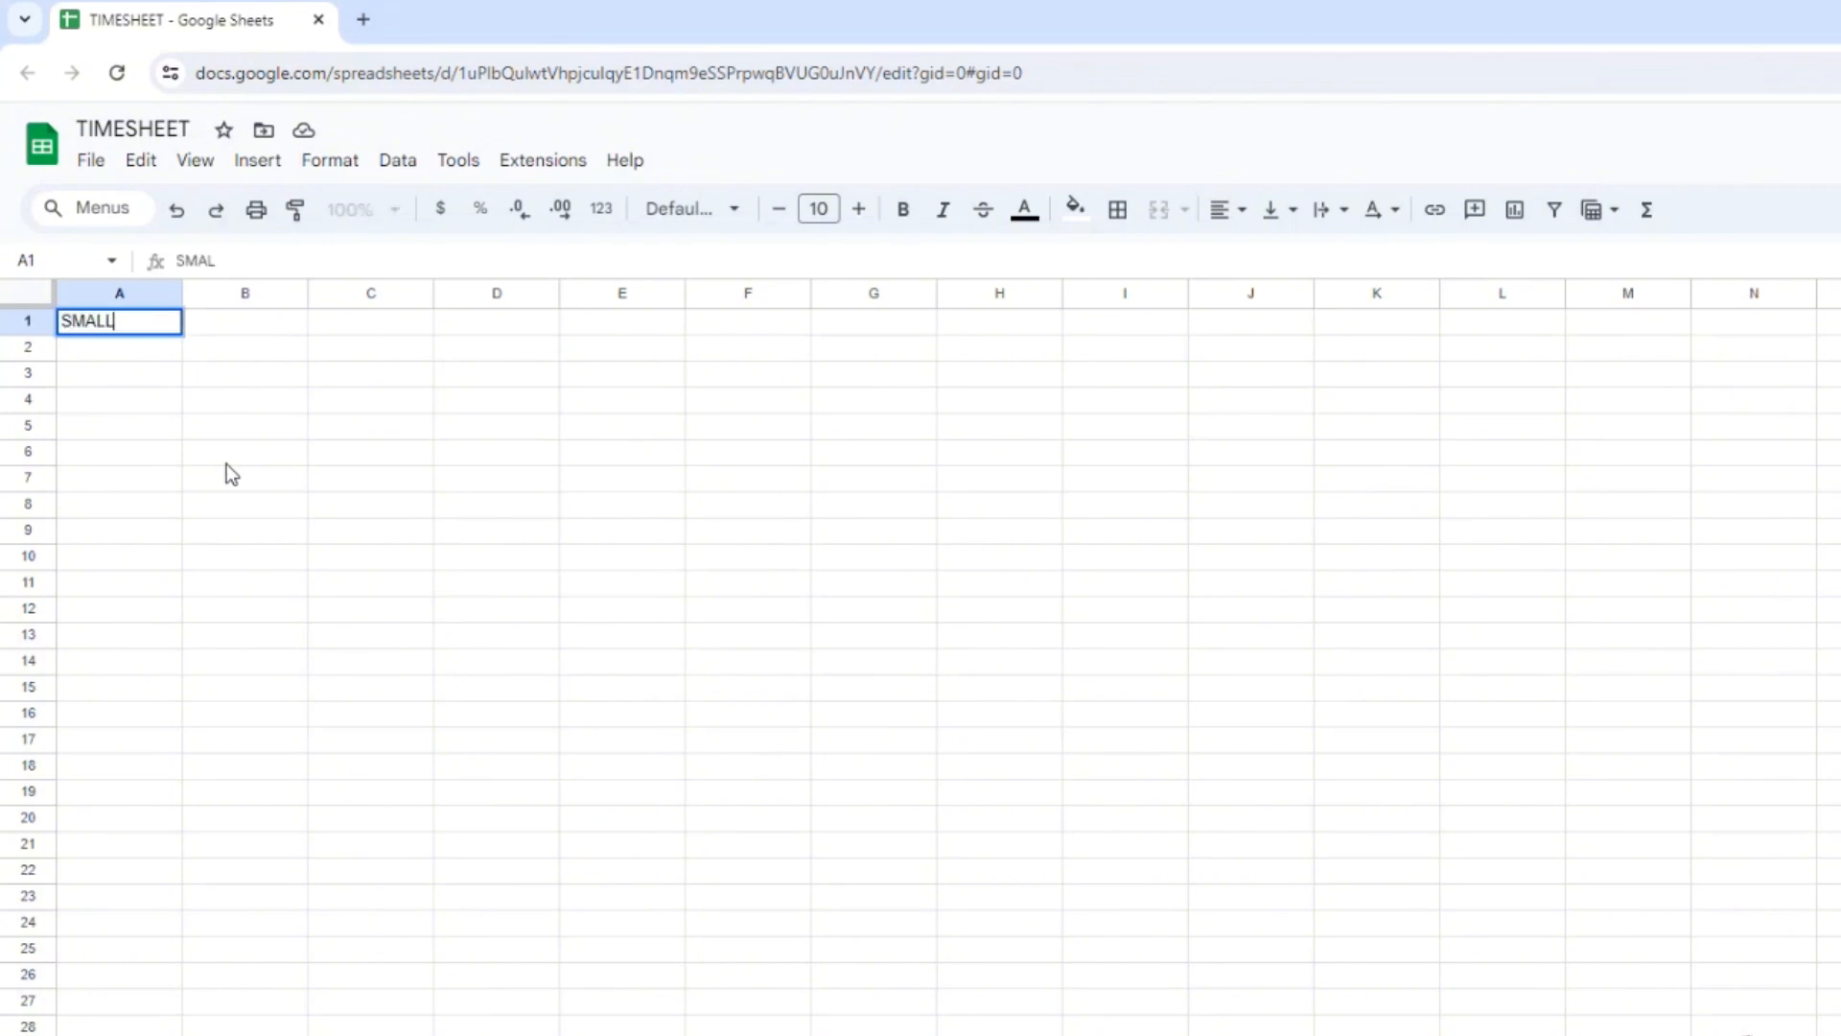
{"action": "type", "text": " BUSINESS COO"}
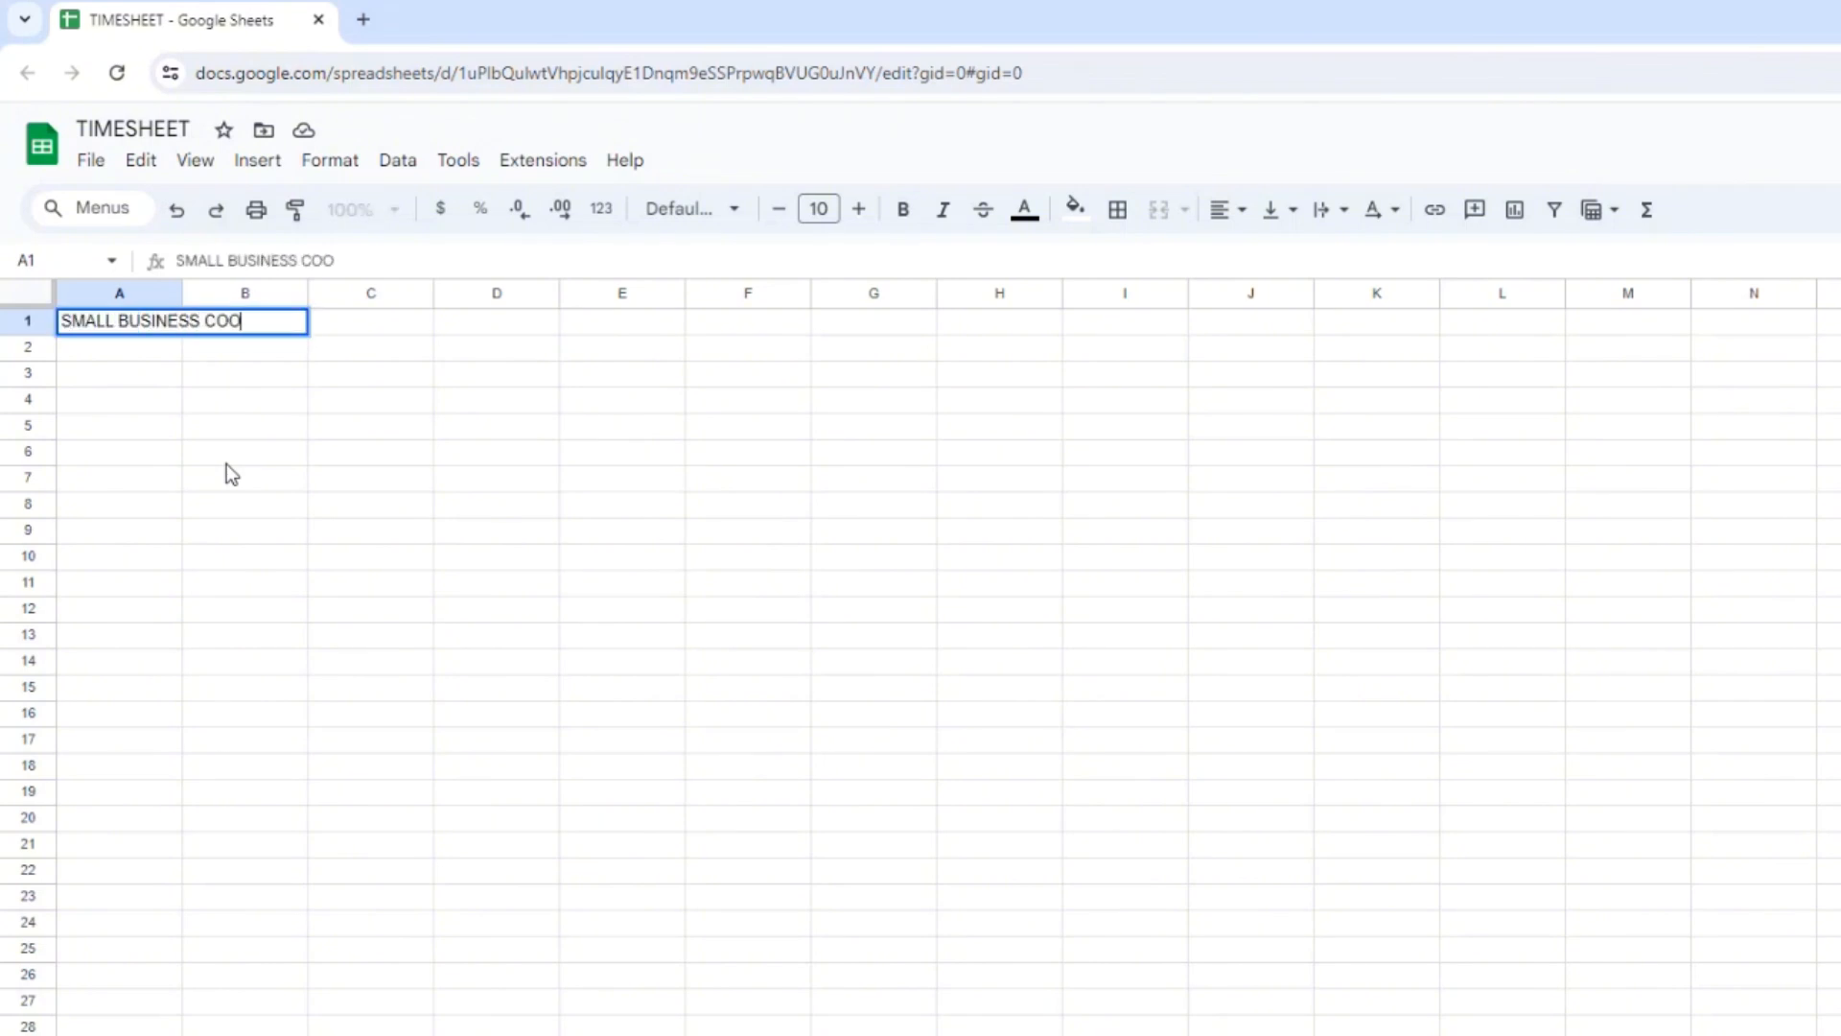
{"action": "key", "text": "Return"}
{"action": "type", "text": "TIMESHEET"}
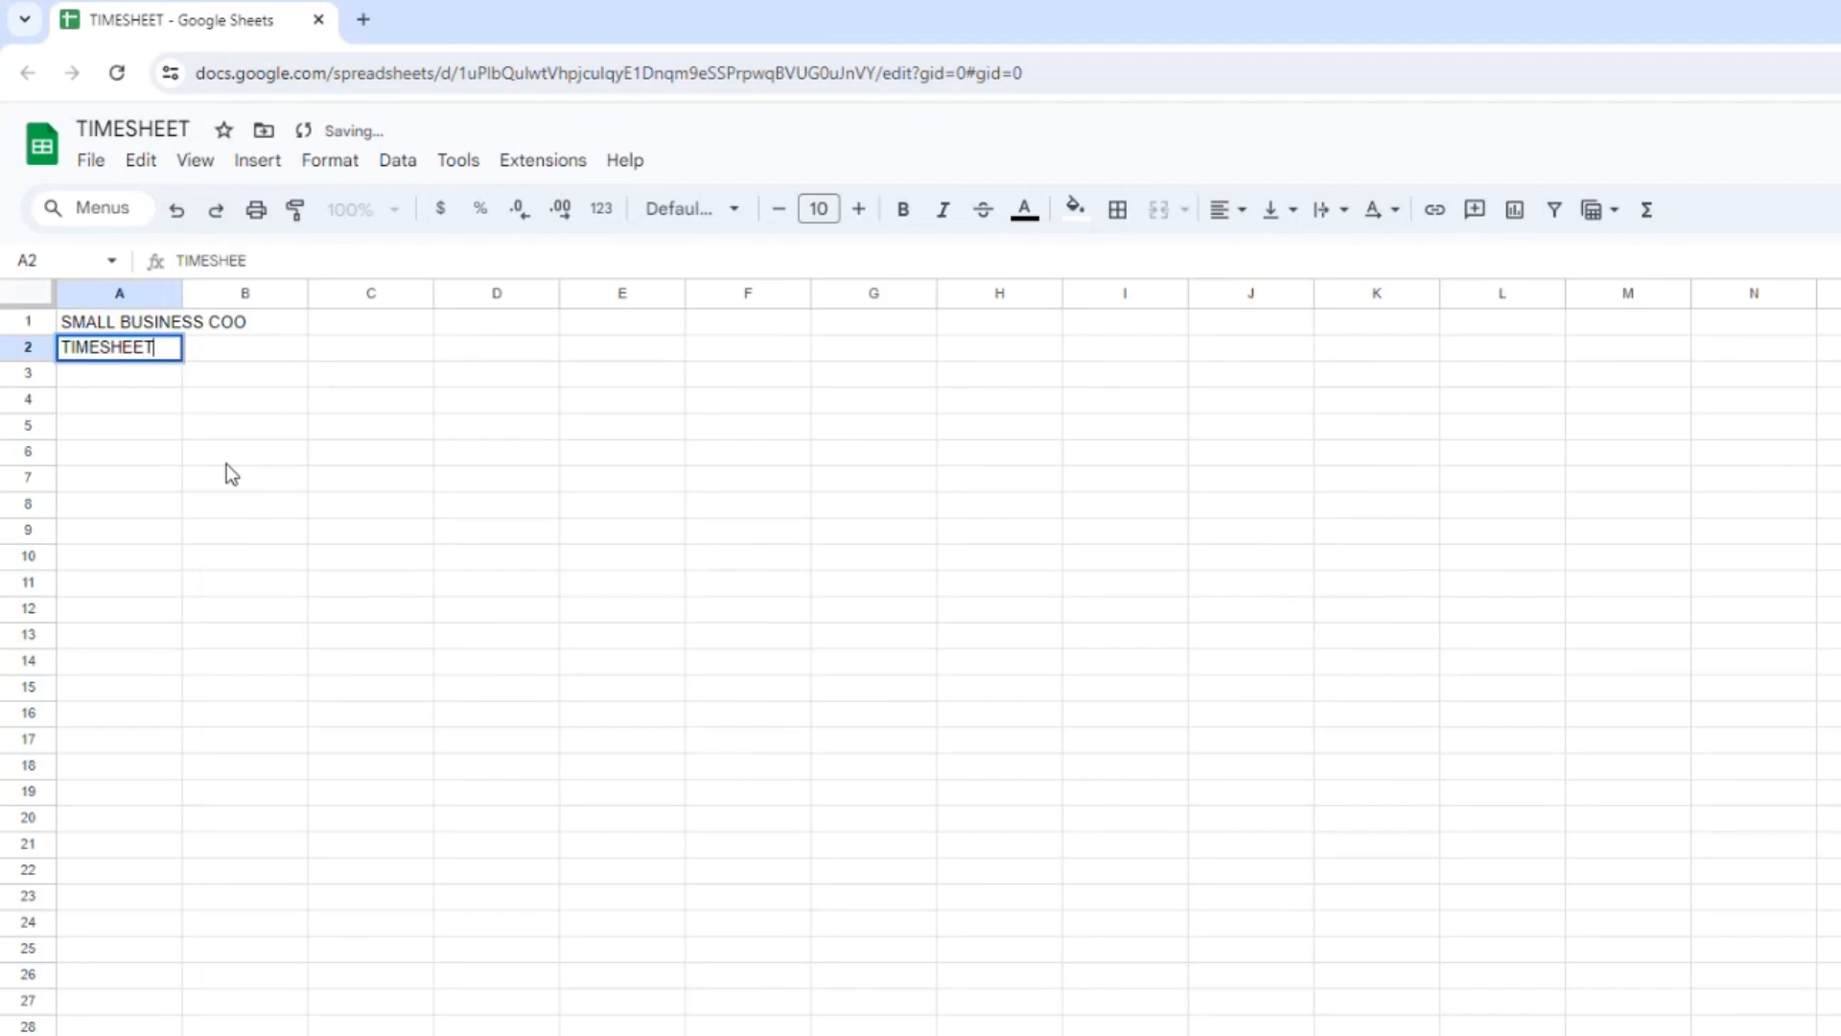
{"action": "key", "text": "Return"}
{"action": "type", "text": "WEEK"}
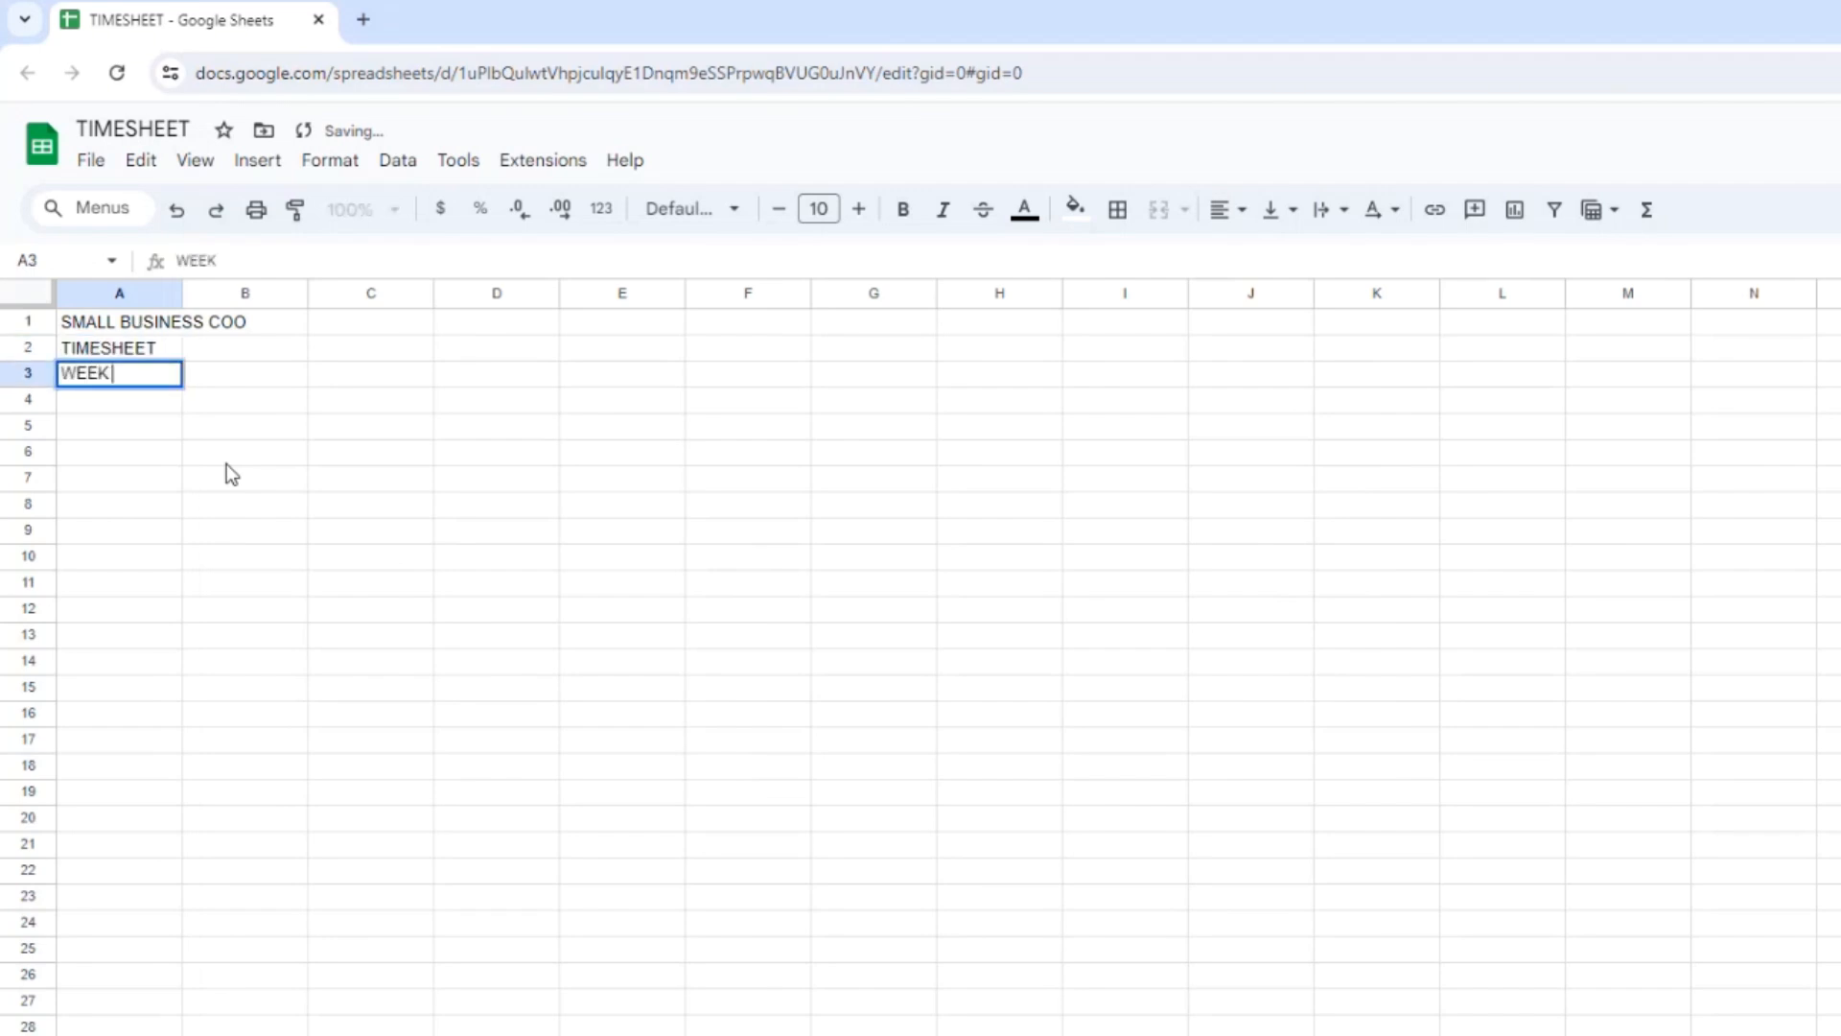
{"action": "type", "text": " ENDING "}
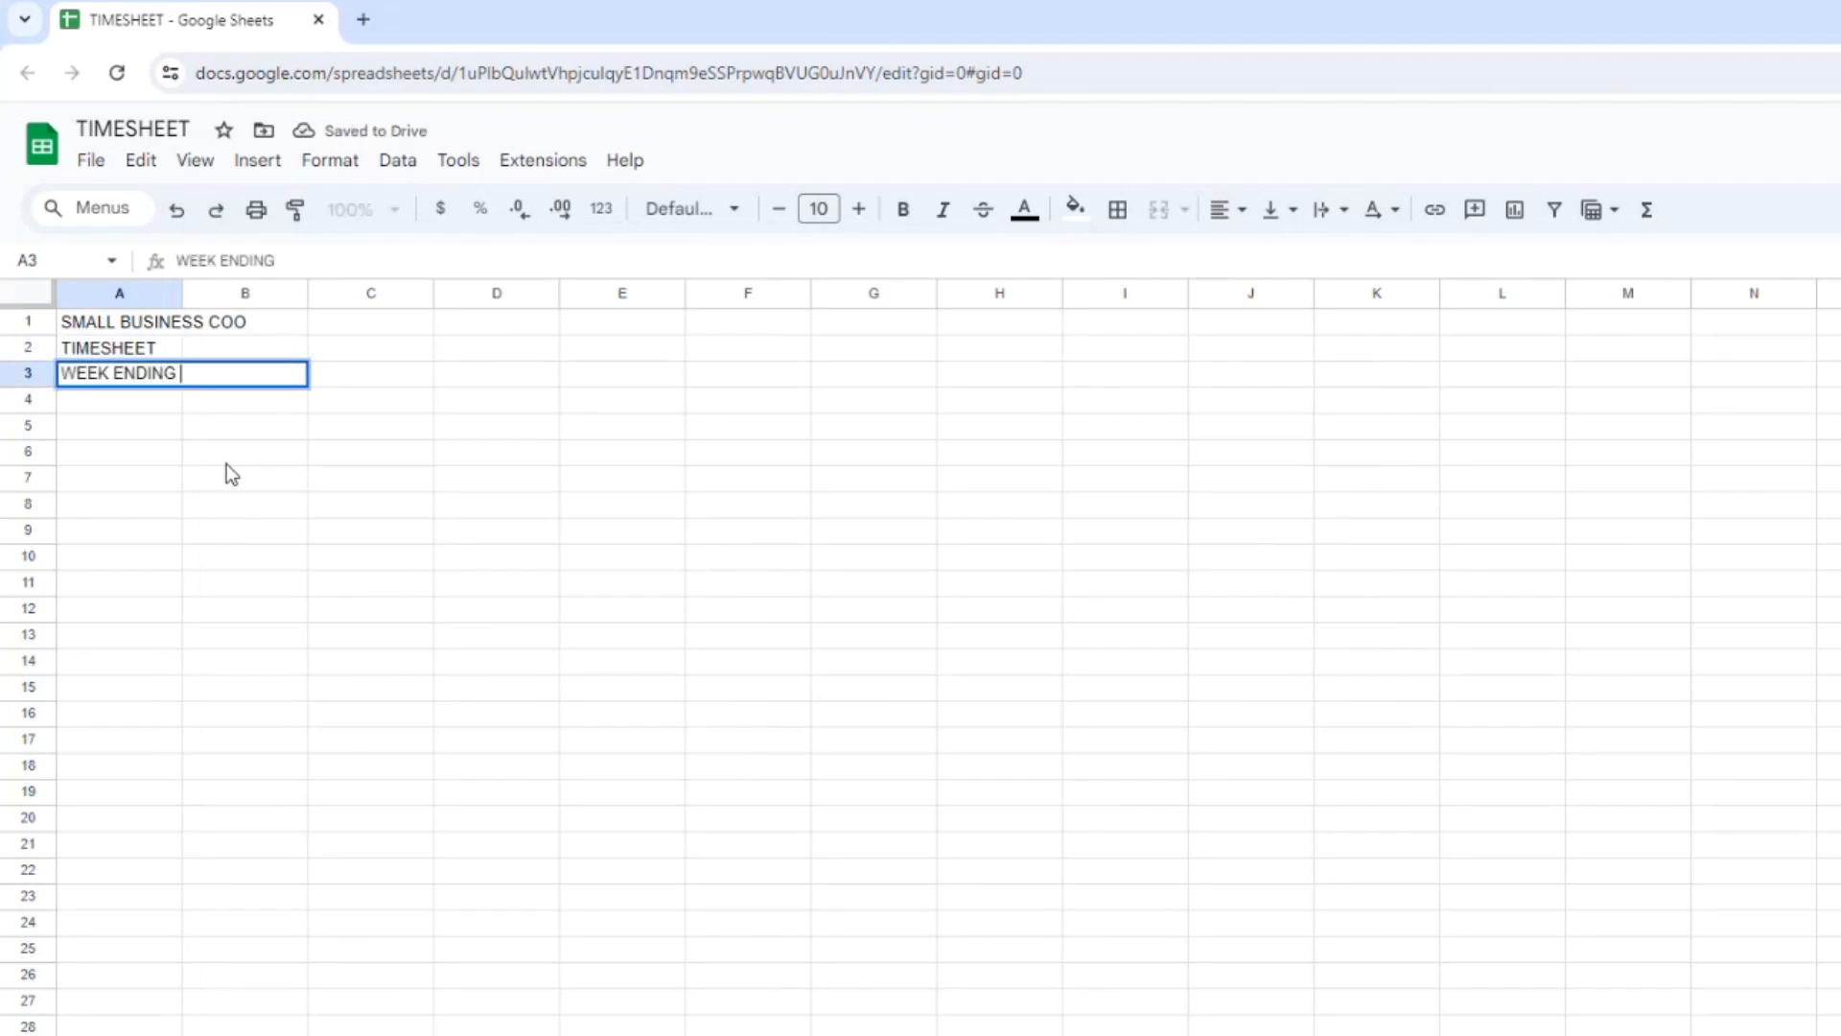
{"action": "type", "text": "JULY 13"}
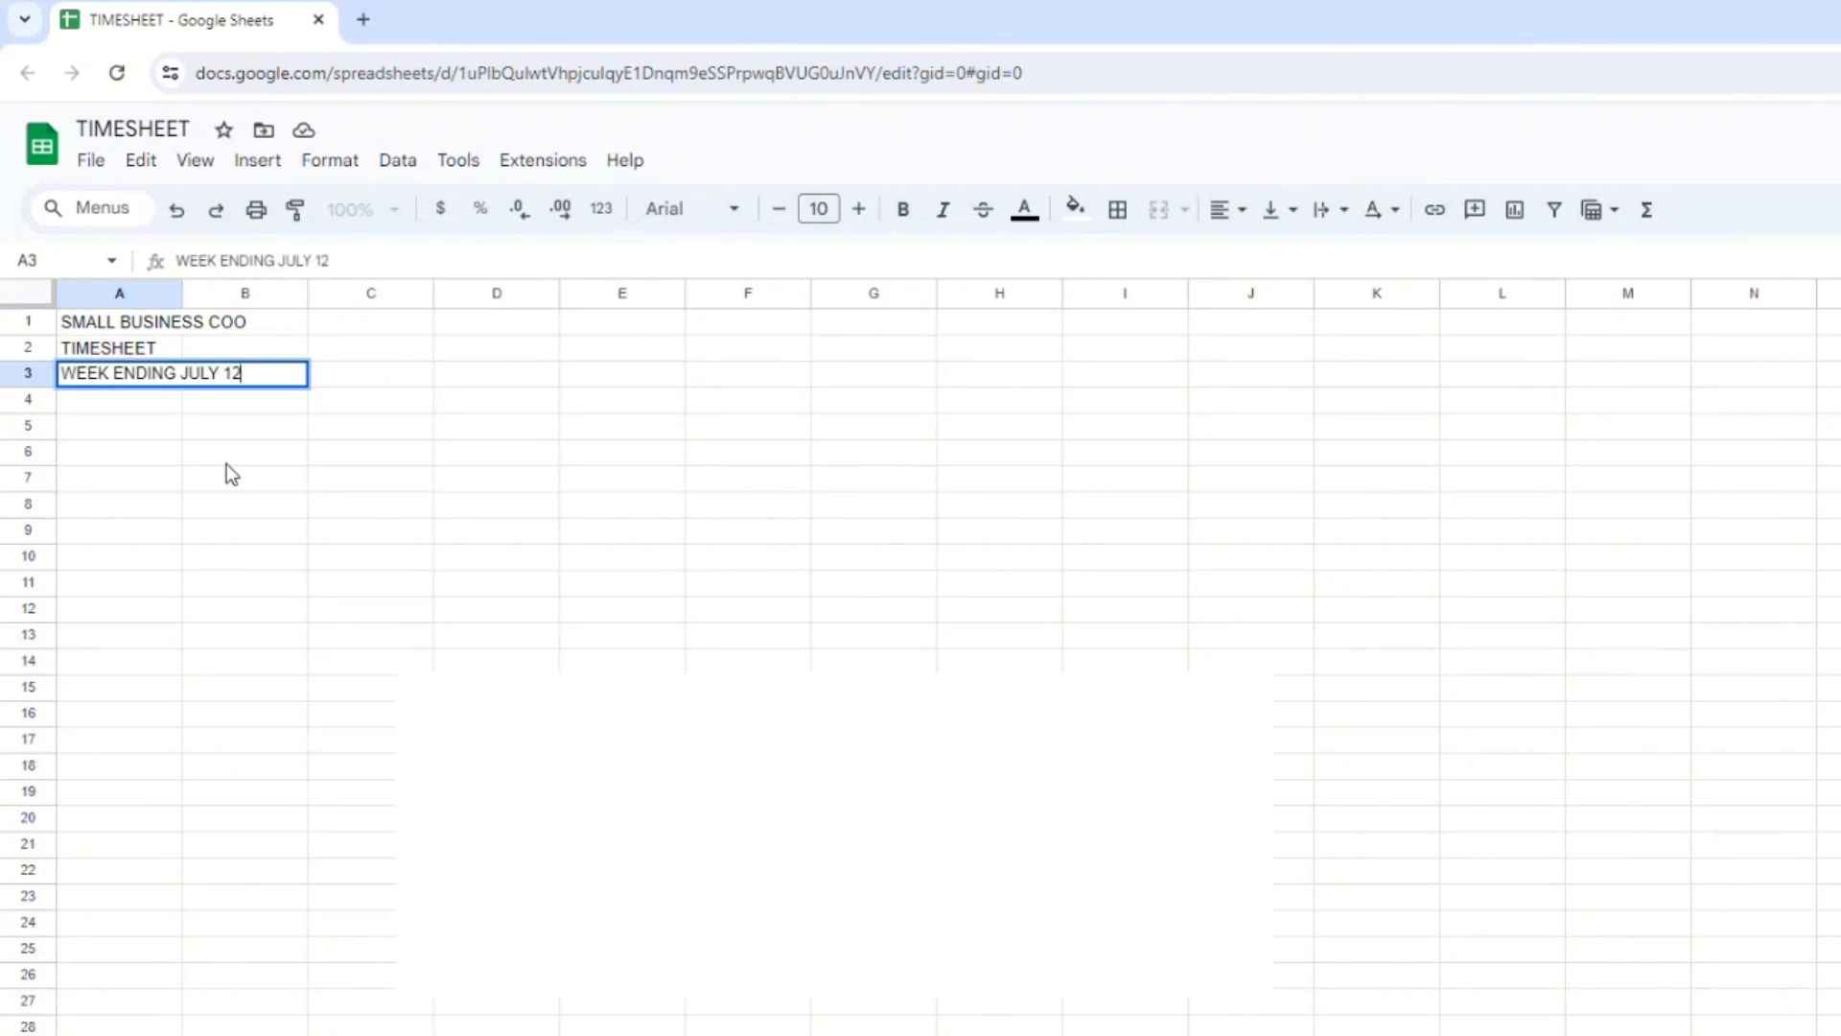
{"action": "type", "text": ", 202"}
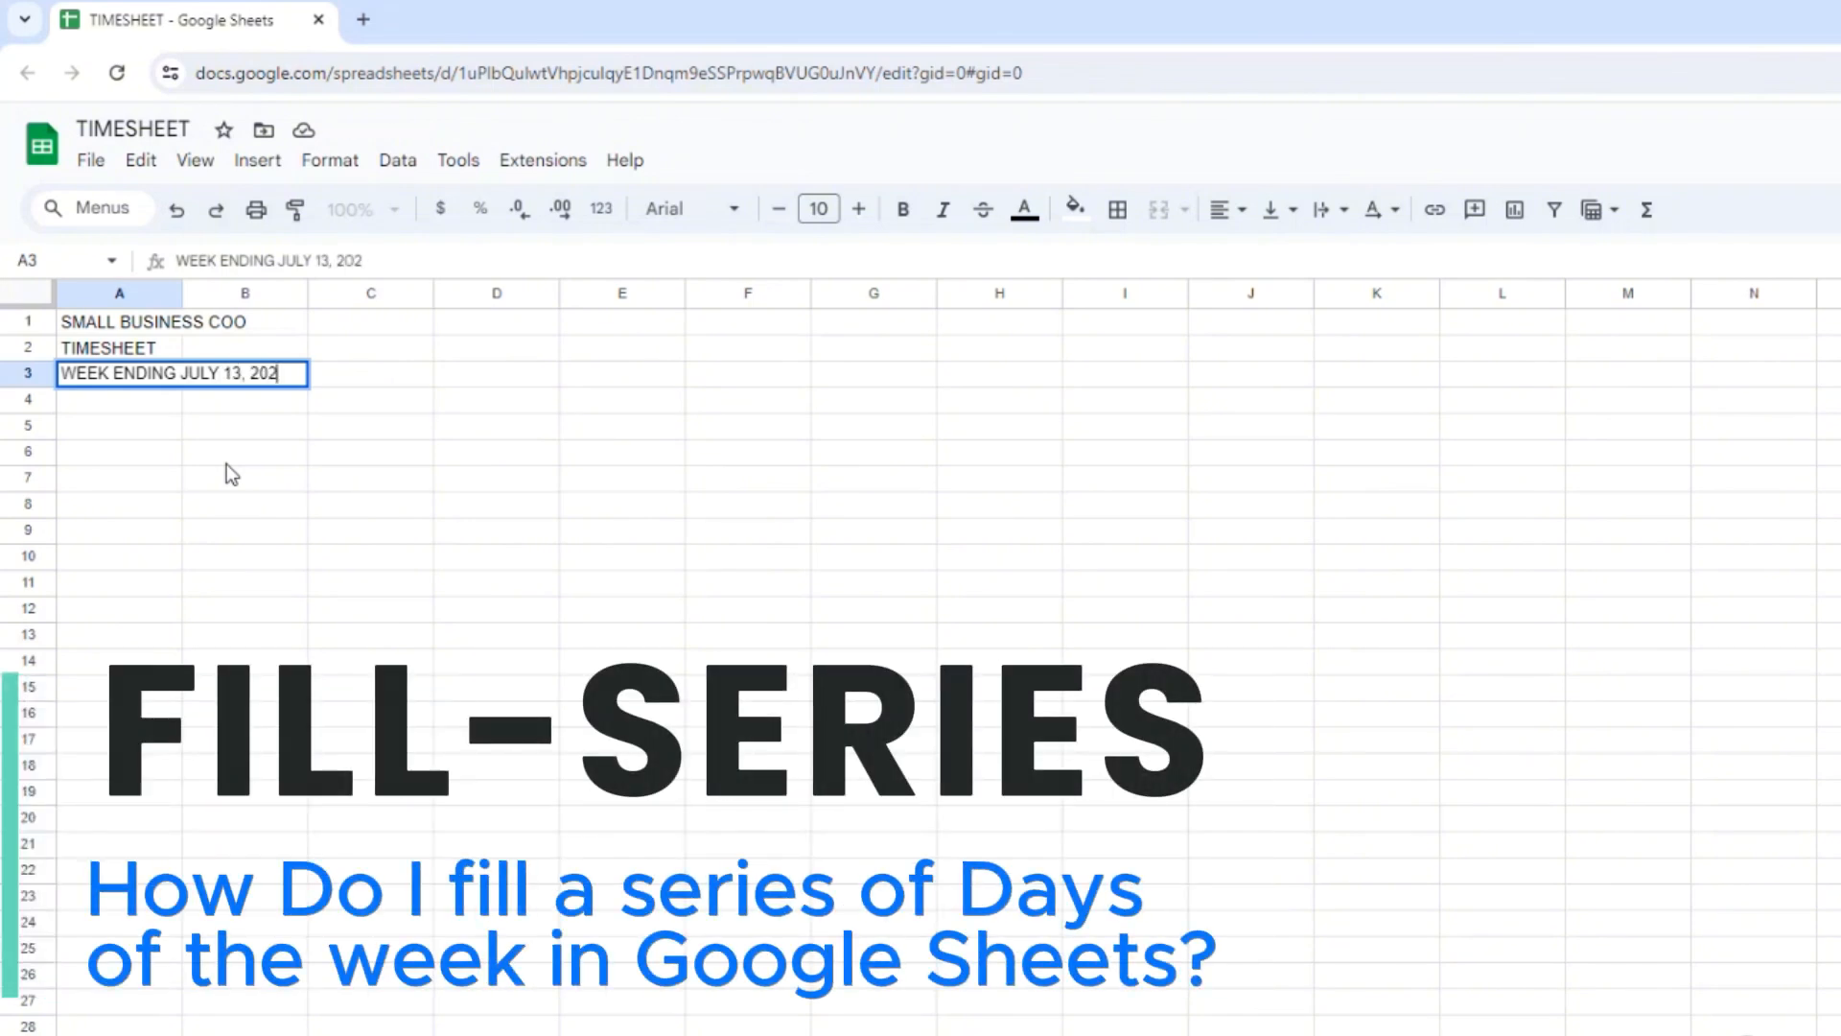
{"action": "type", "text": "4"}
{"action": "key", "text": "Return"}
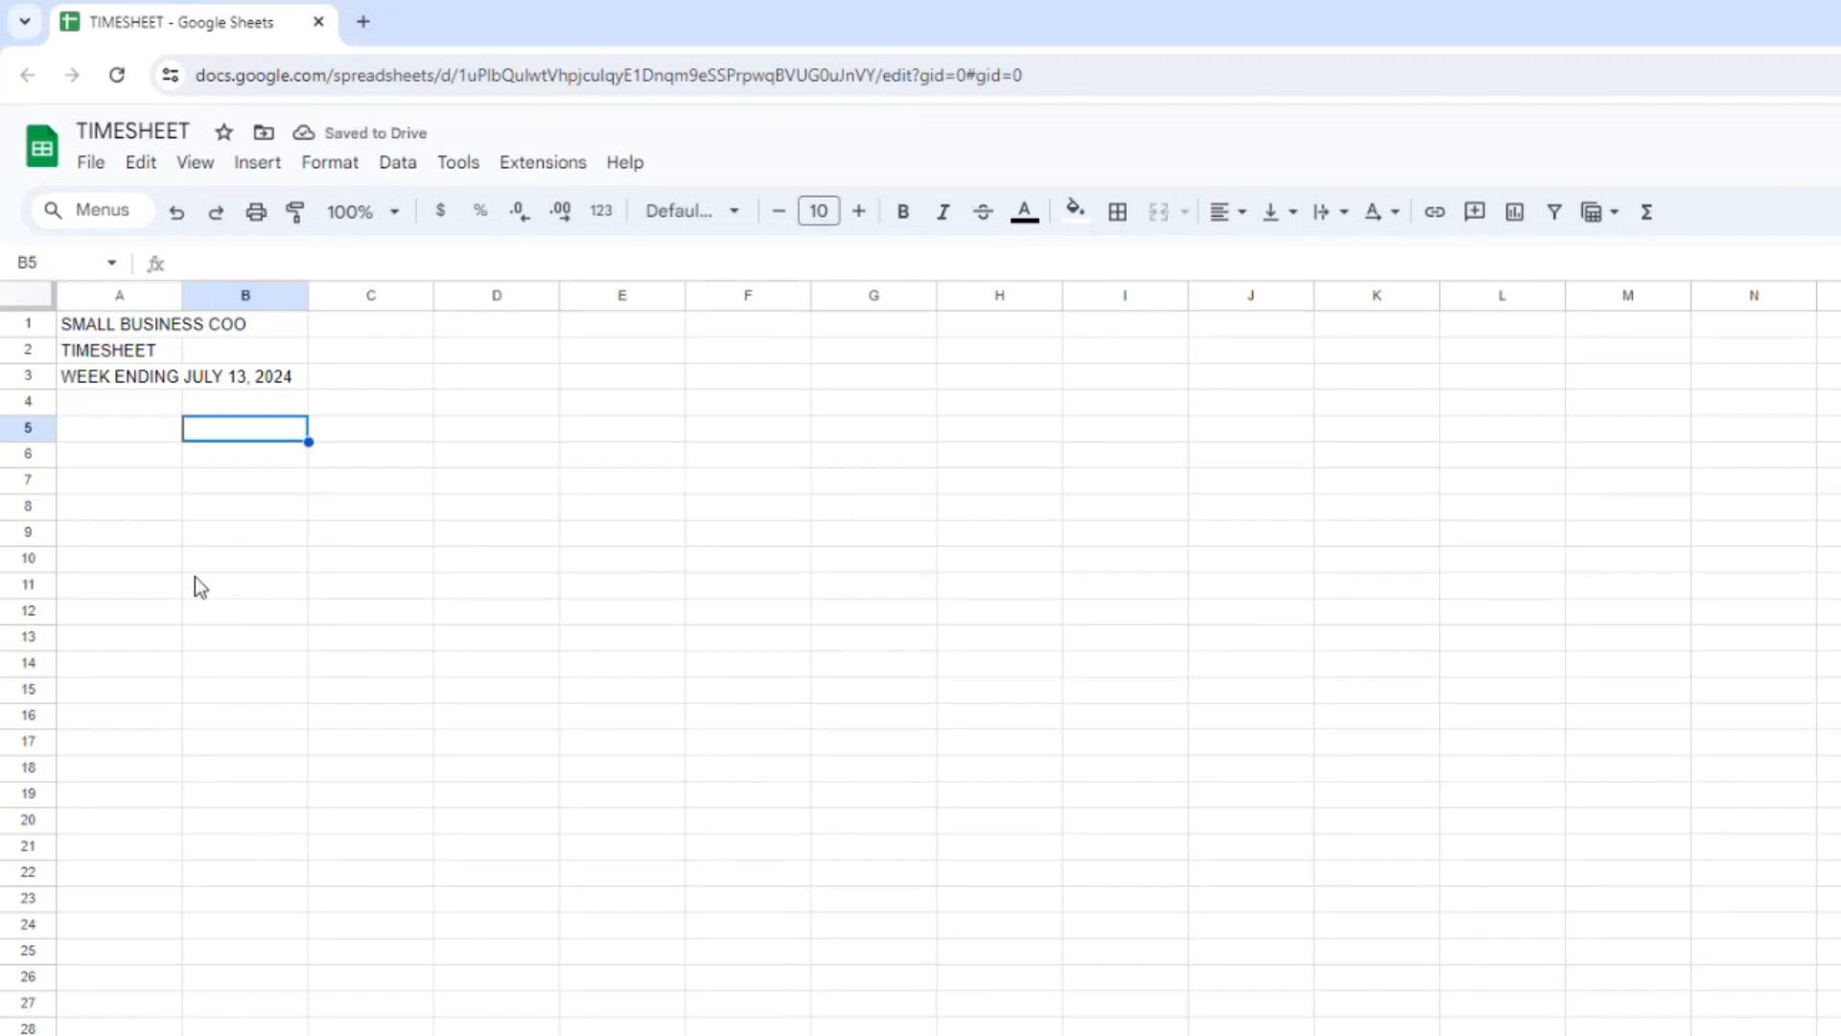
Enter SUNDAY as the first day heading in cell B5.
{"action": "type", "text": "SUNDAY"}
{"action": "key", "text": "Return"}
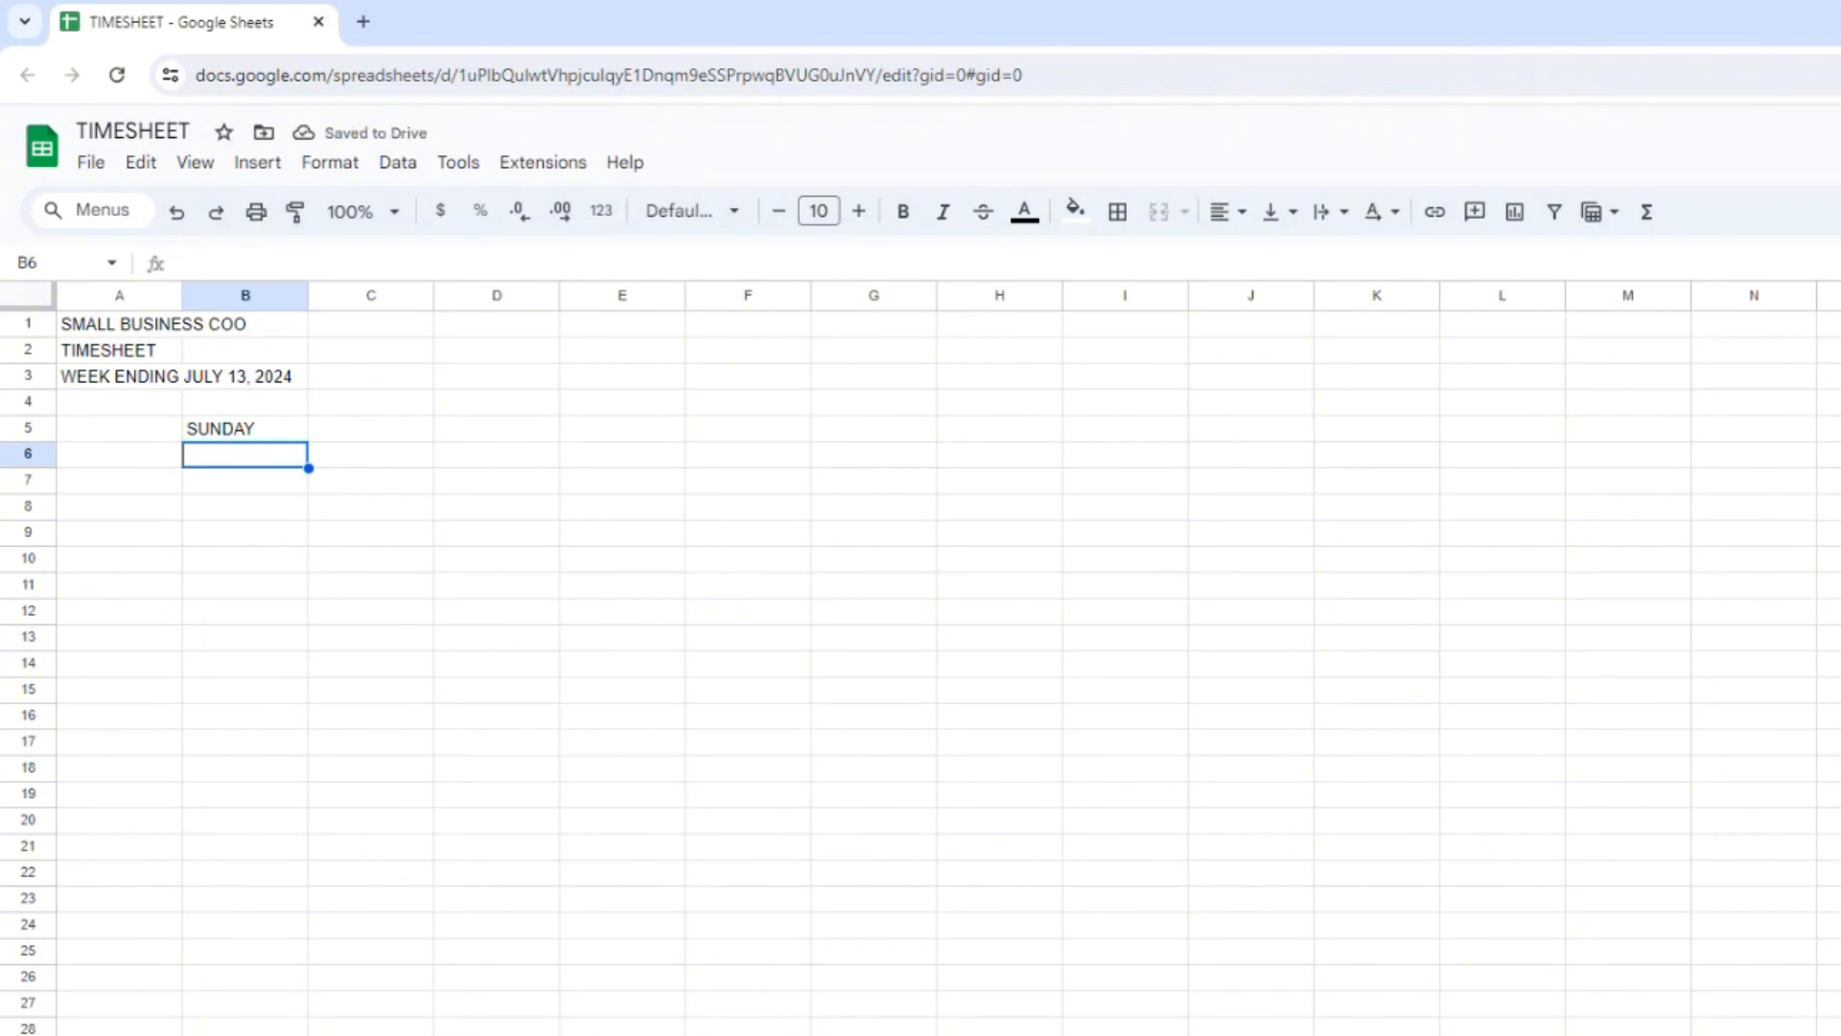
{"action": "left_click", "coordinate": [362, 434]}
{"action": "type", "text": "MONDAY"}
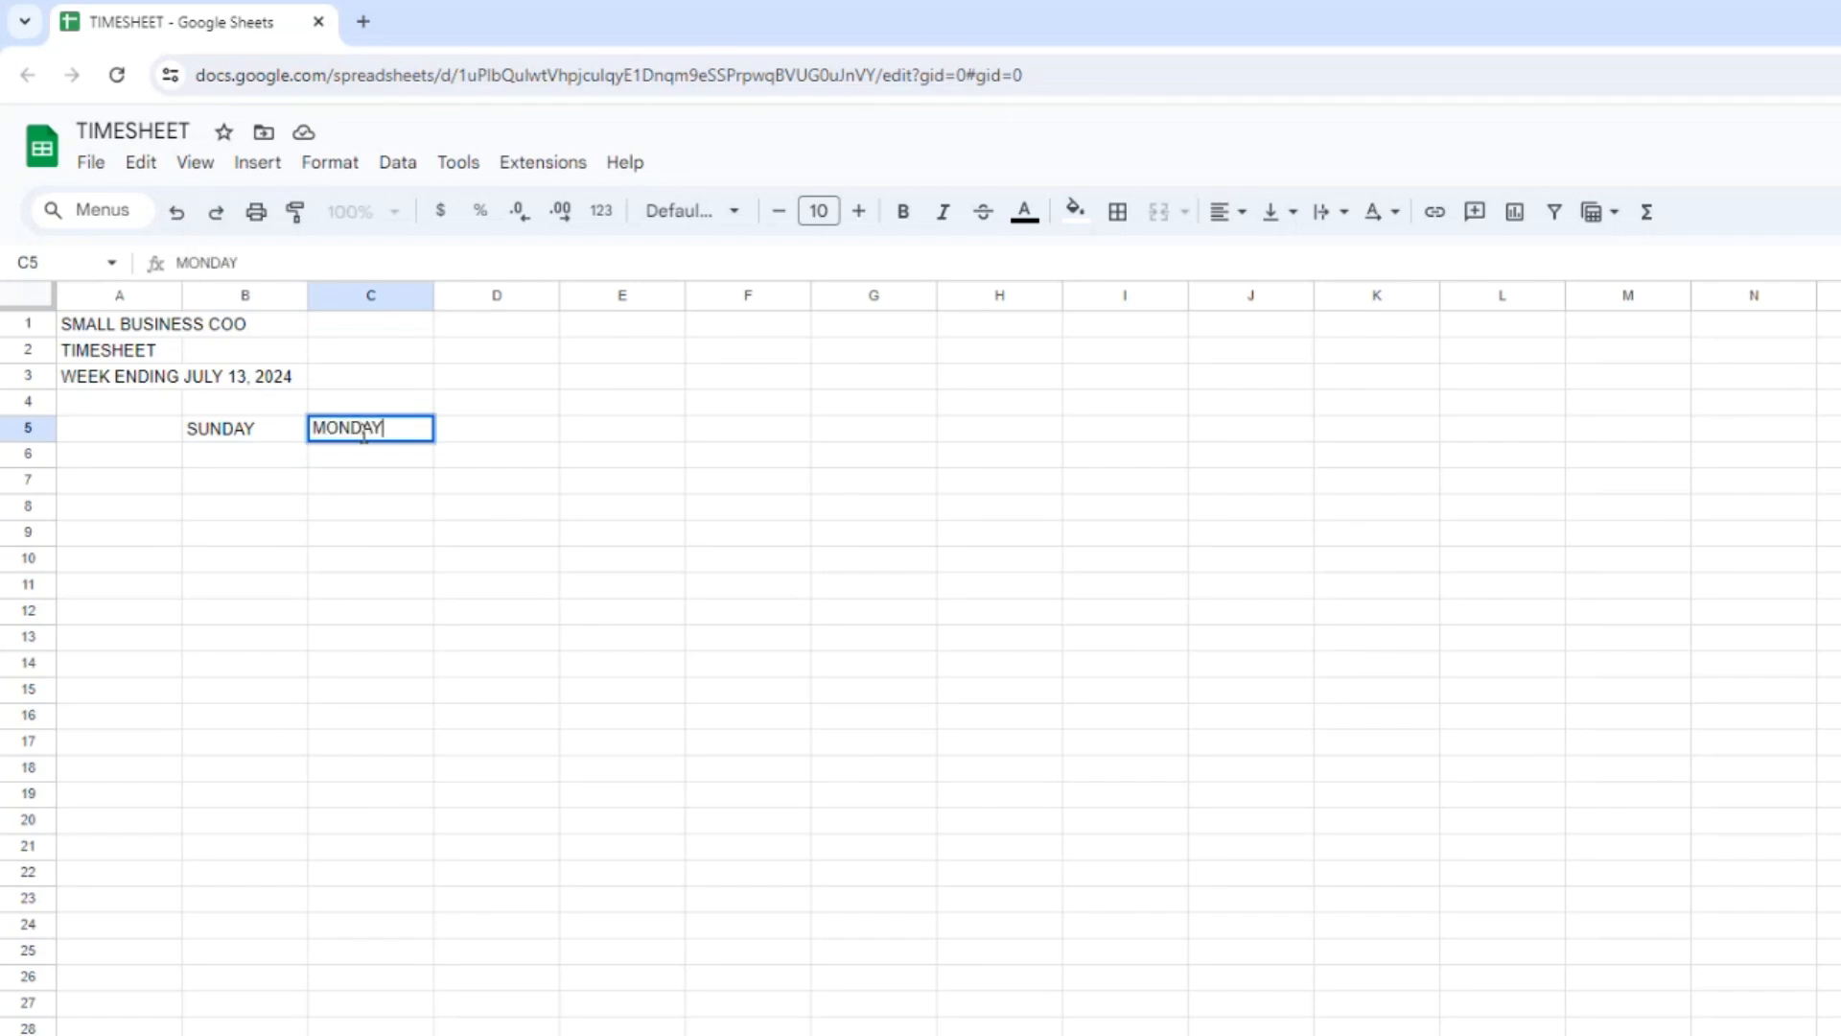
{"action": "key", "text": "Tab"}
{"action": "type", "text": "TUESDAY"}
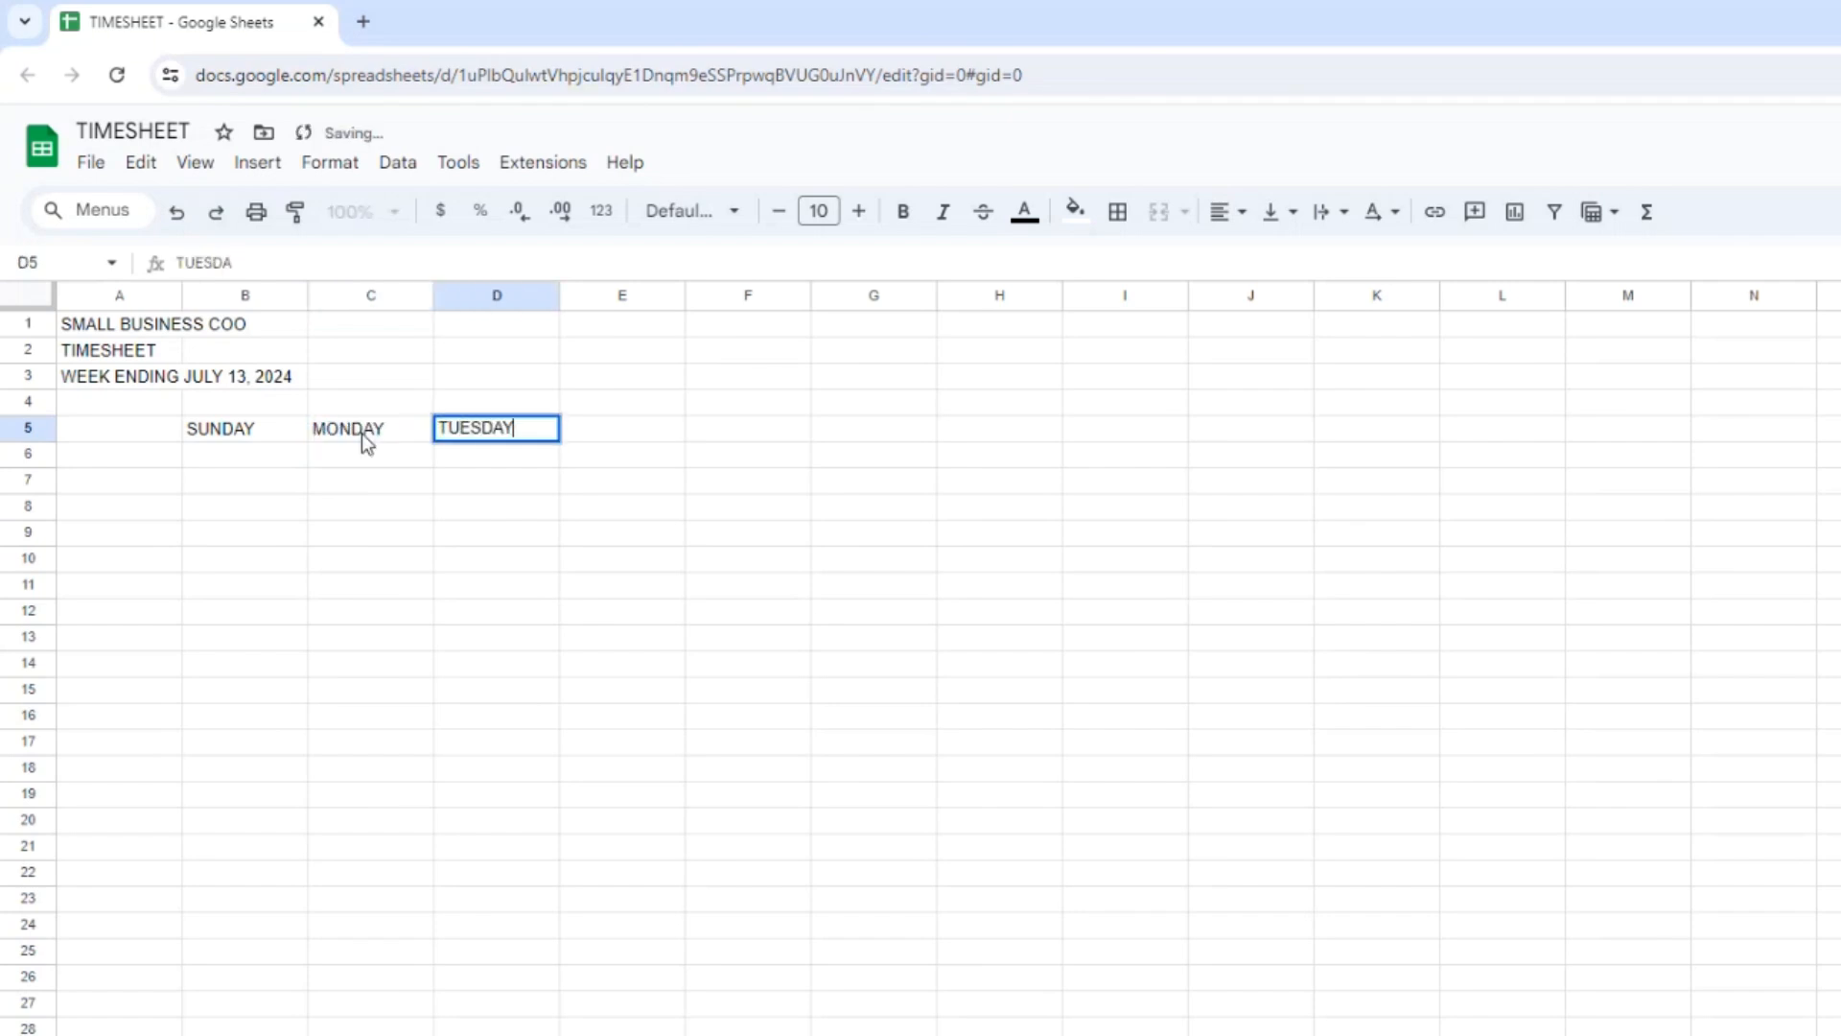
{"action": "key", "text": "Return"}
{"action": "key", "text": "Up"}
{"action": "key", "text": "Delete"}
{"action": "key", "text": "Right"}
{"action": "key", "text": "Delete"}
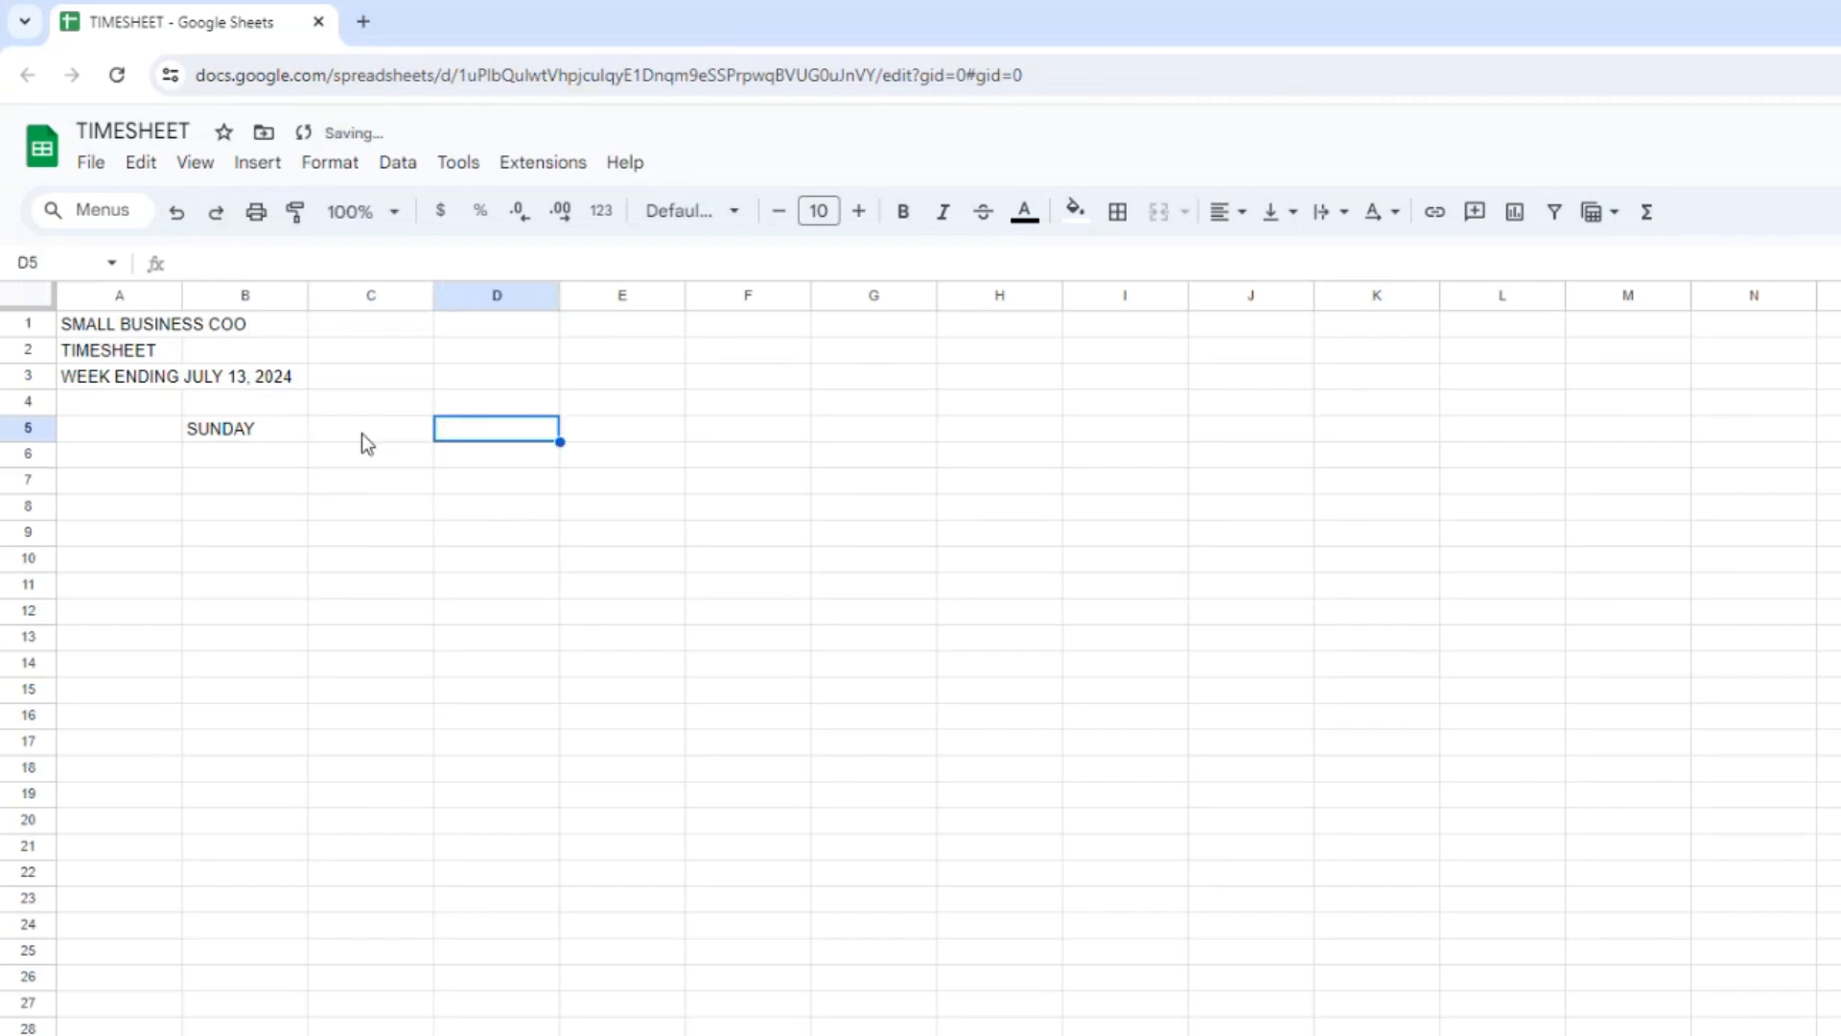
Fill the day series from SUNDAY in B5 across row 5 through SATURDAY in H5.
{"action": "key", "text": "Left"}
{"action": "key", "text": "Left"}
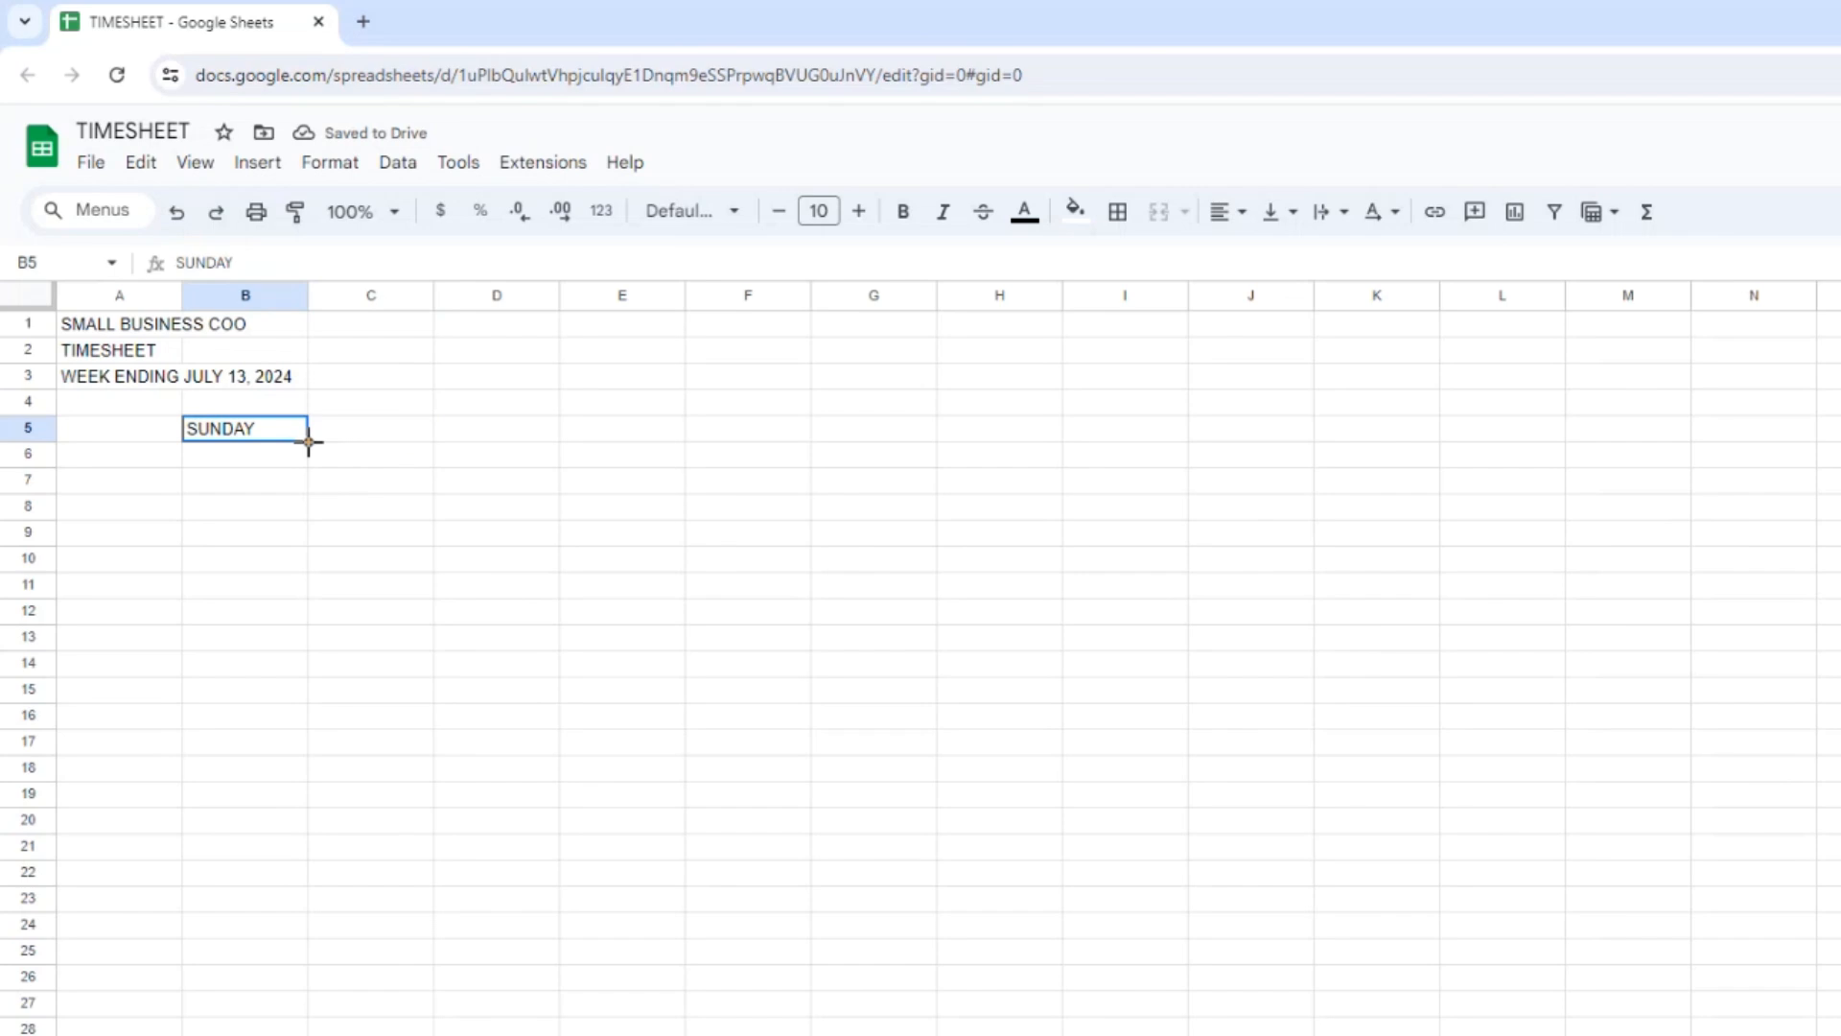
{"action": "left_click_drag", "start_coordinate": [307, 441], "coordinate": [953, 424]}
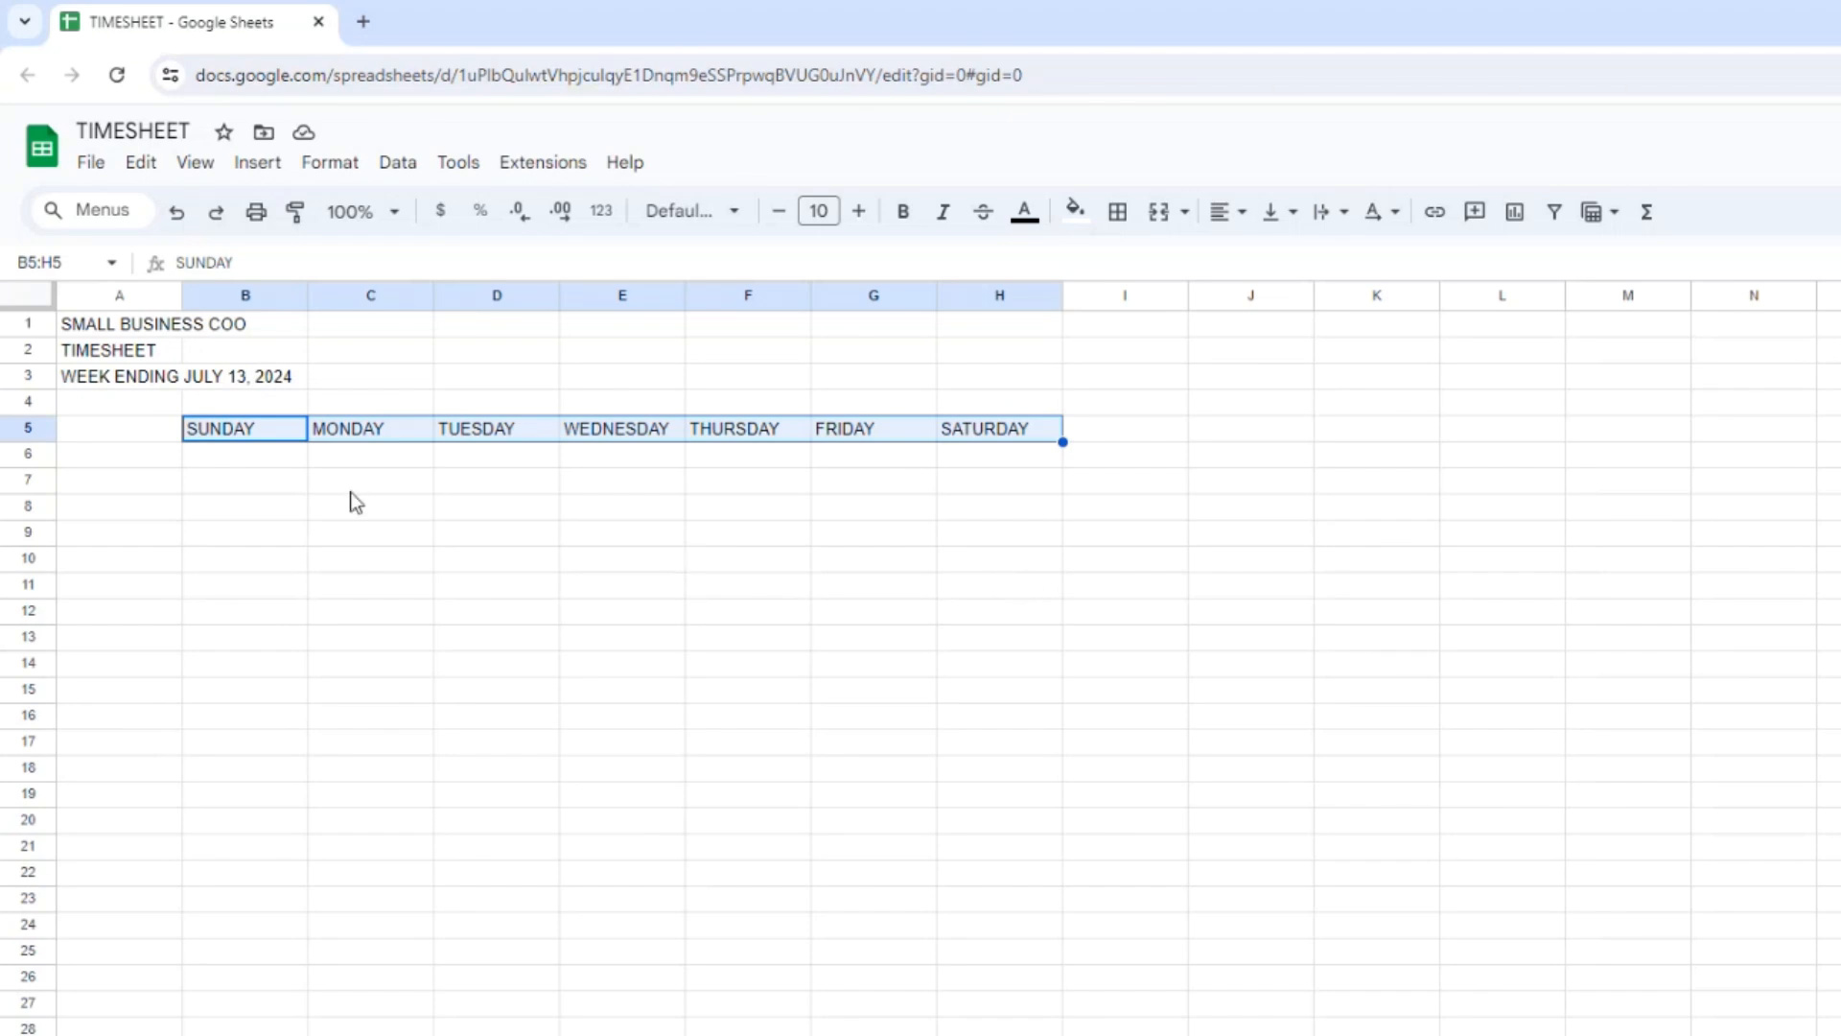
Enter the date 7/7/2024 in cell B6 beneath SUNDAY.
{"action": "left_click", "coordinate": [256, 456]}
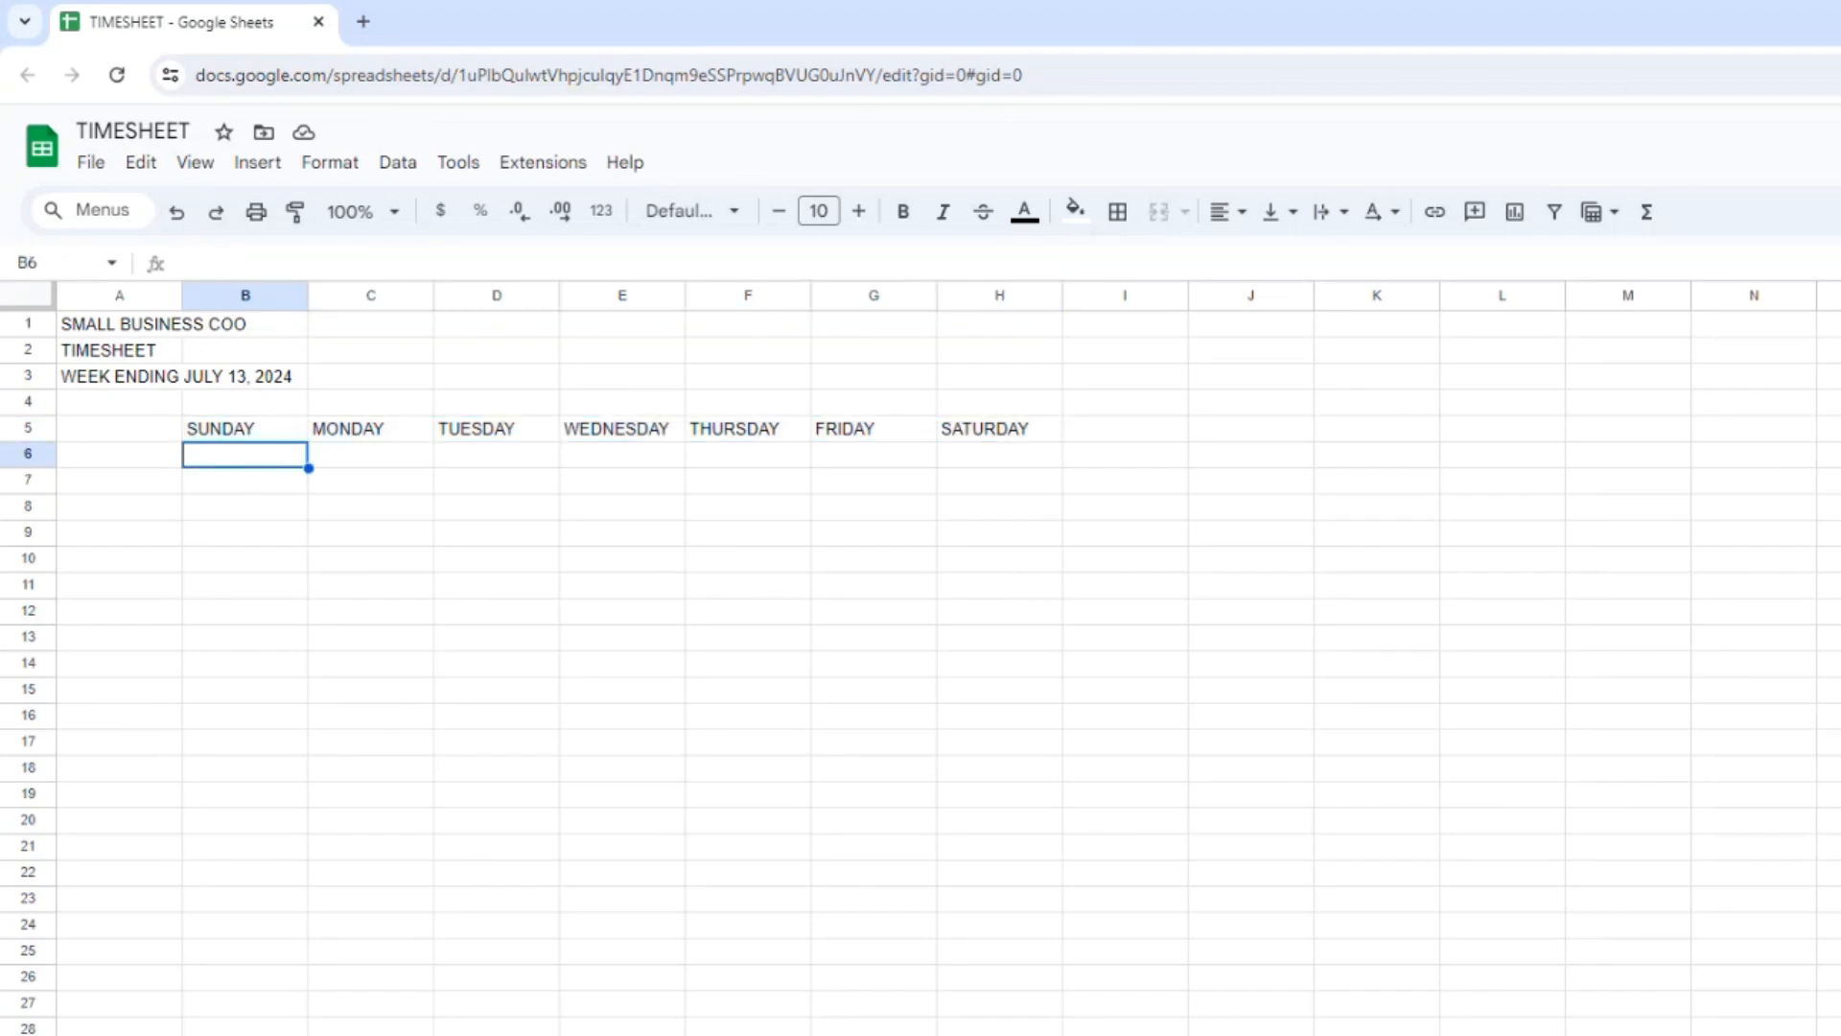
{"action": "type", "text": "7"}
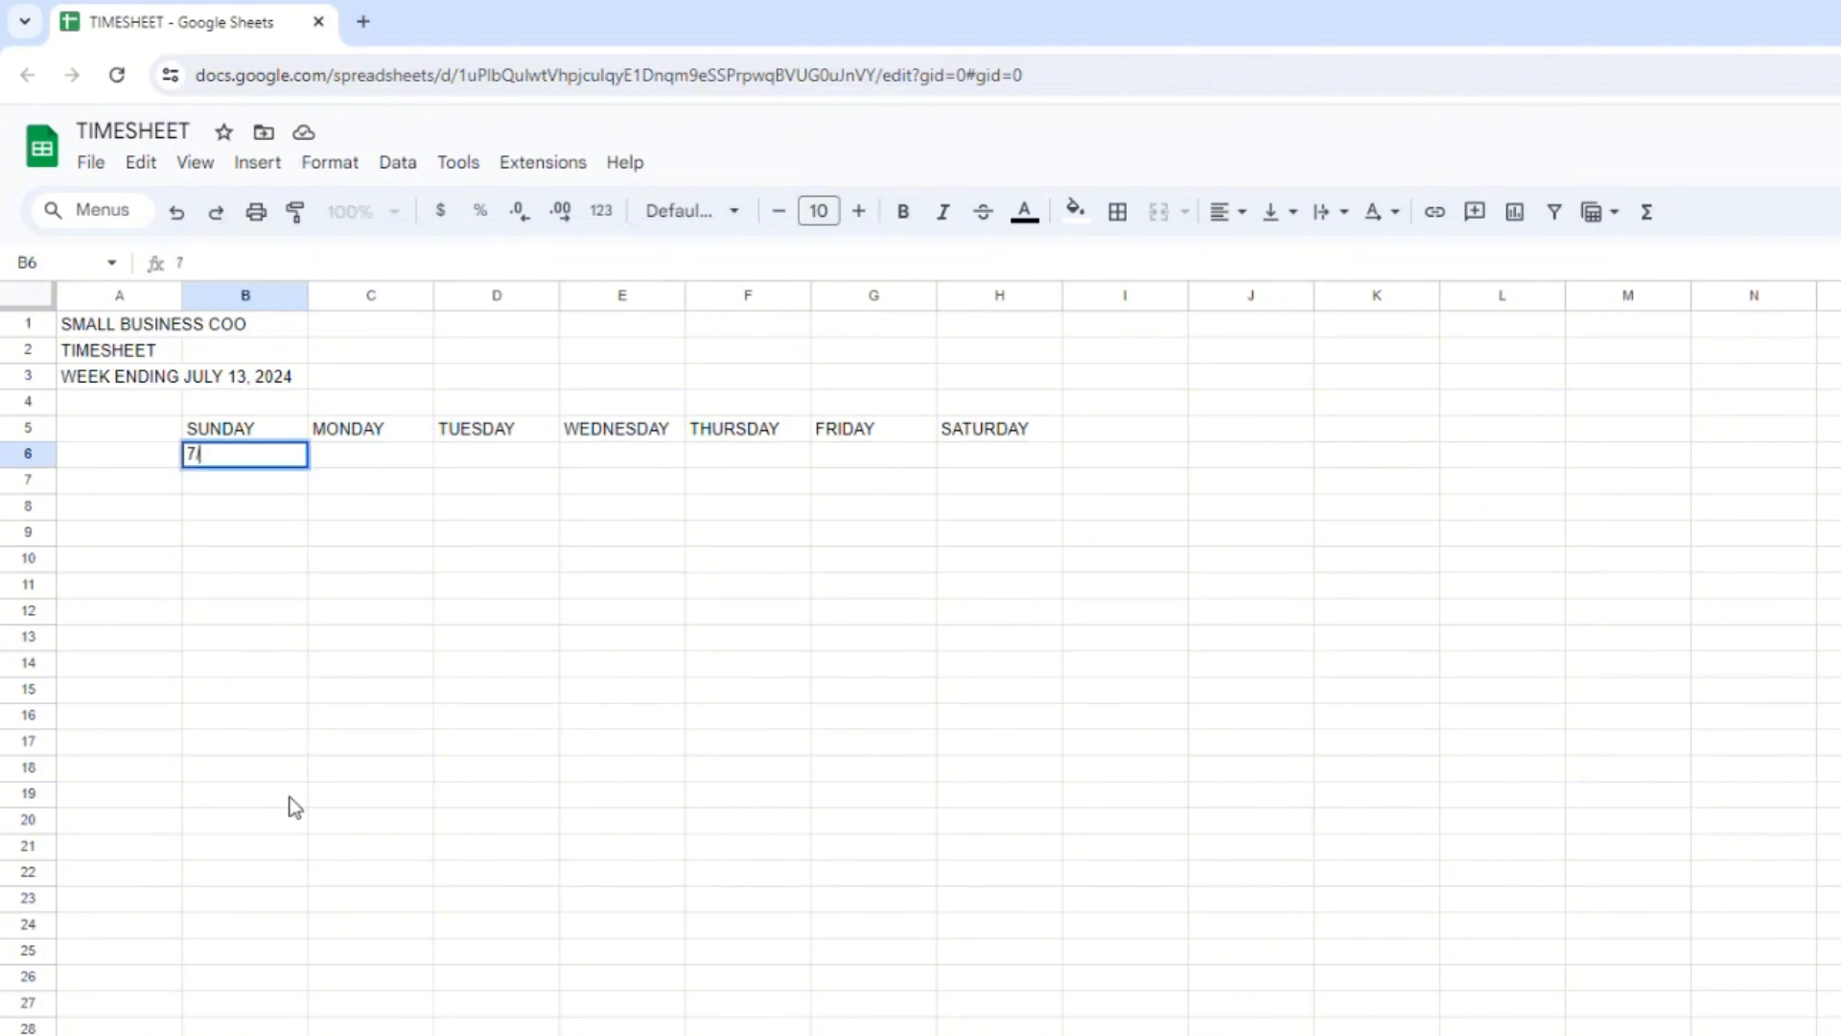
{"action": "type", "text": "/7/2024"}
{"action": "key", "text": "Return"}
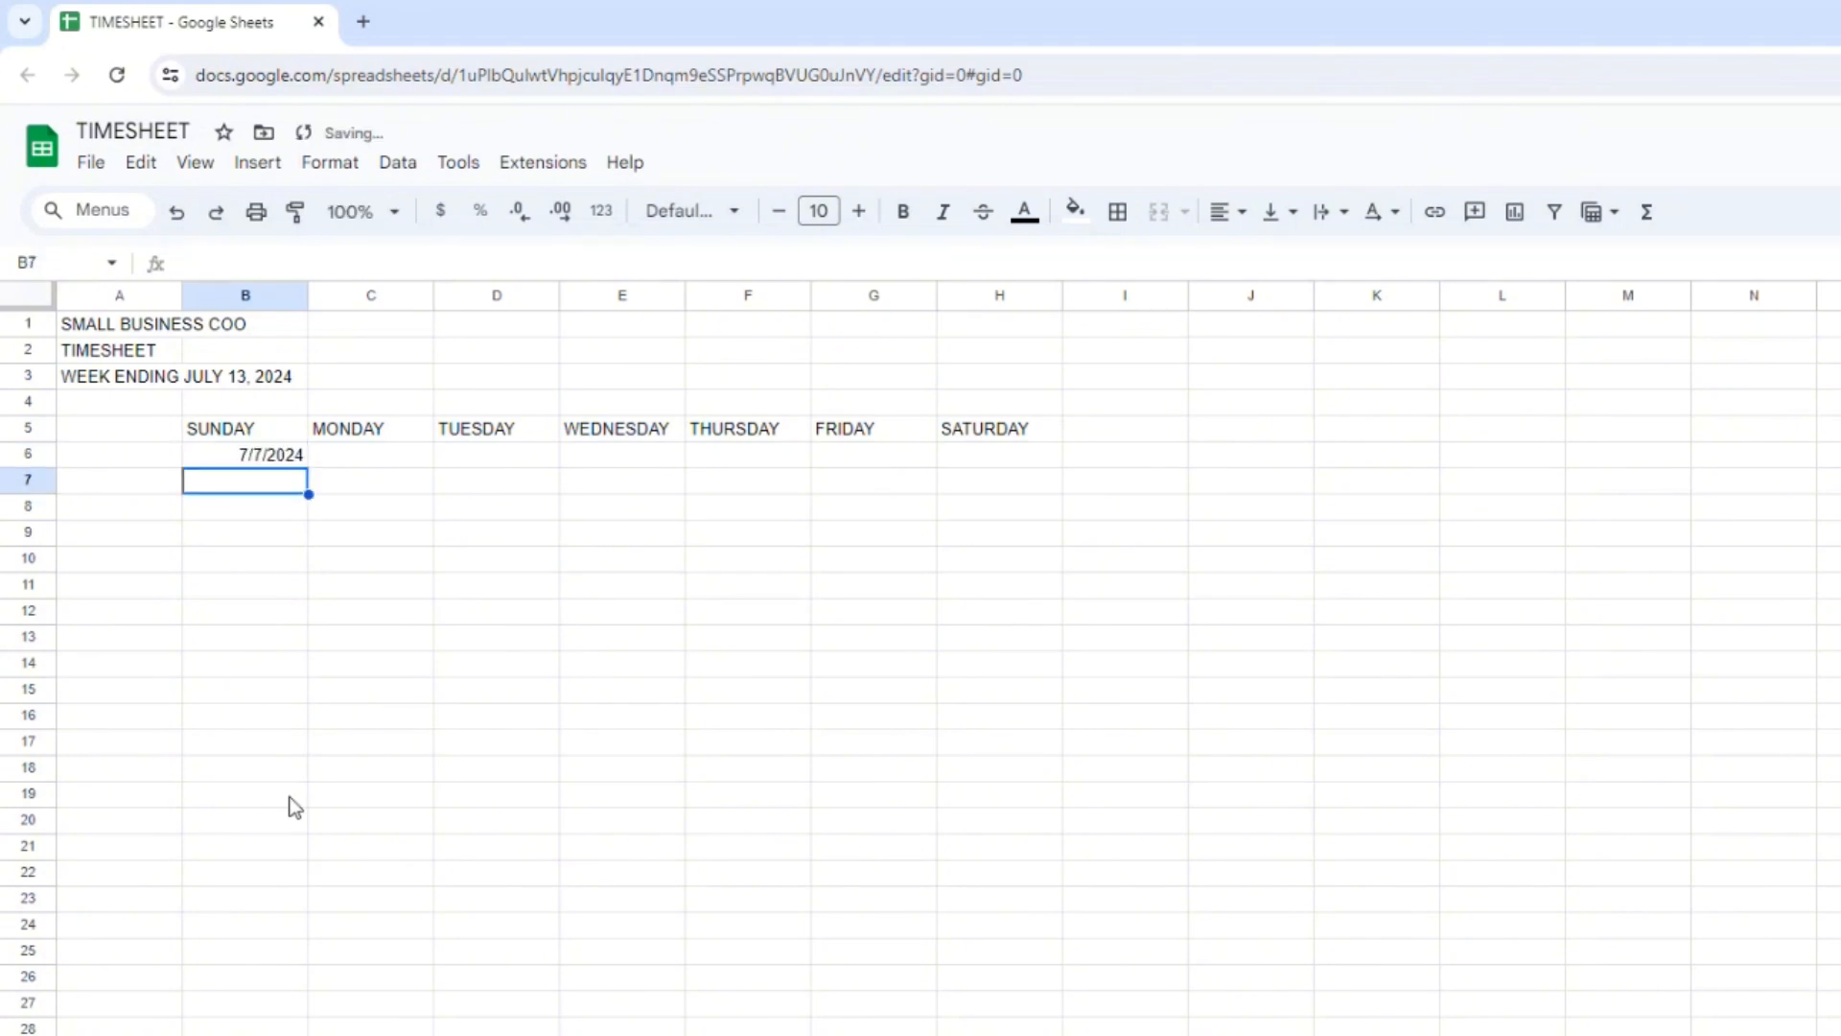
Apply a custom date format to B6 with two-digit month, two-digit day and four-digit year separated by slashes.
{"action": "key", "text": "Up"}
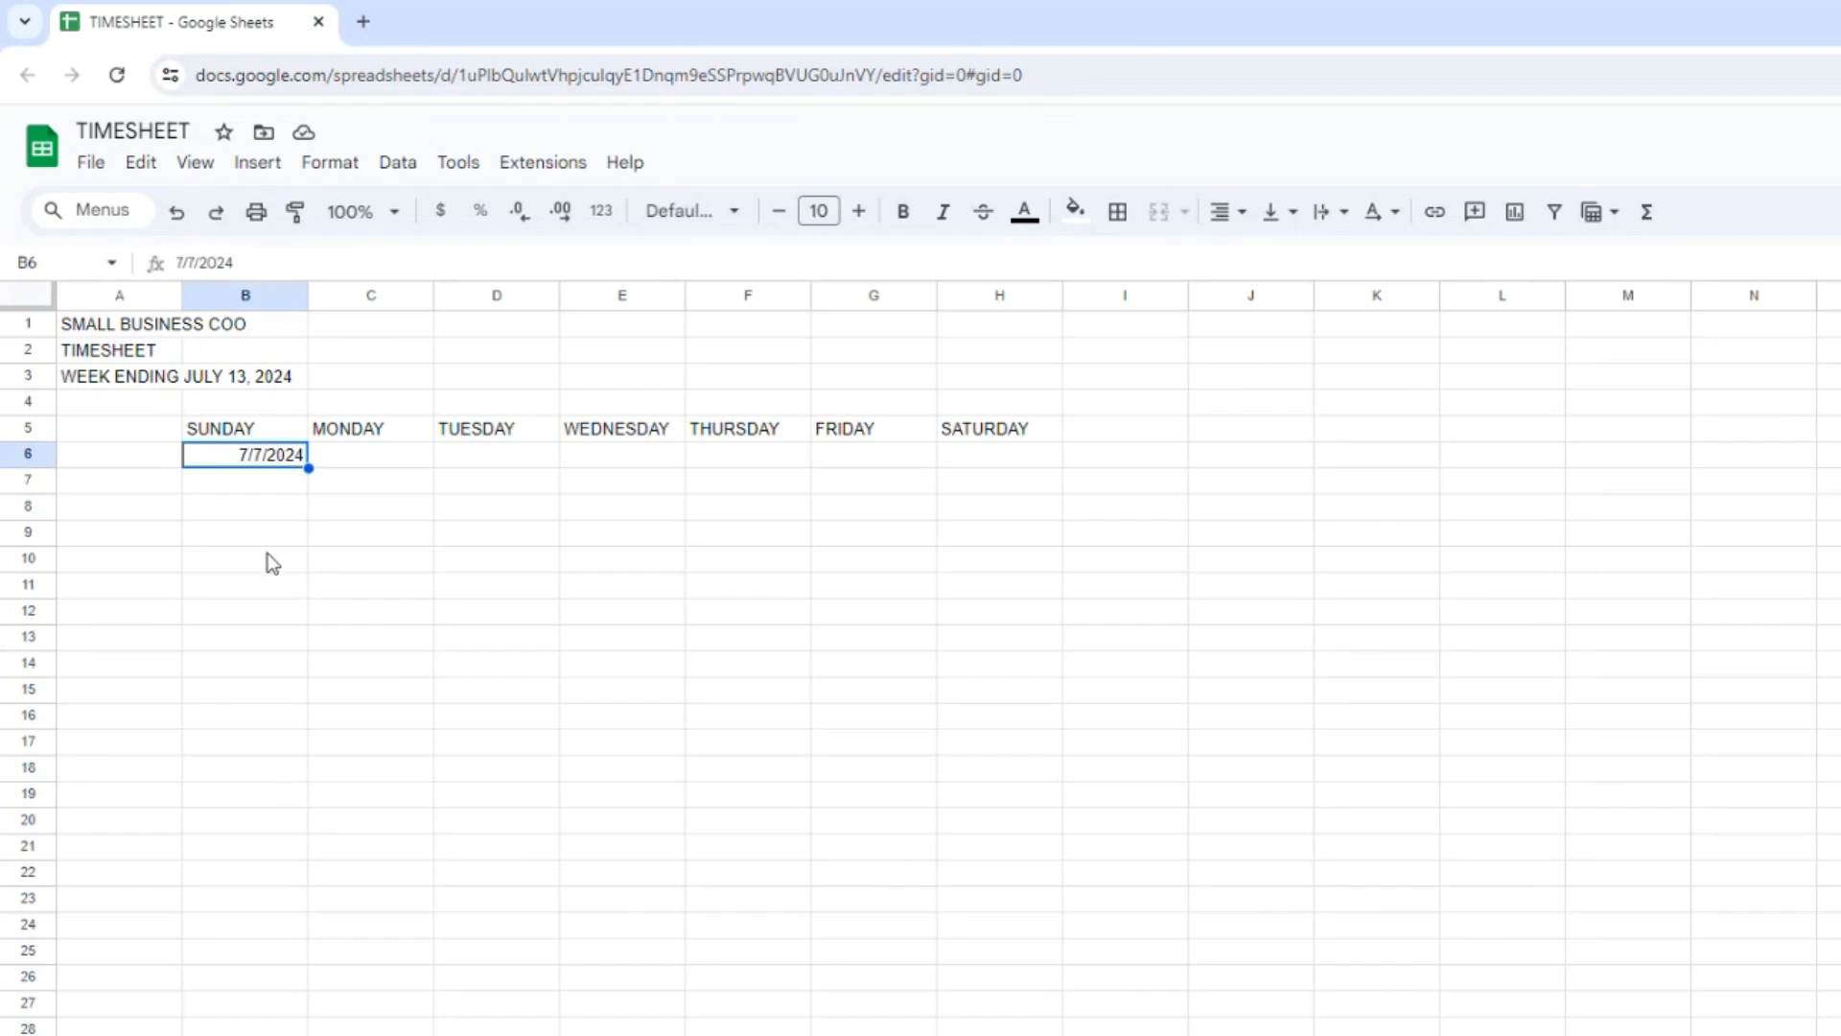
{"action": "left_click", "coordinate": [320, 170]}
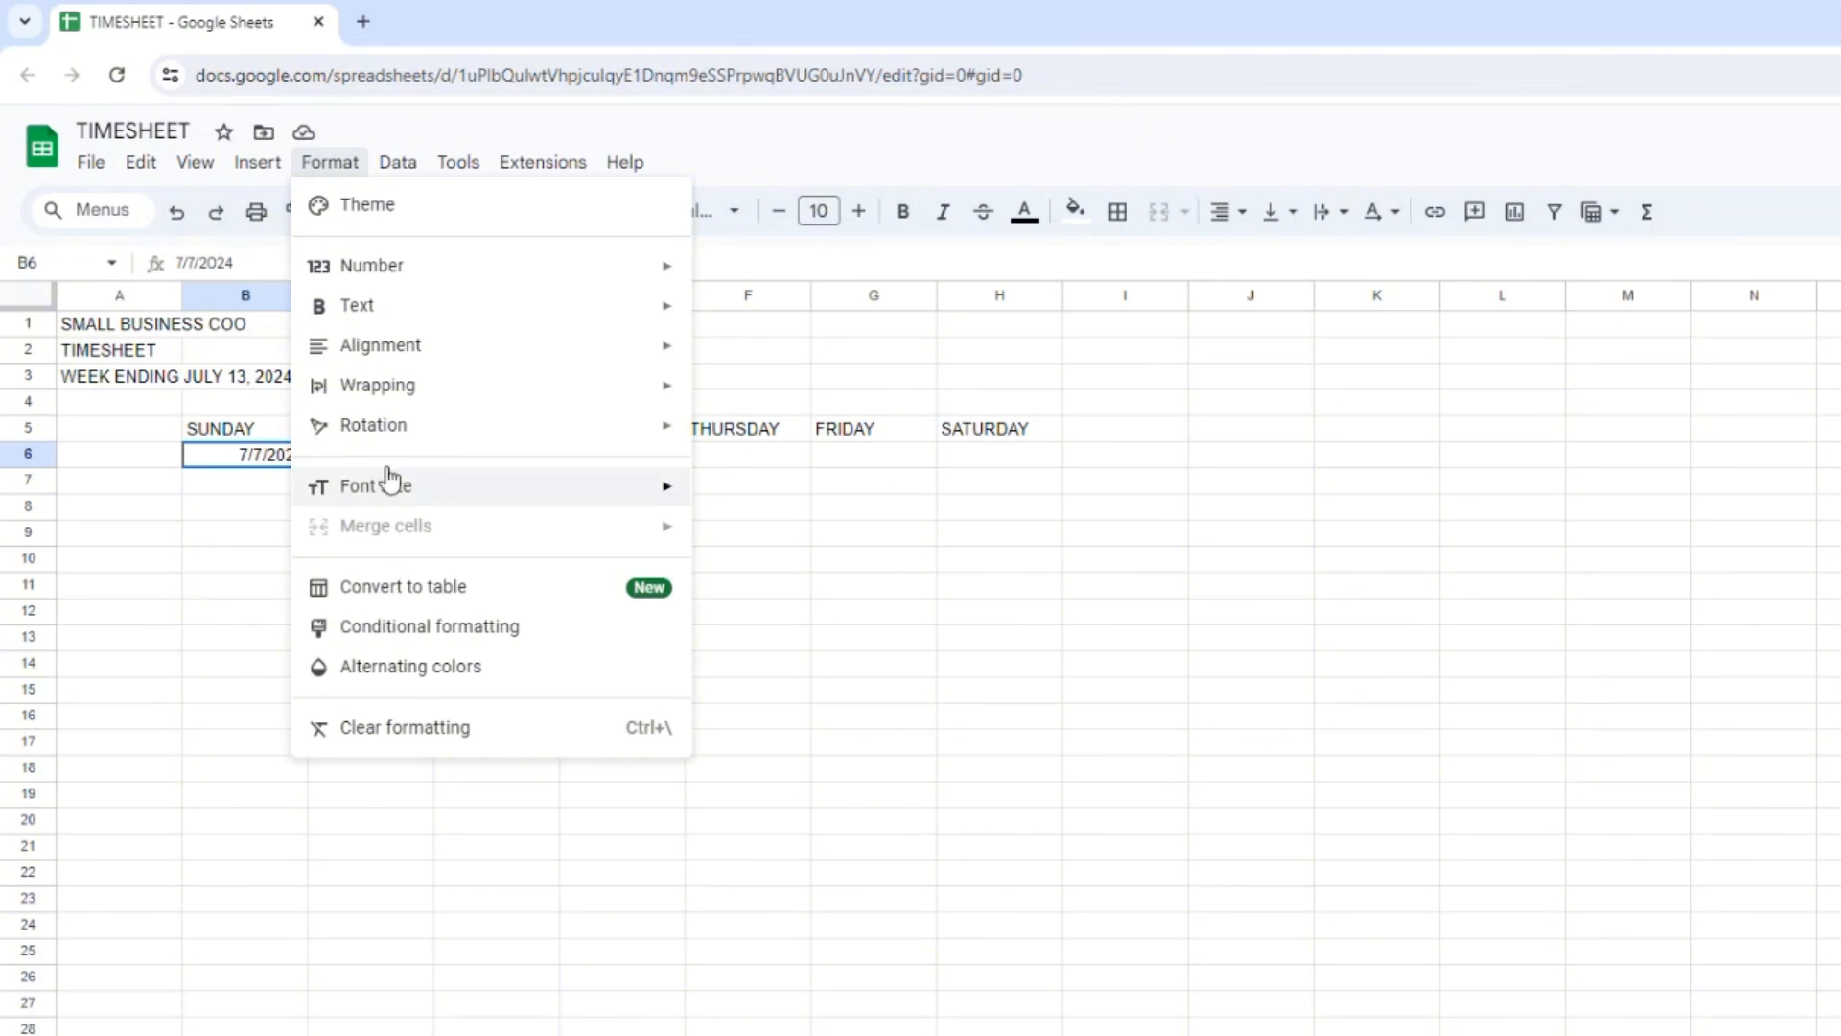
{"action": "mouse_move", "coordinate": [383, 273]}
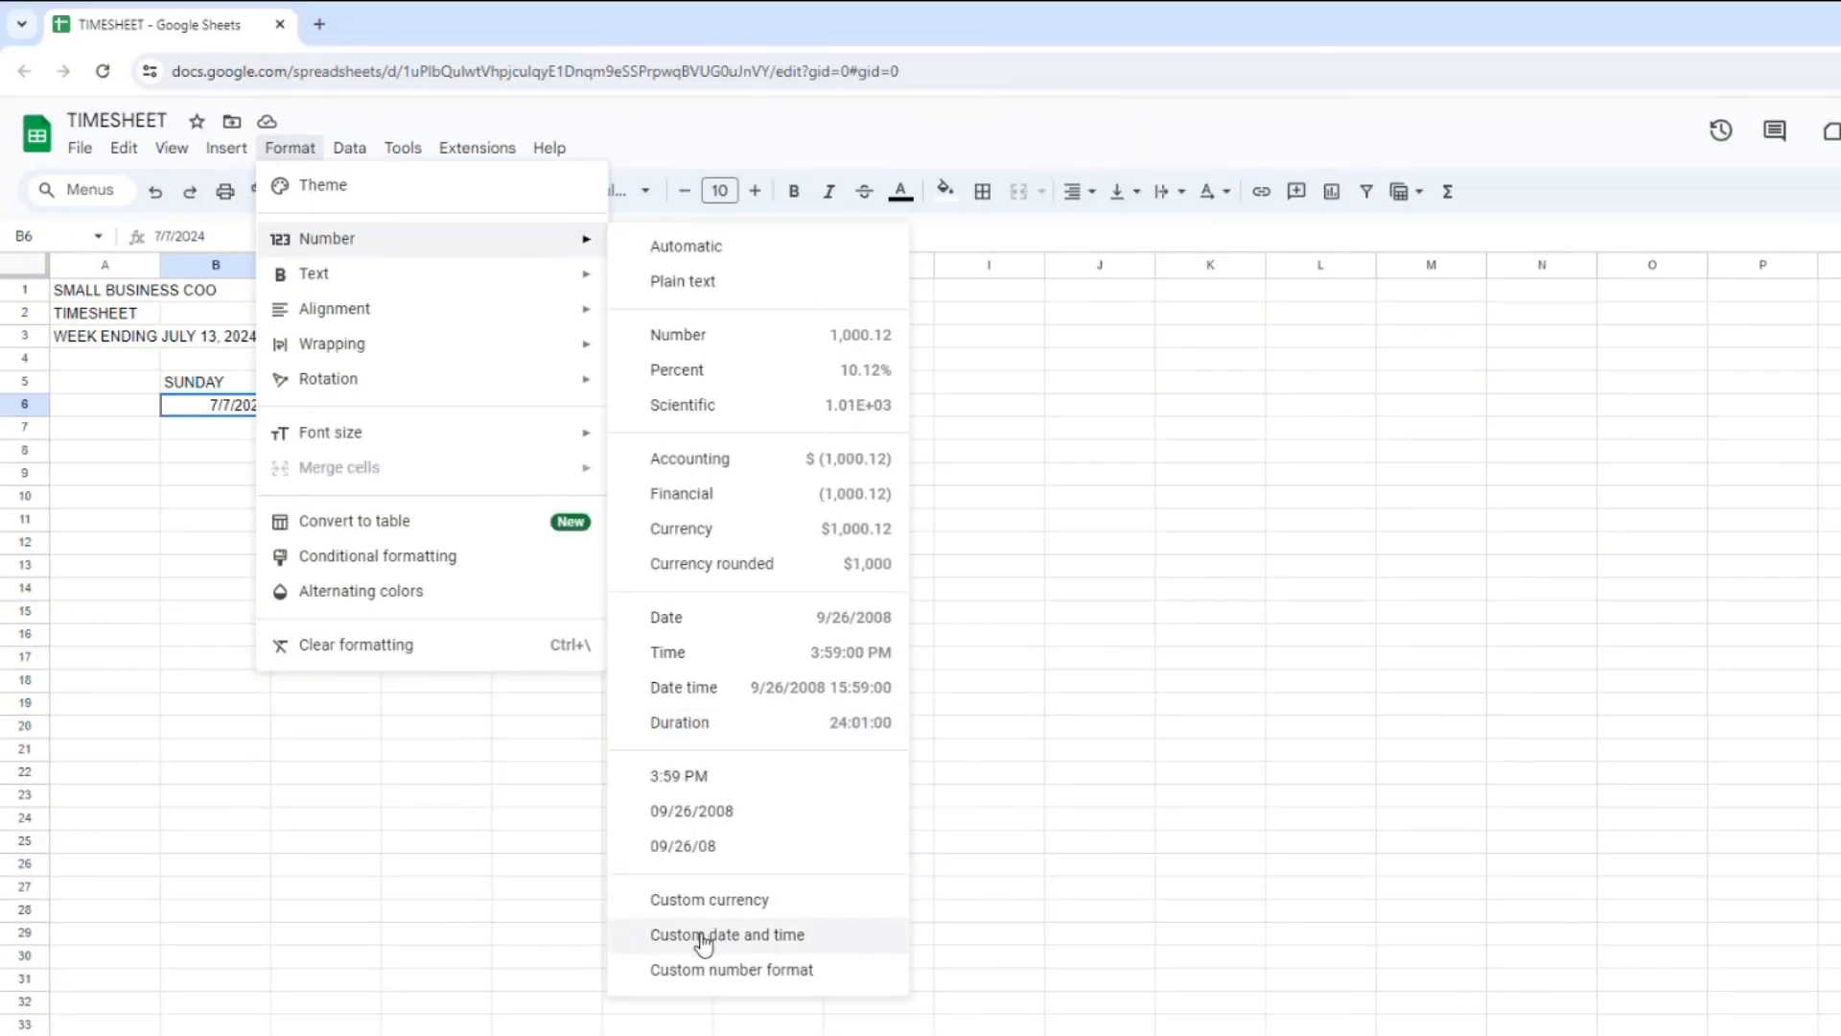
{"action": "left_click", "coordinate": [702, 938]}
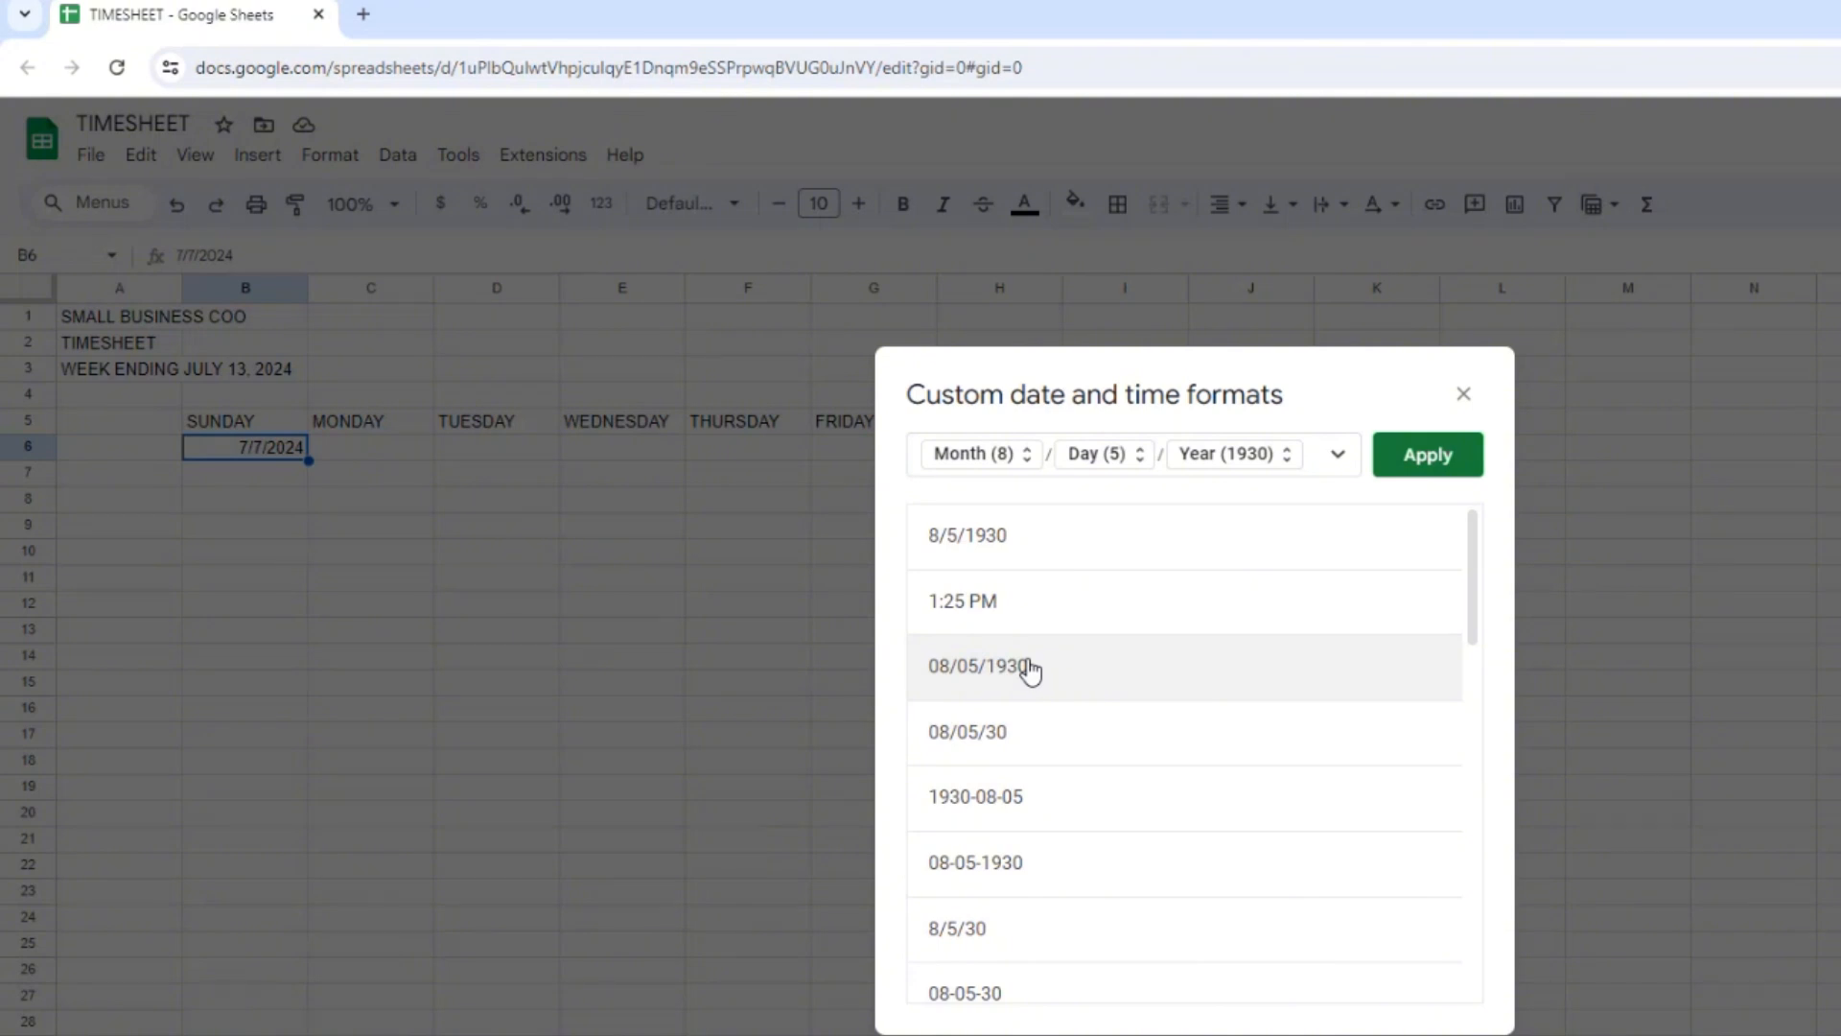
{"action": "left_click", "coordinate": [997, 884]}
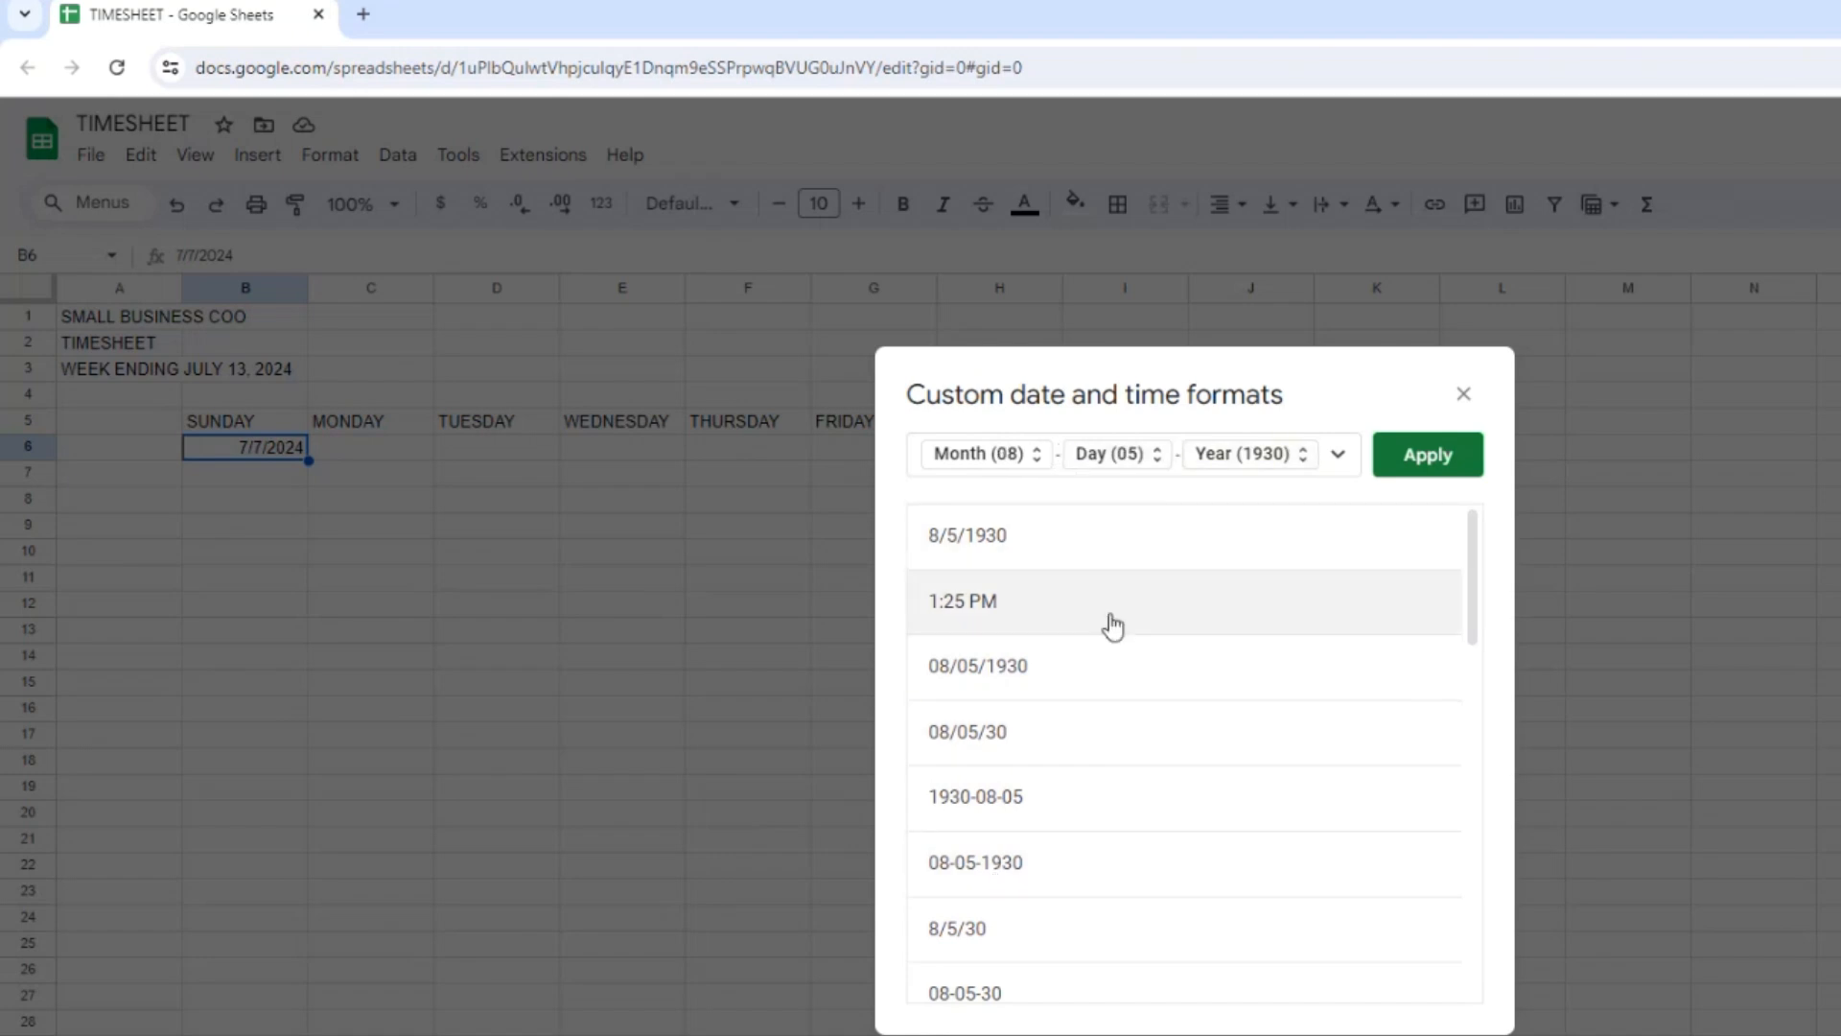
{"action": "type", "text": "/"}
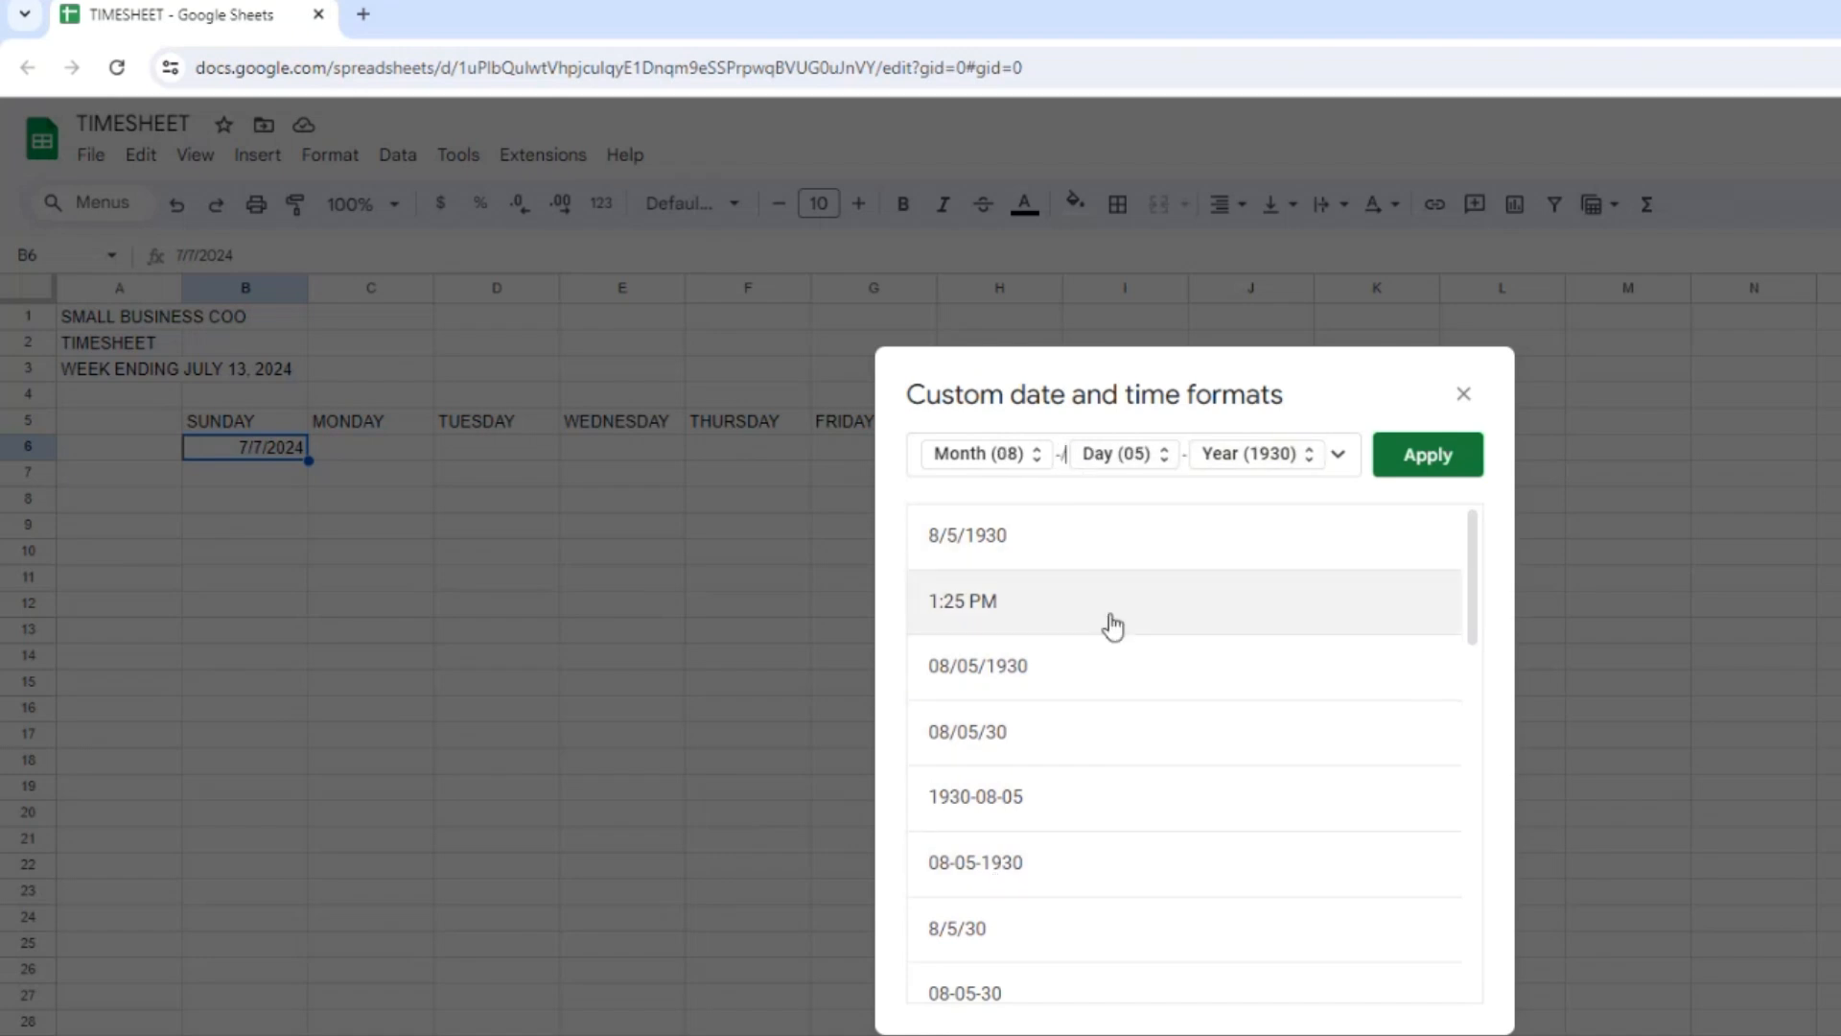
{"action": "key", "text": "BackSpace"}
{"action": "left_click", "coordinate": [1181, 455]}
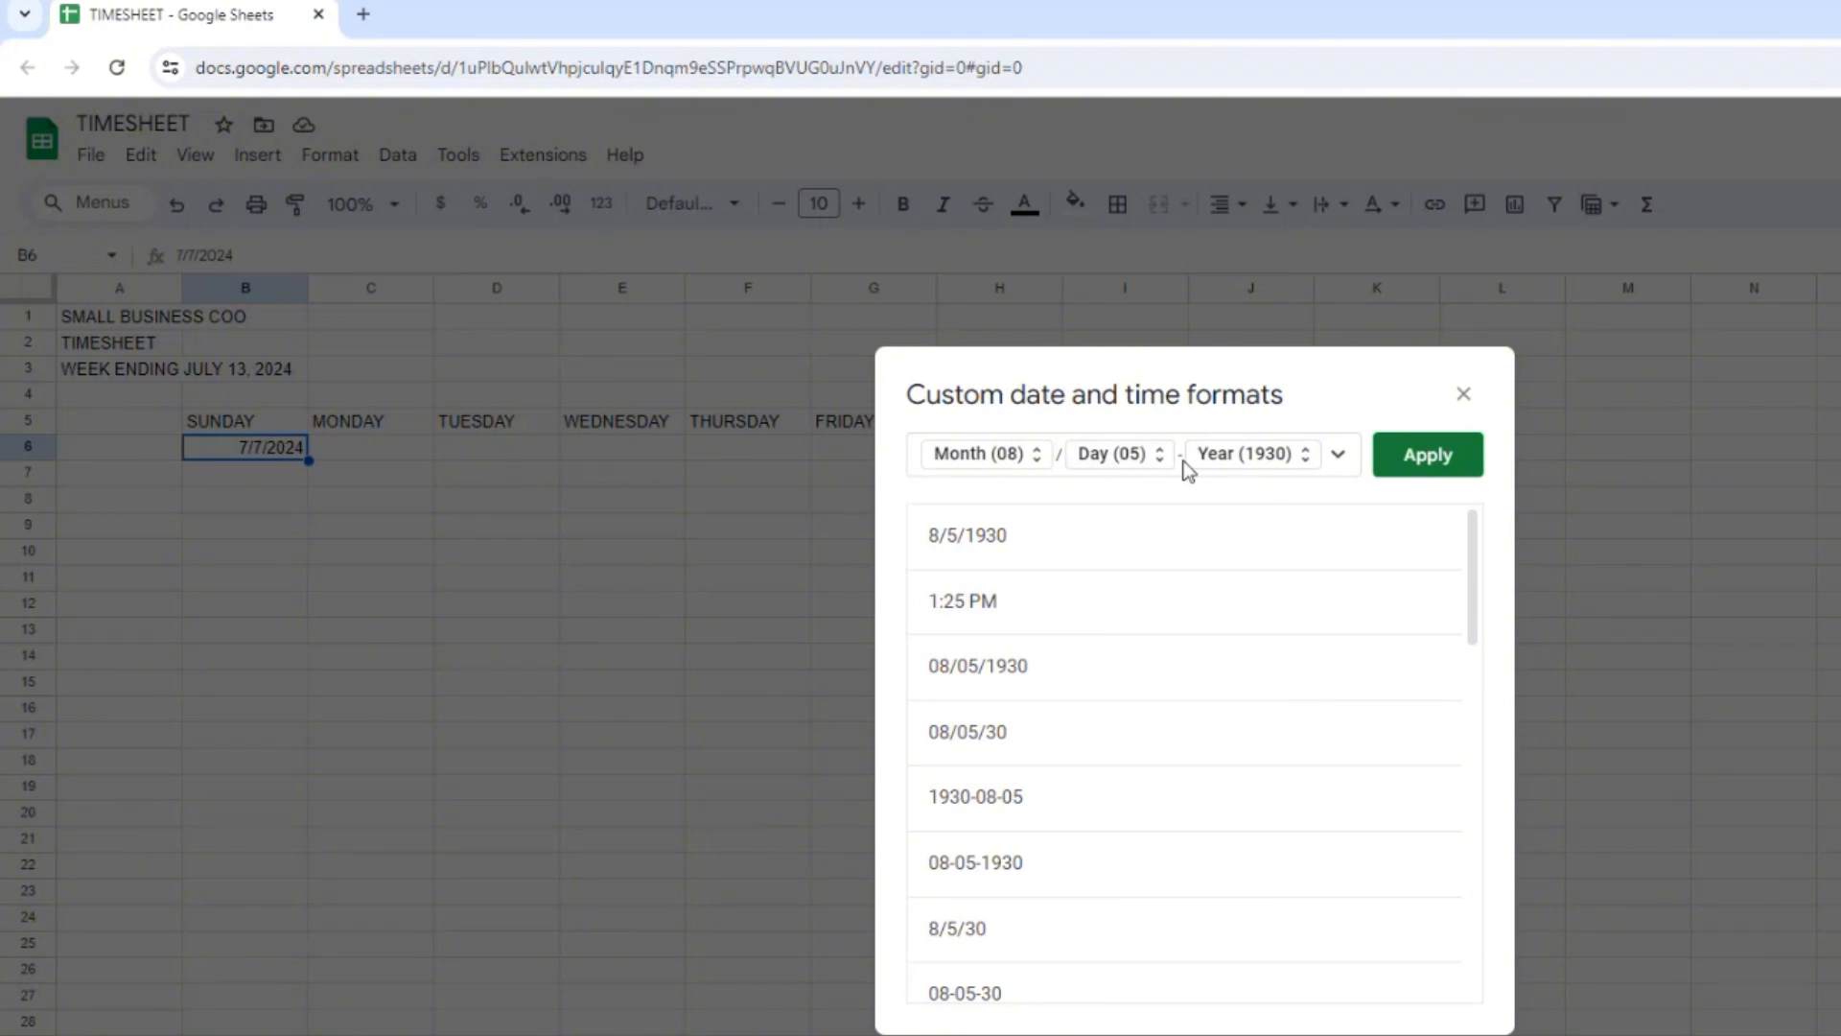
{"action": "key", "text": "BackSpace"}
{"action": "type", "text": "/"}
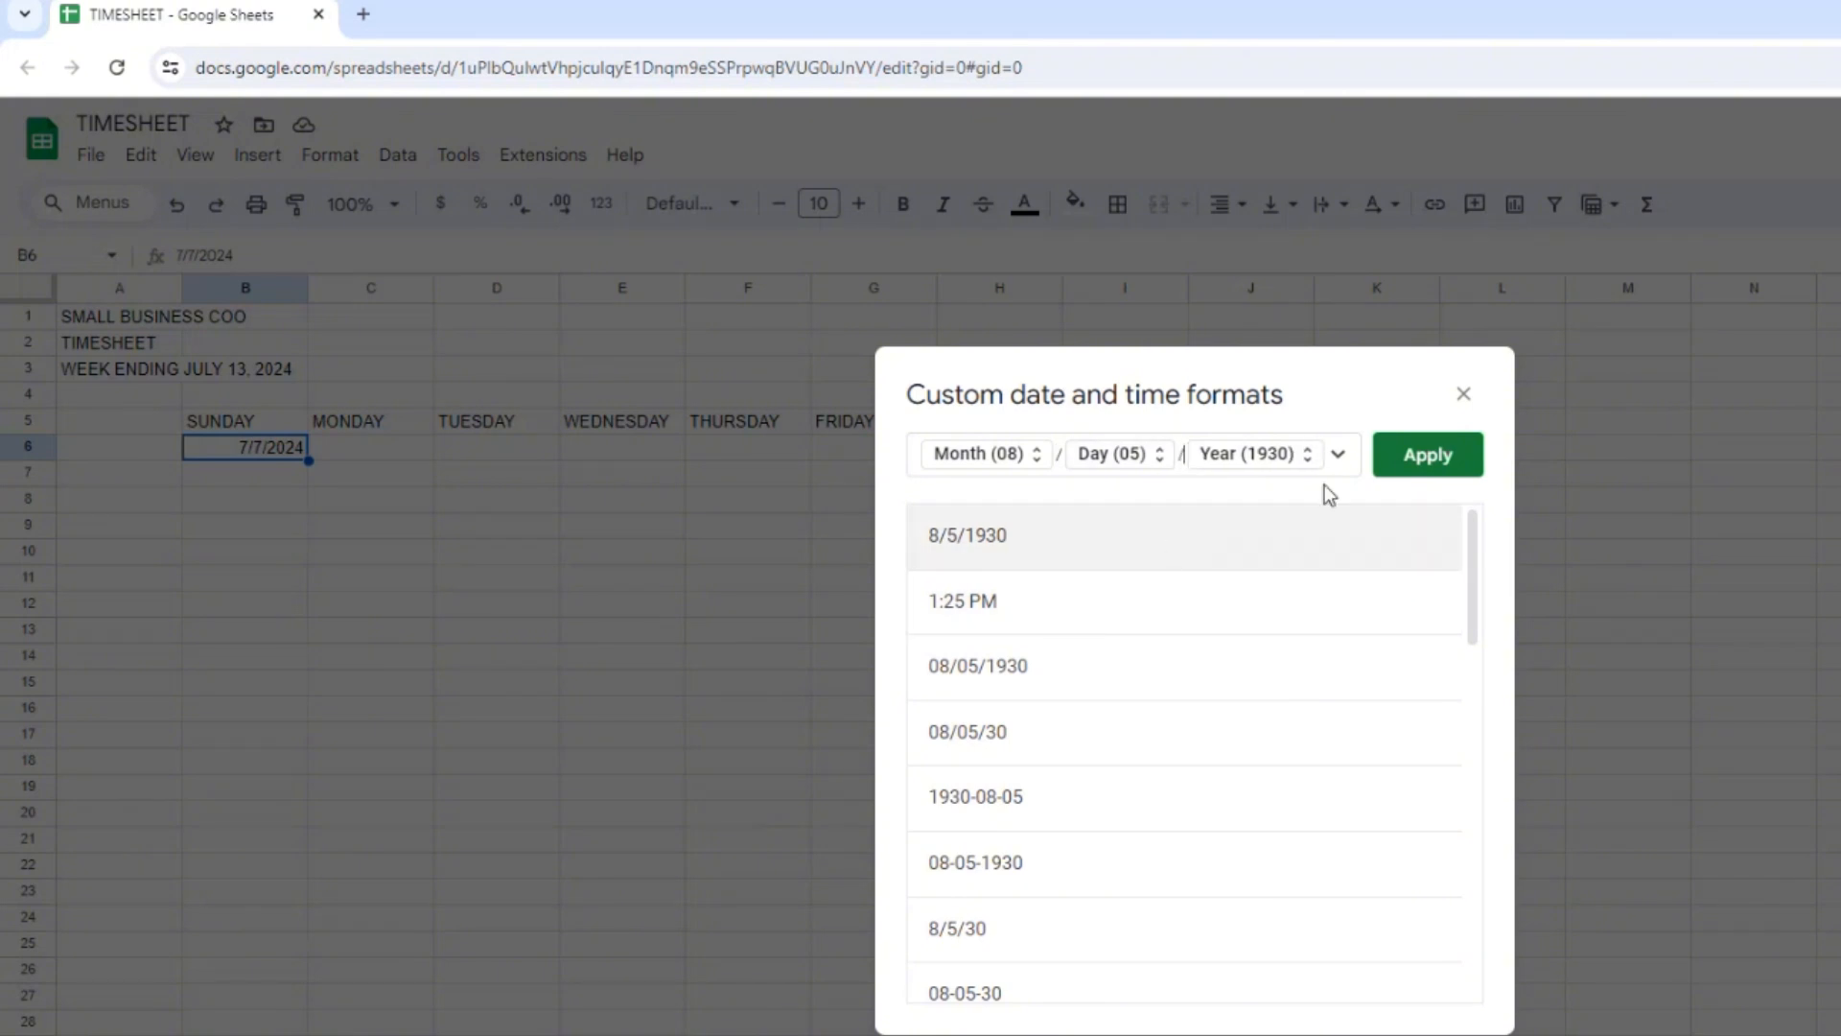
{"action": "left_click", "coordinate": [1422, 458]}
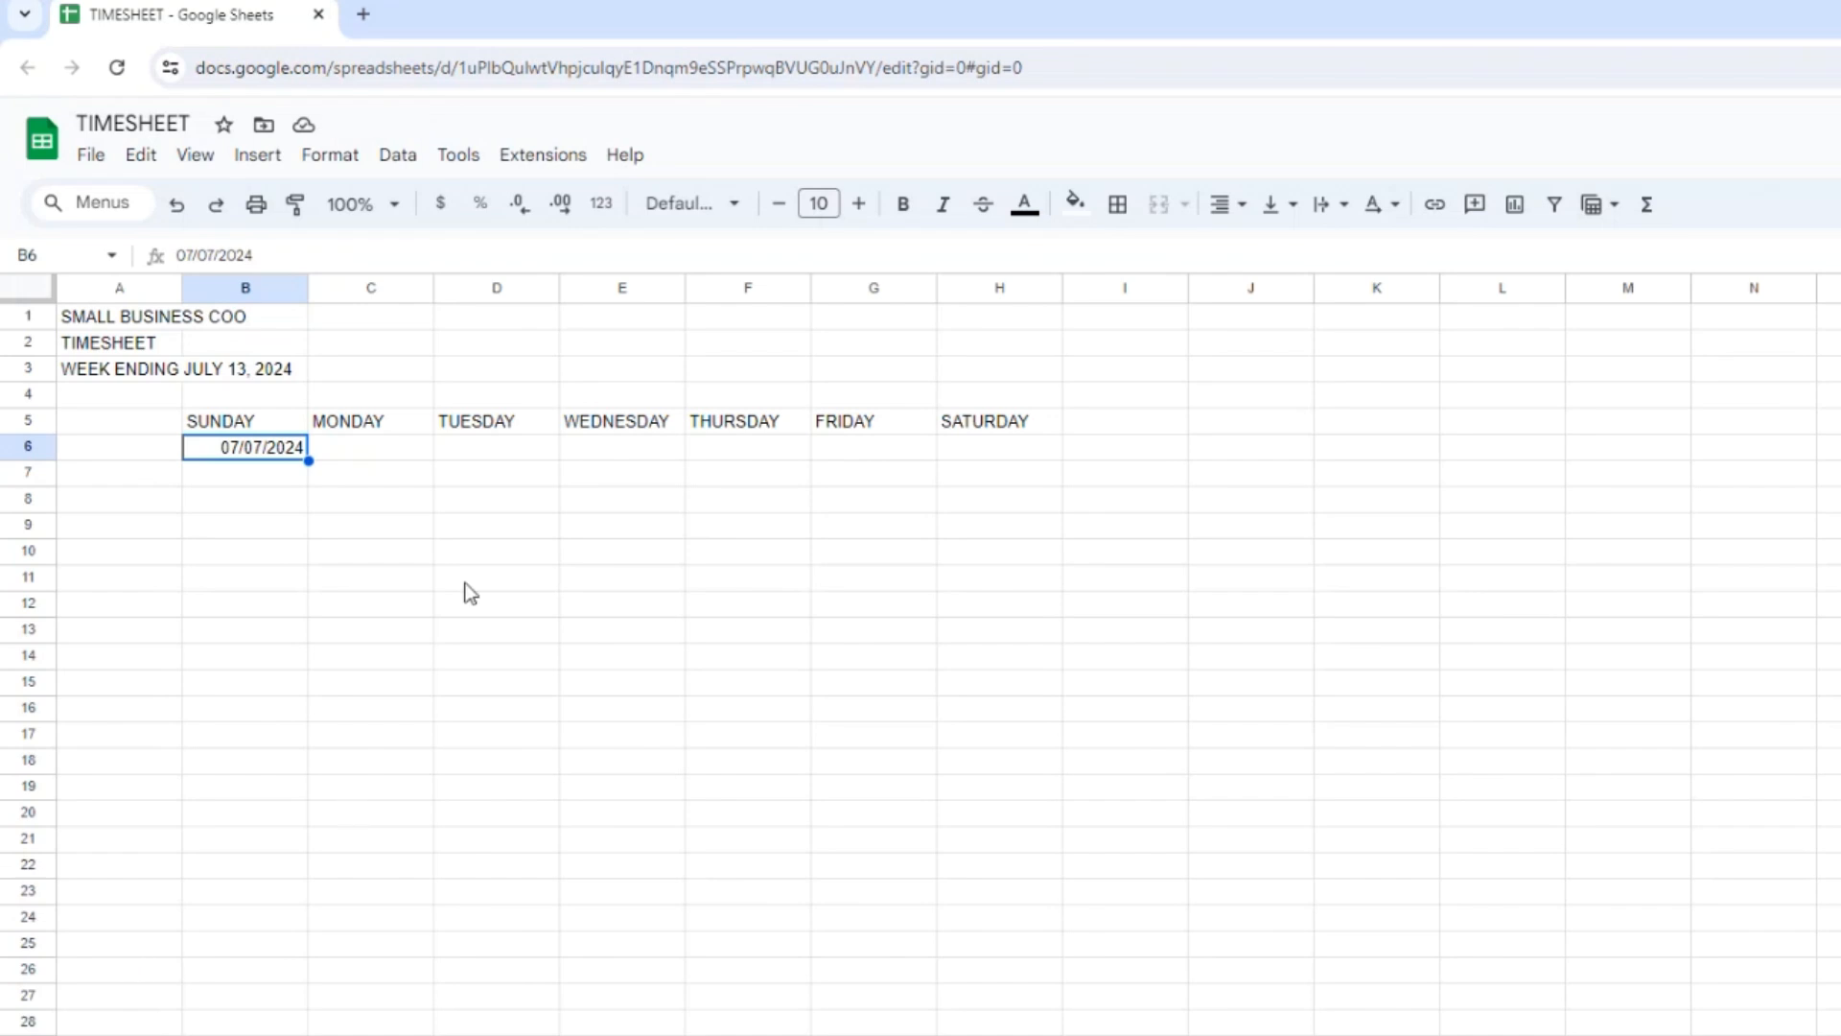
Enter the formula +B6+1 in C6 and fill it across row 6 through H6.
{"action": "left_click", "coordinate": [391, 448]}
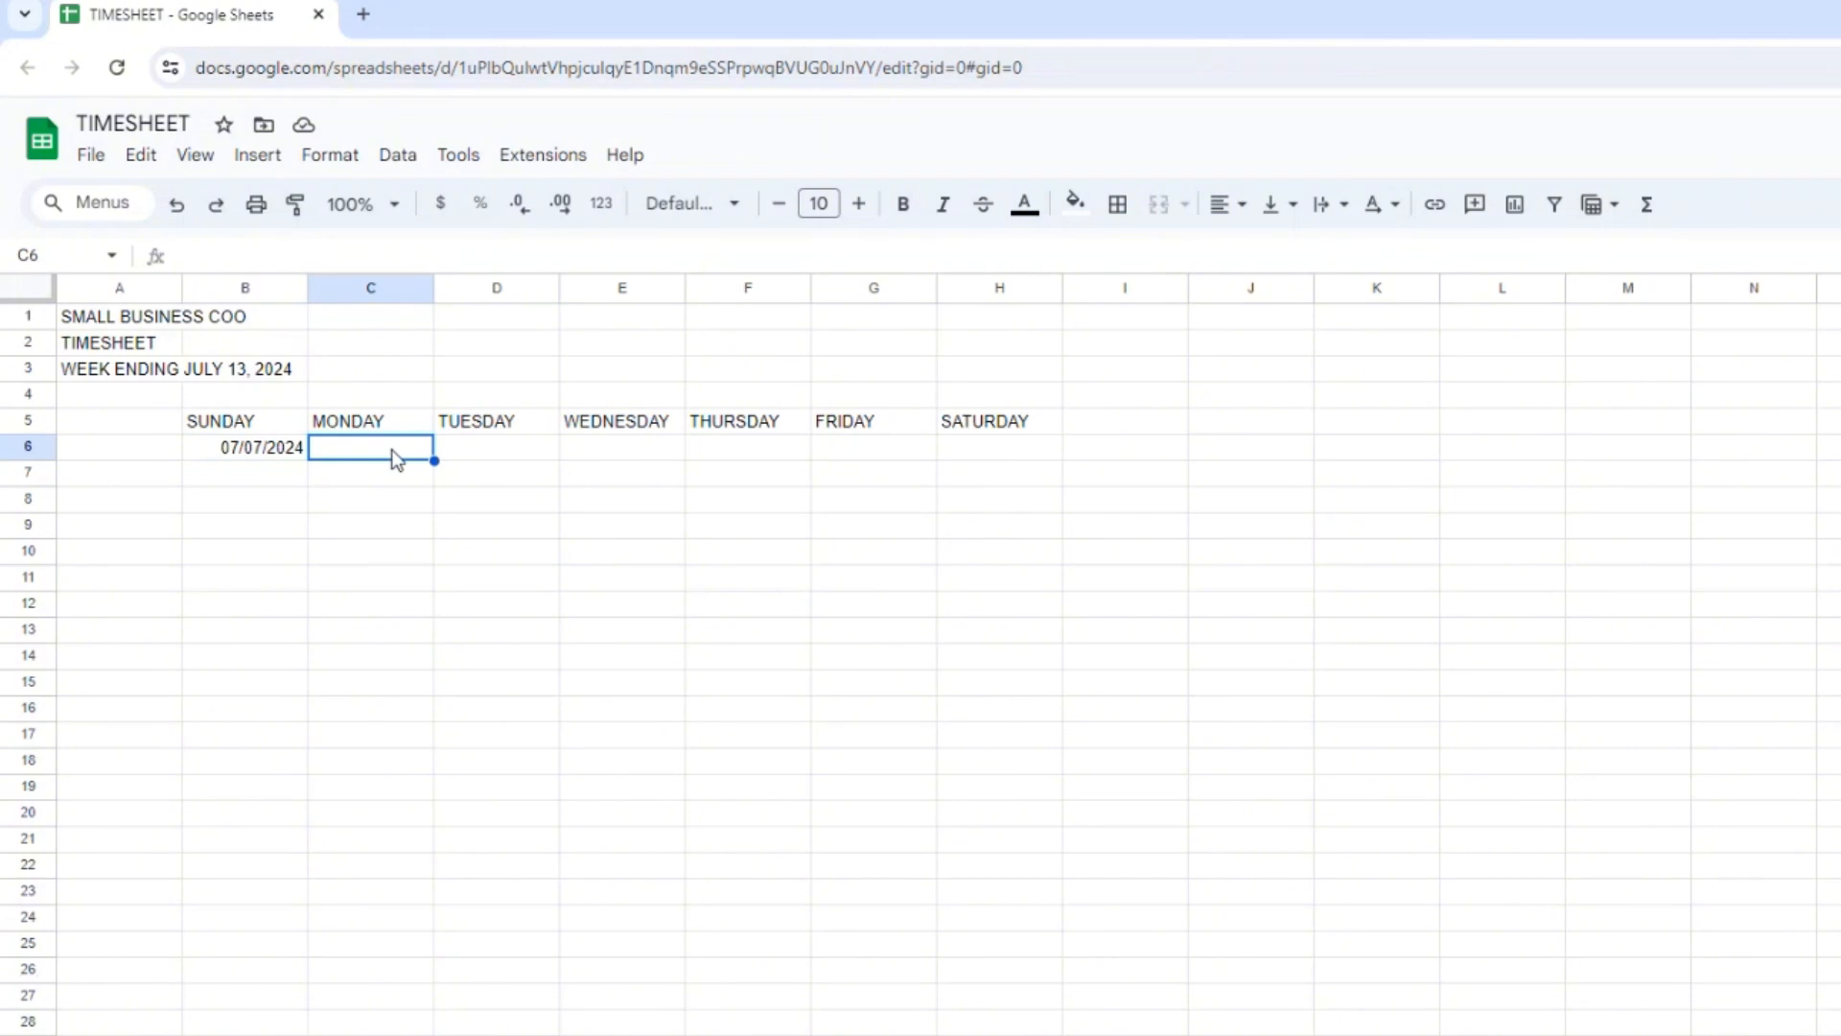
{"action": "type", "text": "+"}
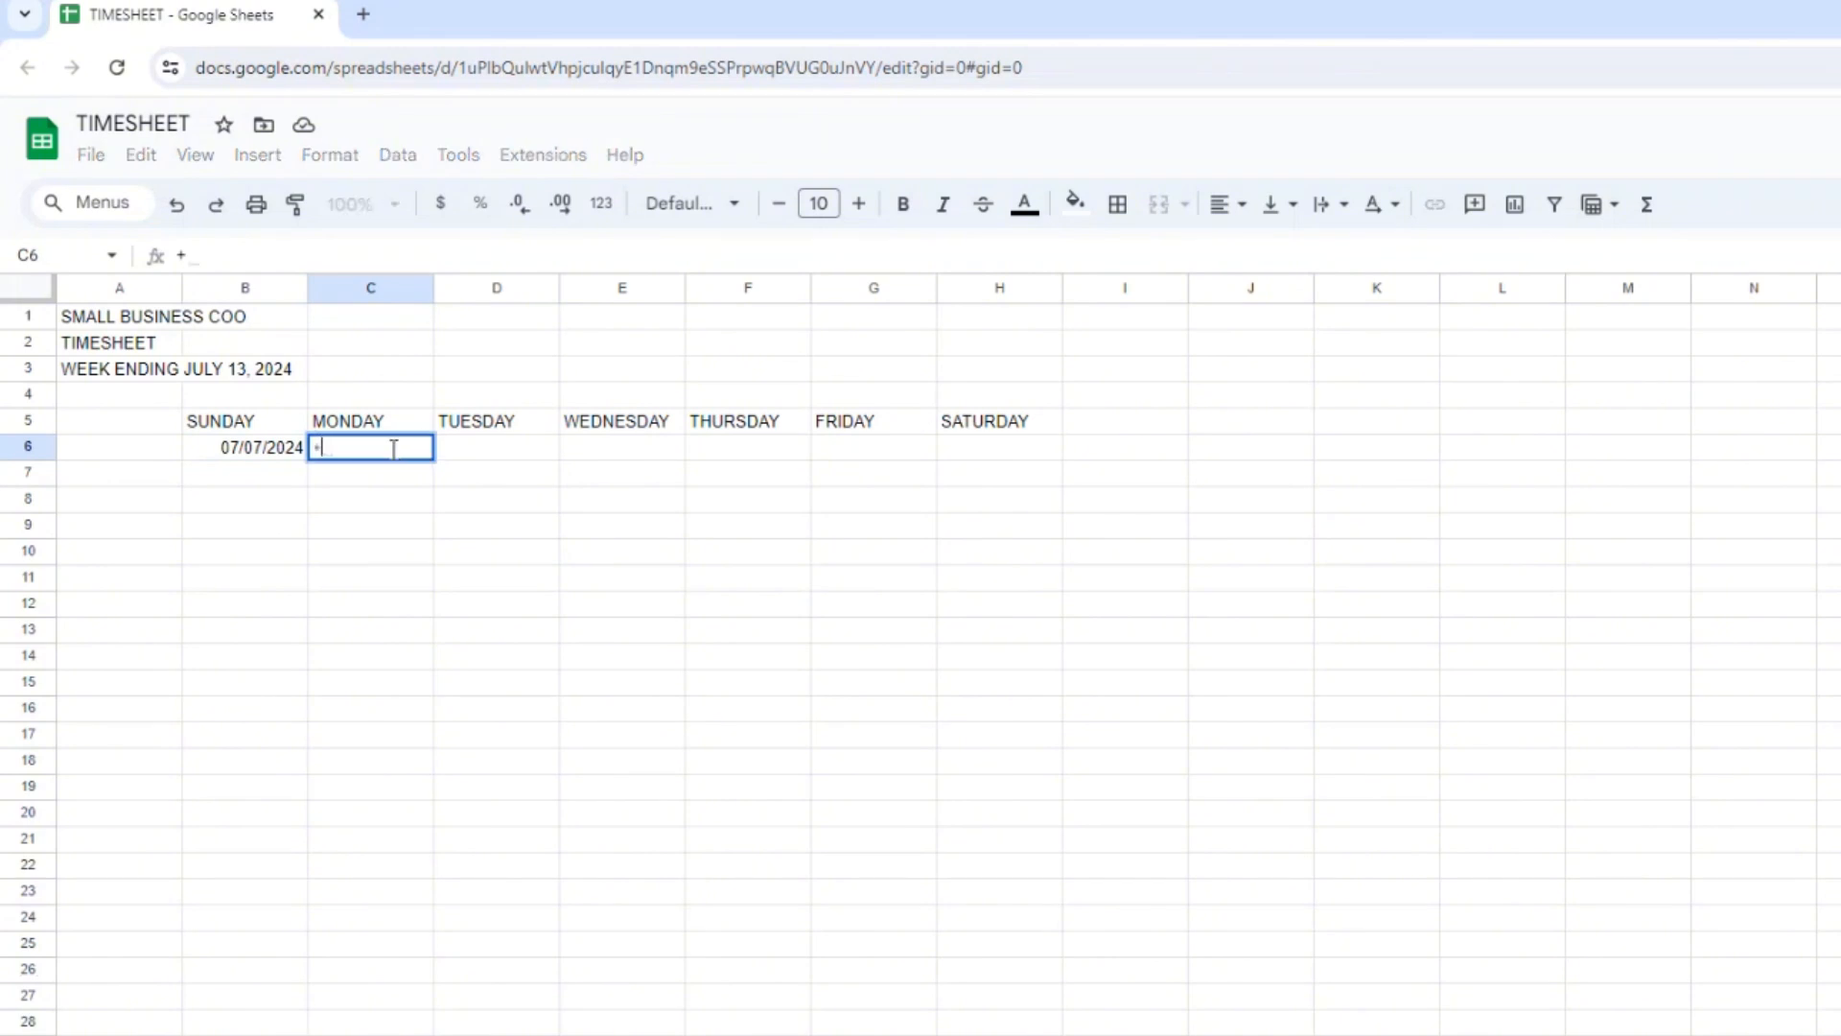
{"action": "key", "text": "Left"}
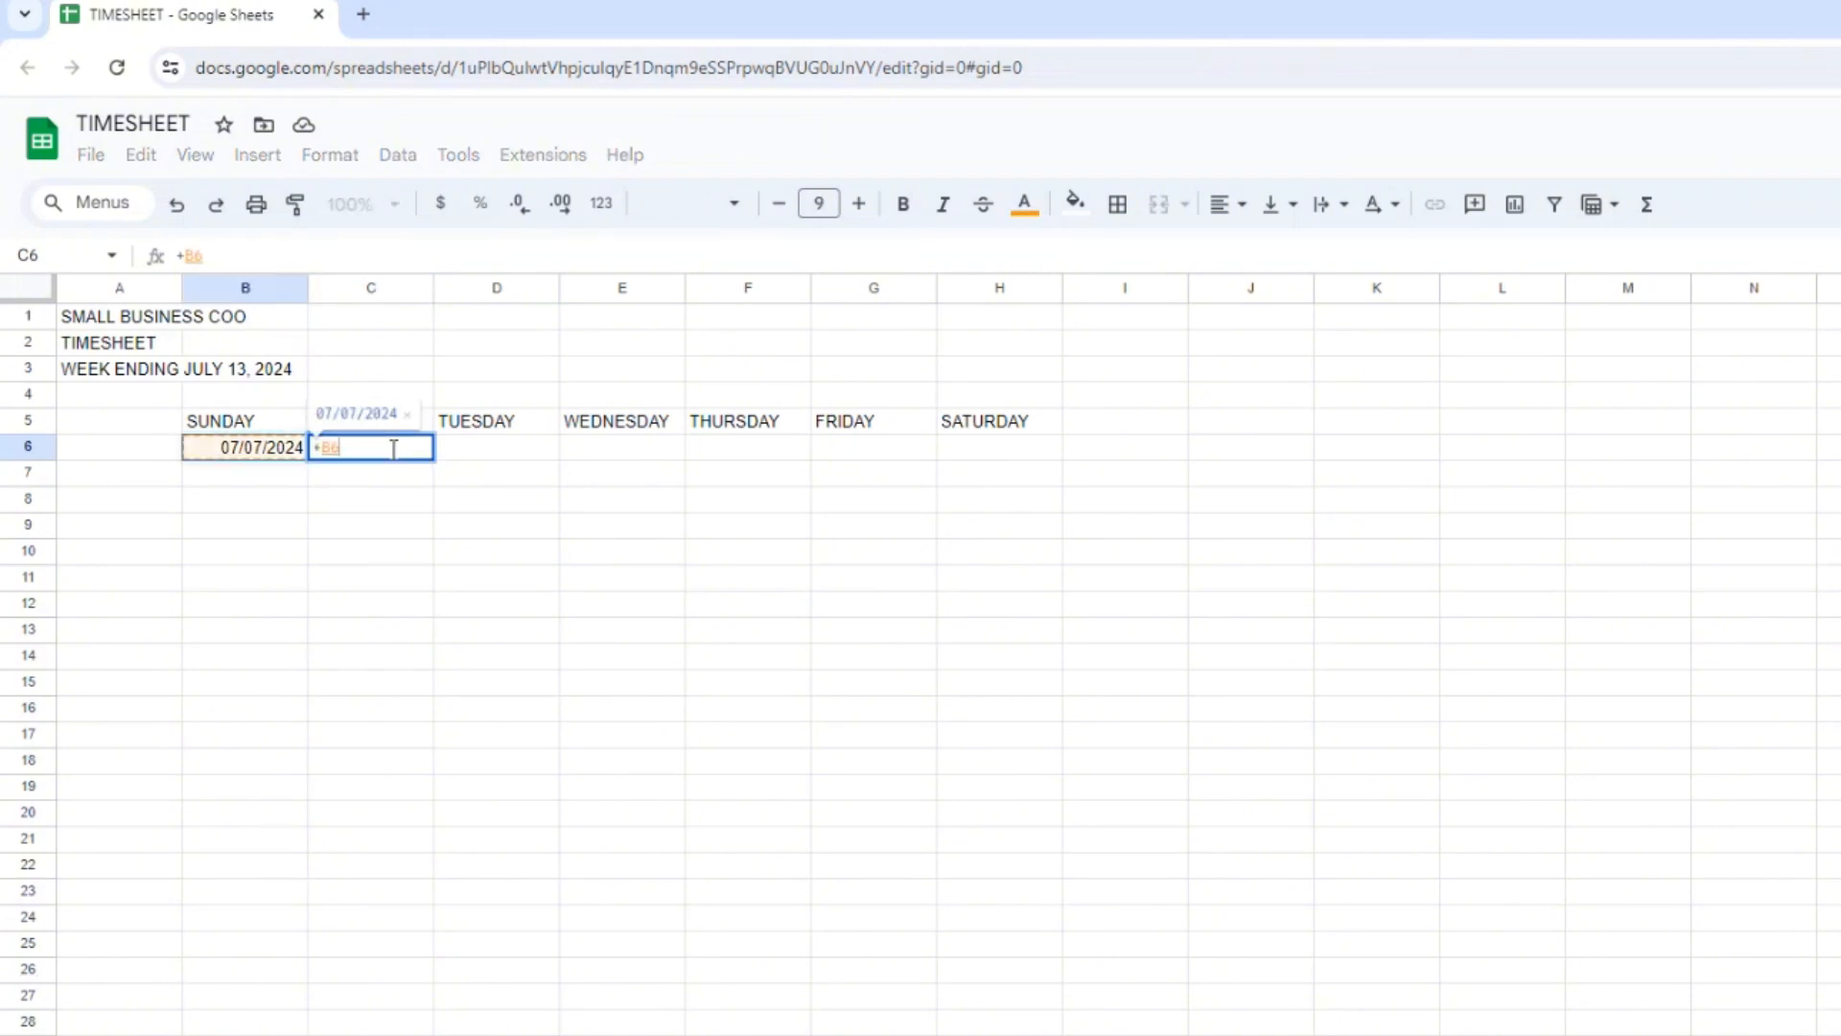
{"action": "type", "text": "+1"}
{"action": "key", "text": "Return"}
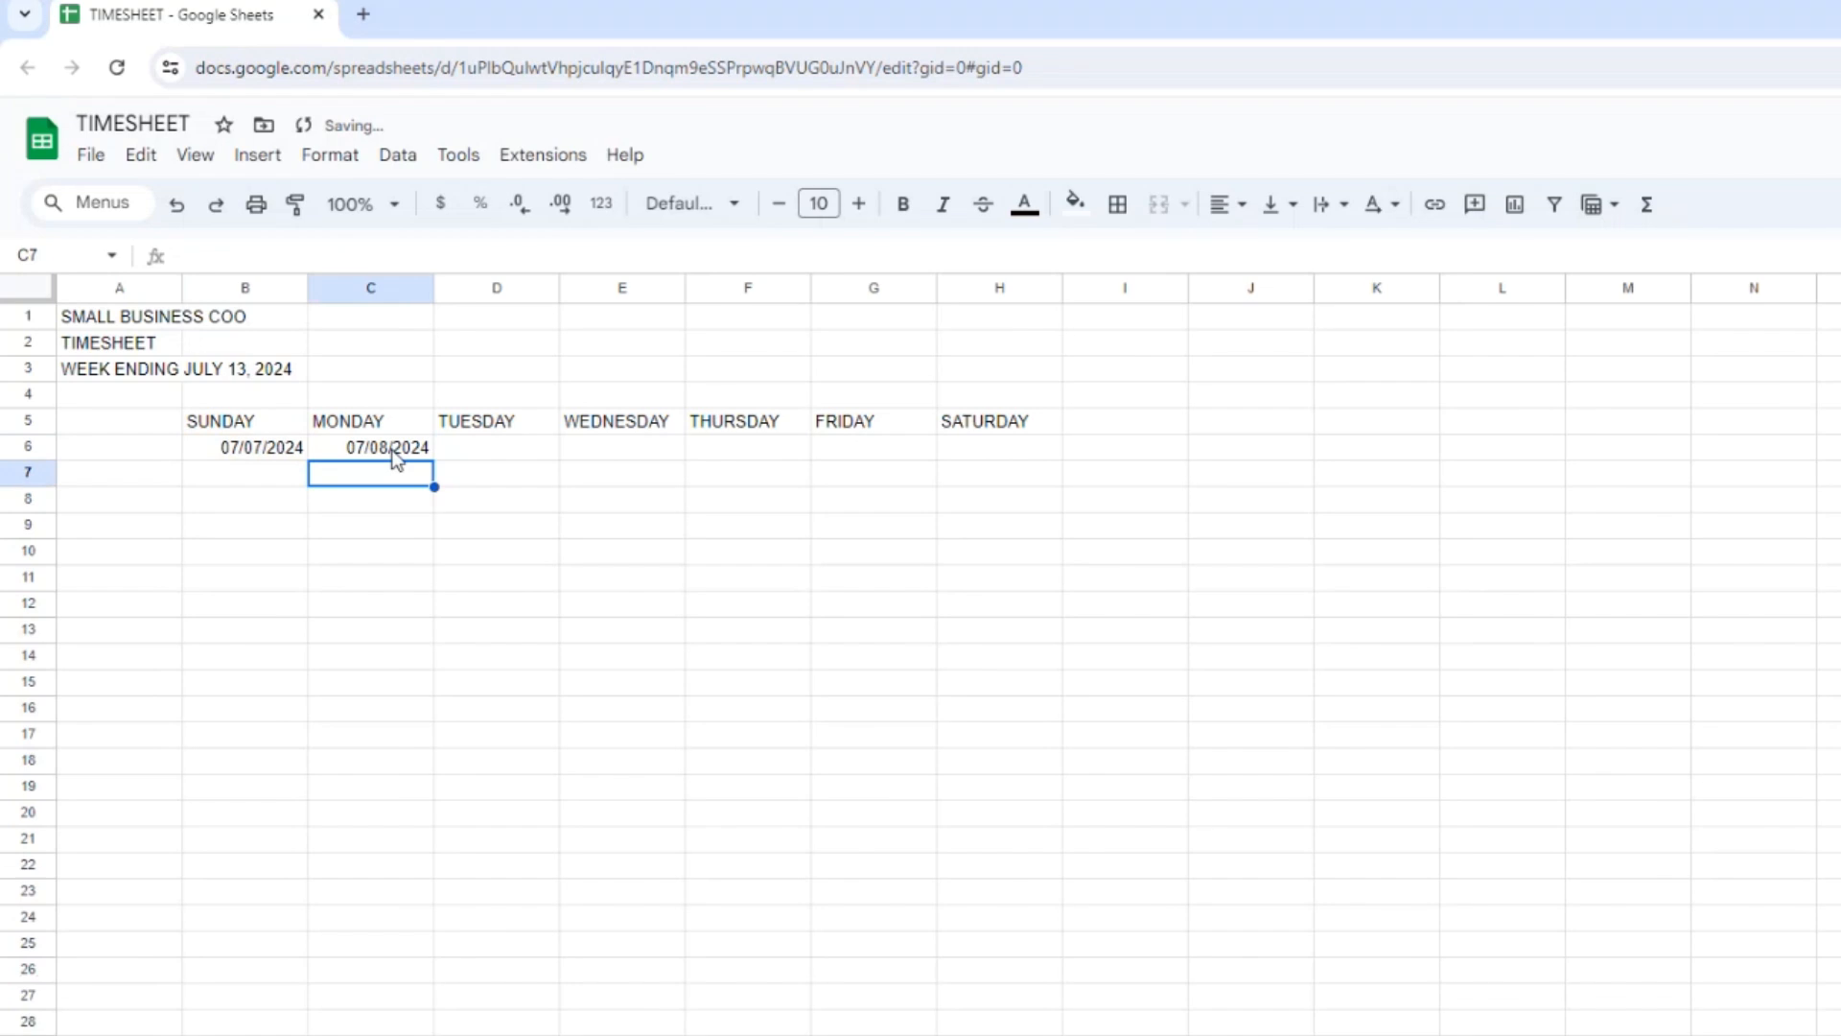
{"action": "left_click", "coordinate": [393, 454]}
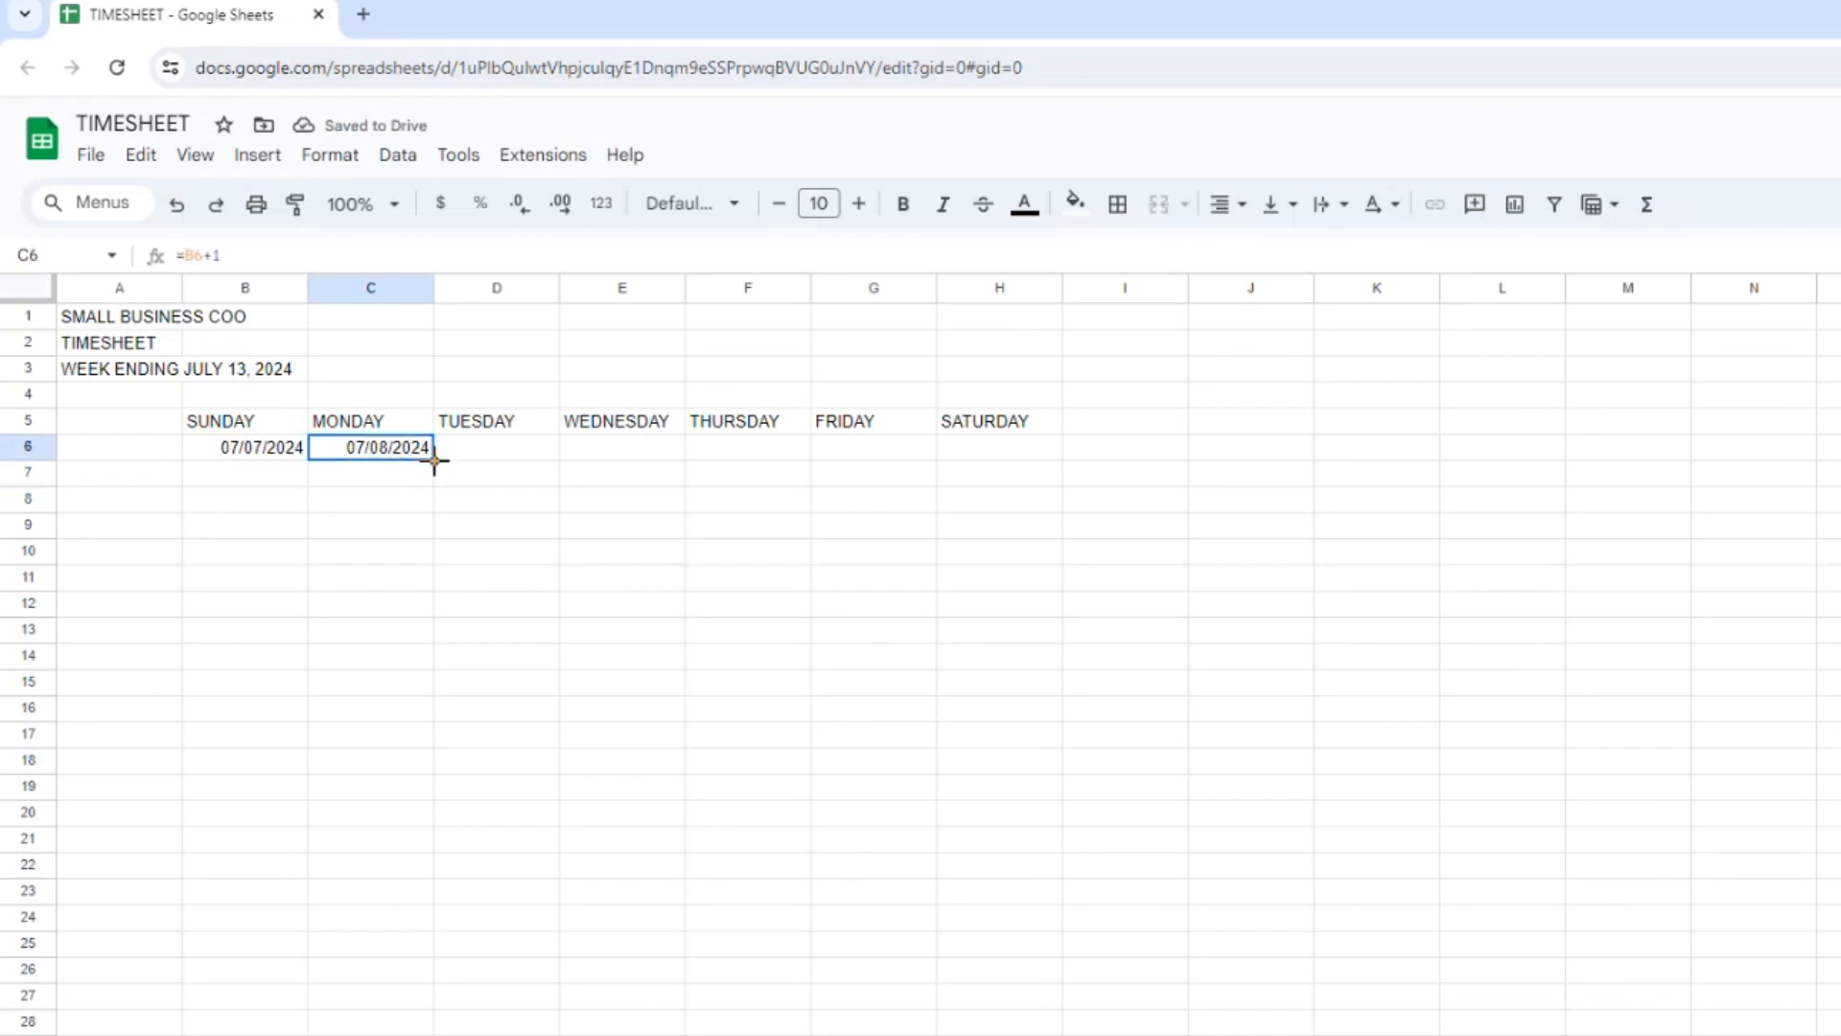
{"action": "left_click_drag", "start_coordinate": [435, 463], "coordinate": [976, 454]}
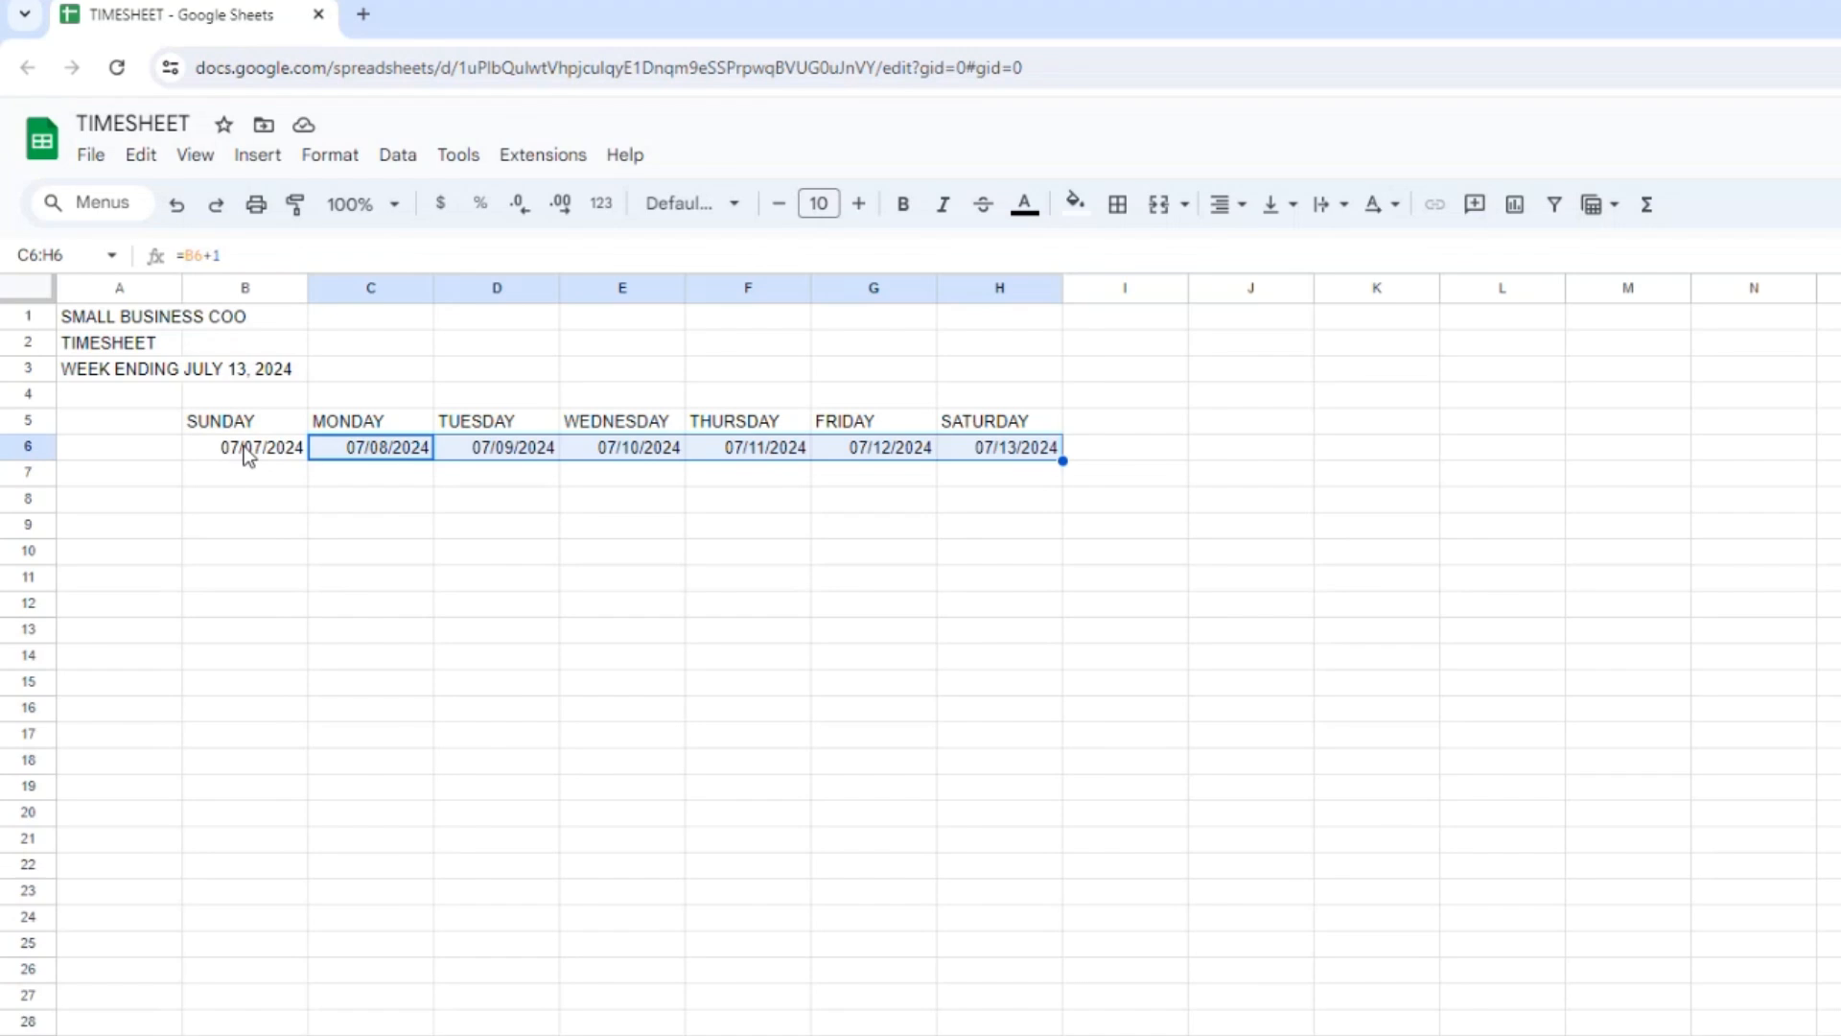
Center-align the day and date headings in B5:H6.
{"action": "left_click_drag", "start_coordinate": [225, 426], "coordinate": [974, 447]}
{"action": "left_click", "coordinate": [1233, 206]}
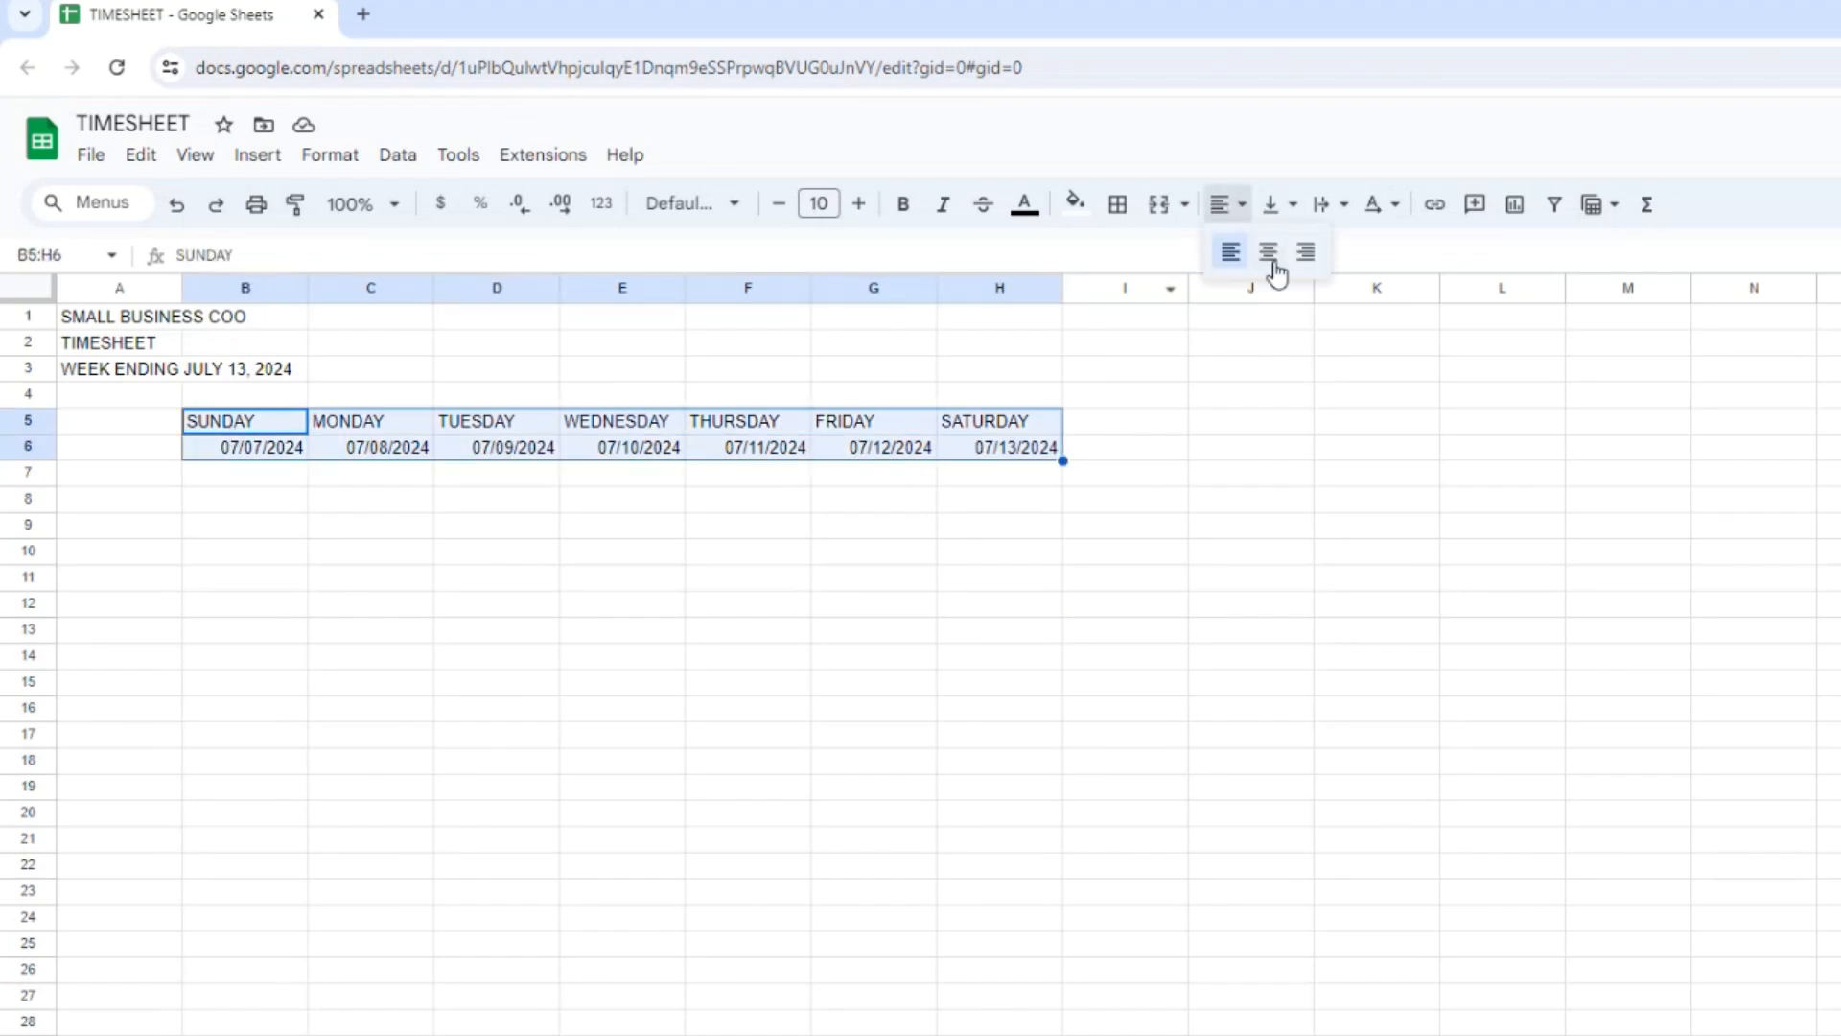
{"action": "left_click", "coordinate": [1269, 252]}
Add a single solid bottom border beneath the day and date headings in B5:H6.
{"action": "left_click", "coordinate": [1120, 204]}
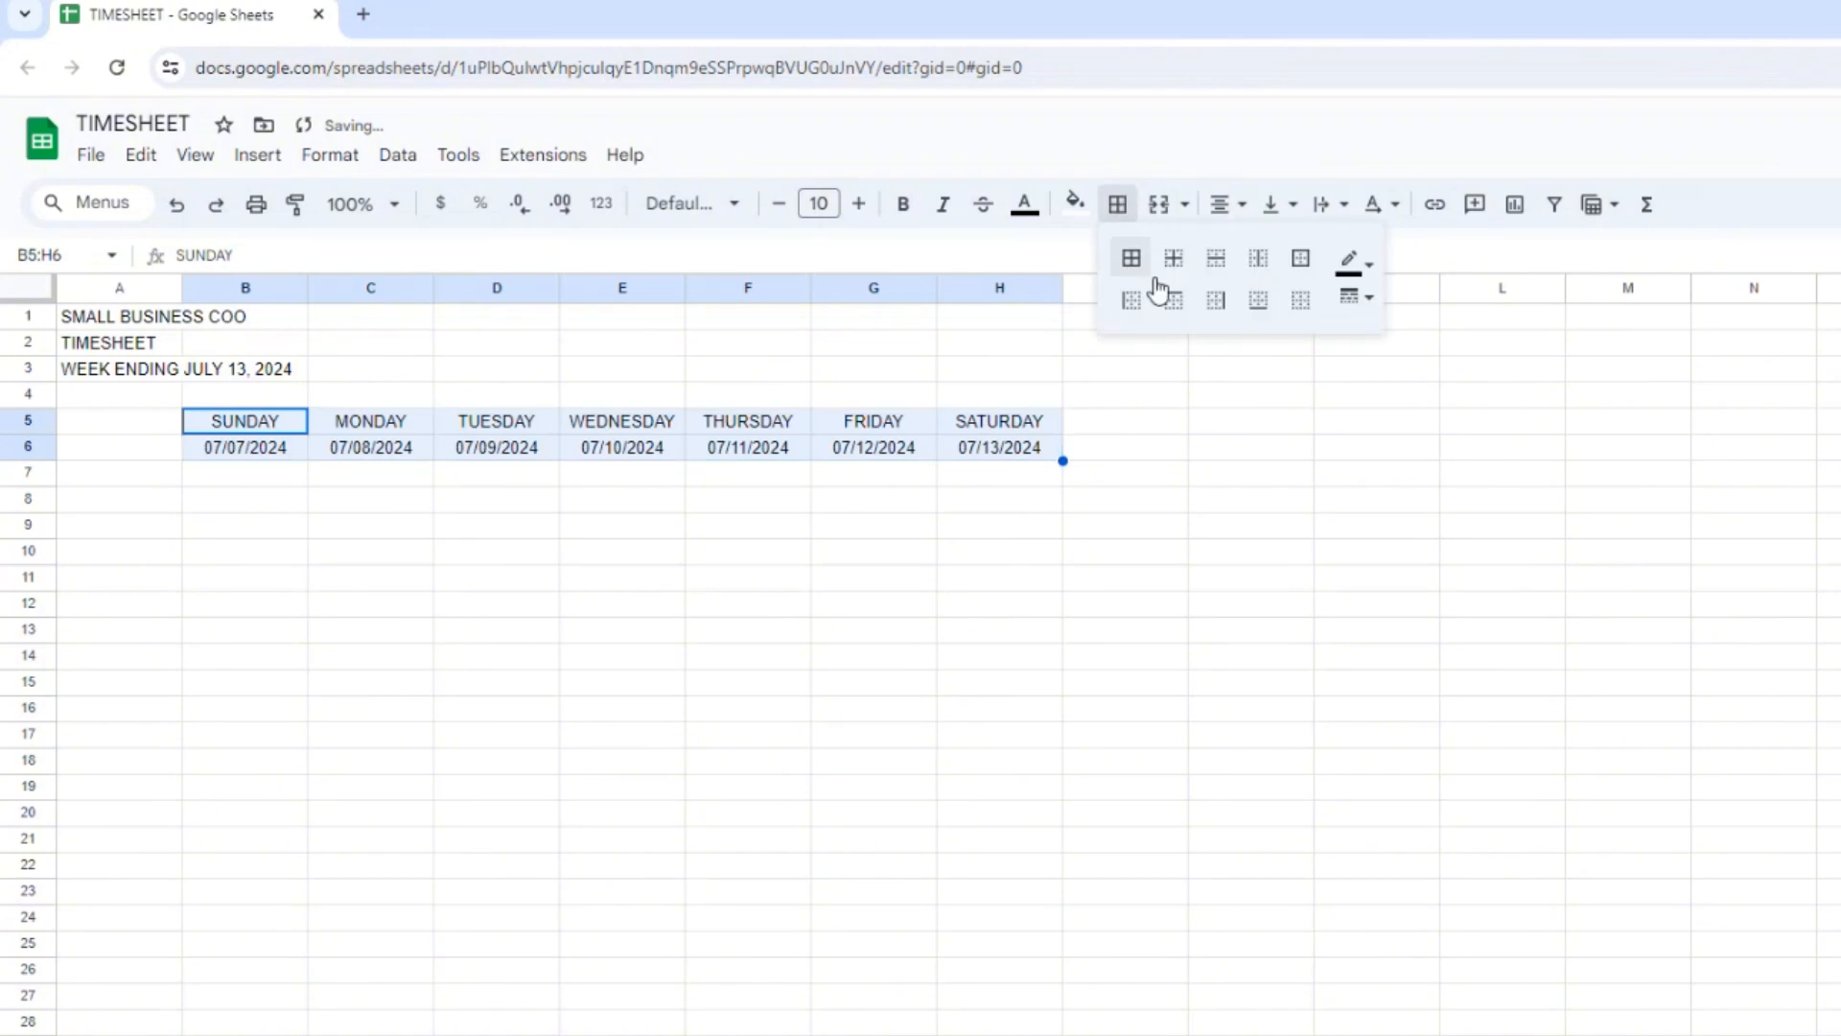
{"action": "left_click", "coordinate": [1259, 303]}
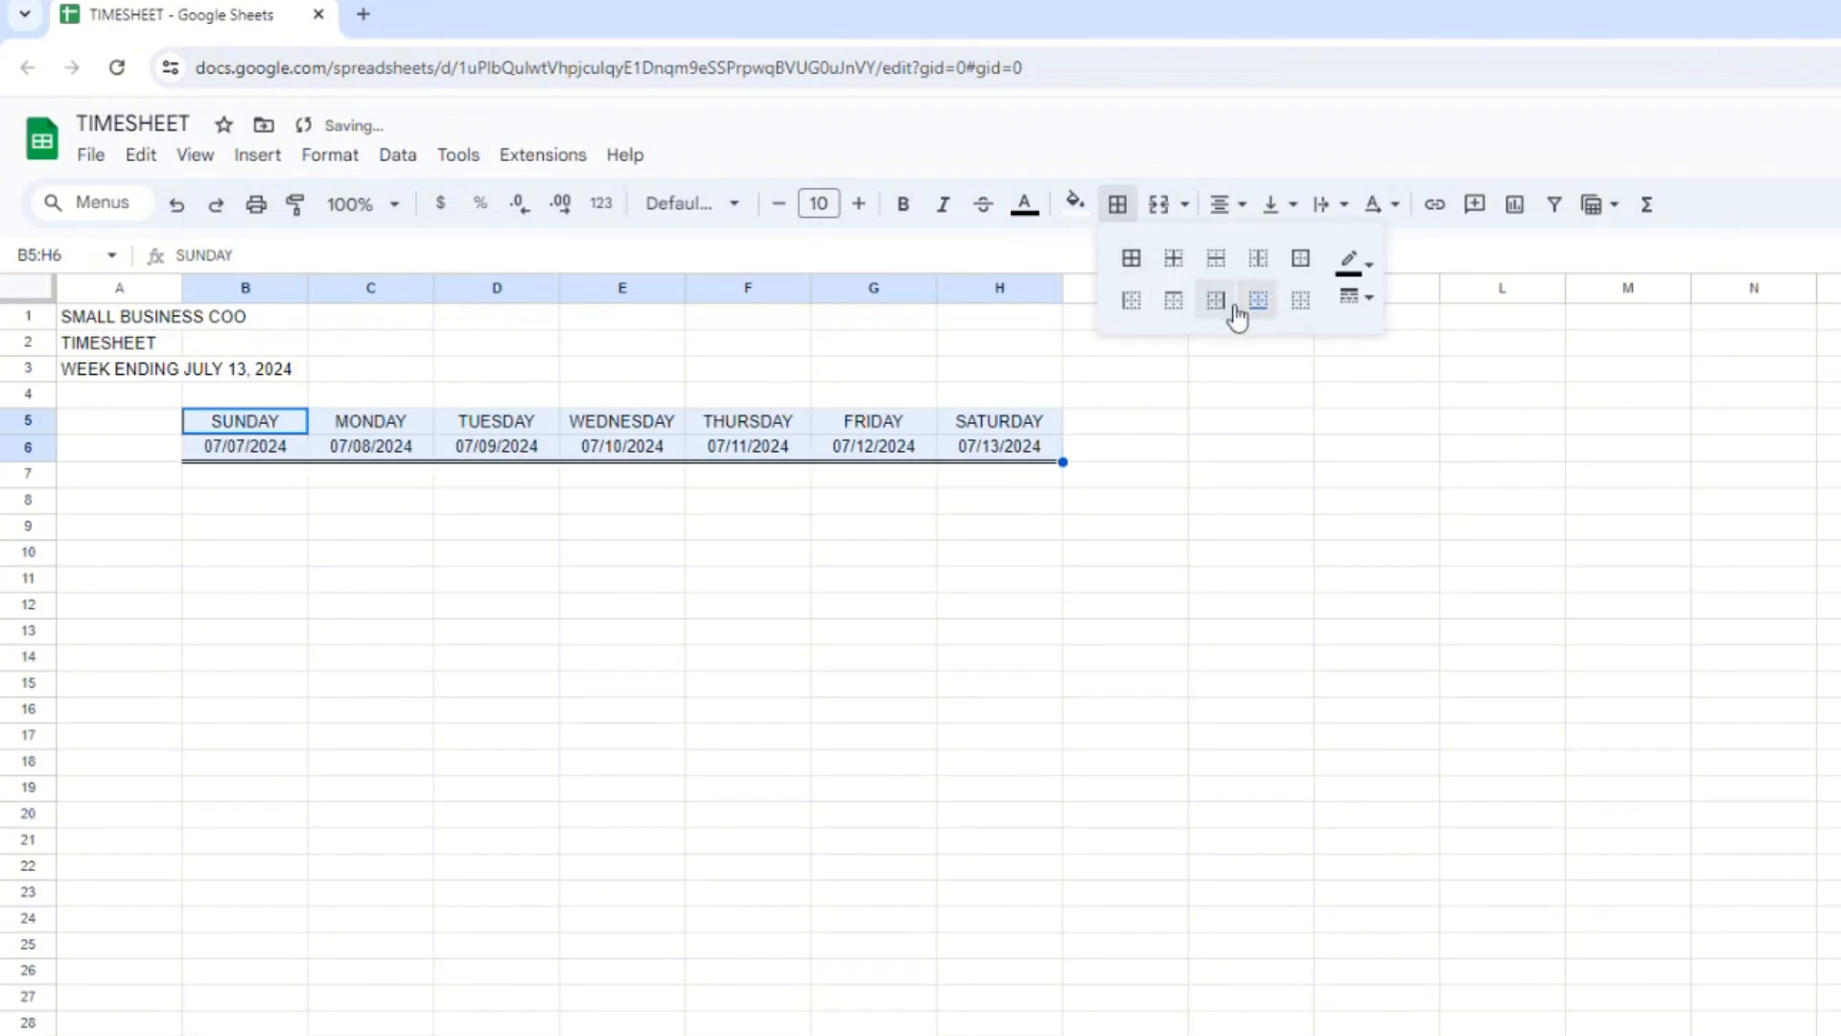
{"action": "left_click", "coordinate": [1355, 297]}
{"action": "left_click", "coordinate": [1417, 374]}
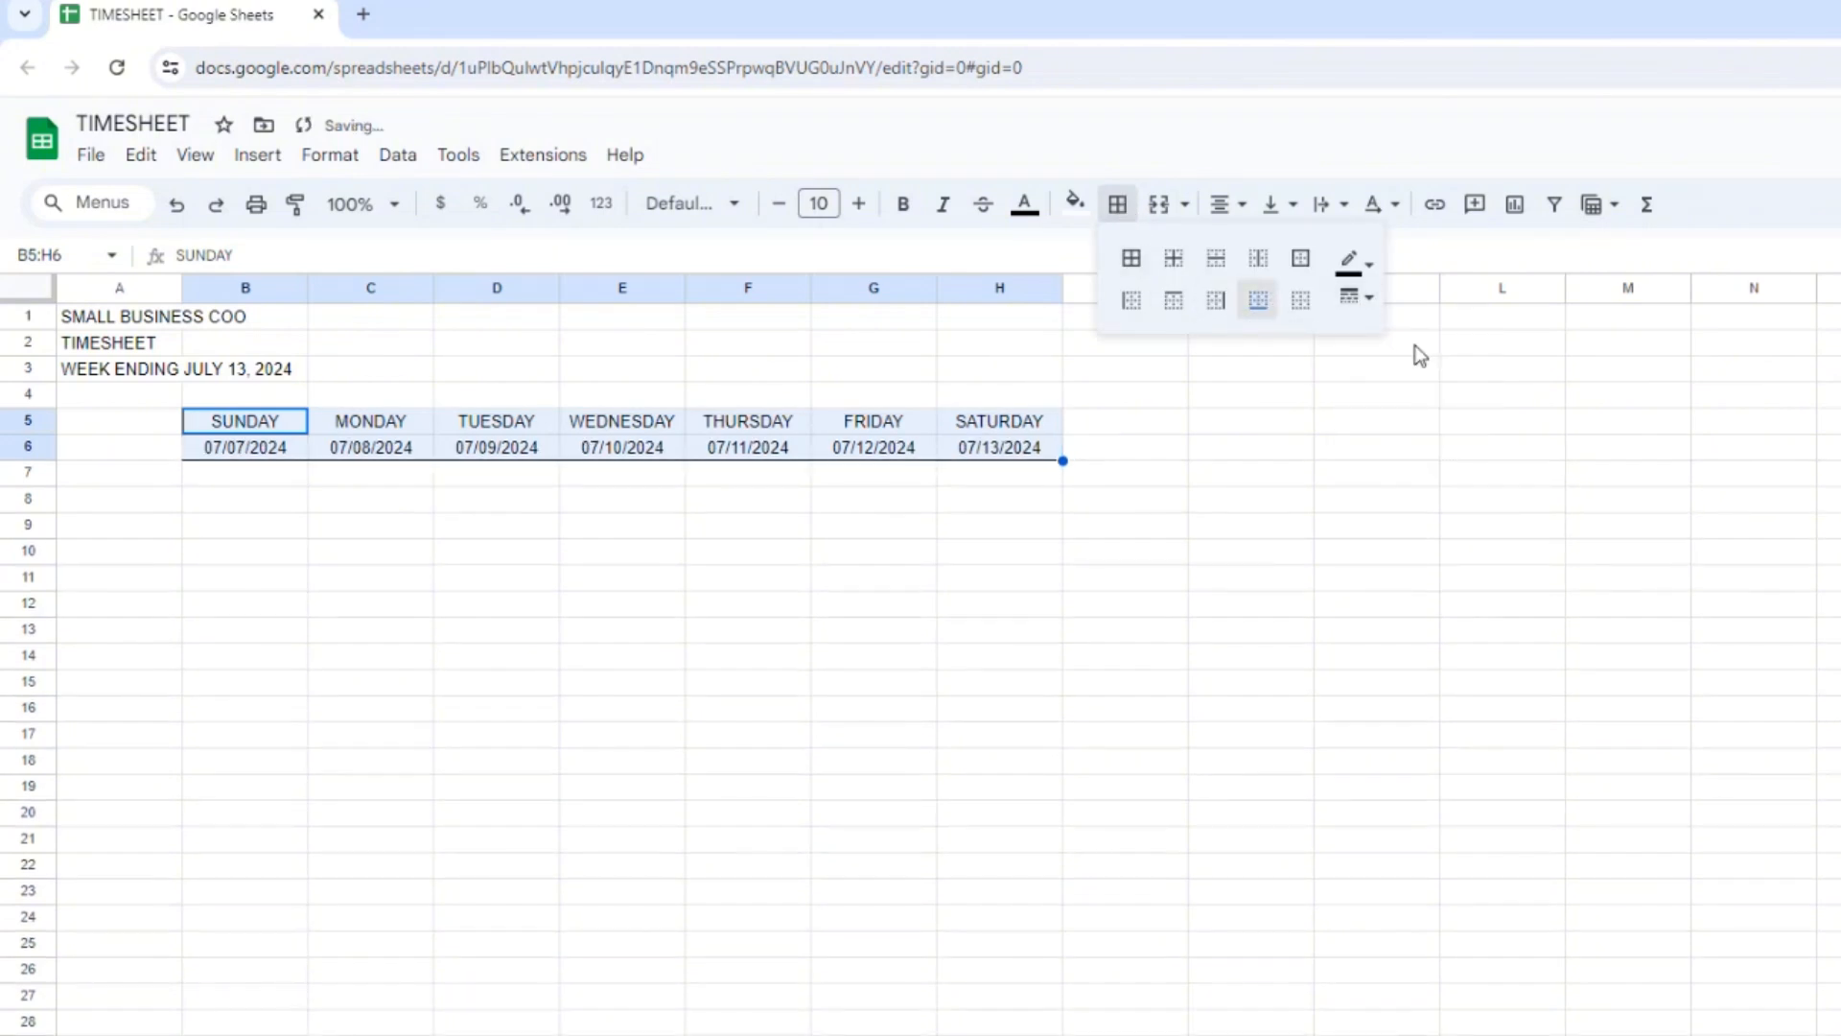
{"action": "left_click", "coordinate": [518, 579]}
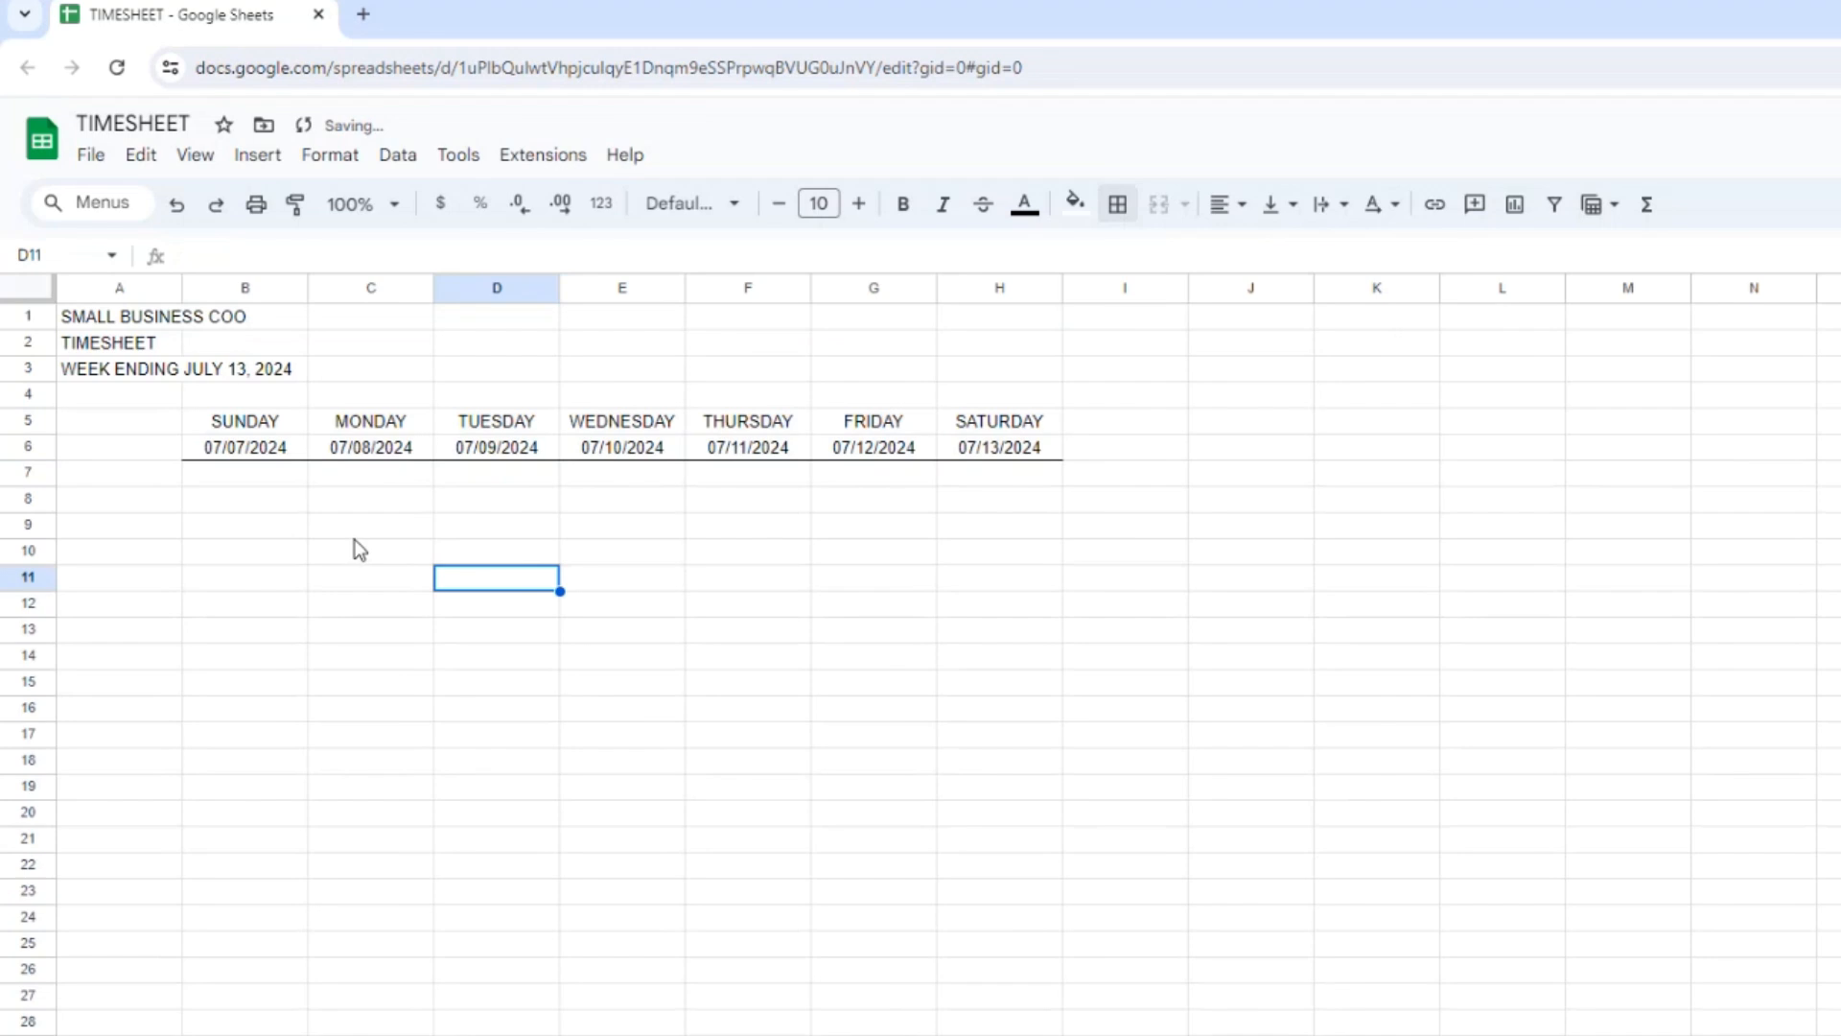
Enter the row labels IN in A7 and OUT in A8.
{"action": "left_click", "coordinate": [140, 500]}
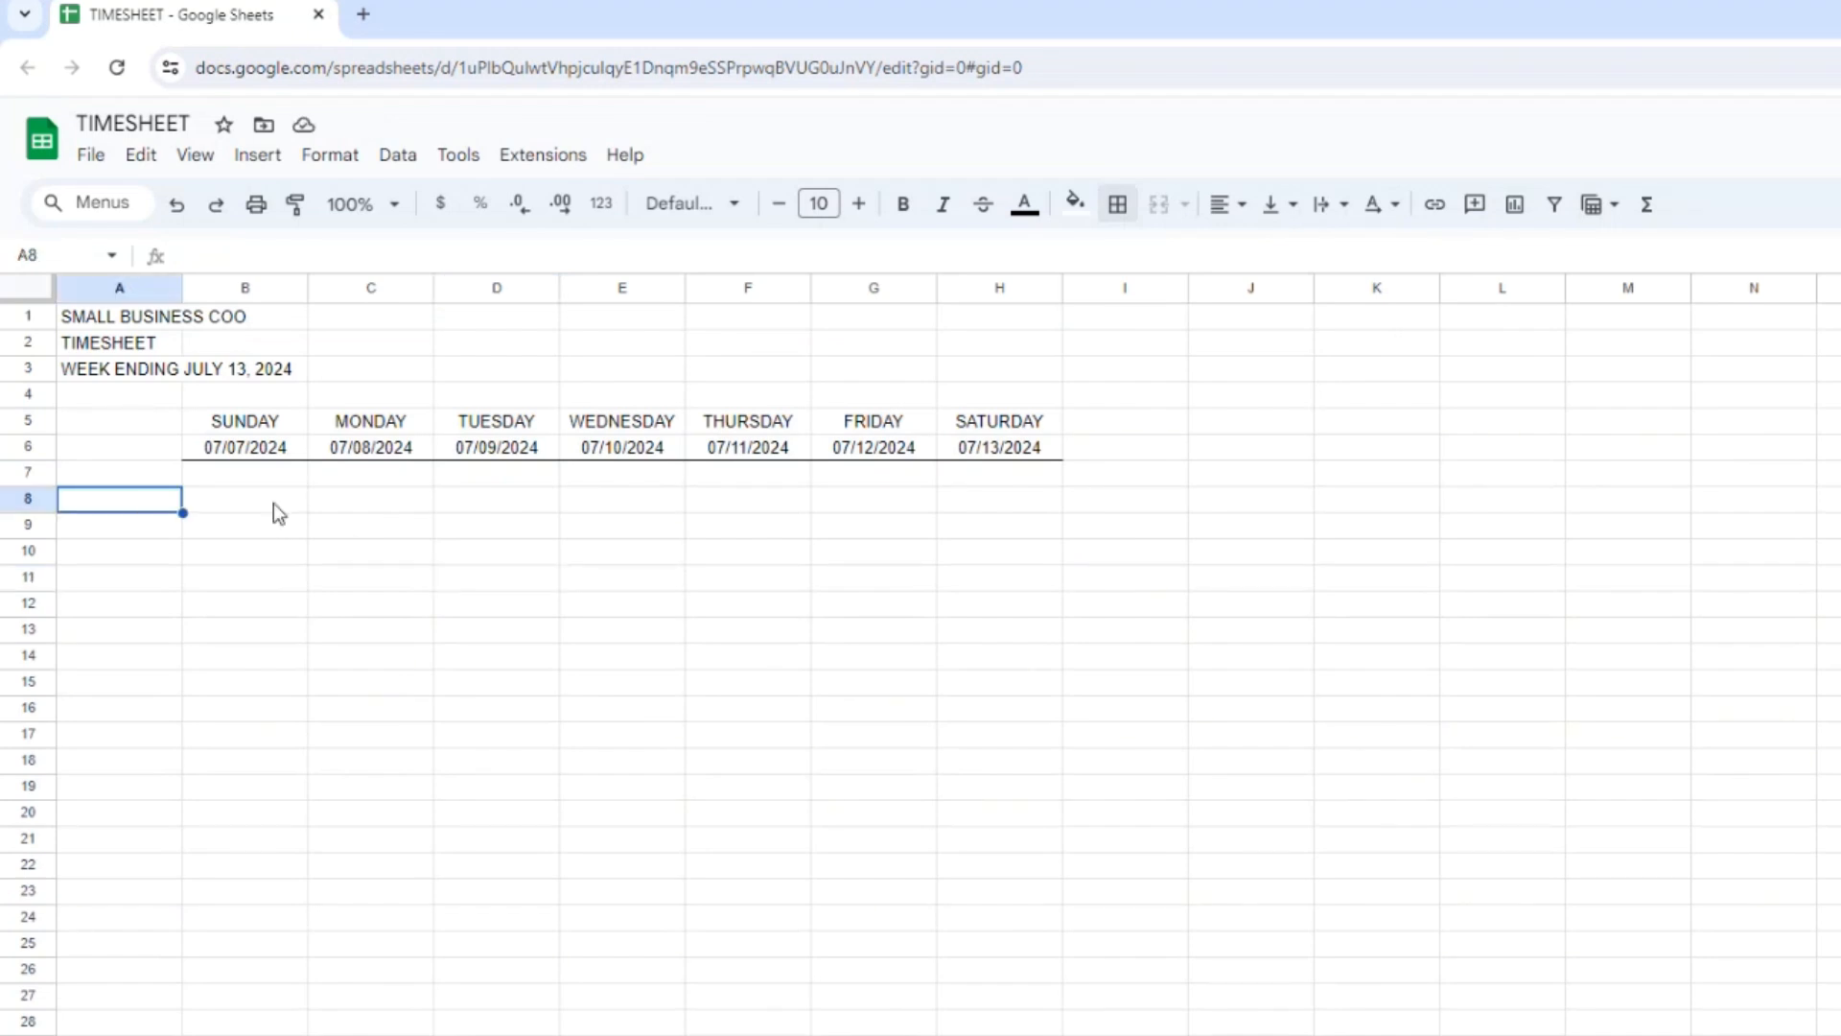
{"action": "key", "text": "Up"}
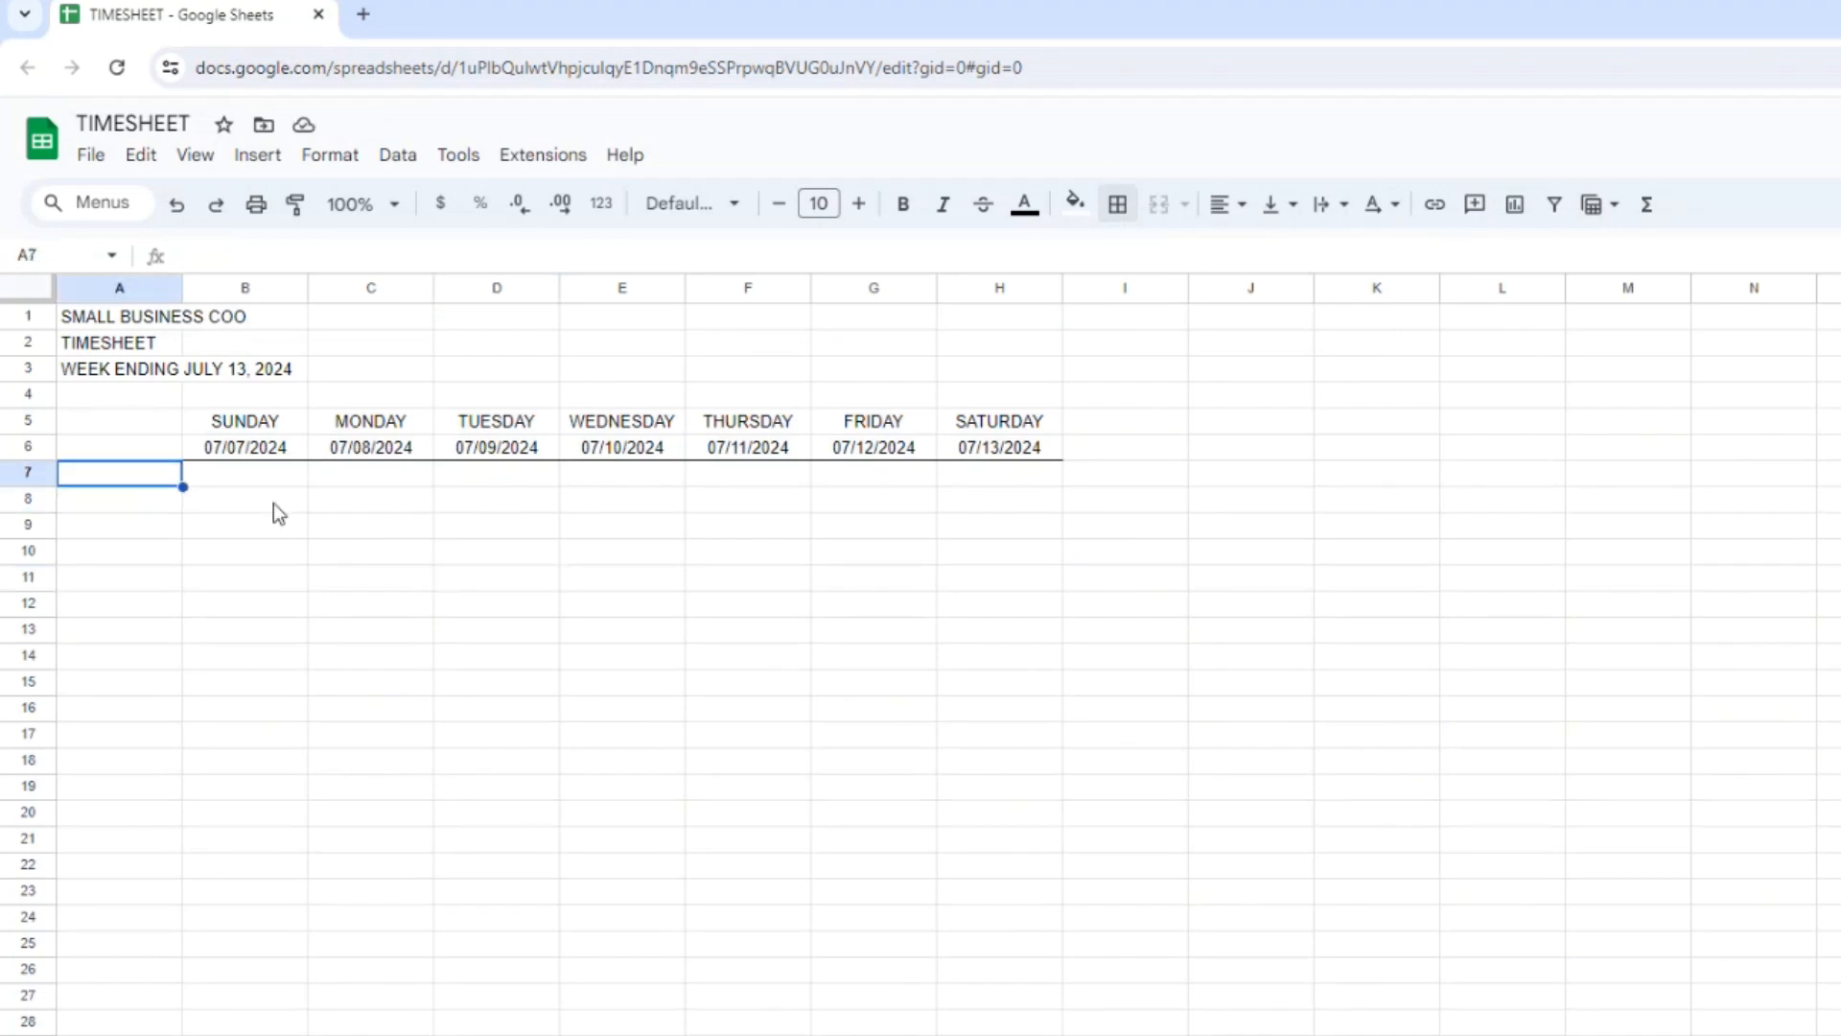
{"action": "type", "text": "IN"}
{"action": "key", "text": "Return"}
{"action": "type", "text": "OUT"}
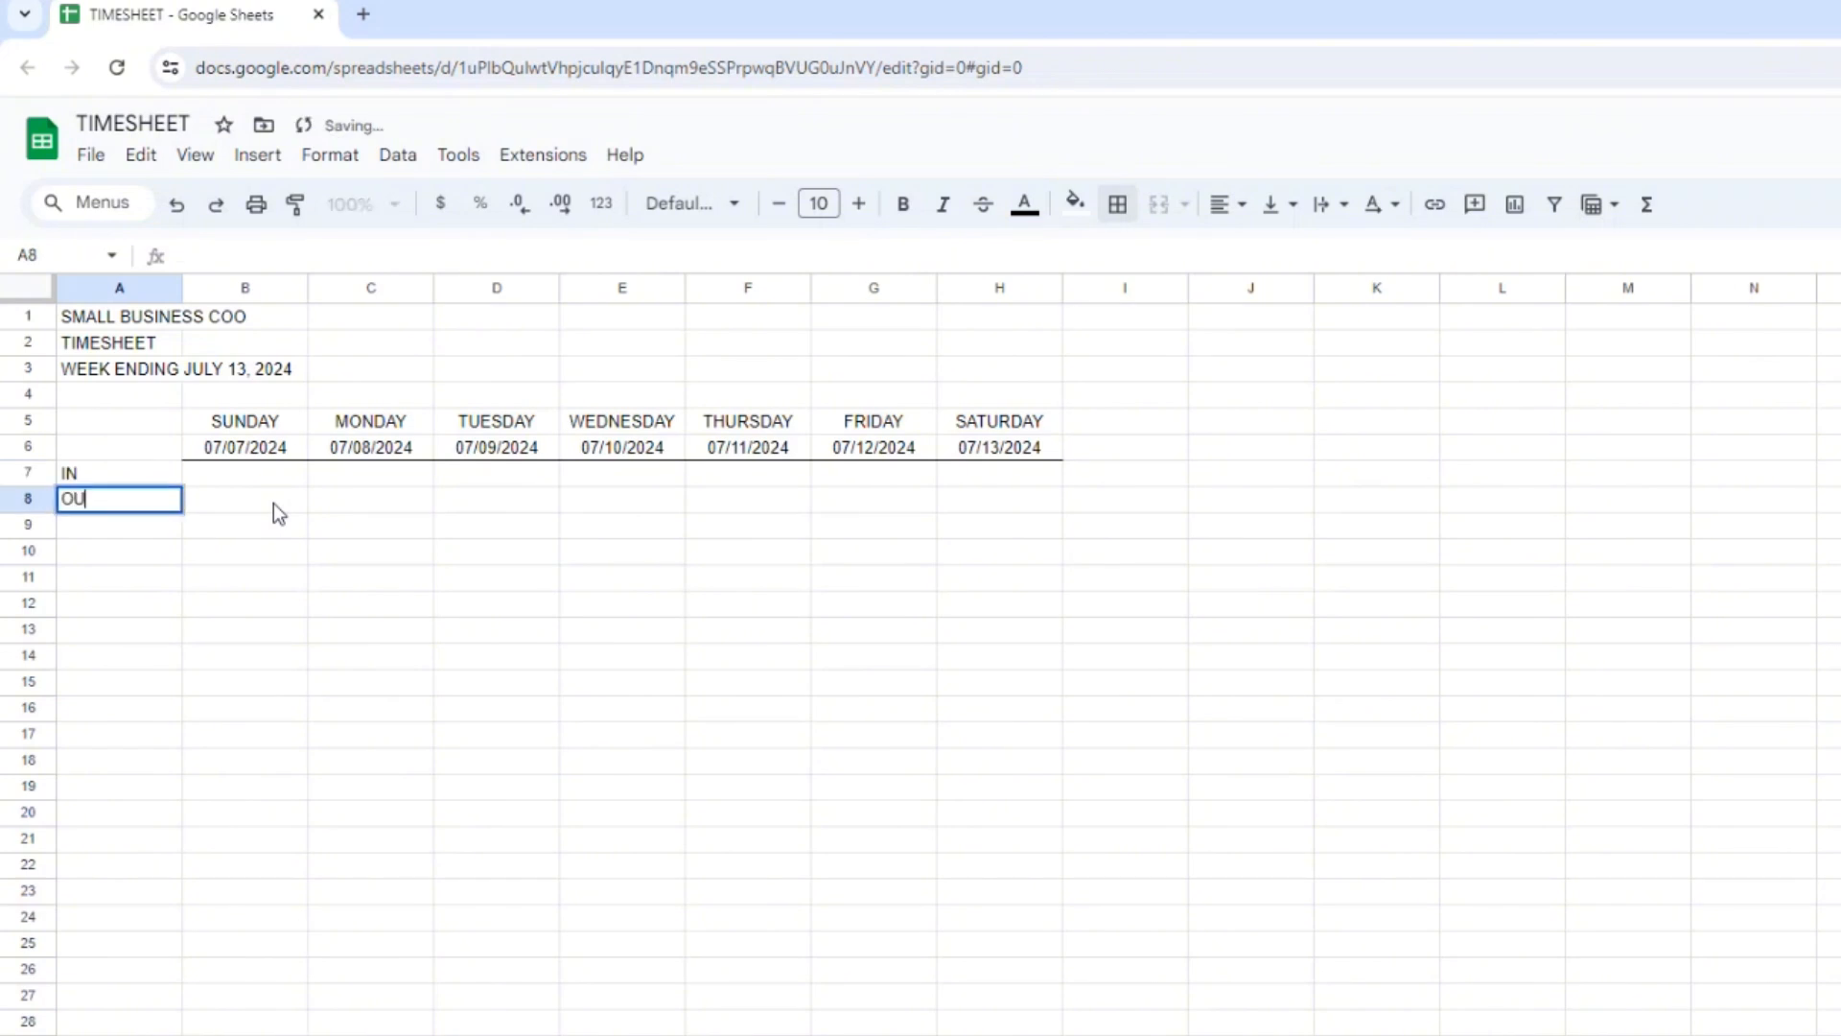
{"action": "key", "text": "Return"}
Enter the label BREAK in A10, followed by IN in A12 and OUT in A13.
{"action": "key", "text": "Return"}
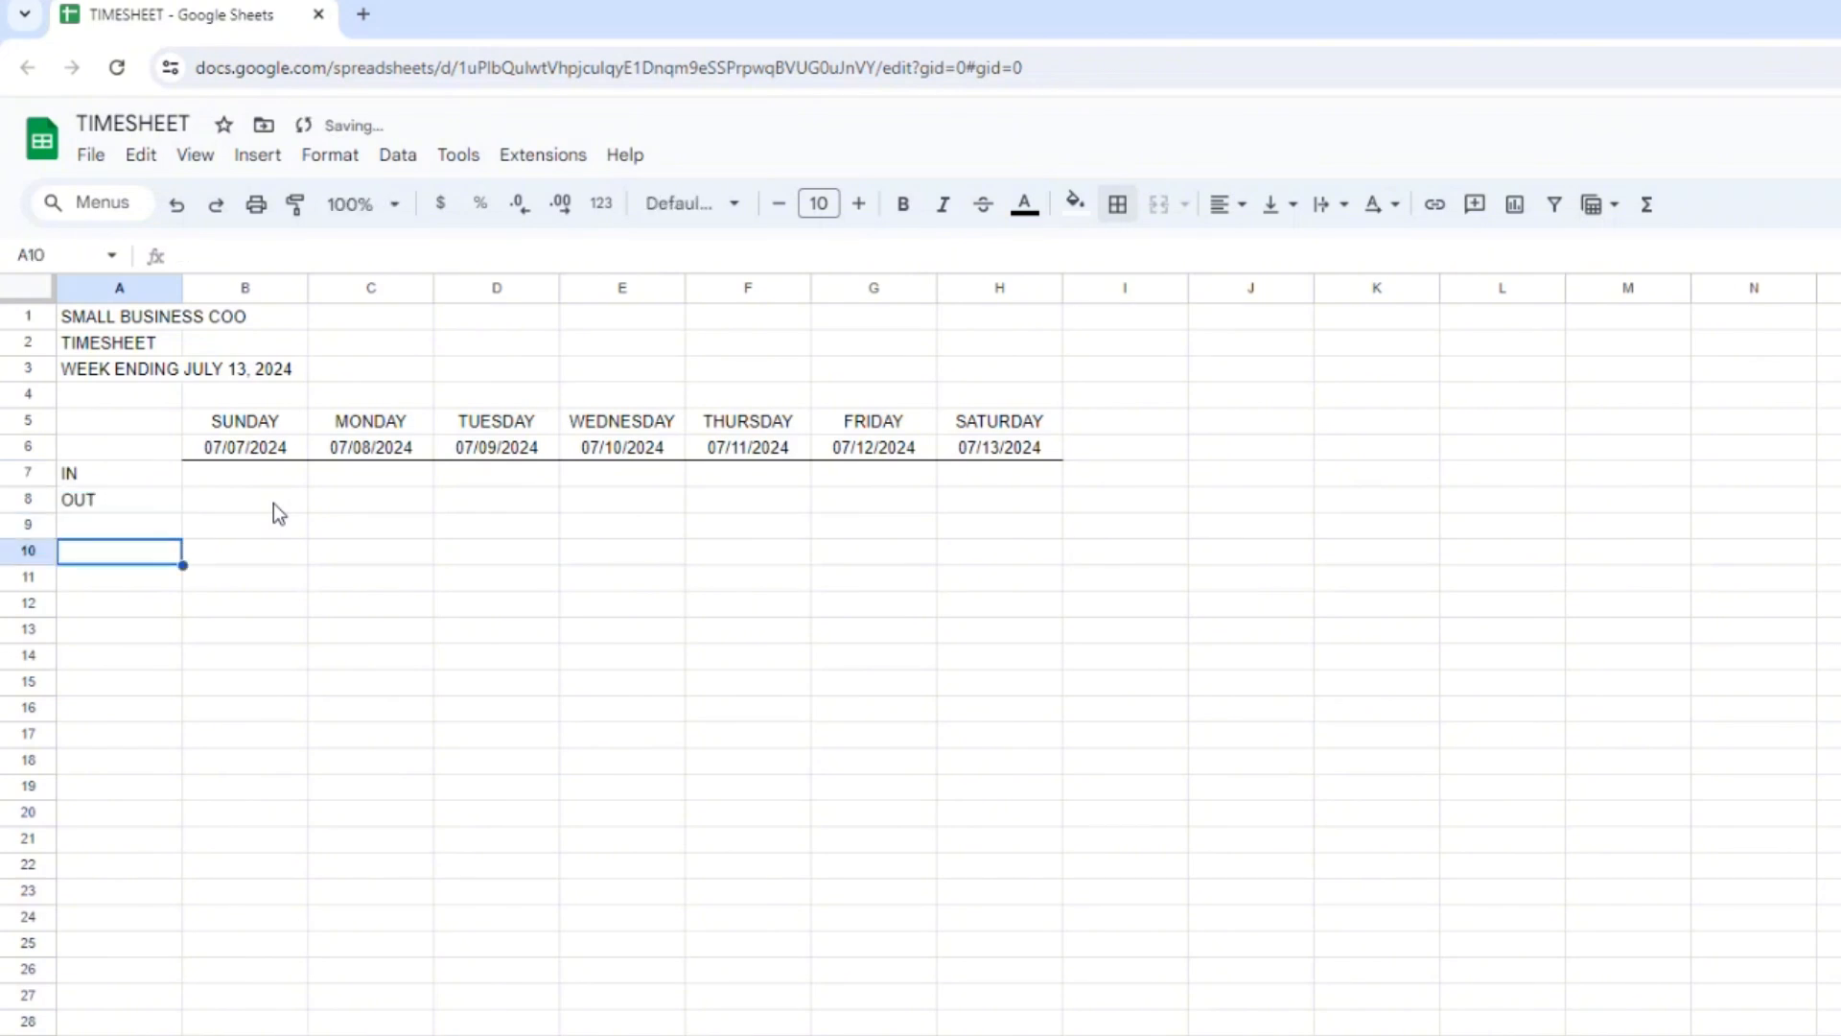
{"action": "type", "text": "BREAK"}
{"action": "key", "text": "Return"}
{"action": "key", "text": "Return"}
{"action": "type", "text": "I"}
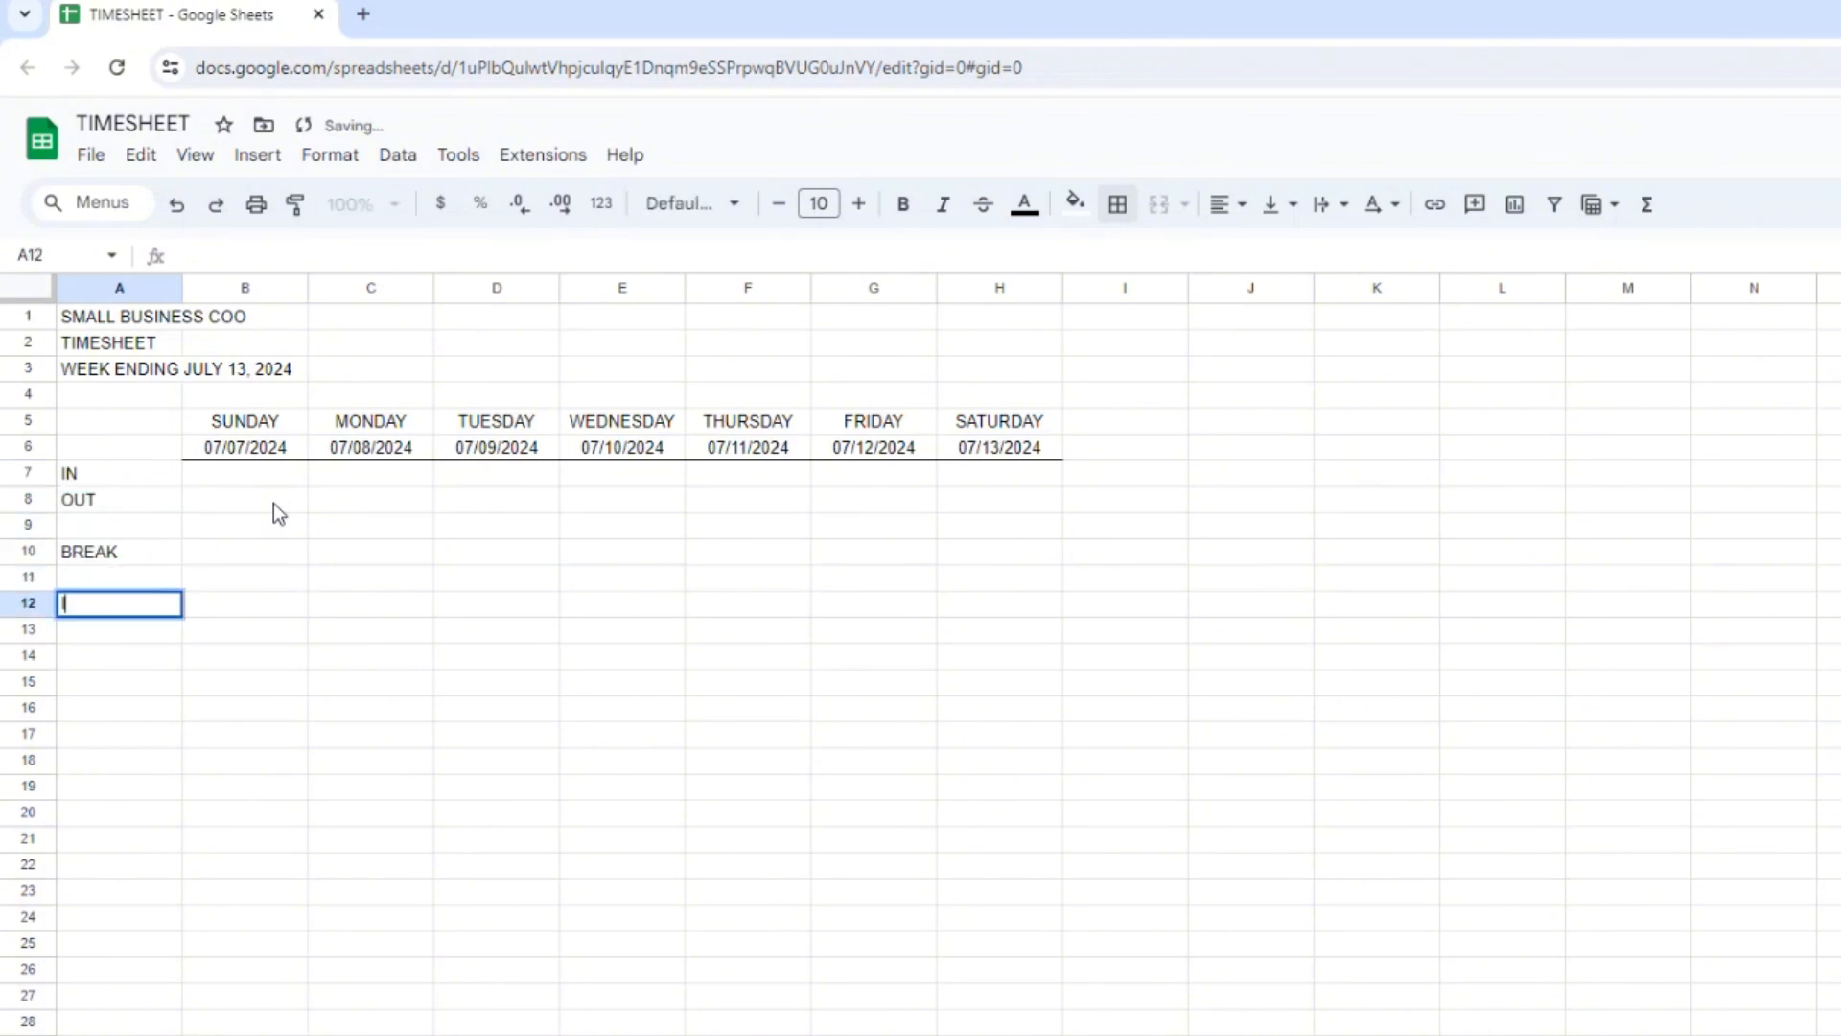
{"action": "type", "text": "N"}
{"action": "key", "text": "Return"}
{"action": "type", "text": "OUT"}
Enter the label LUNCH in A15, followed by IN in A17 and OUT in A18.
{"action": "key", "text": "Return"}
{"action": "key", "text": "Return"}
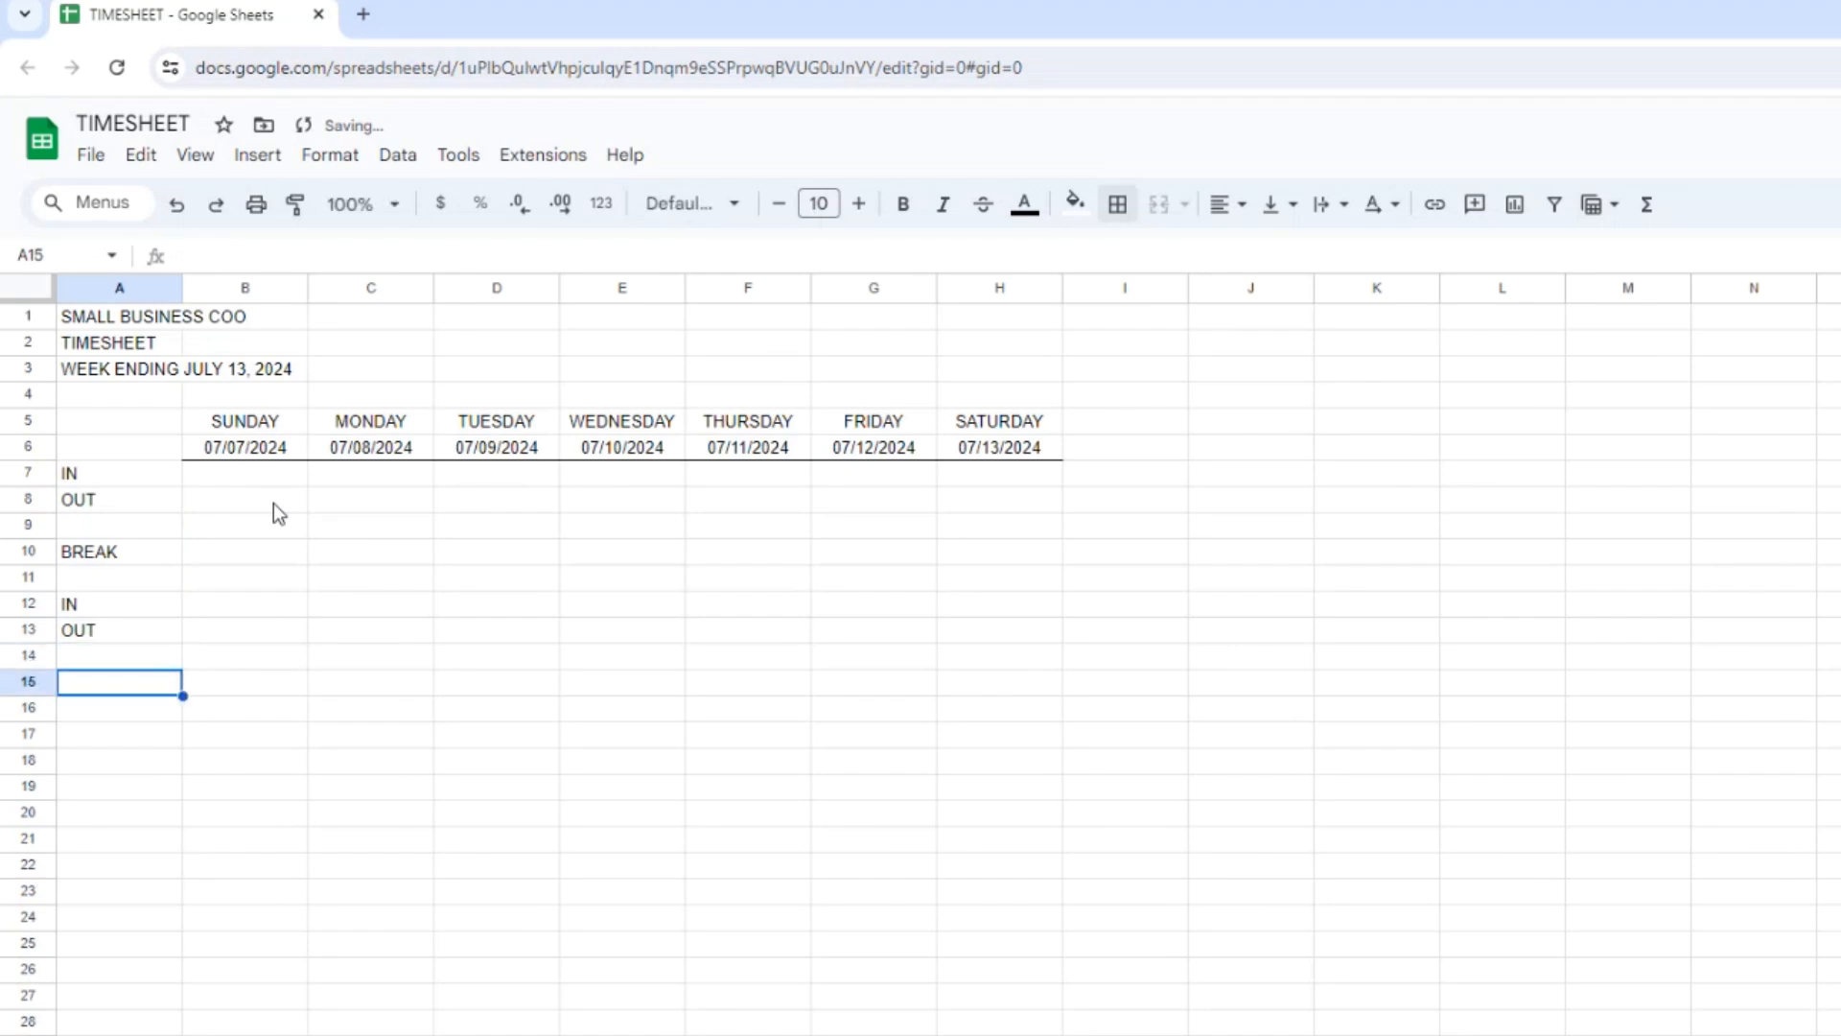
{"action": "type", "text": "LUNCH"}
{"action": "key", "text": "Return"}
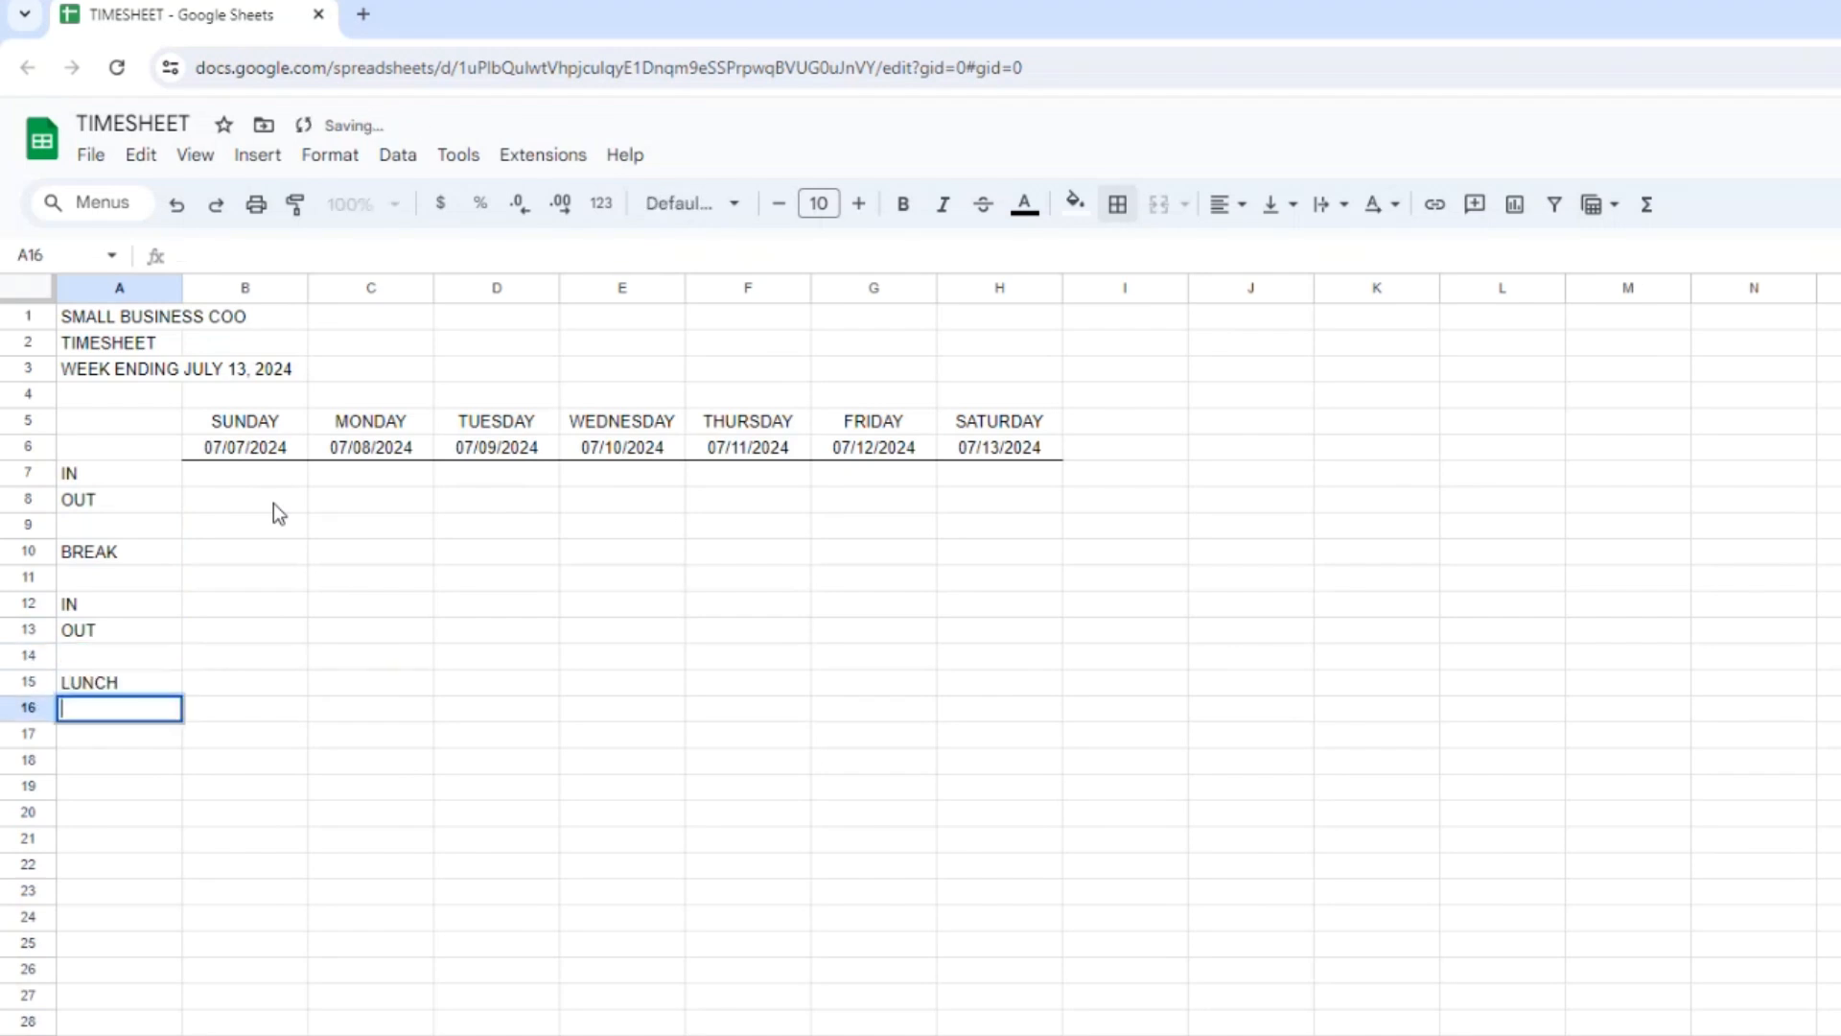
{"action": "key", "text": "Return"}
{"action": "type", "text": "IN"}
{"action": "key", "text": "Return"}
{"action": "type", "text": "OUT"}
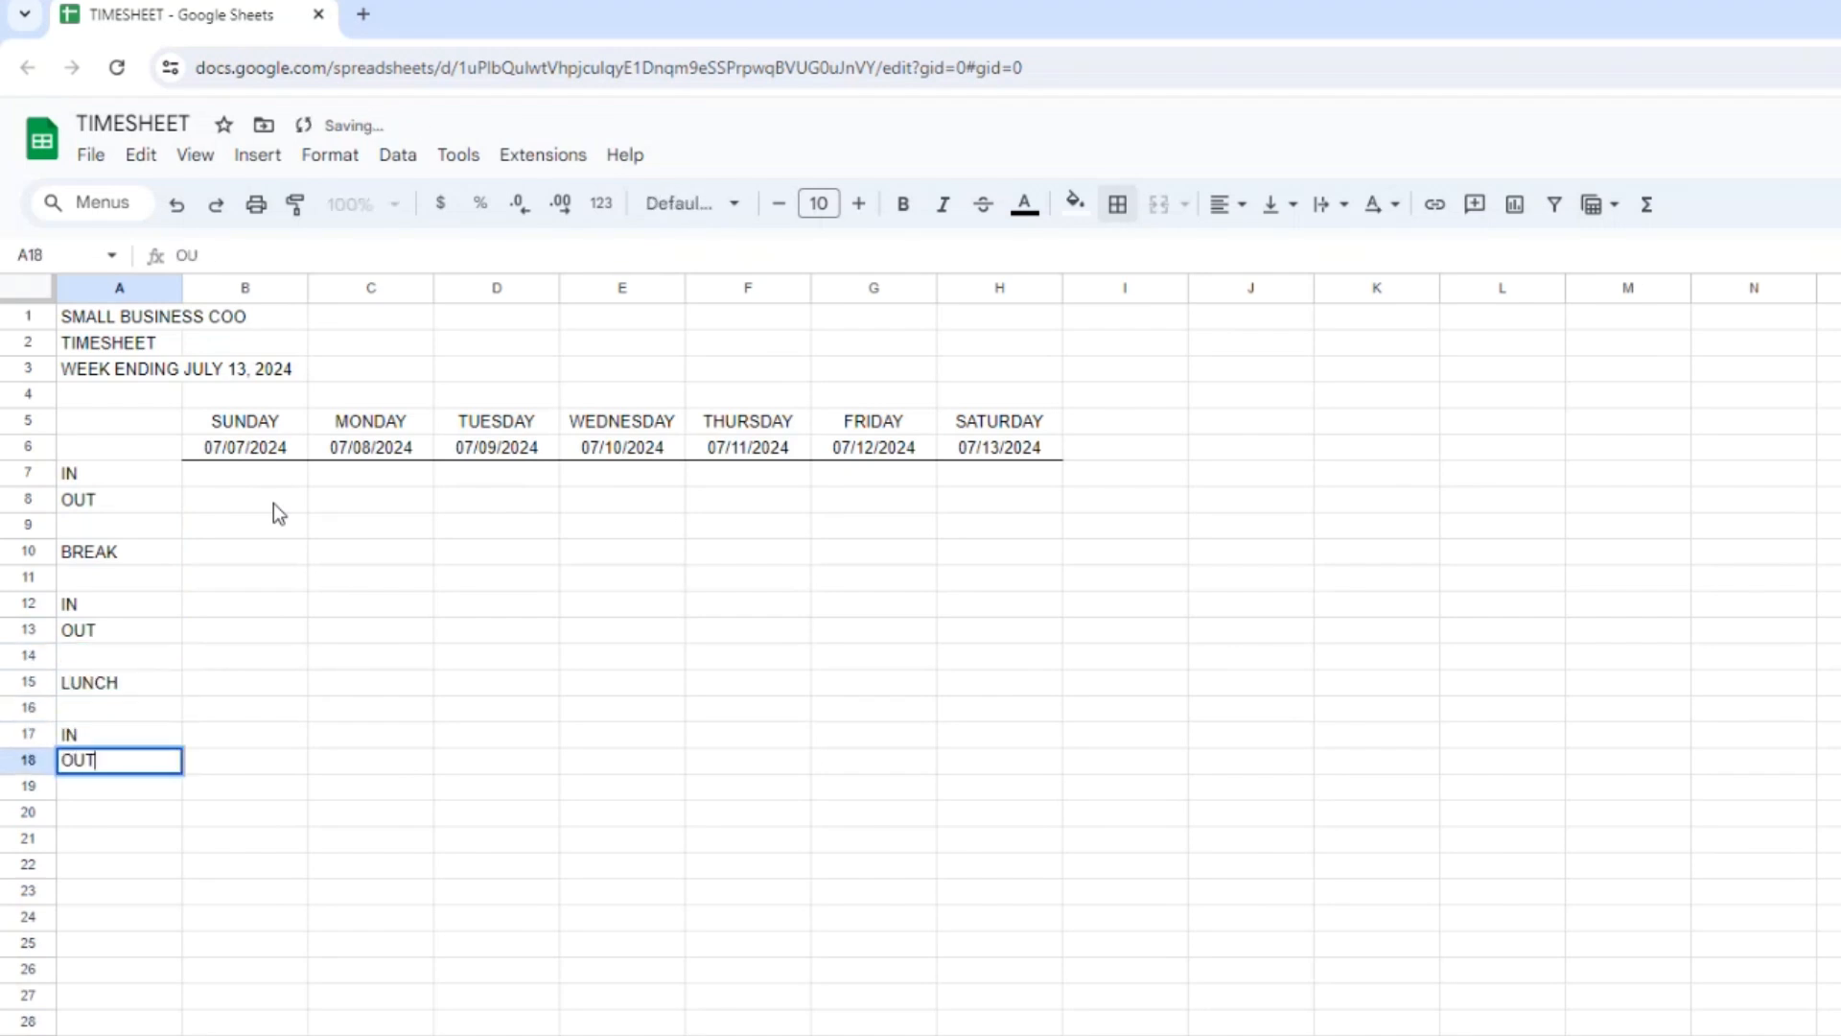
{"action": "key", "text": "Return"}
Enter a second BREAK label in A20, followed by IN in A22 and OUT in A23.
{"action": "key", "text": "Return"}
{"action": "type", "text": "BREA"}
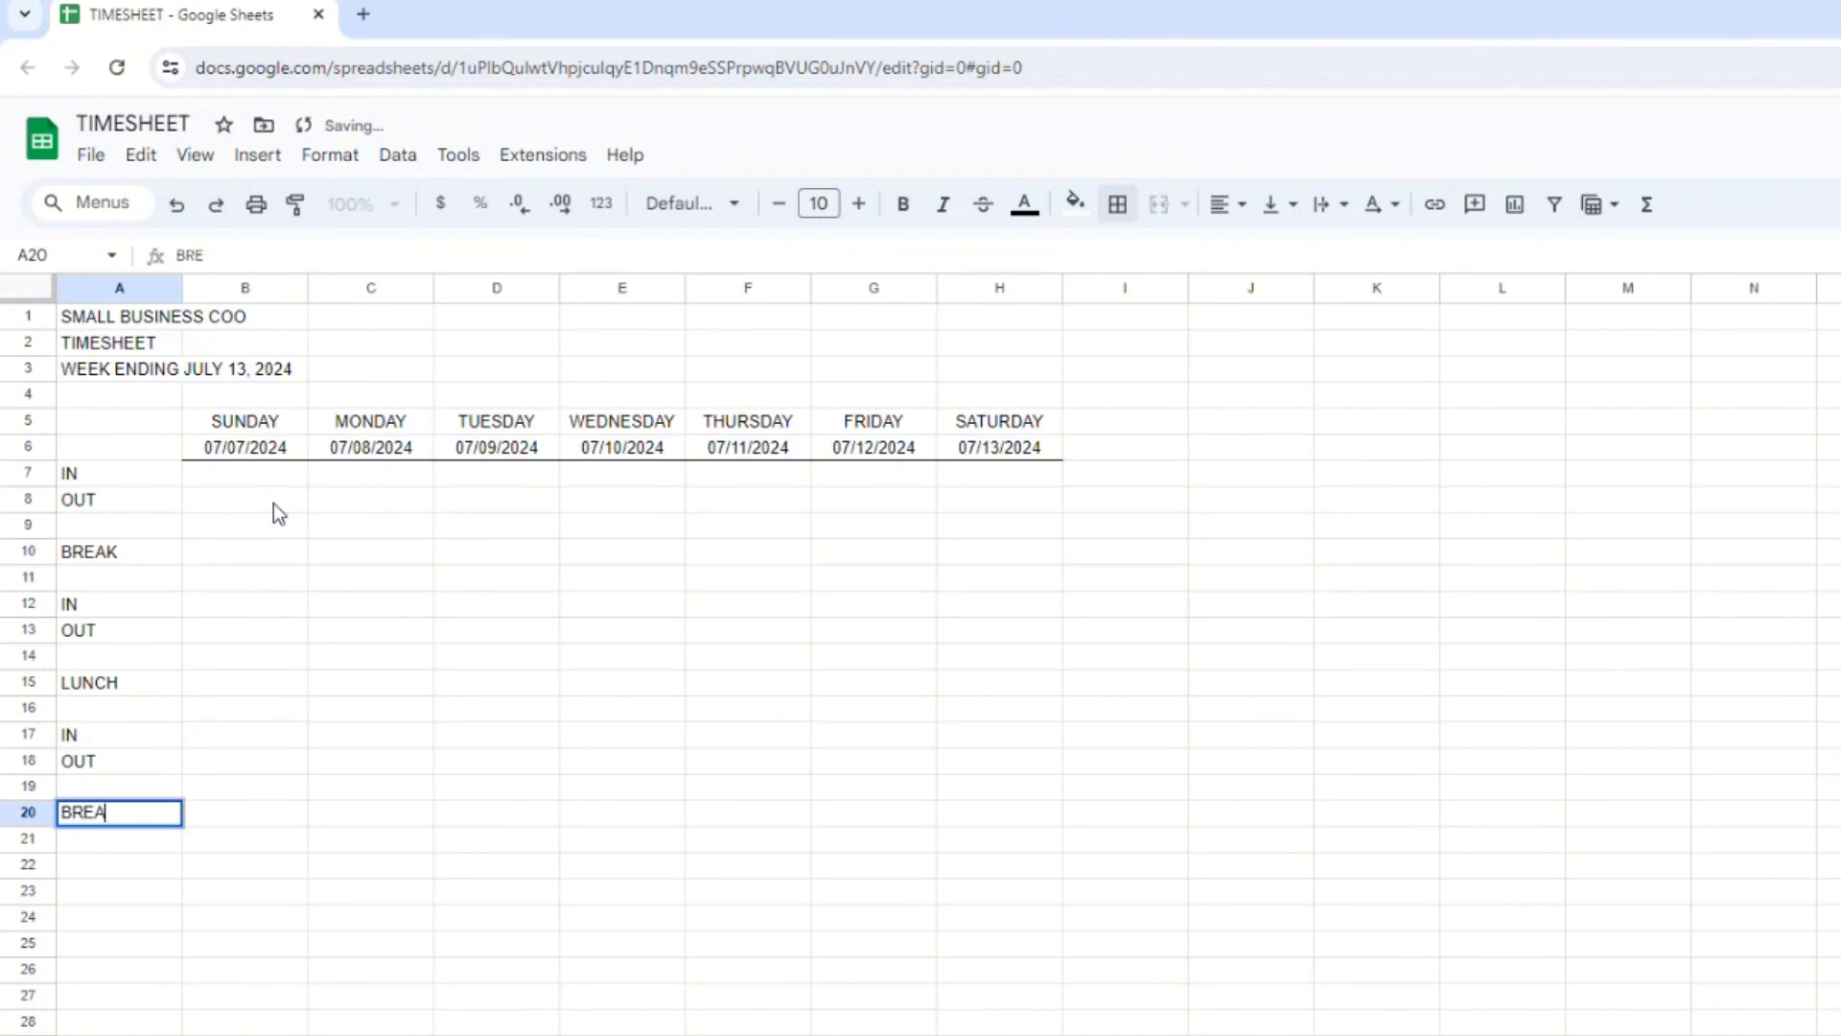
{"action": "type", "text": "K"}
{"action": "key", "text": "Return"}
{"action": "key", "text": "Return"}
{"action": "type", "text": "IN"}
{"action": "key", "text": "Return"}
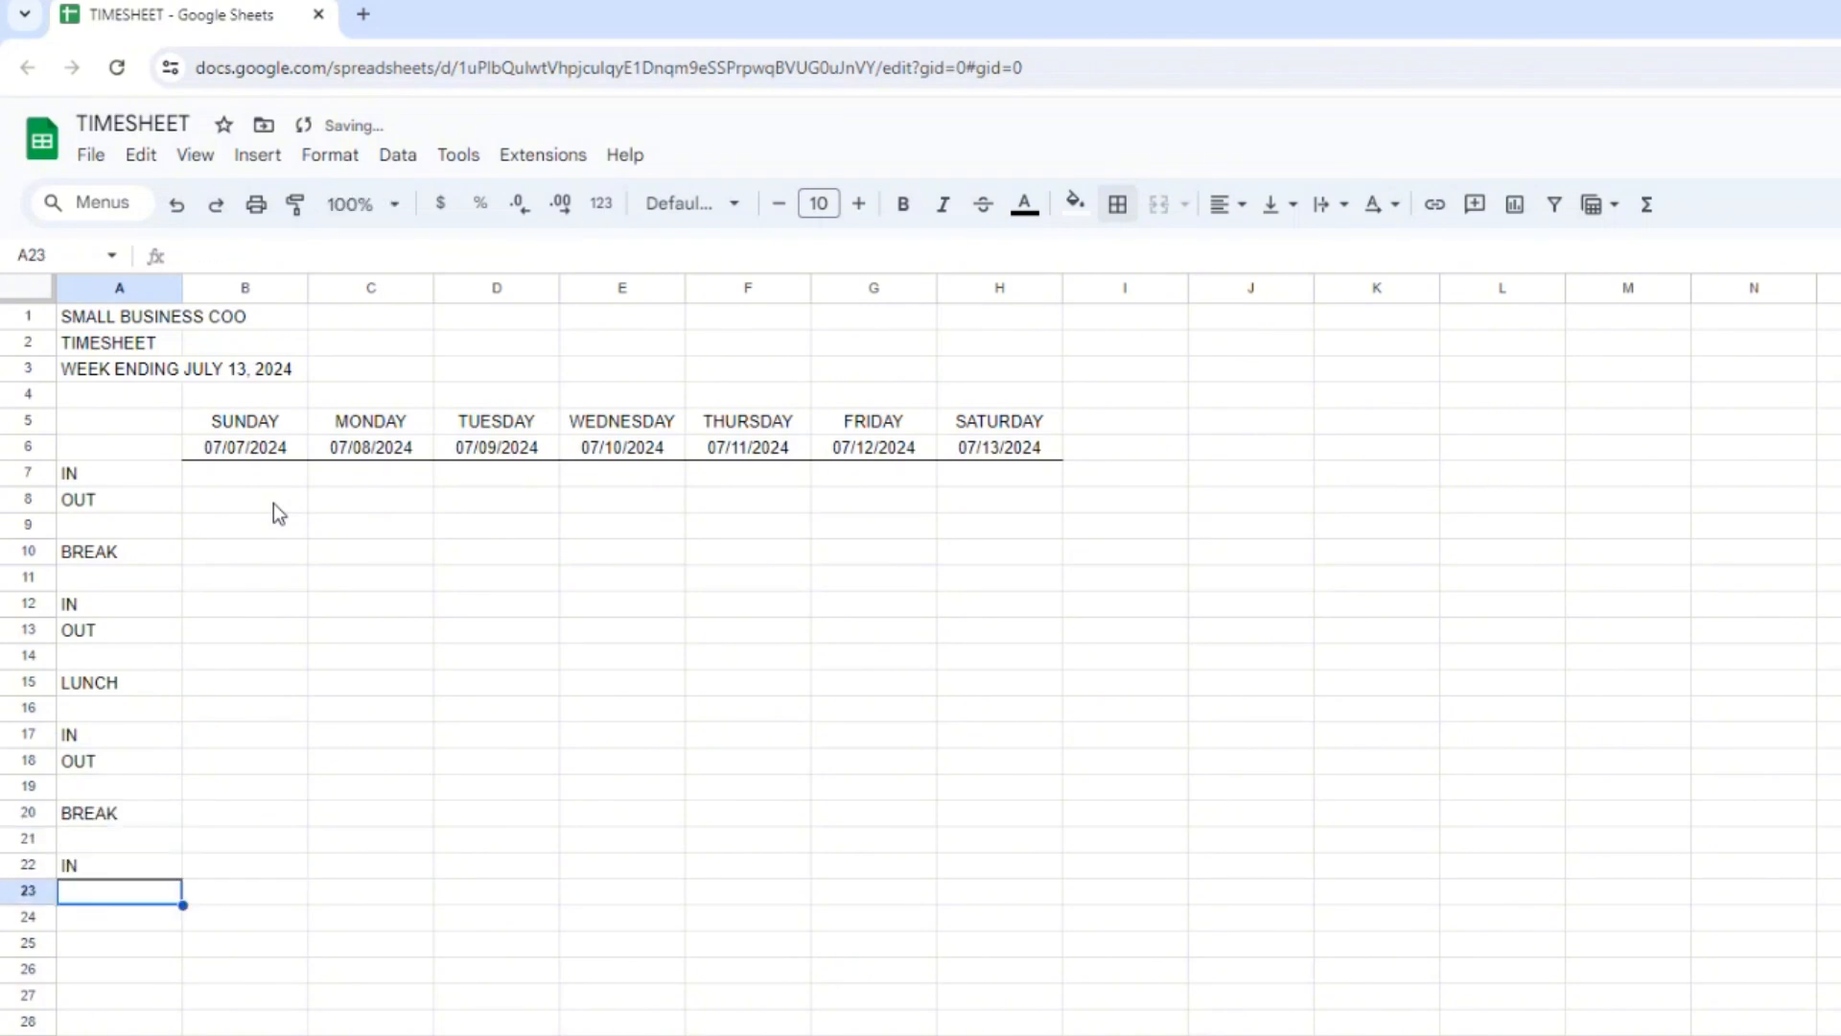
{"action": "type", "text": "OUT"}
{"action": "key", "text": "Return"}
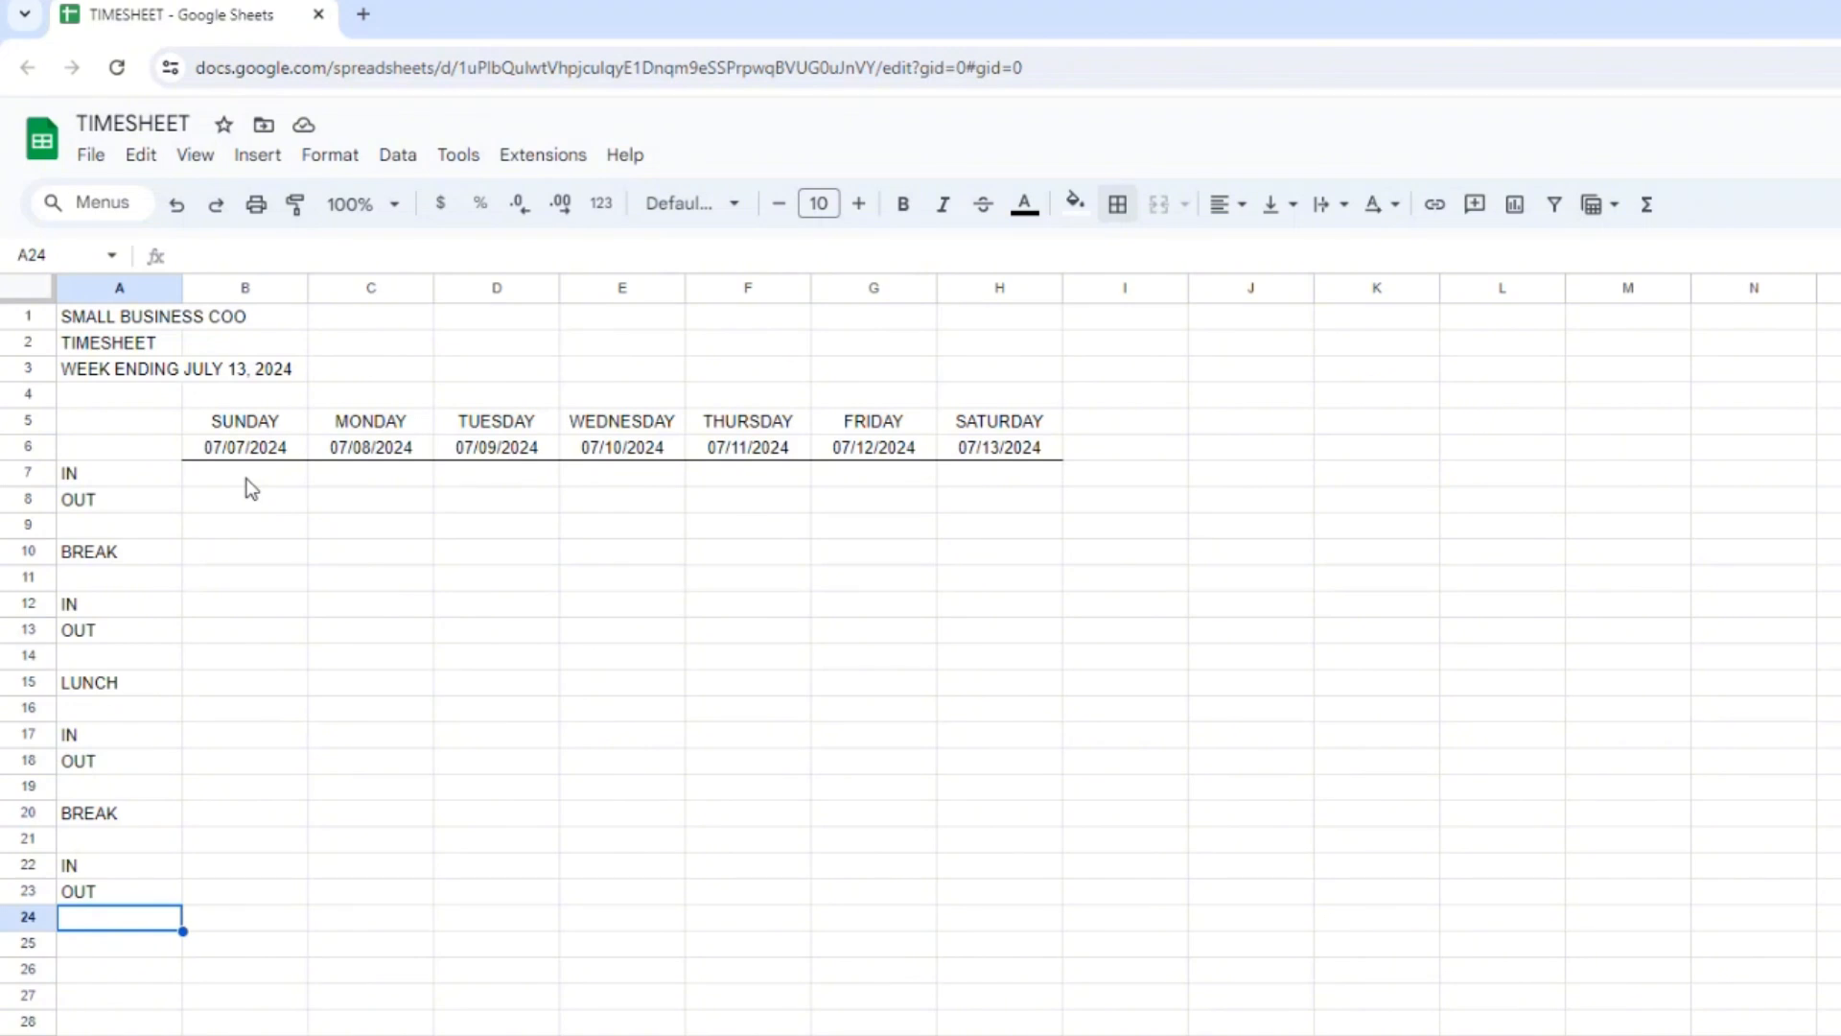
Enter Sunday's first IN time 8:00AM in B7 and OUT time 10:00 AM in B8.
{"action": "left_click", "coordinate": [250, 484]}
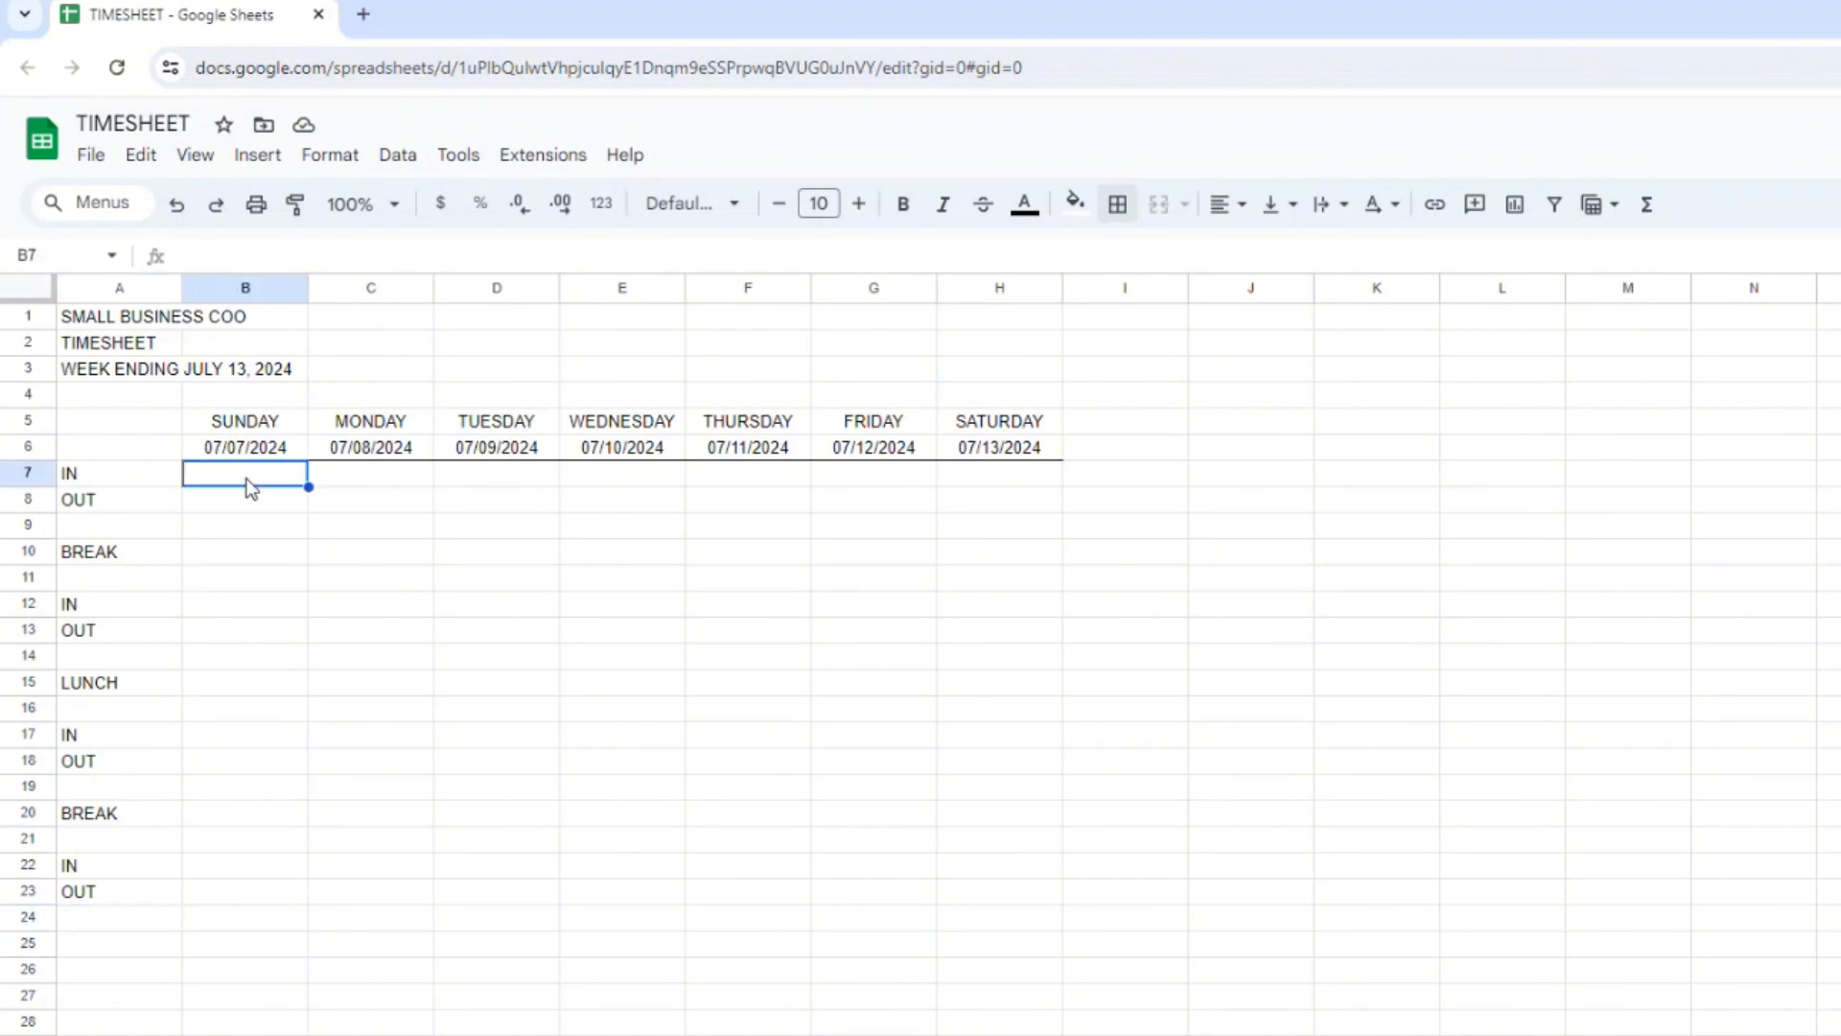
{"action": "key", "text": "ctrl+shift+semicolon"}
{"action": "type", "text": "8:00AM"}
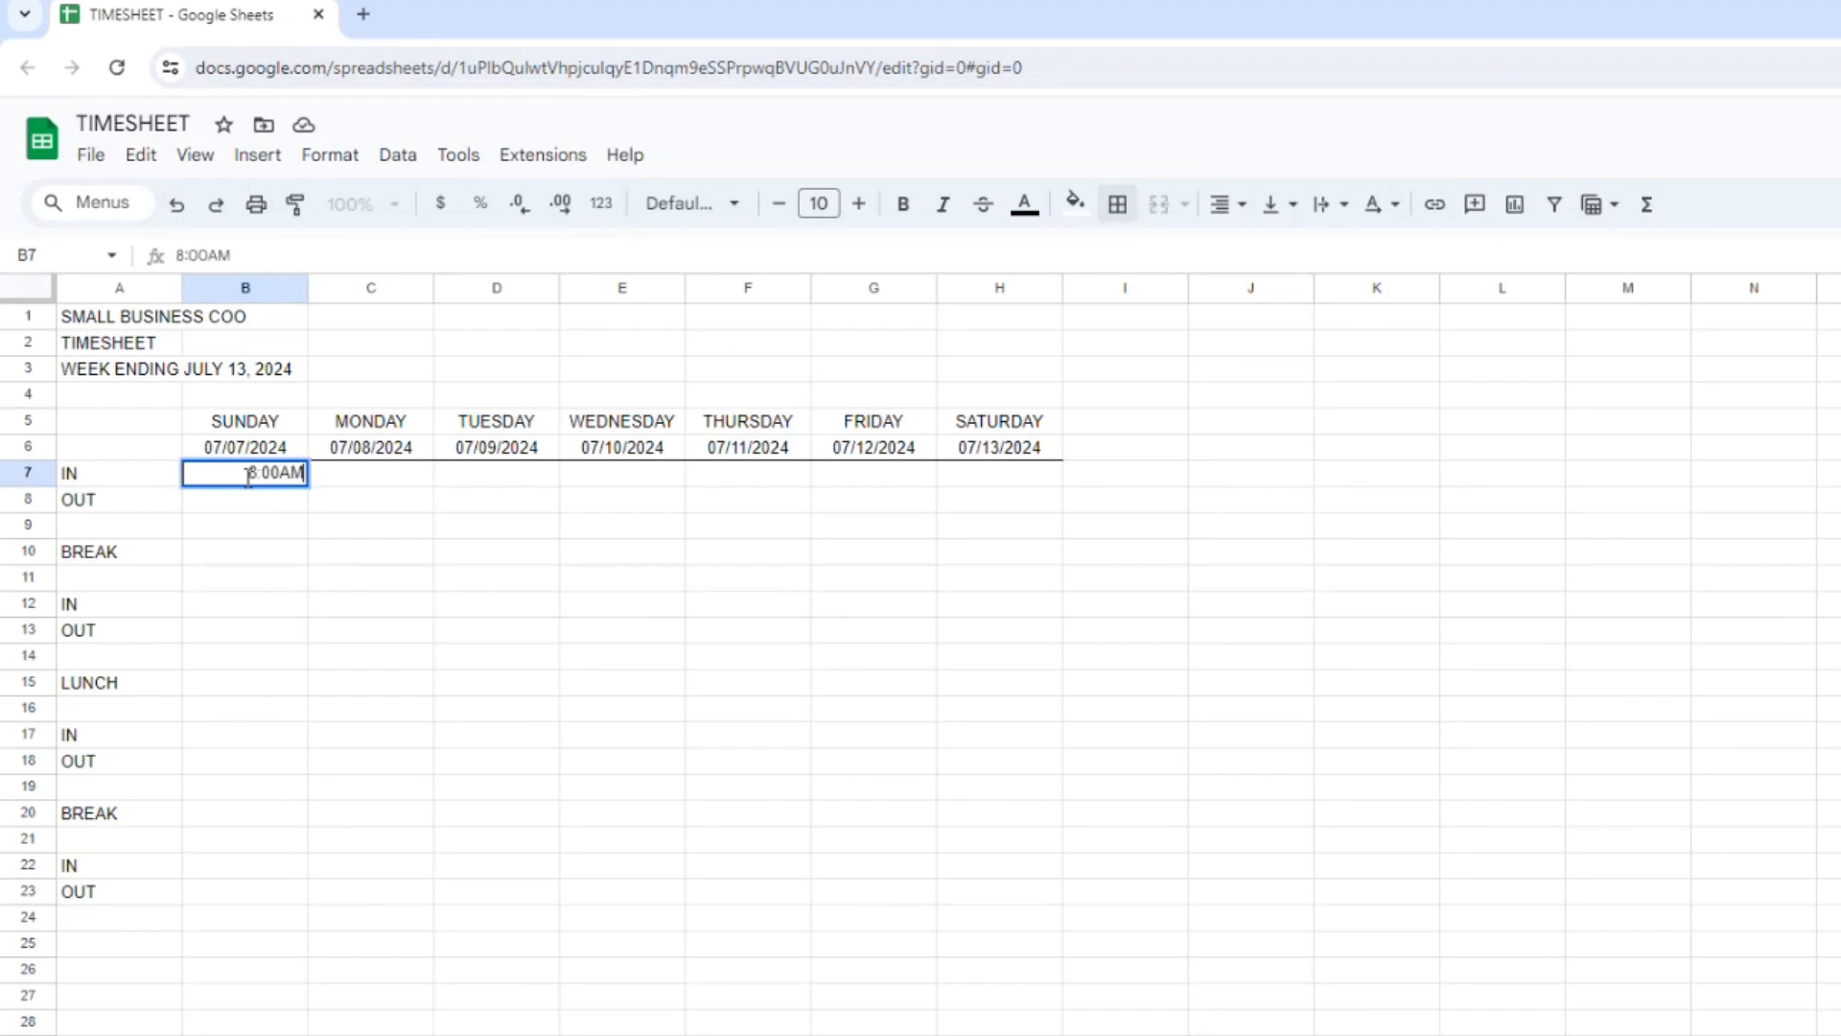
{"action": "key", "text": "Return"}
{"action": "type", "text": "10"}
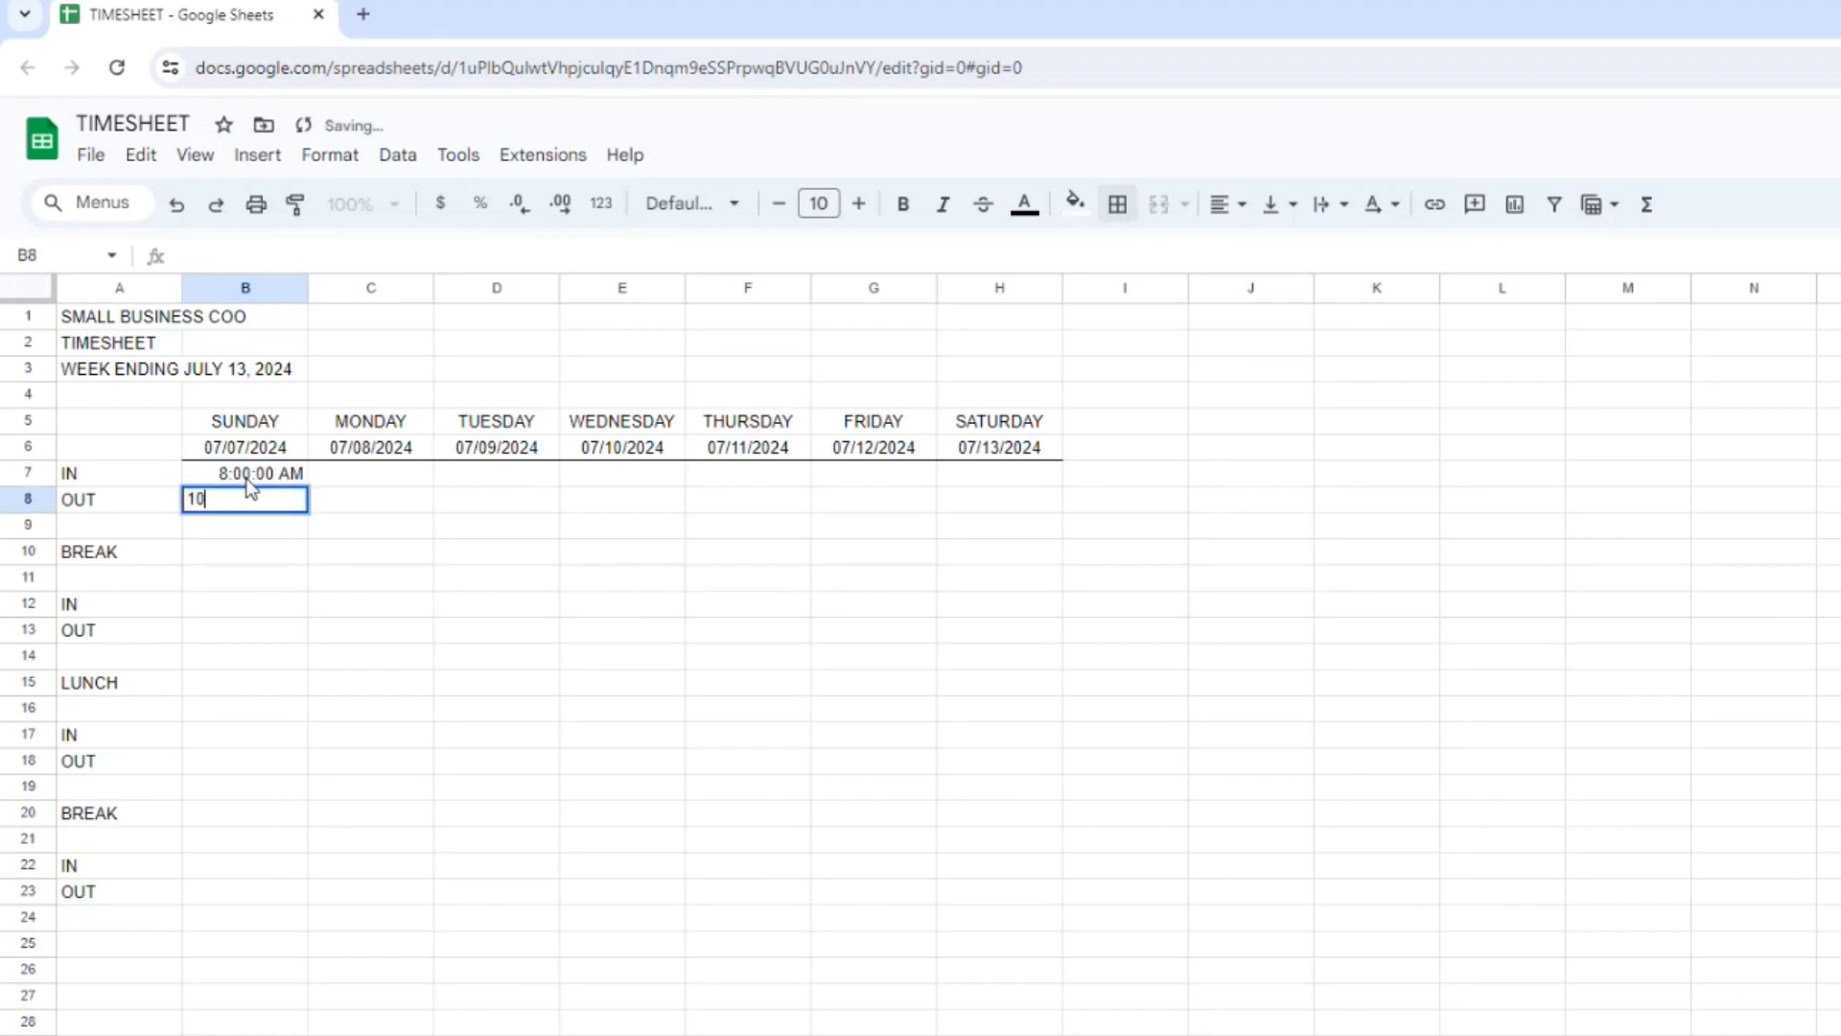
{"action": "type", "text": ":00 AM"}
{"action": "key", "text": "Return"}
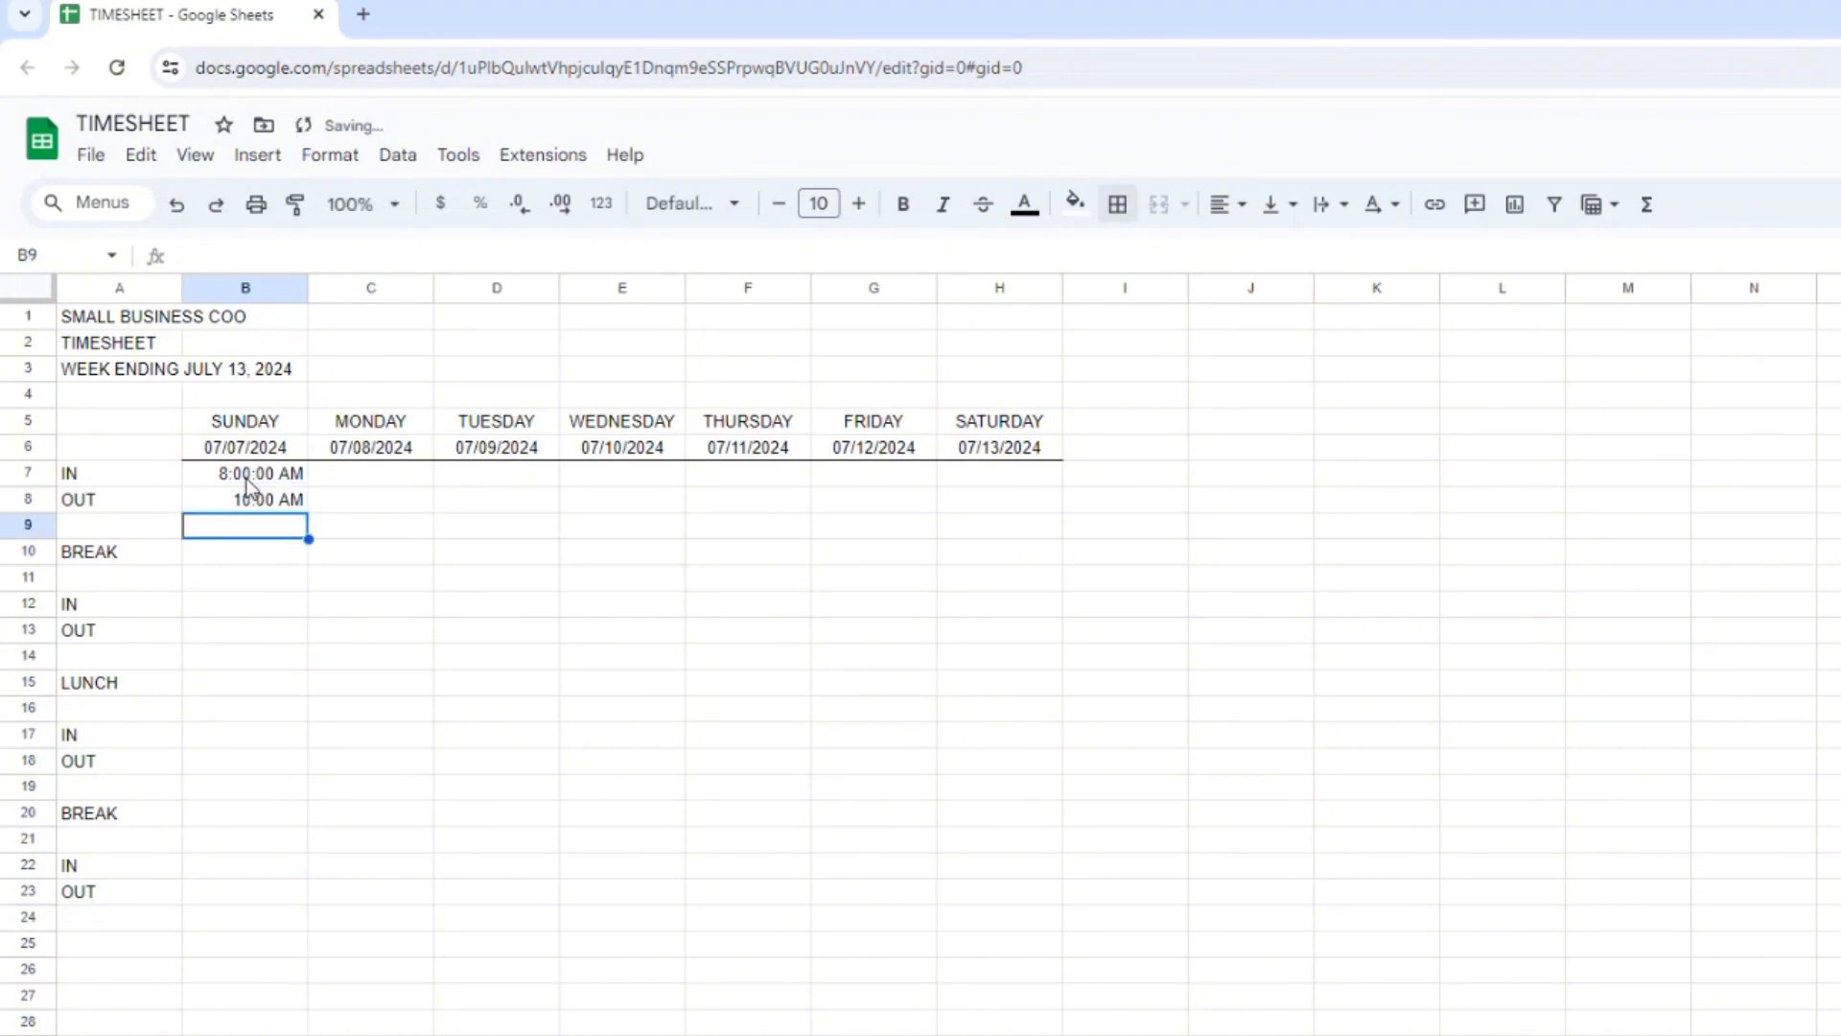
Enter Sunday's after-break IN time 10:15 AM in B12 and OUT time 12:00PM in B13.
{"action": "key", "text": "Down"}
{"action": "key", "text": "Down"}
{"action": "key", "text": "Down"}
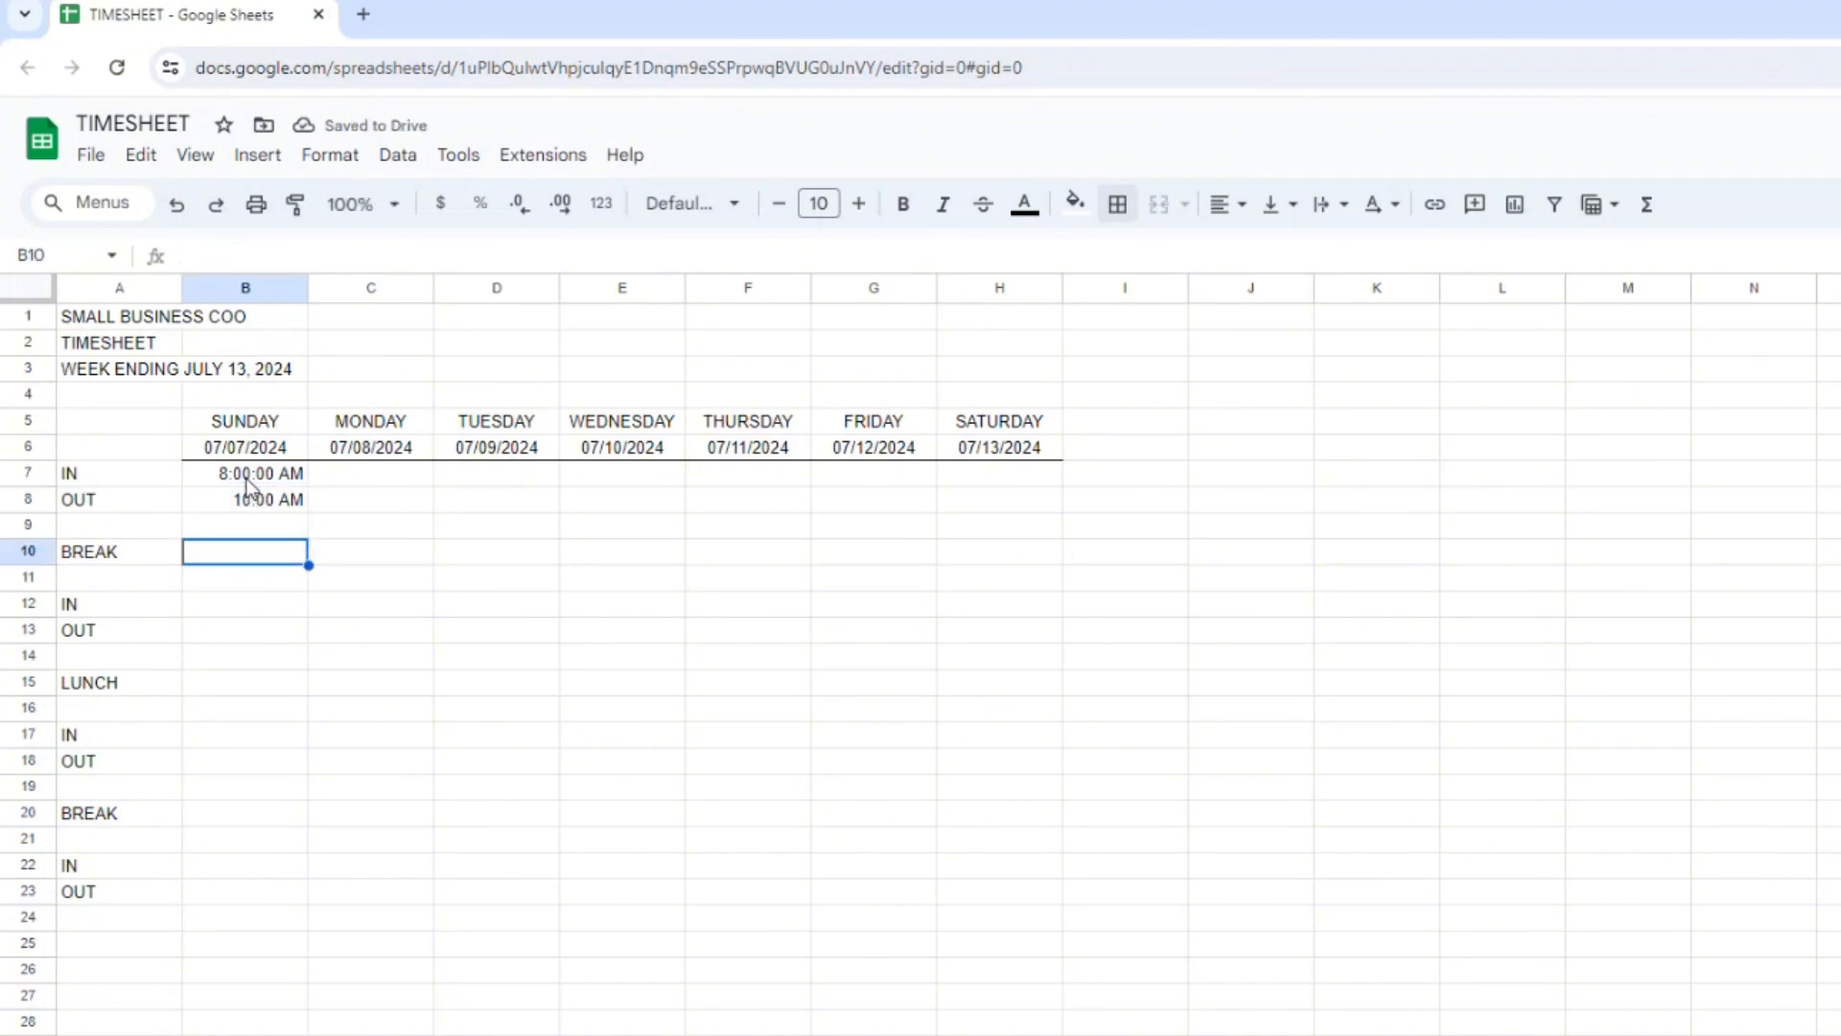
{"action": "type", "text": "10:15 AM"}
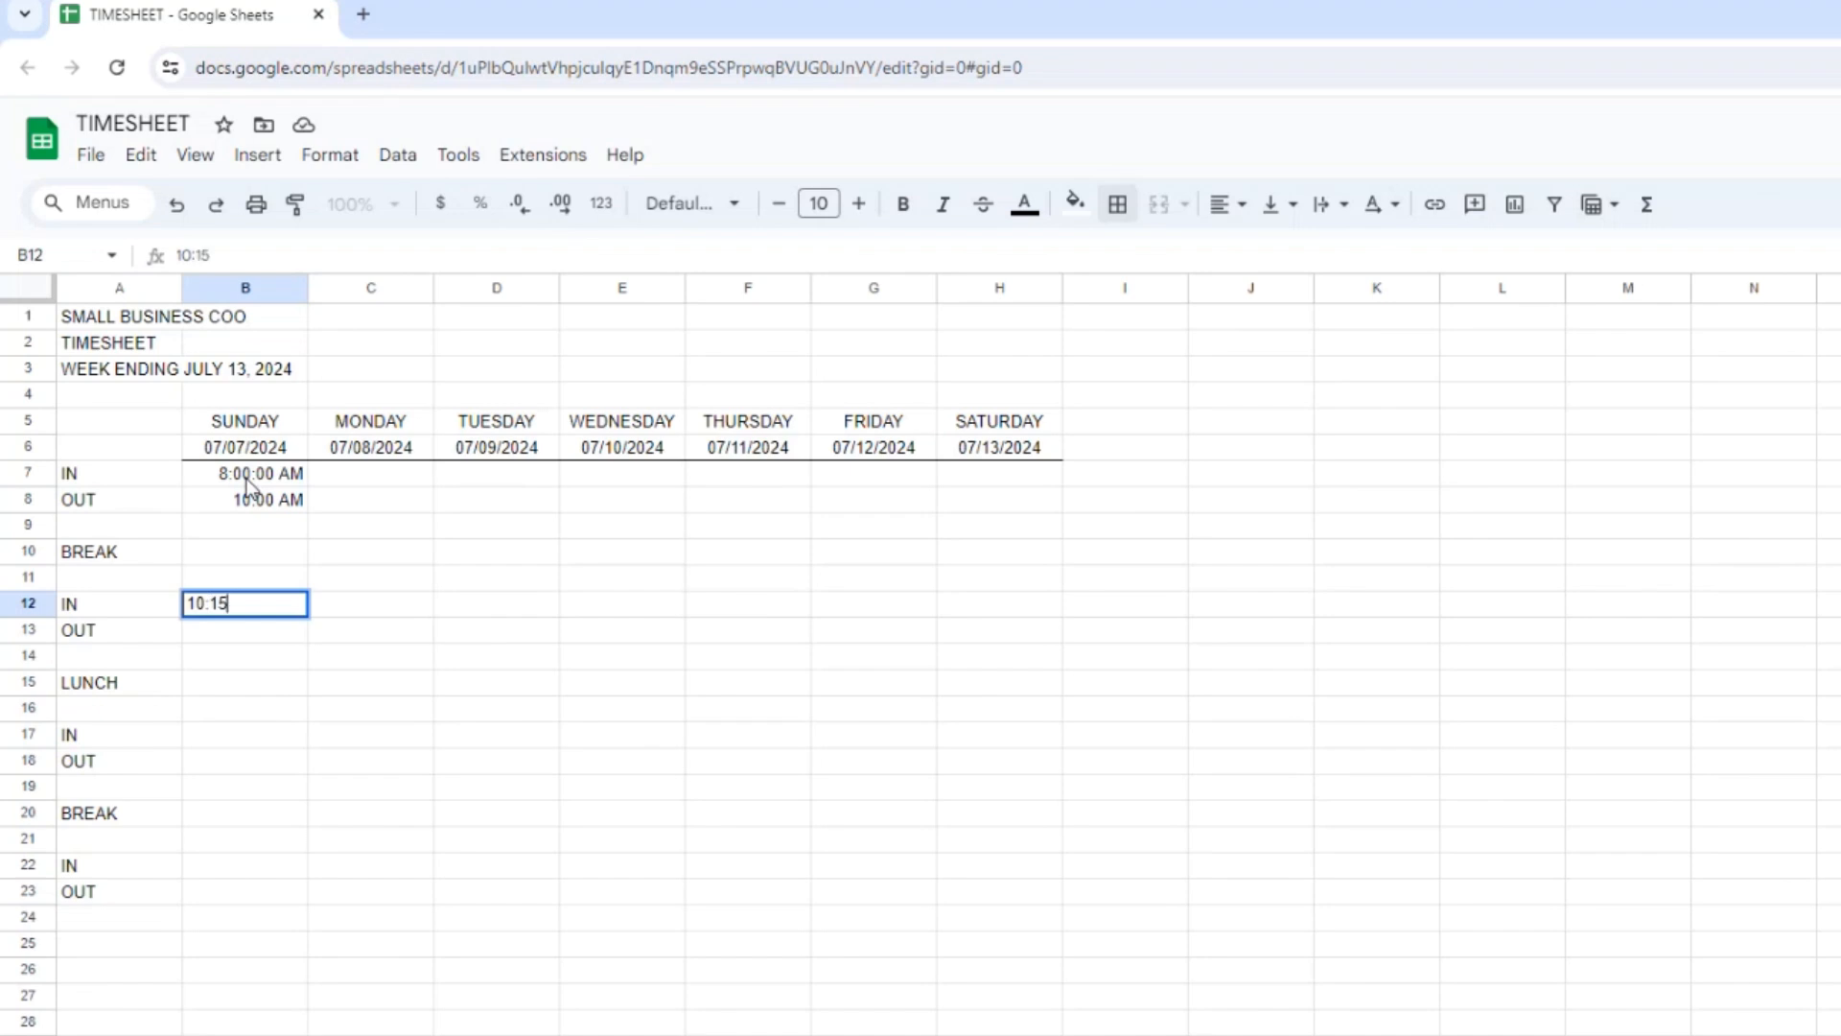
{"action": "key", "text": "Return"}
{"action": "type", "text": "12:00"}
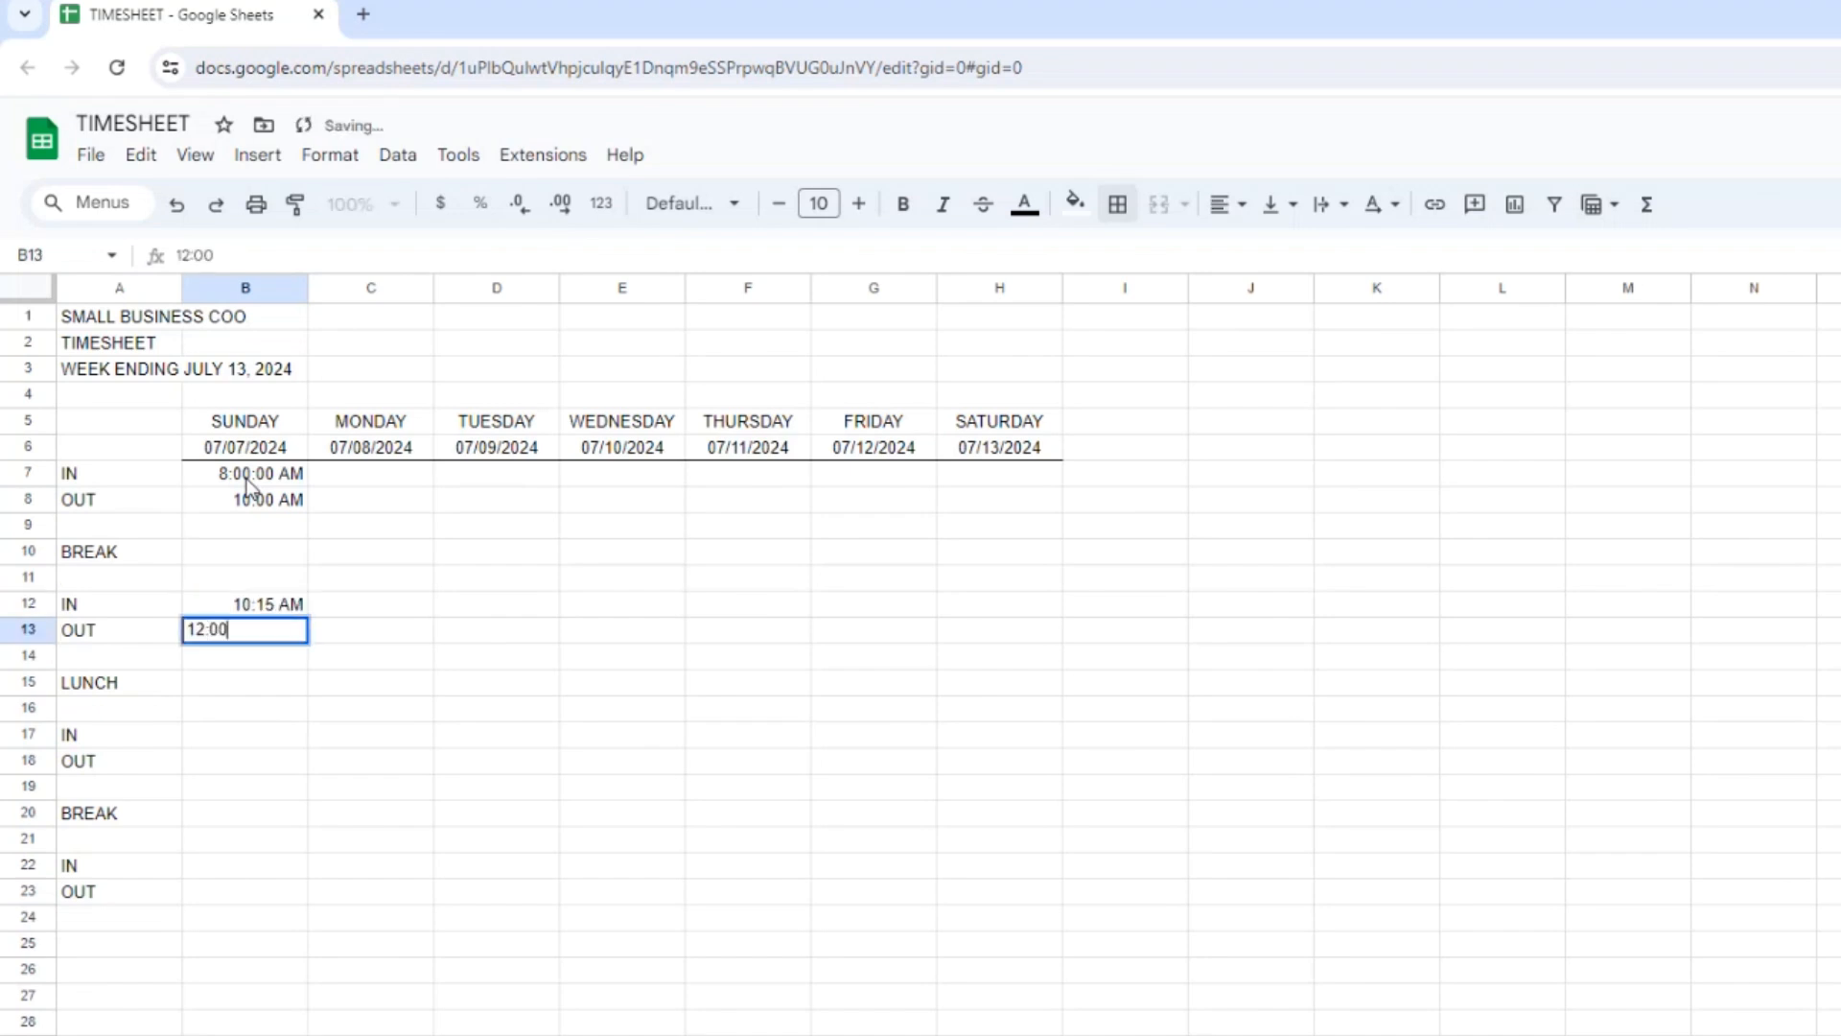
{"action": "key", "text": "Return"}
{"action": "key", "text": "Up"}
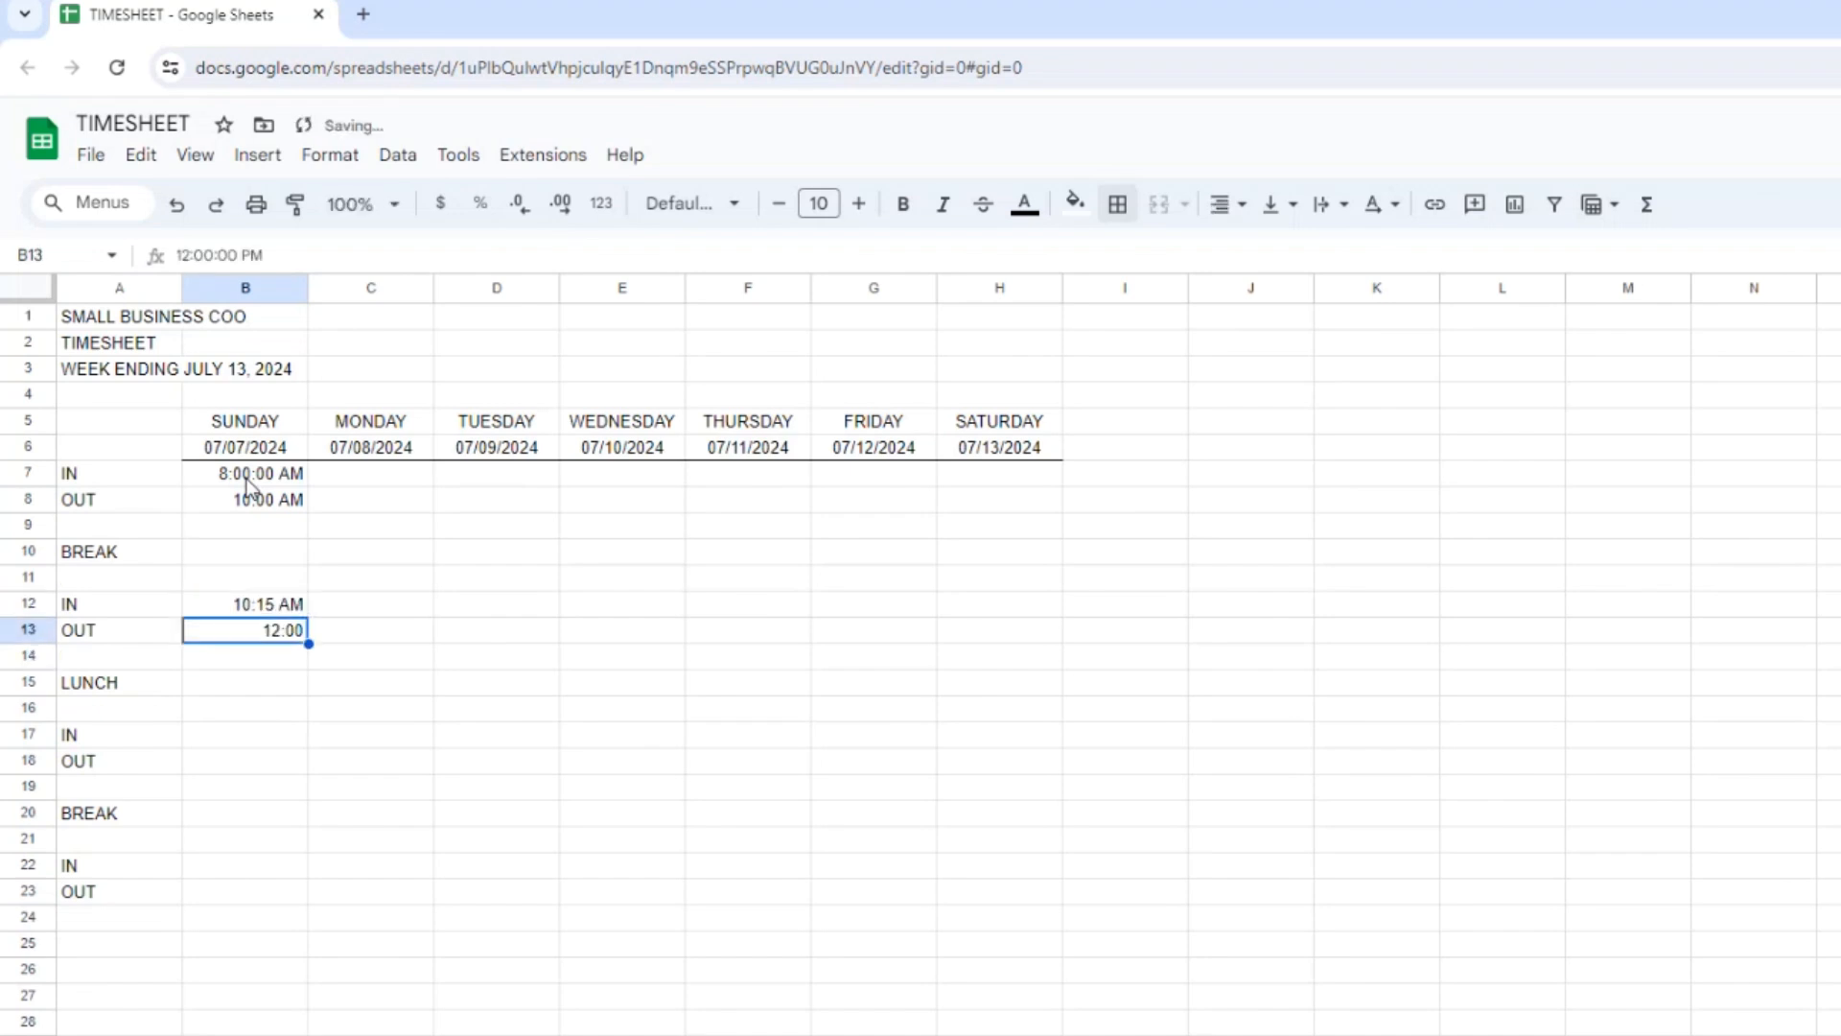
{"action": "type", "text": "12:00 PM"}
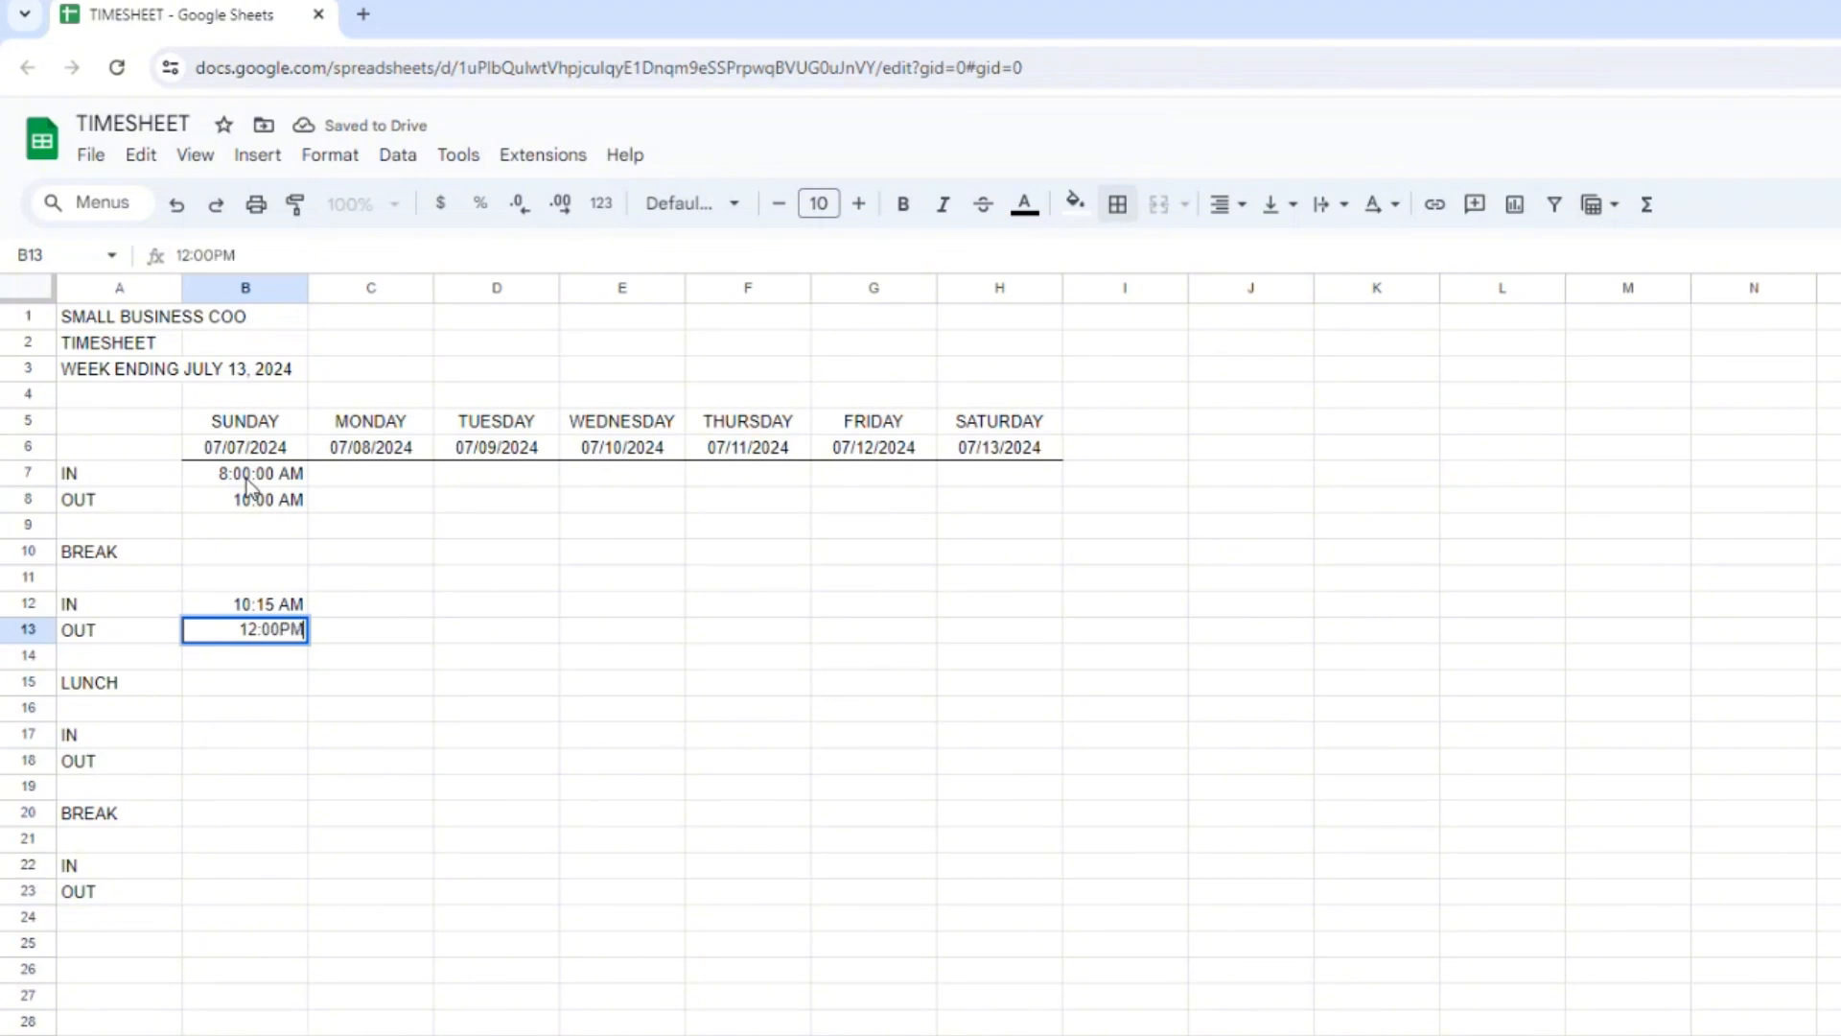
{"action": "key", "text": "Return"}
Enter Sunday's after-lunch IN time 1:00 PM in B17 and OUT time 3:00 PM in B18.
{"action": "key", "text": "Down"}
{"action": "key", "text": "Down"}
{"action": "key", "text": "Down"}
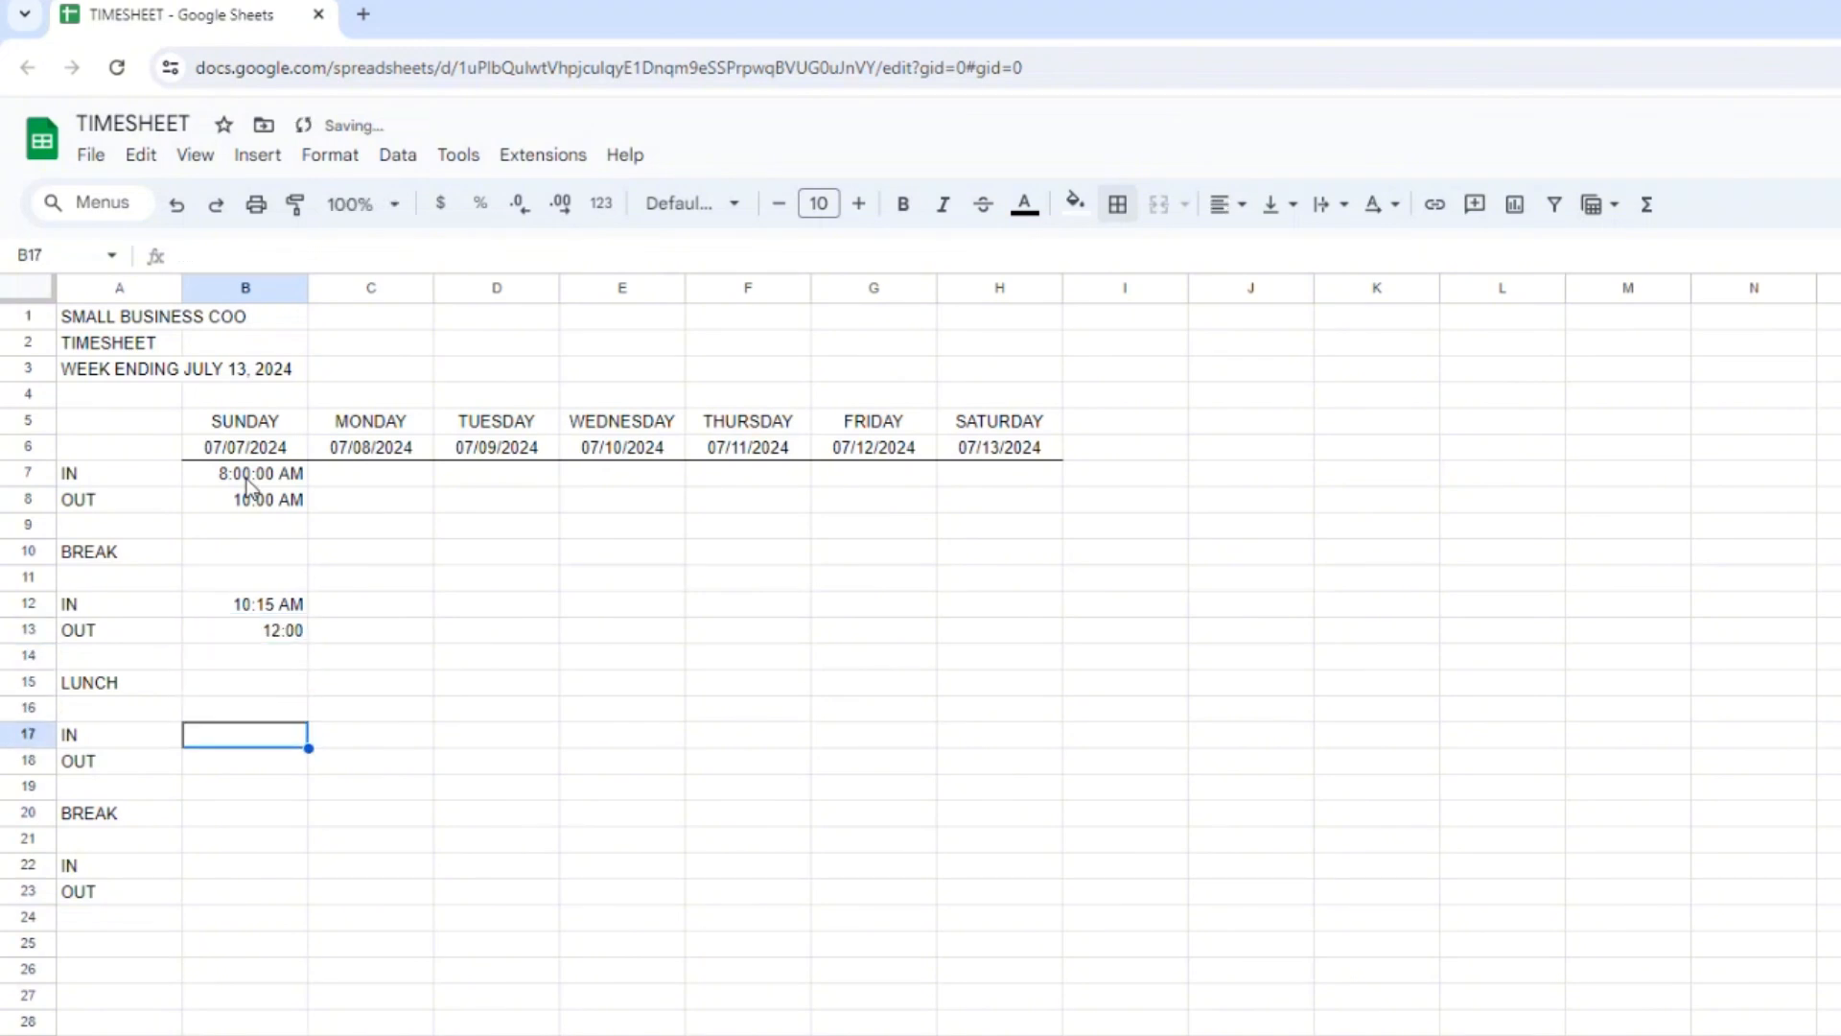
{"action": "type", "text": "1:"}
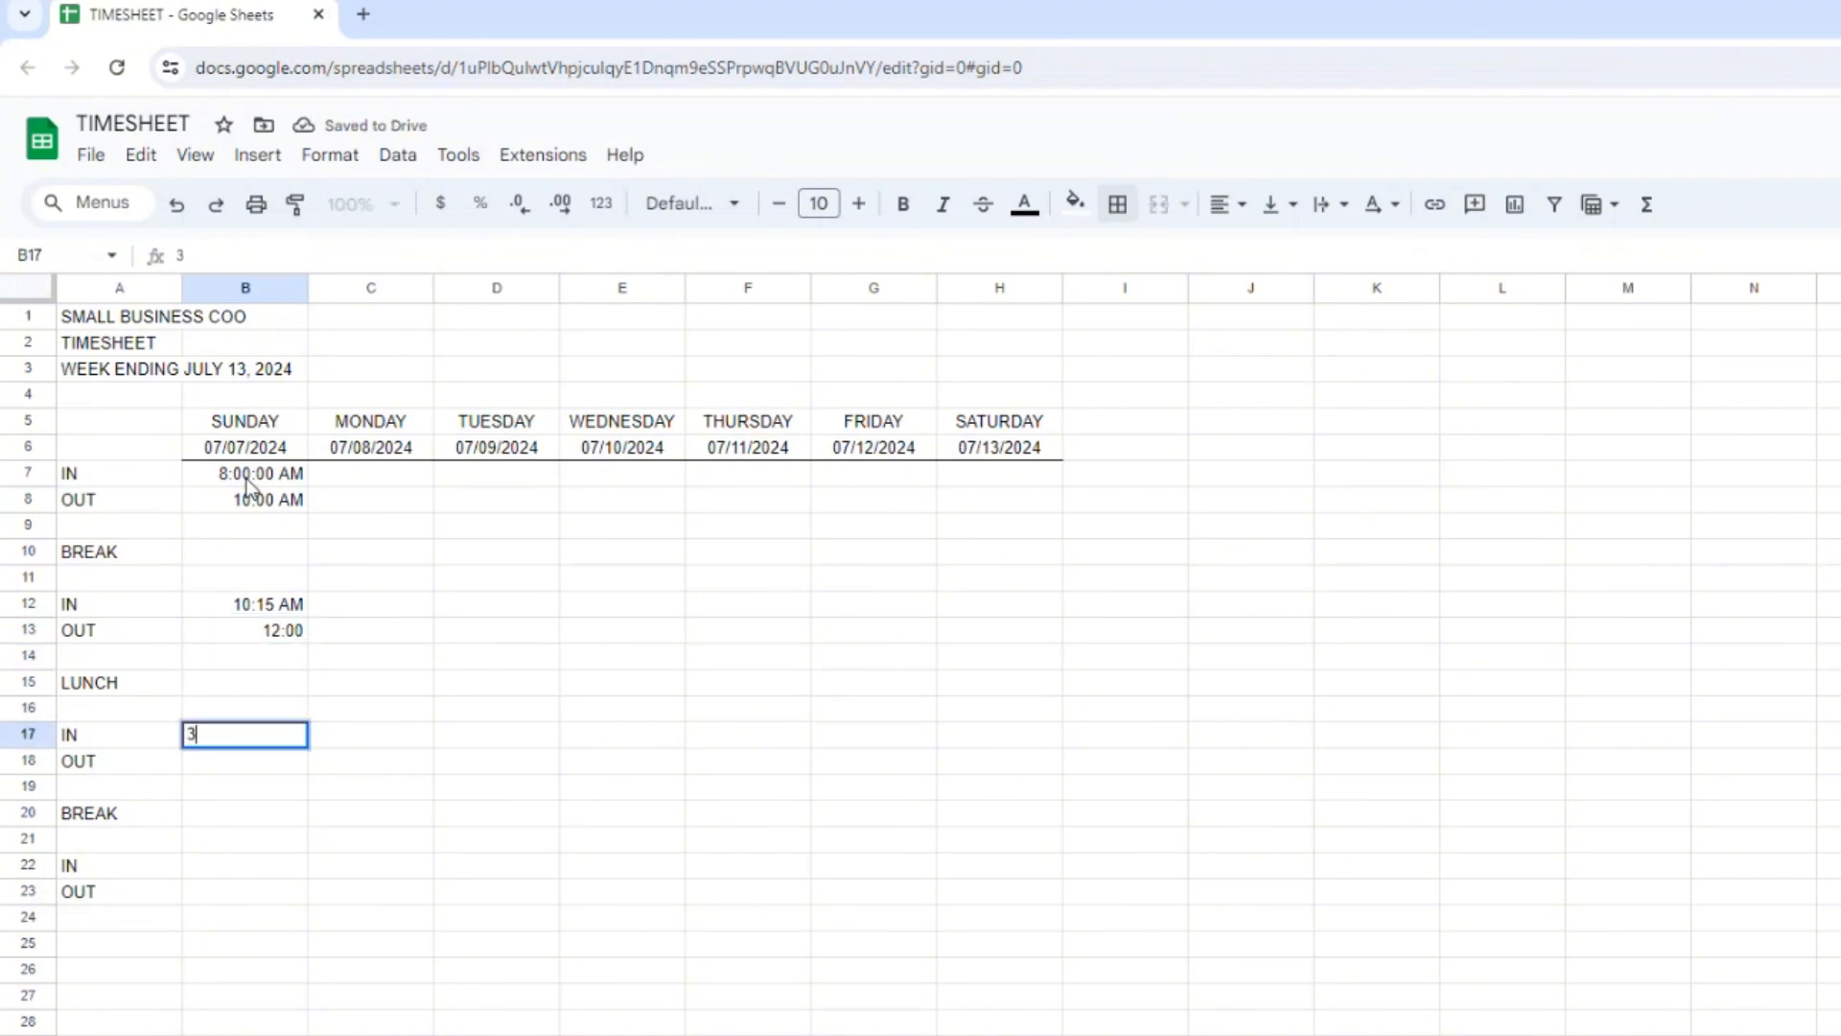
{"action": "type", "text": "00 PM"}
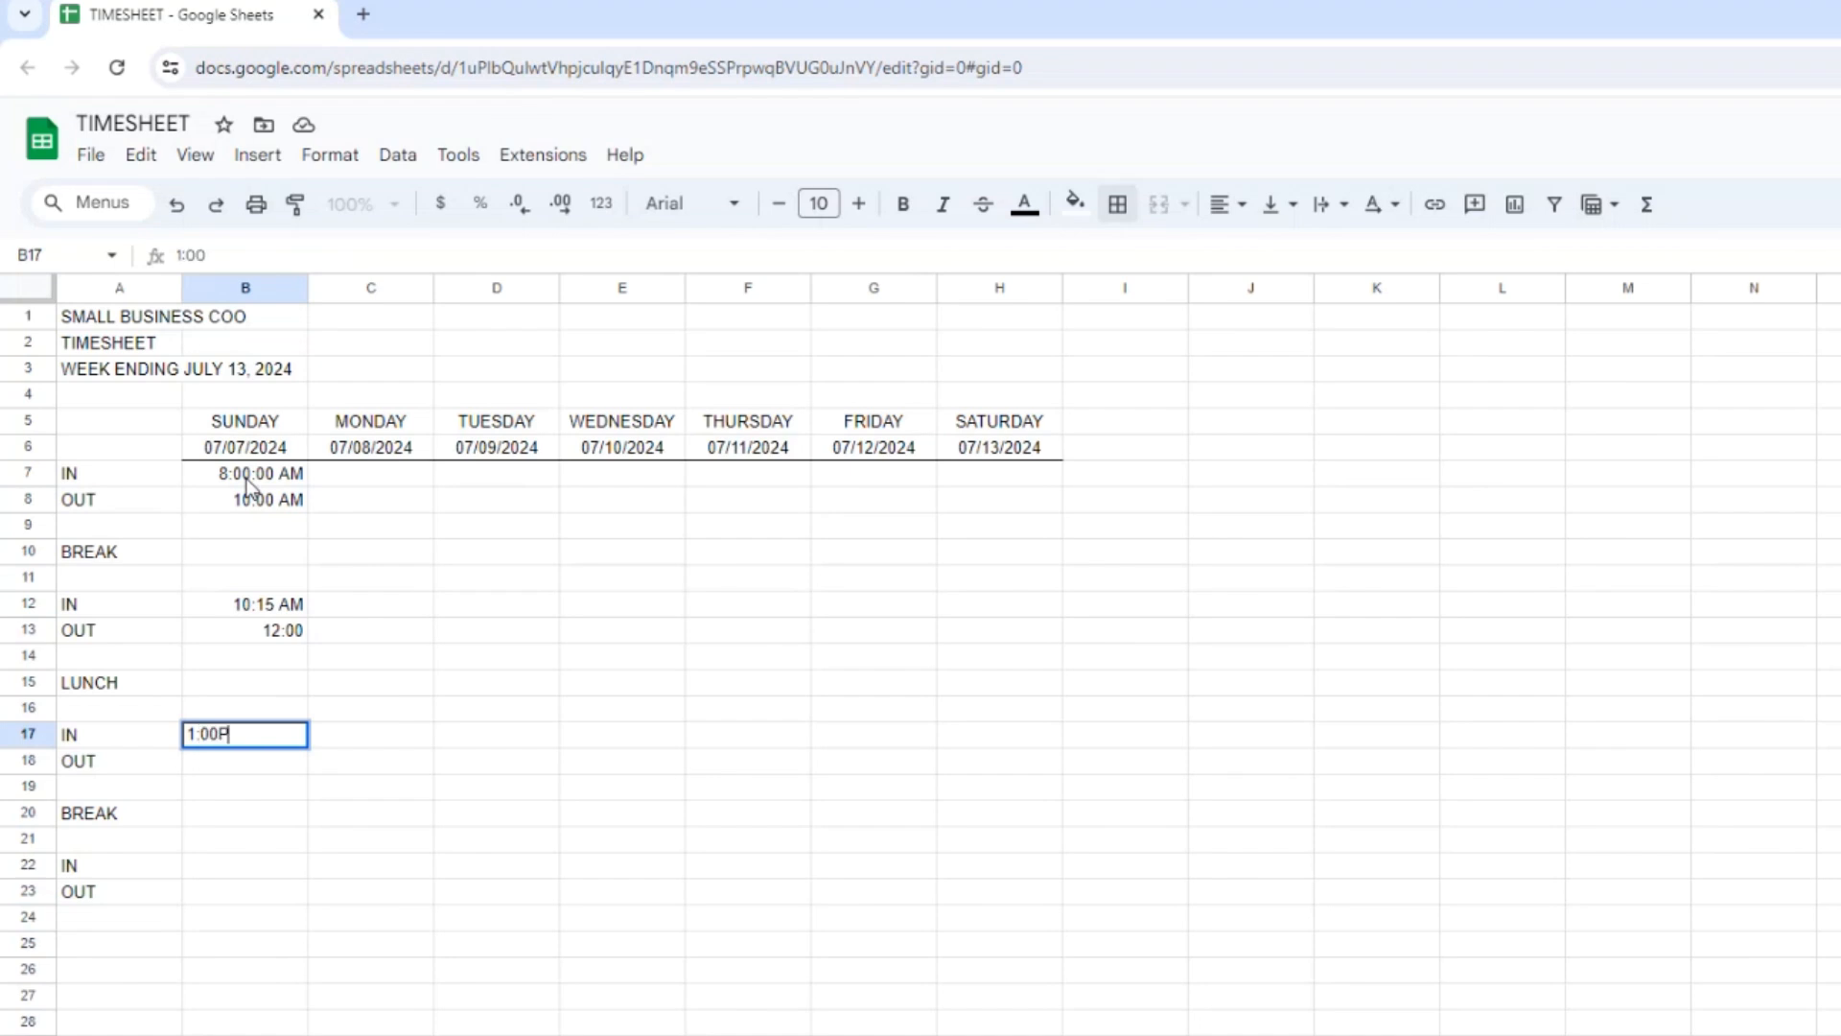
{"action": "key", "text": "Return"}
{"action": "type", "text": "3:00 PM"}
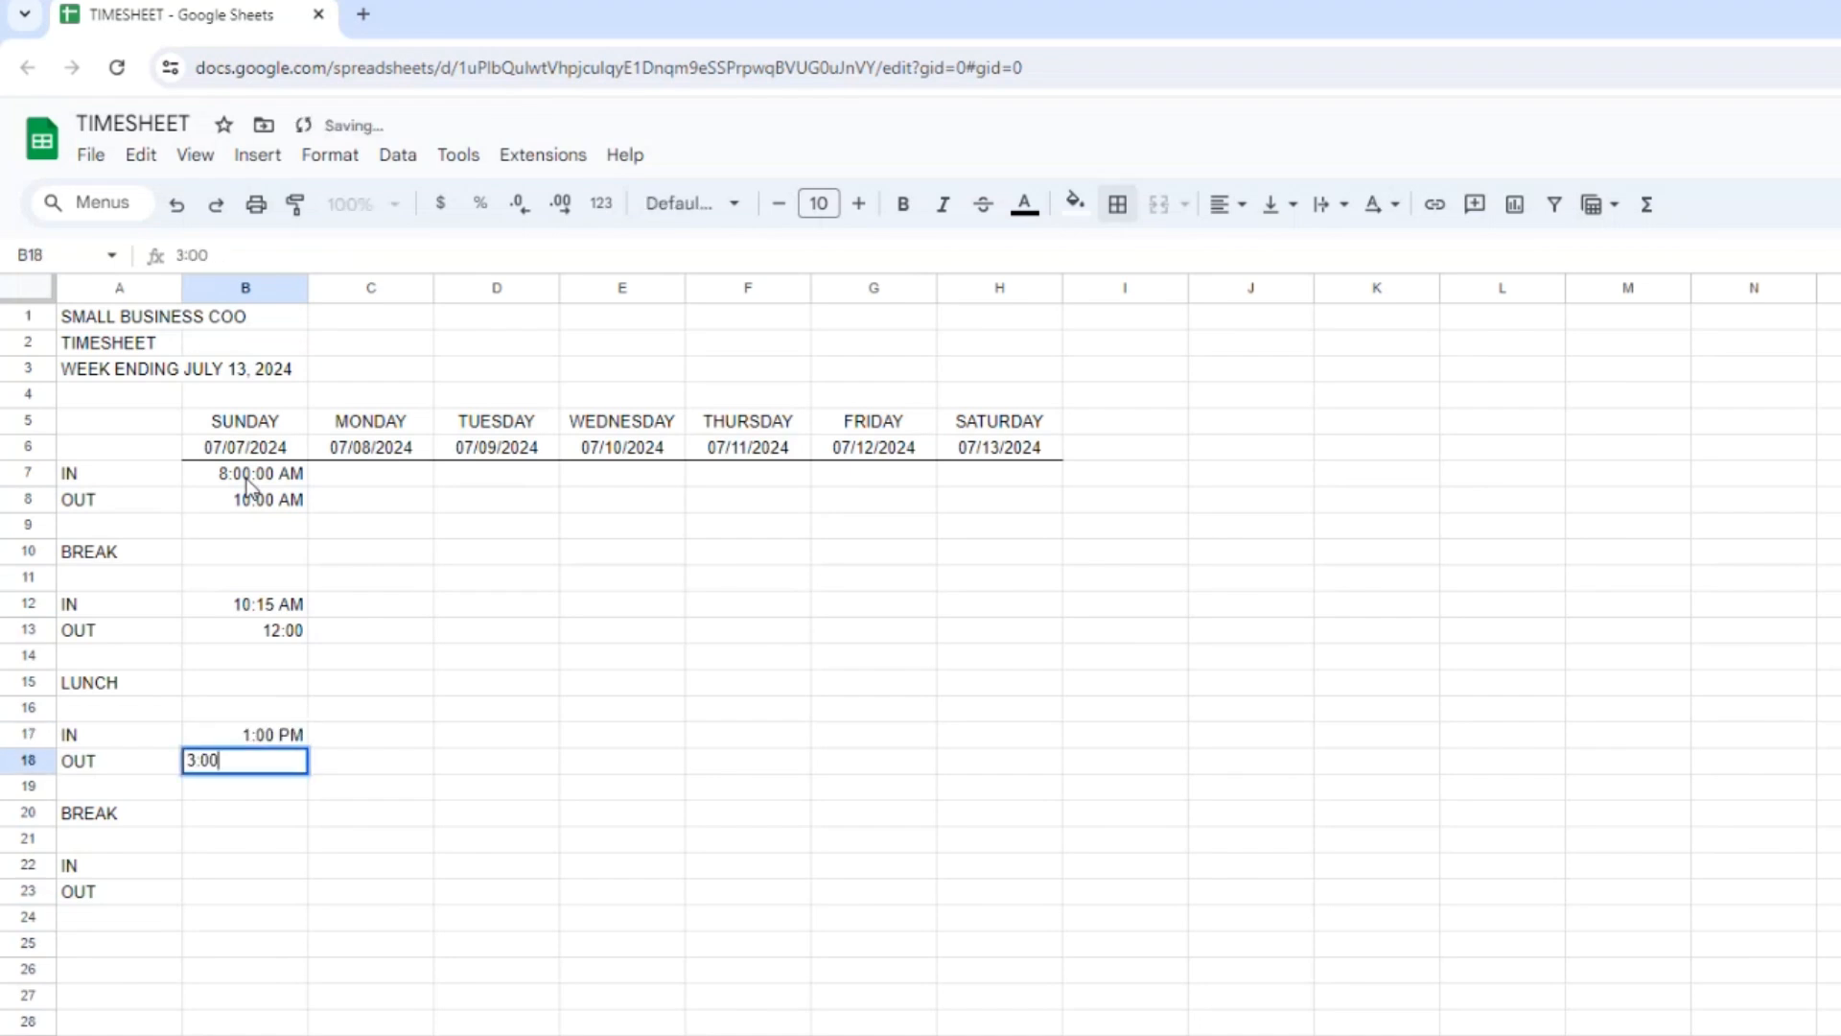
{"action": "key", "text": "Return"}
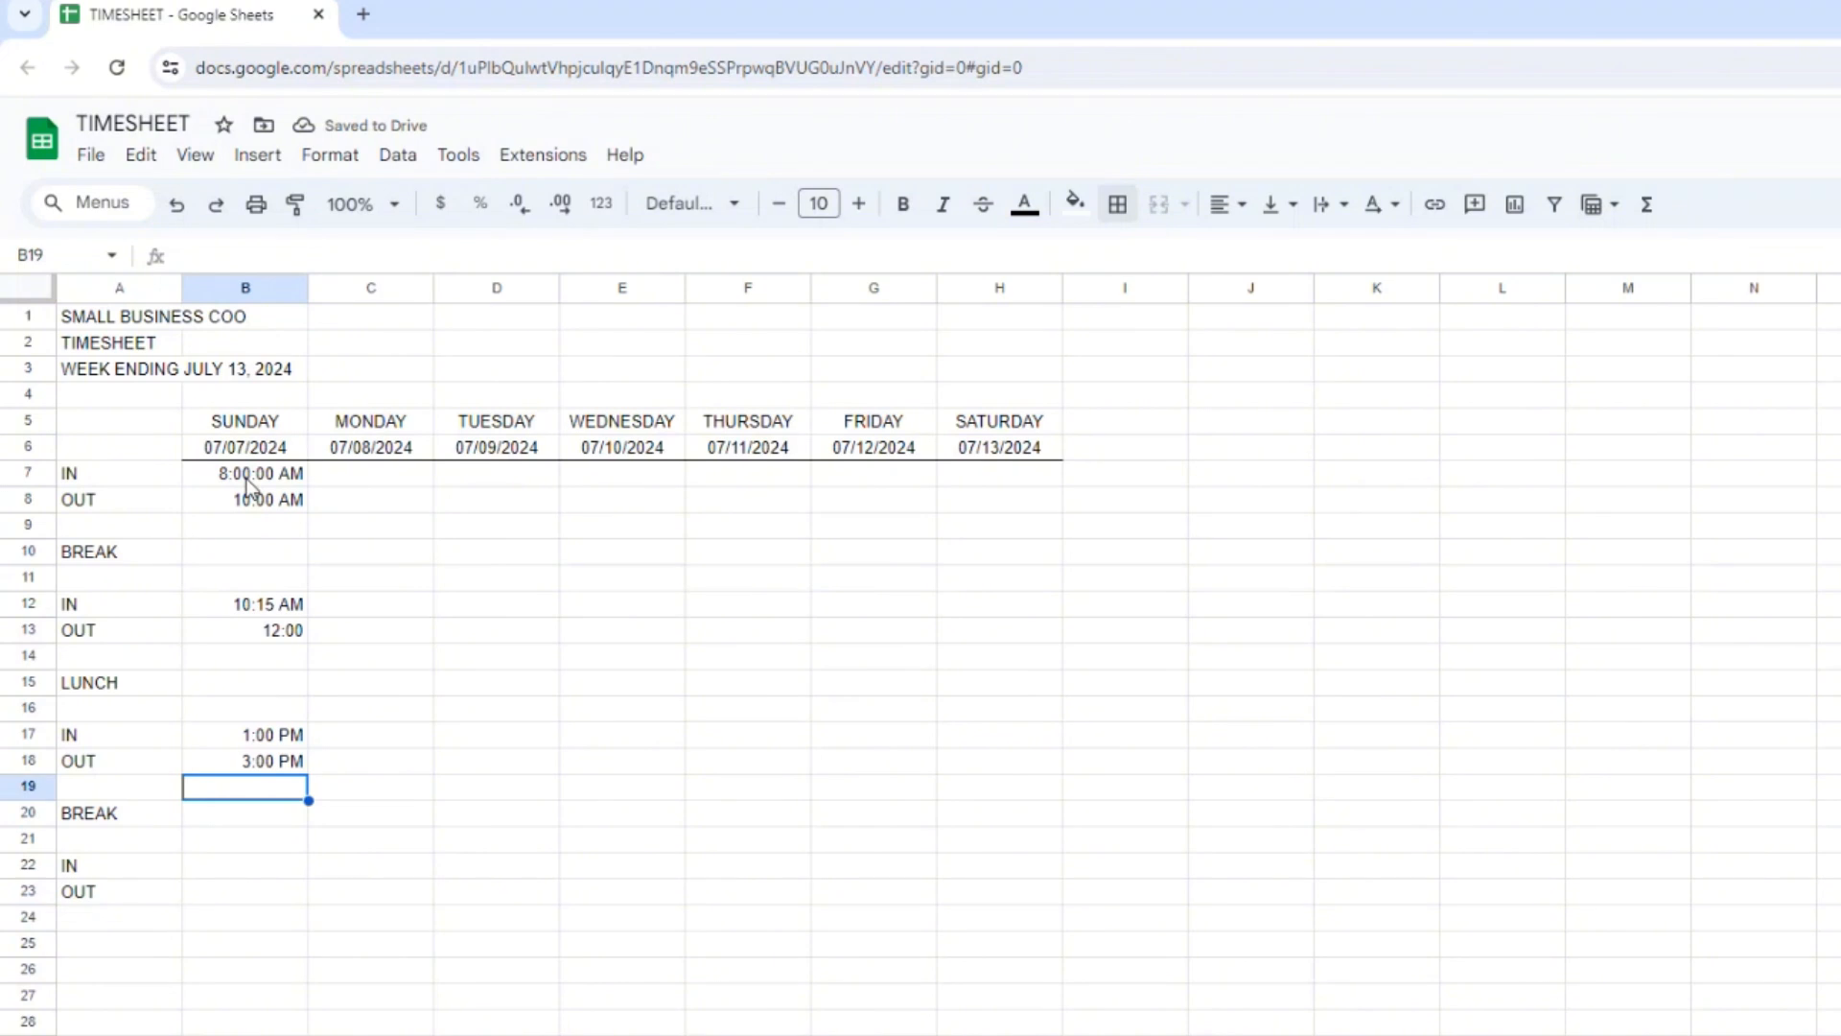
Apply the Time number format to Sunday's first IN time in B7.
{"action": "left_click", "coordinate": [248, 475]}
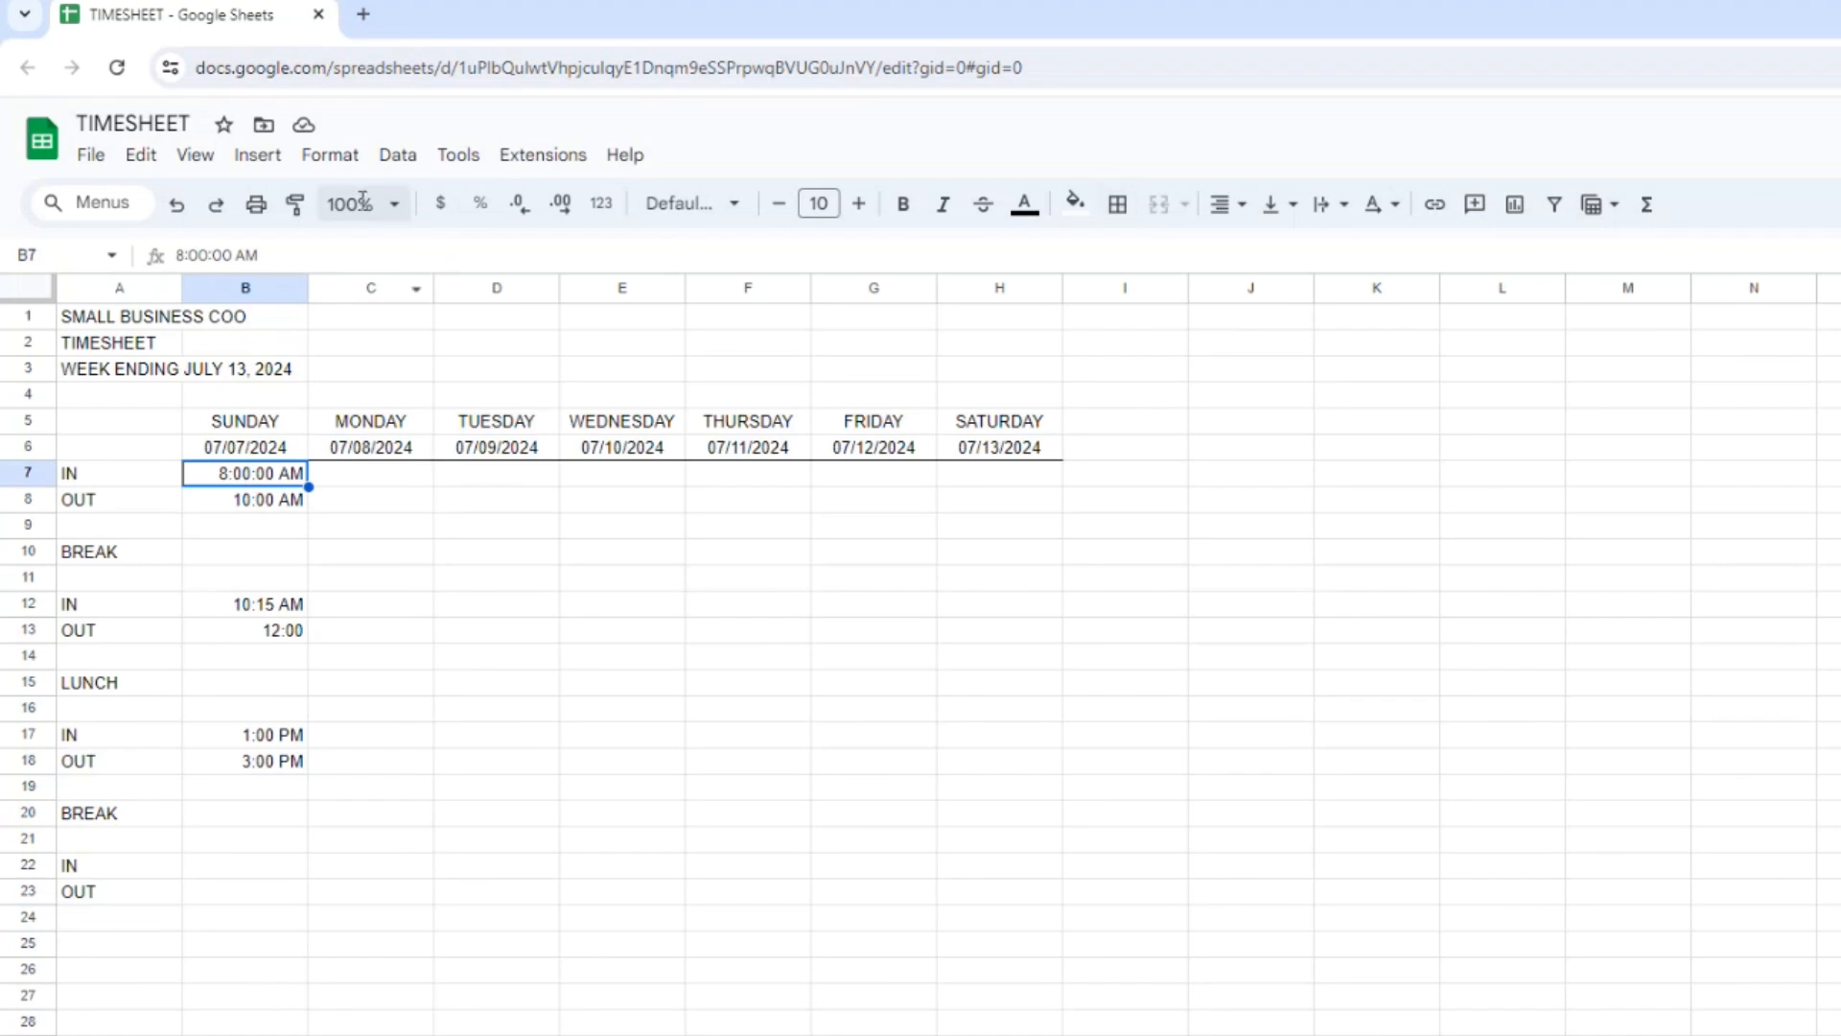
{"action": "left_click", "coordinate": [327, 161]}
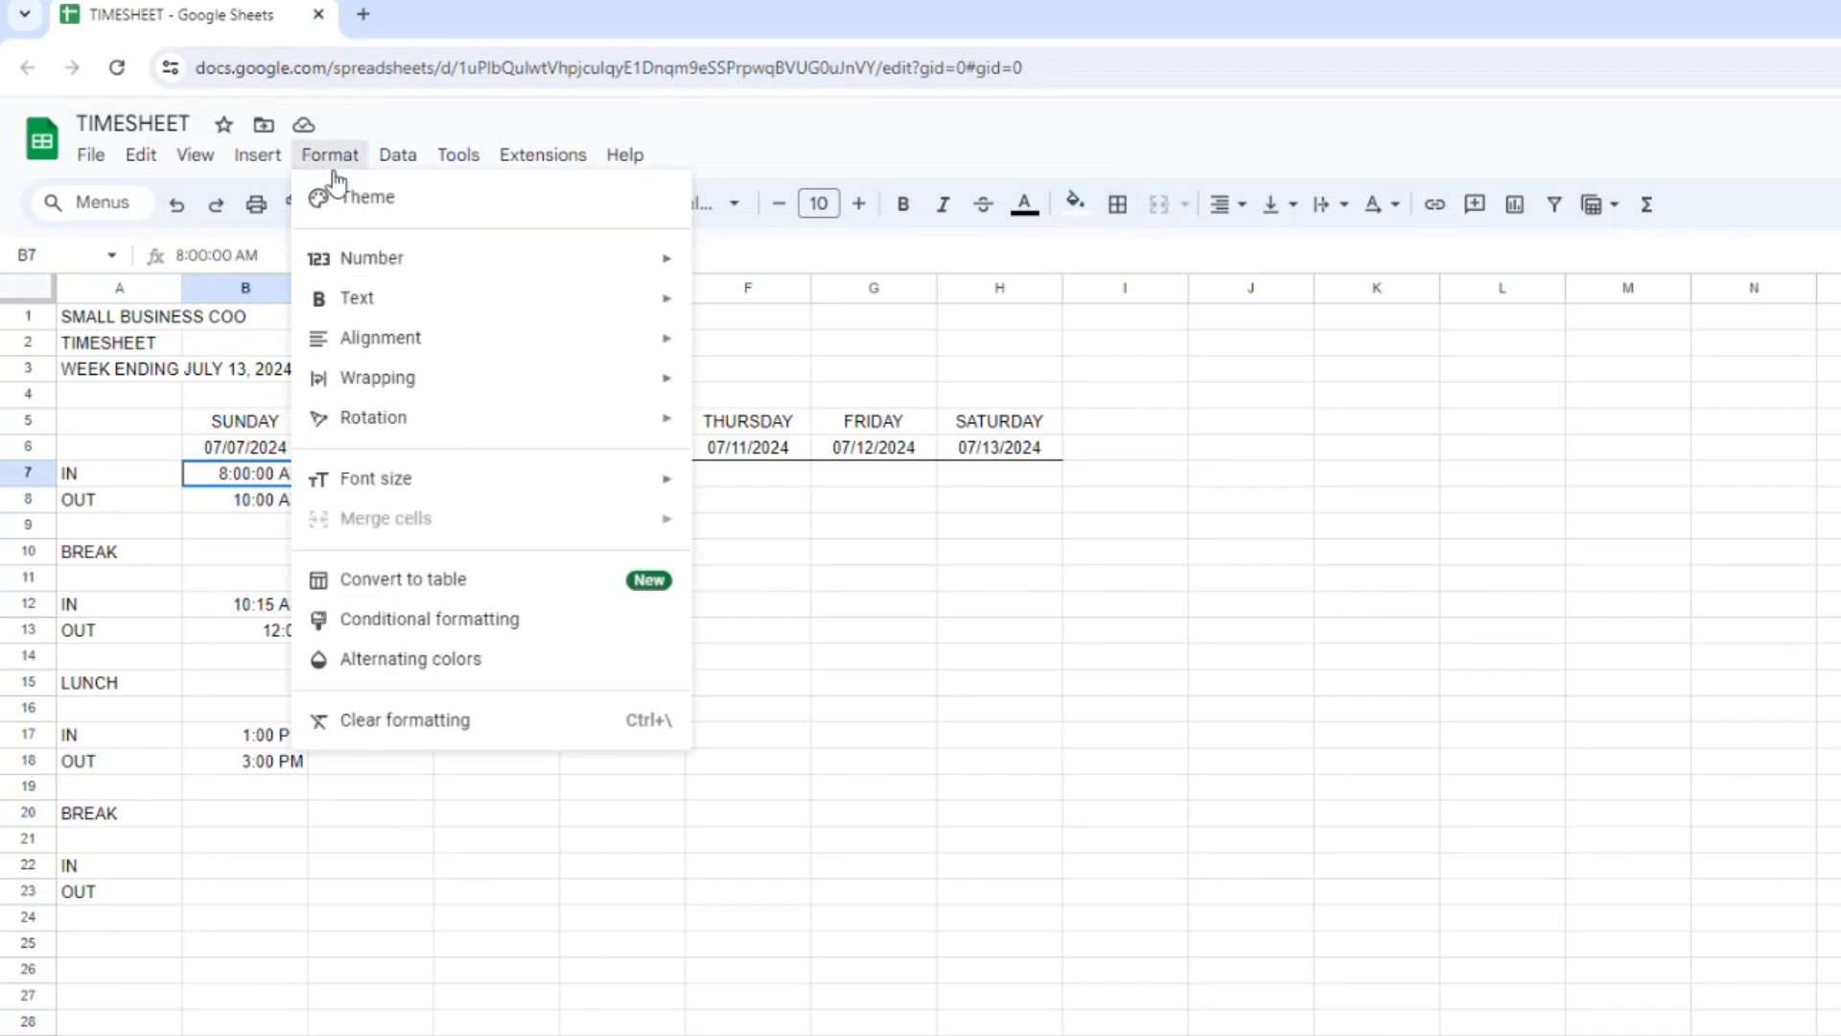
{"action": "mouse_move", "coordinate": [370, 268]}
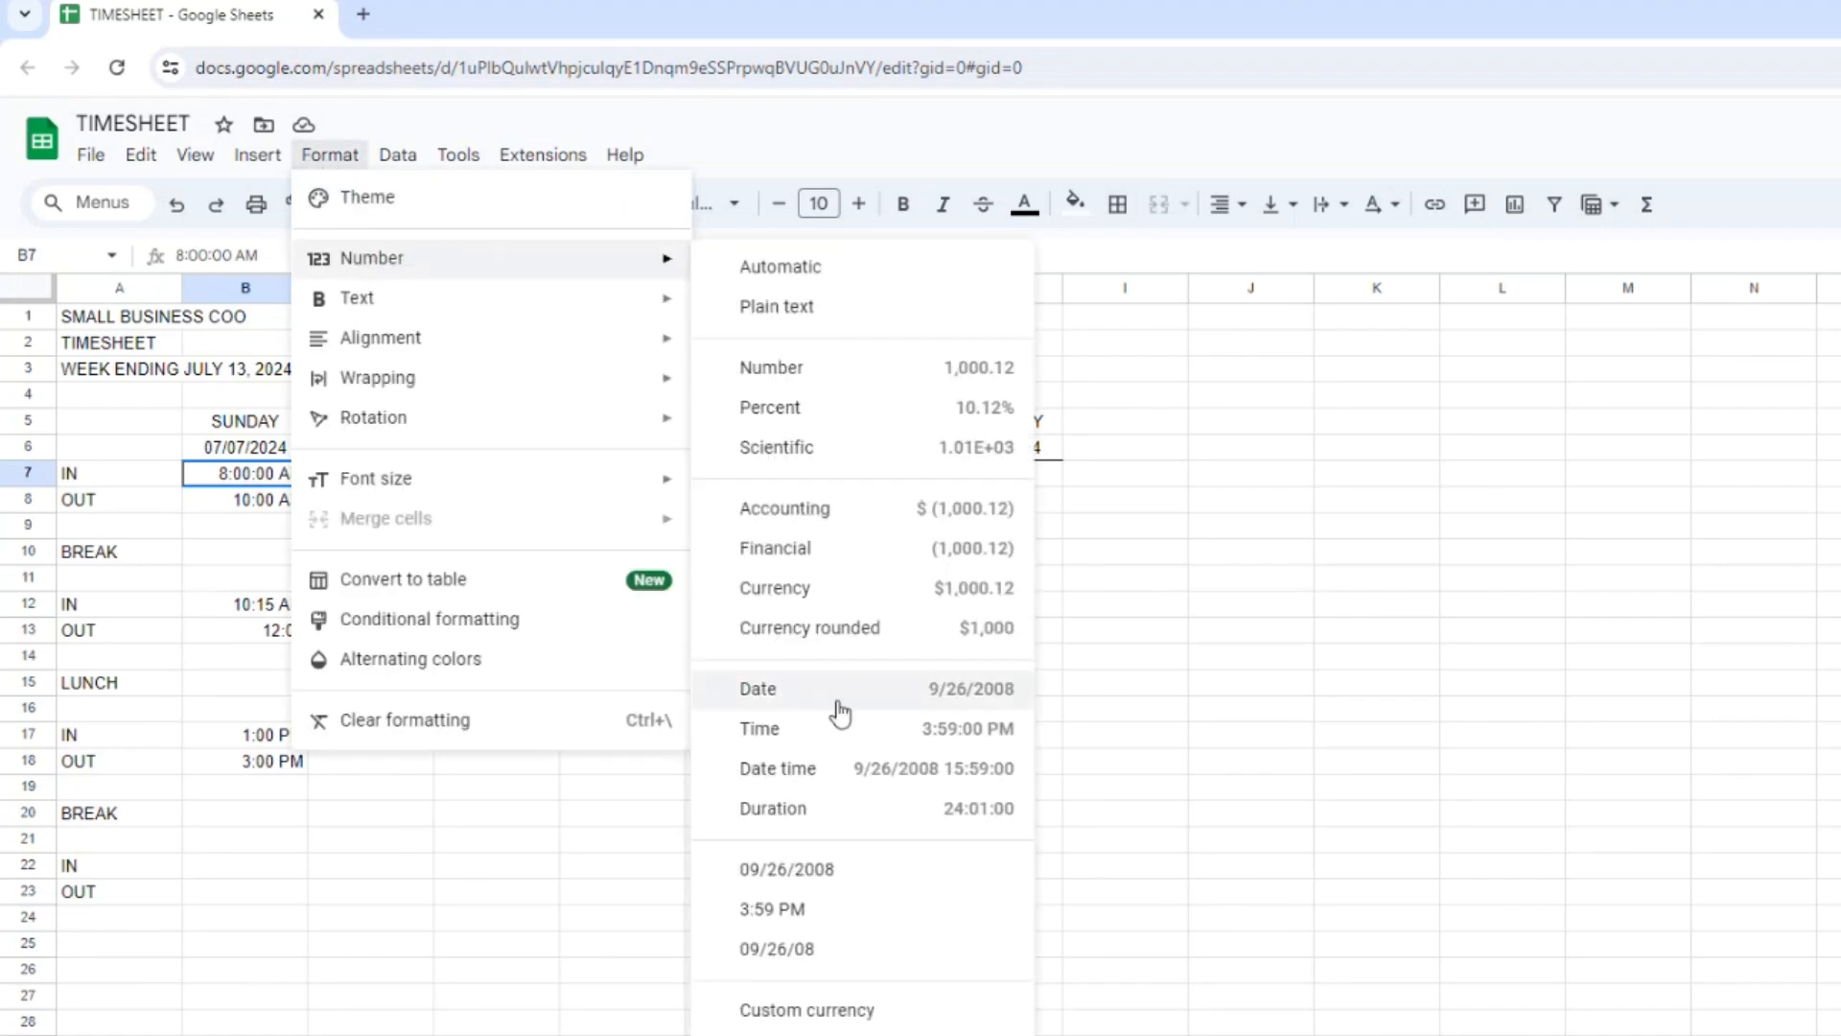
{"action": "left_click", "coordinate": [777, 731]}
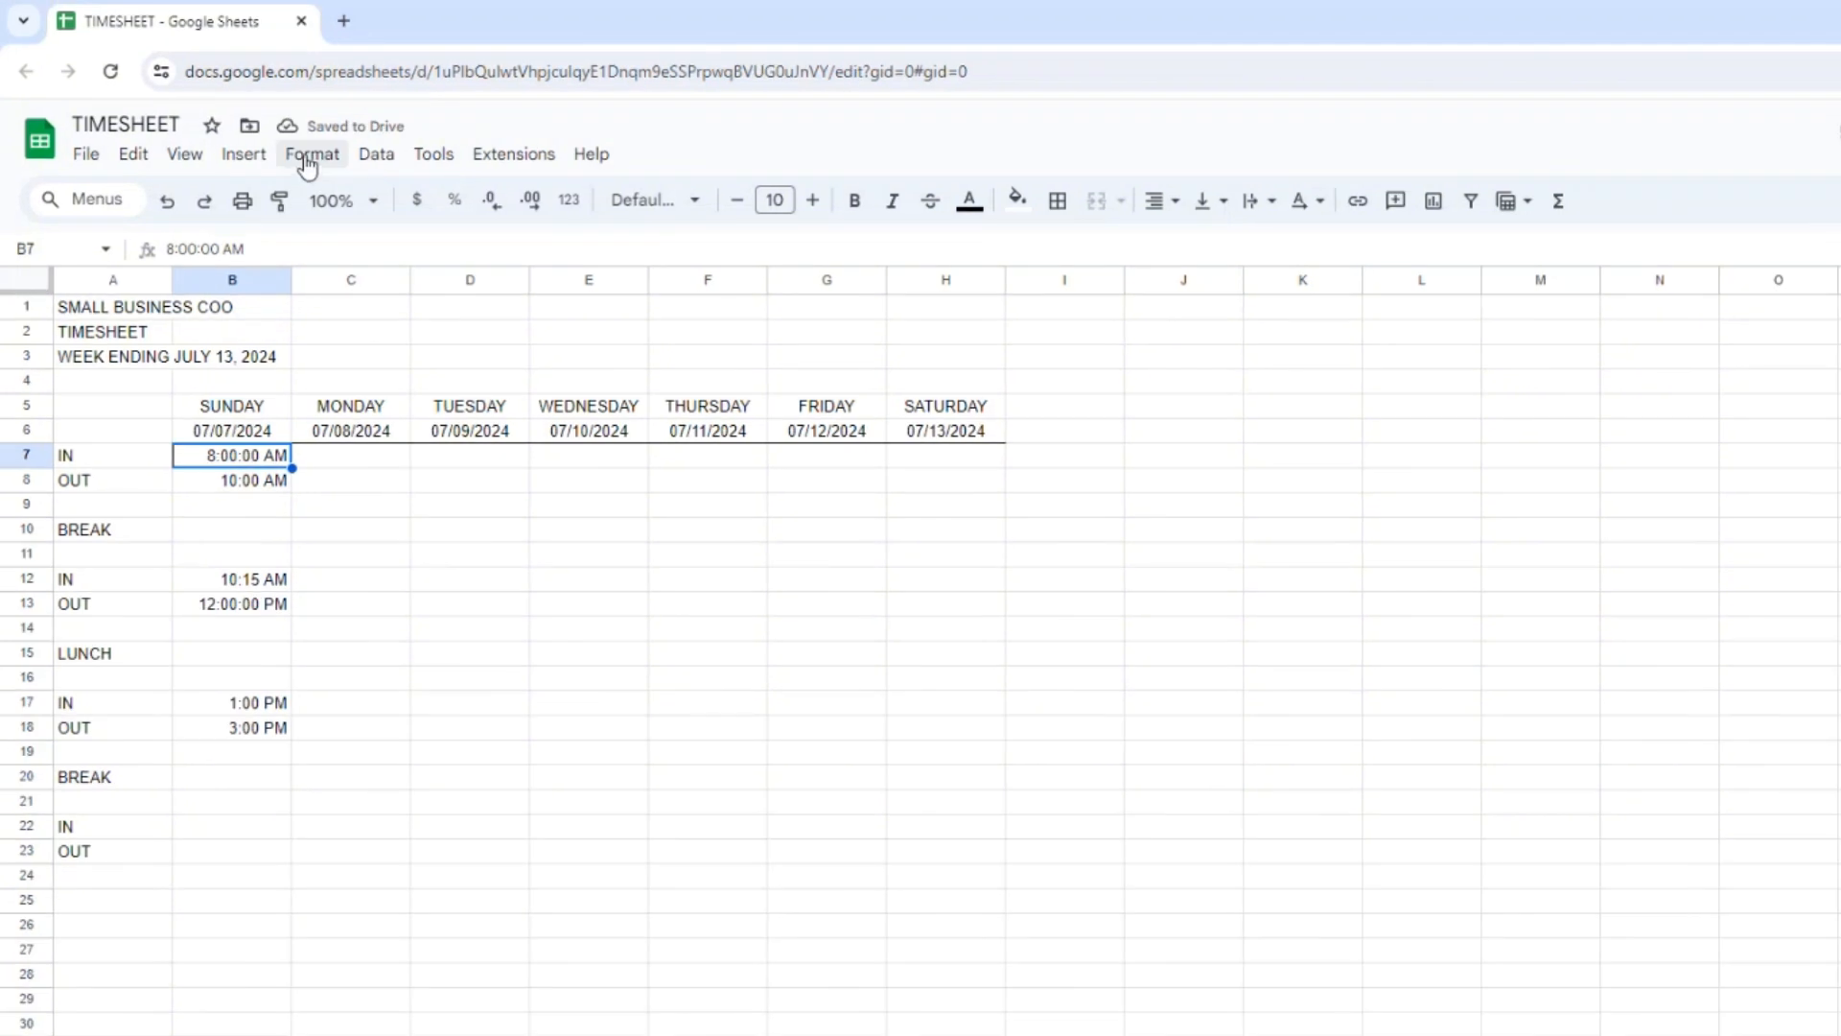
Apply the custom date and time format 1:25 PM, without seconds, to Sunday's first IN time in B7.
{"action": "left_click", "coordinate": [327, 159]}
{"action": "mouse_move", "coordinate": [362, 257]}
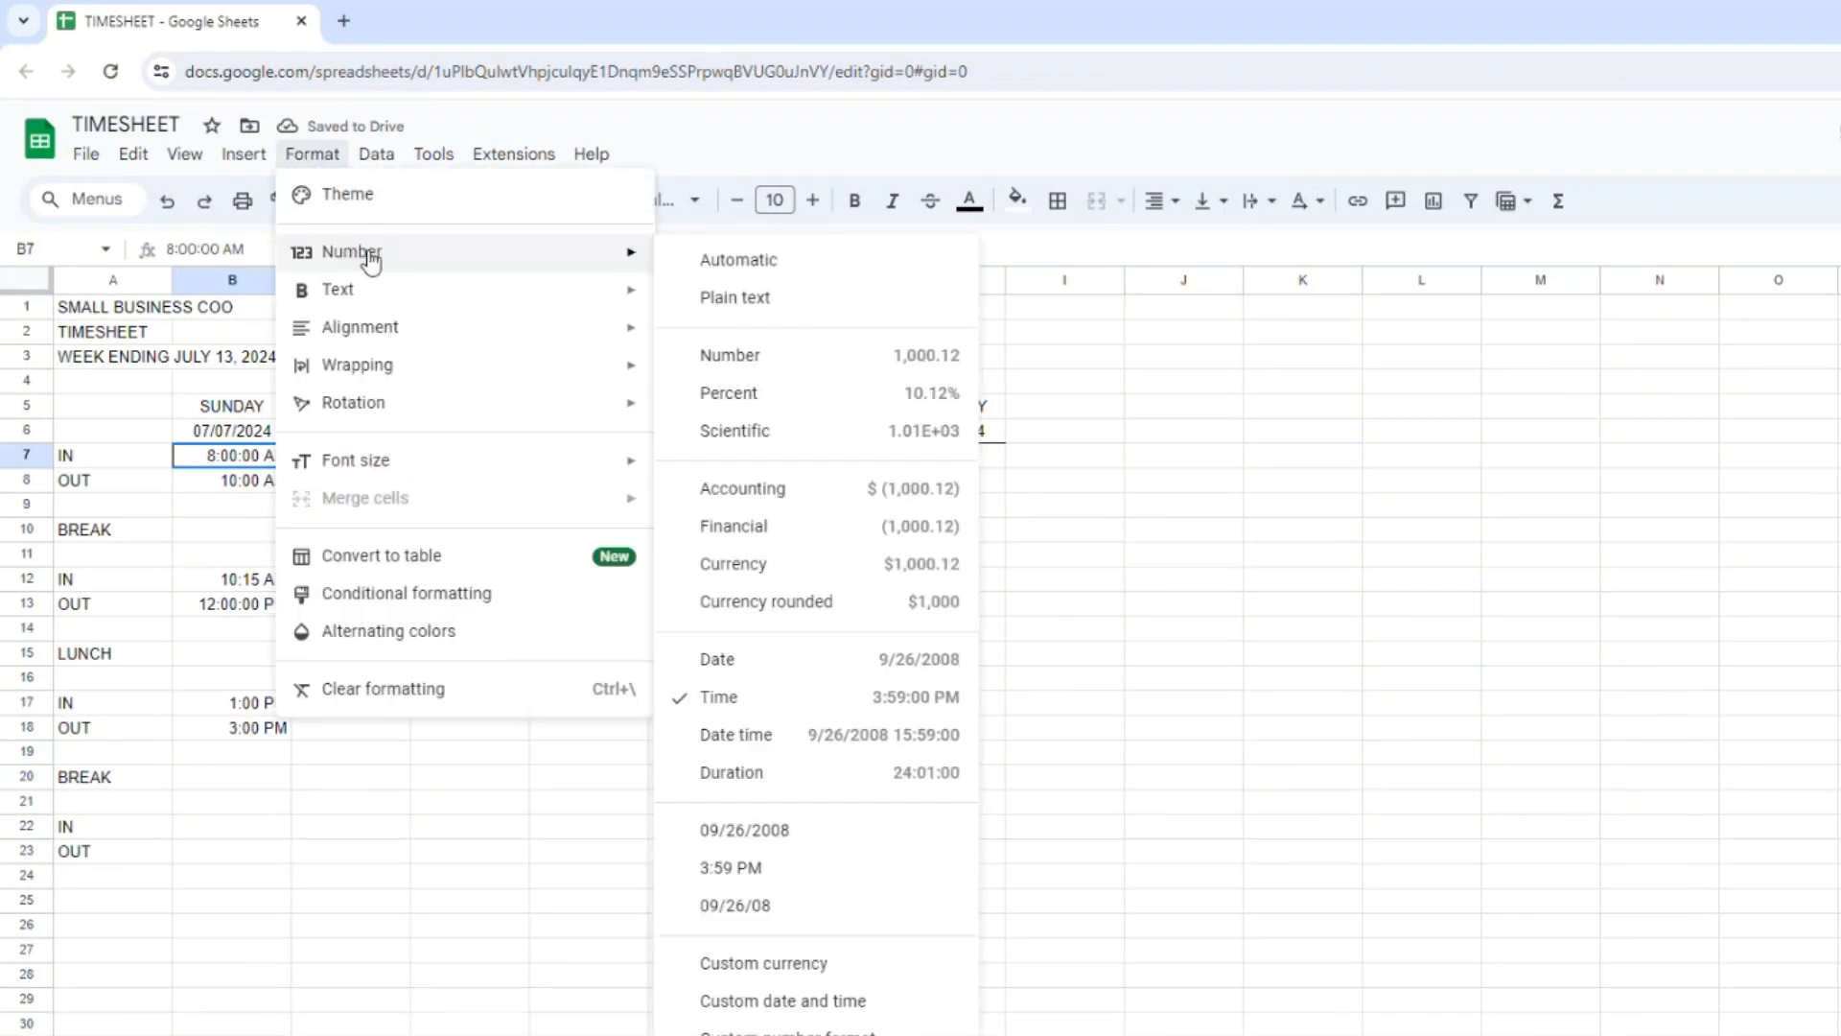
{"action": "left_click", "coordinate": [782, 1003]}
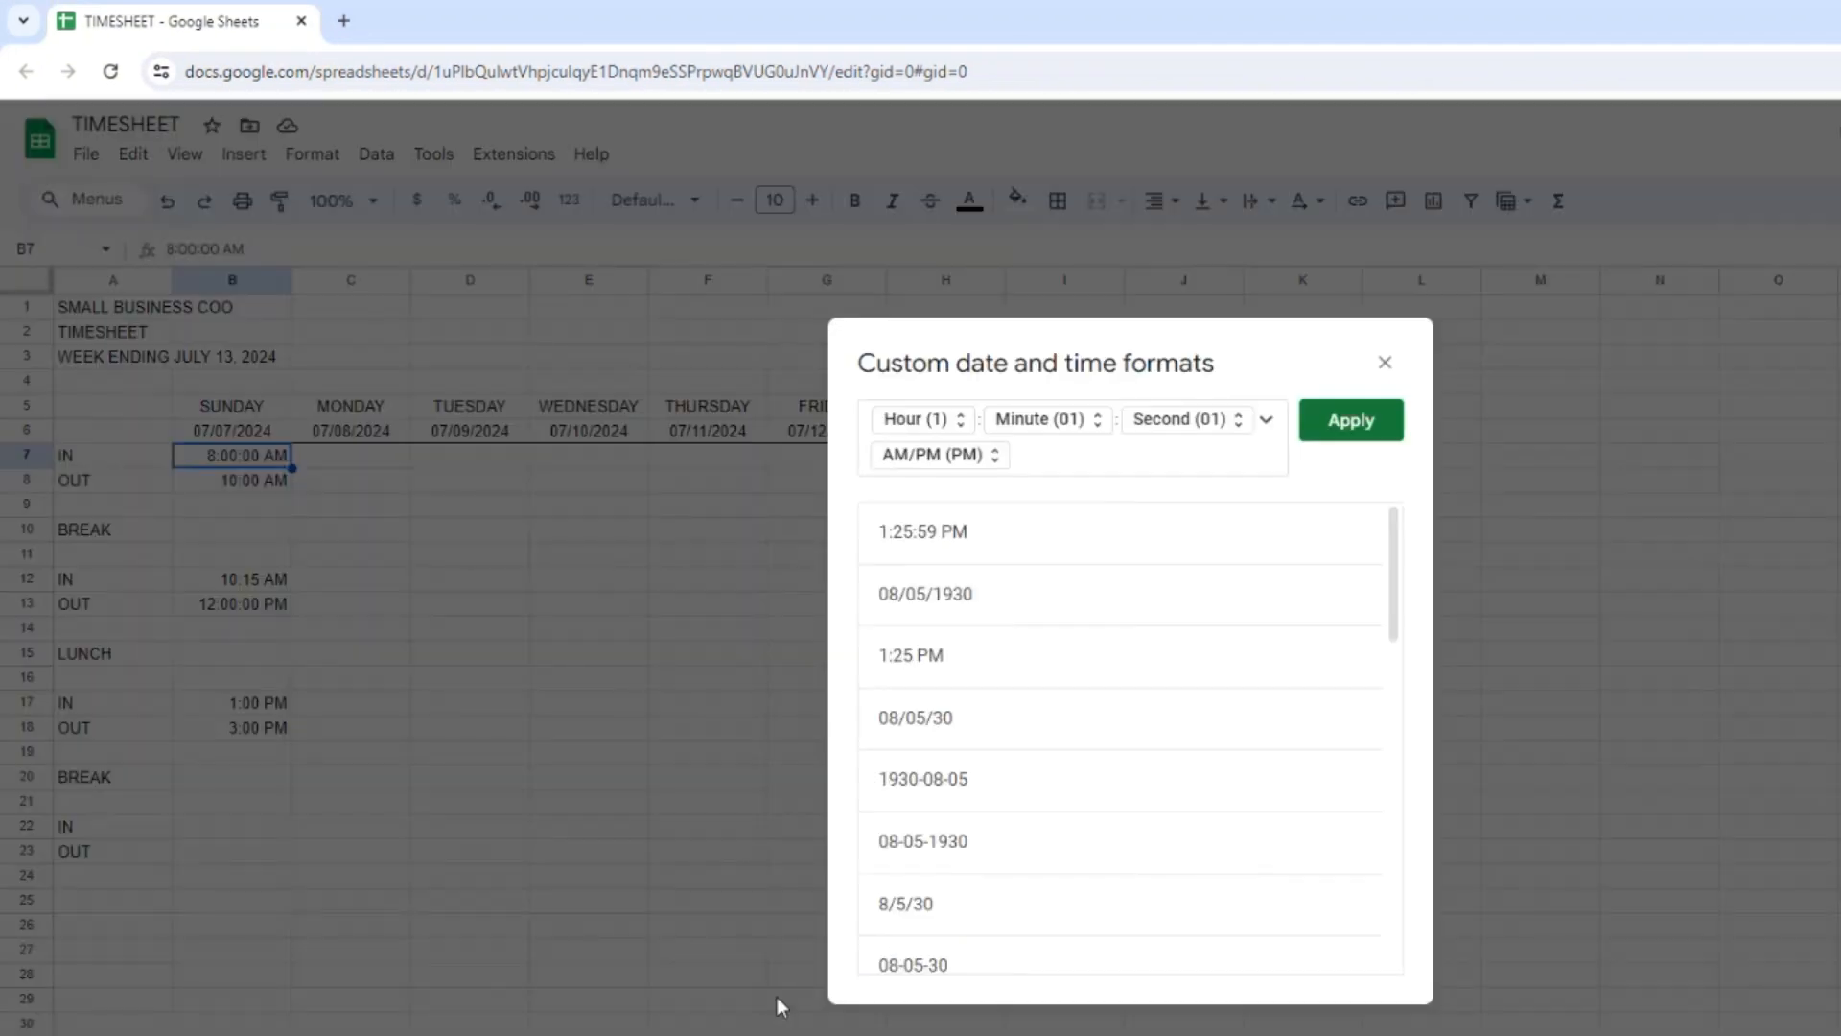
{"action": "left_click", "coordinate": [921, 682]}
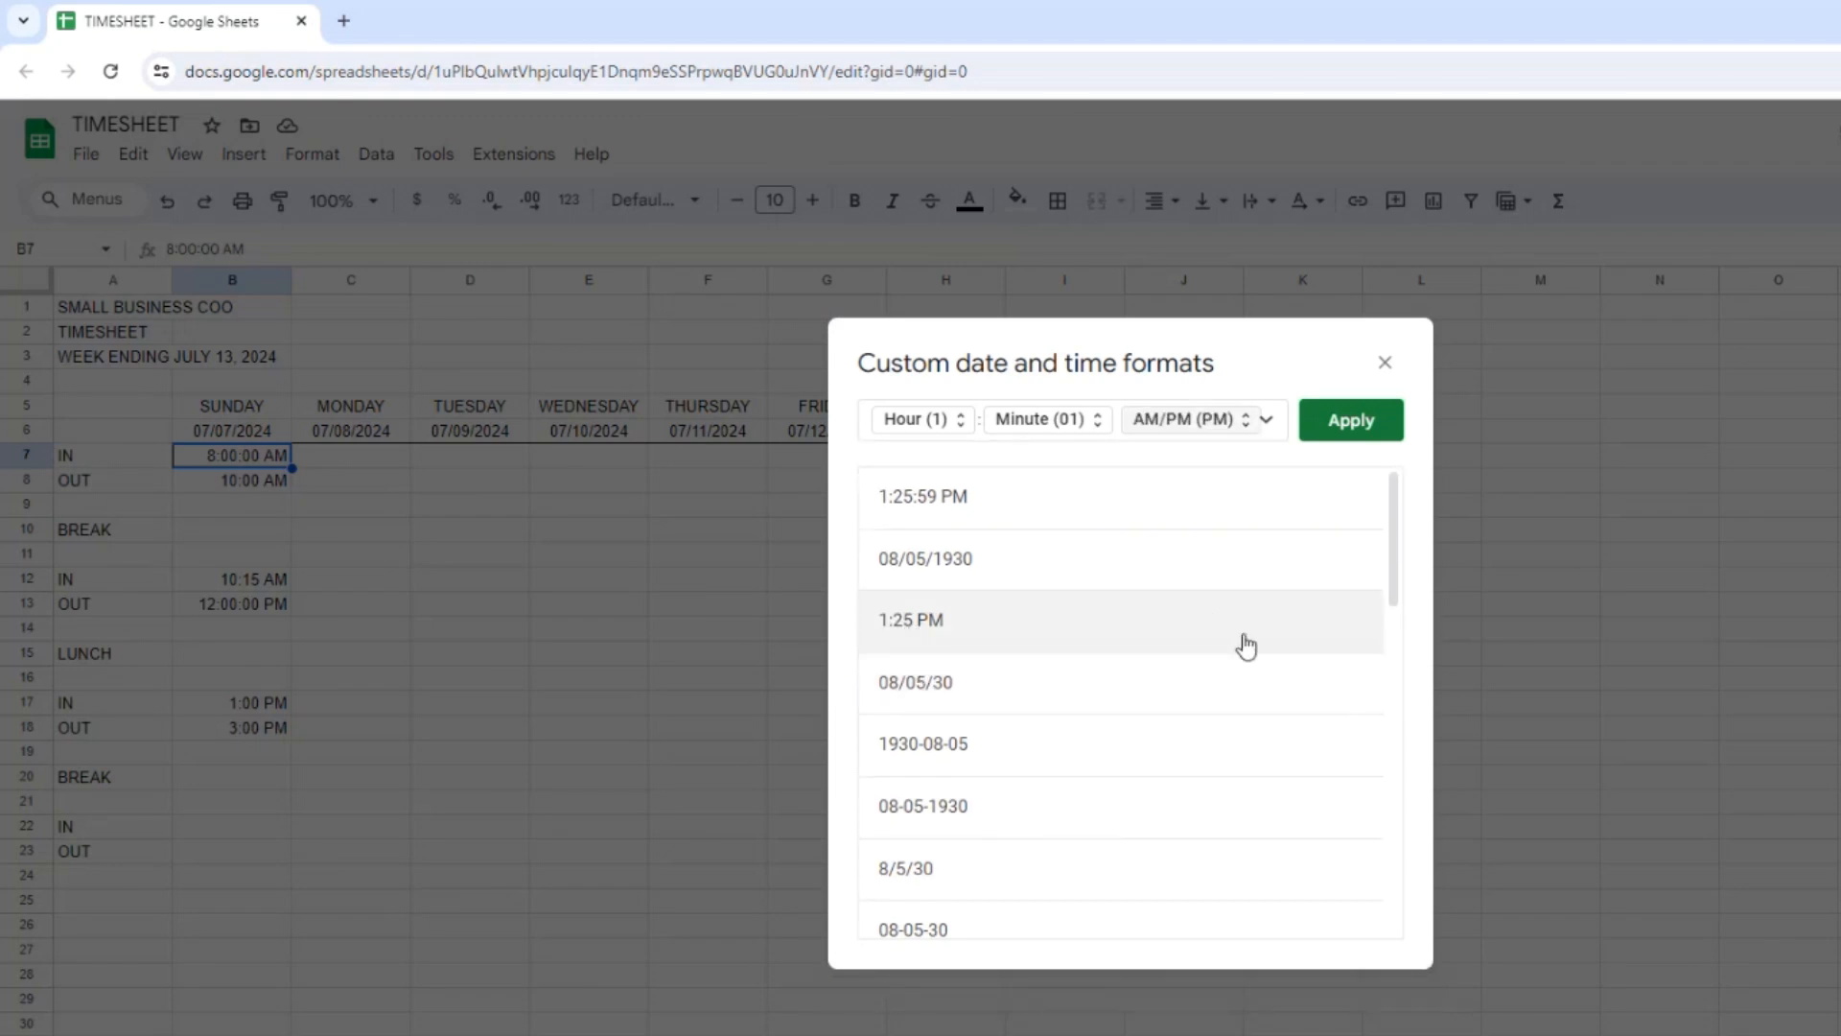
{"action": "left_click", "coordinate": [1361, 427]}
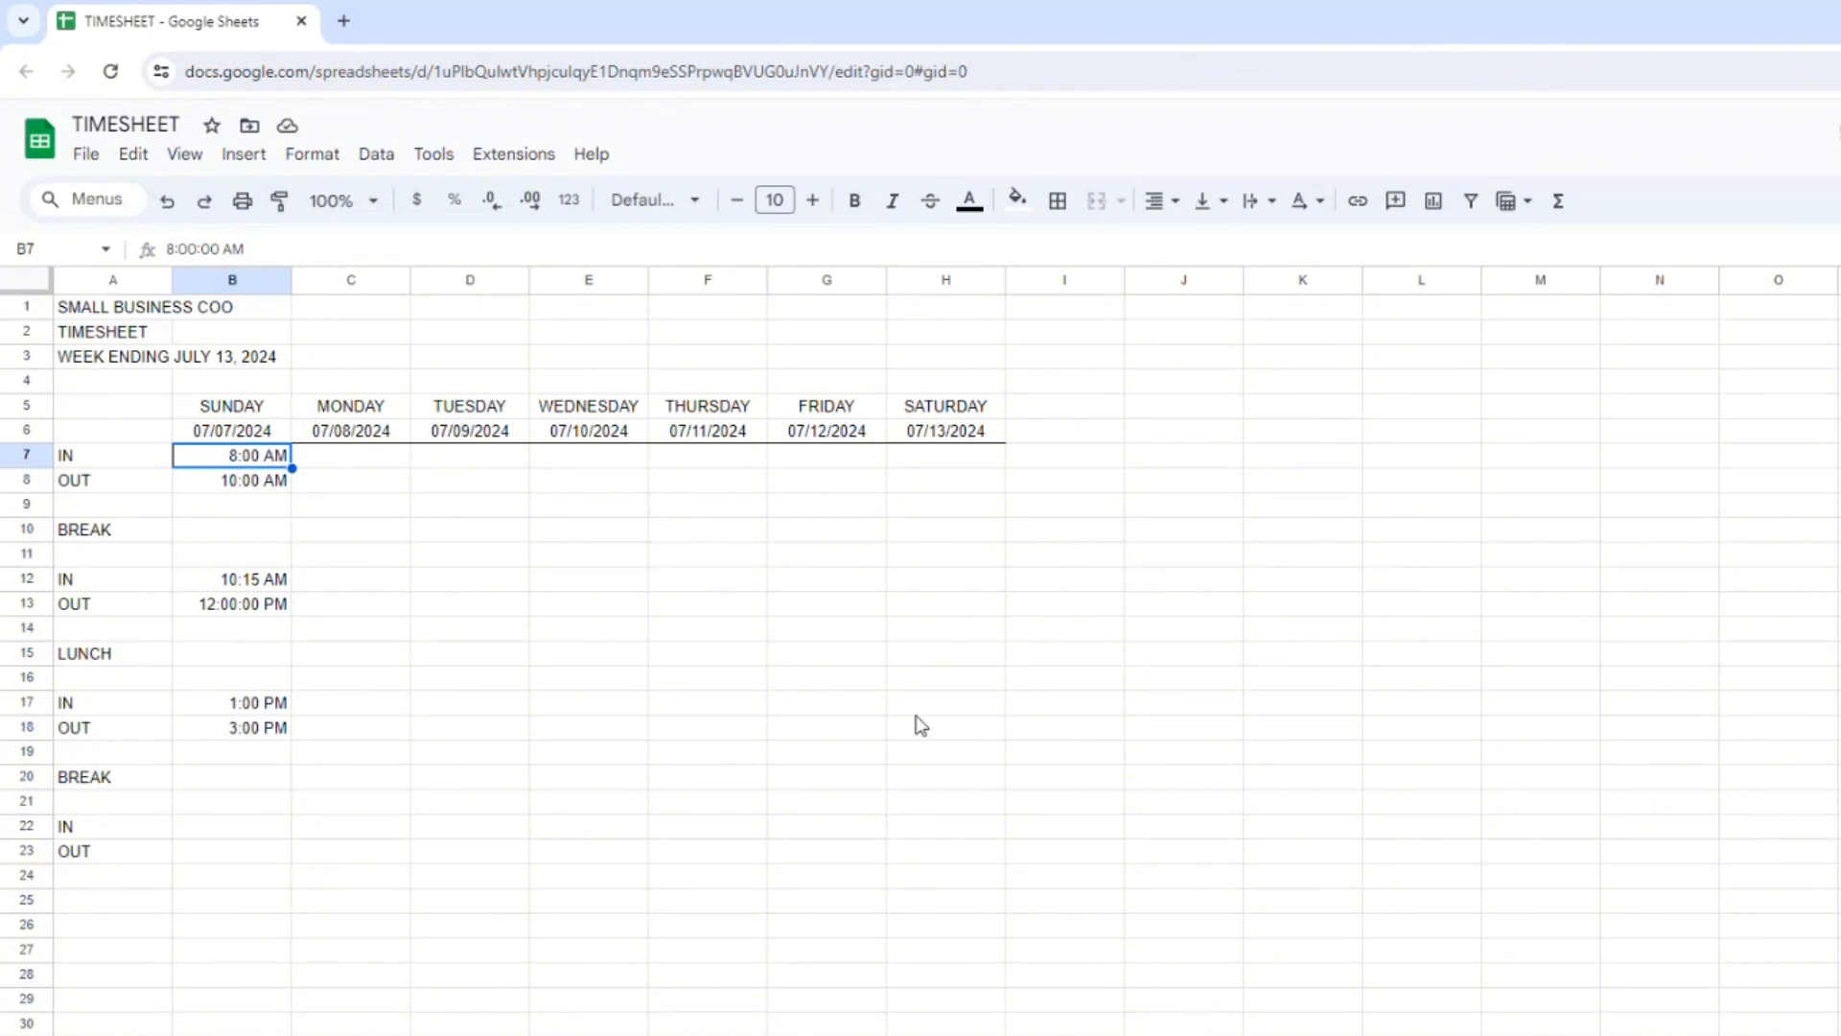
Copy B7 and paste only its format onto C7:H7 and the first OUT row, B8:H8.
{"action": "key", "text": "ctrl+c"}
{"action": "key", "text": "Right"}
{"action": "key", "text": "shift+Right"}
{"action": "key", "text": "shift+Right"}
{"action": "key", "text": "shift+Right"}
{"action": "key", "text": "shift+Right"}
{"action": "key", "text": "shift+Right"}
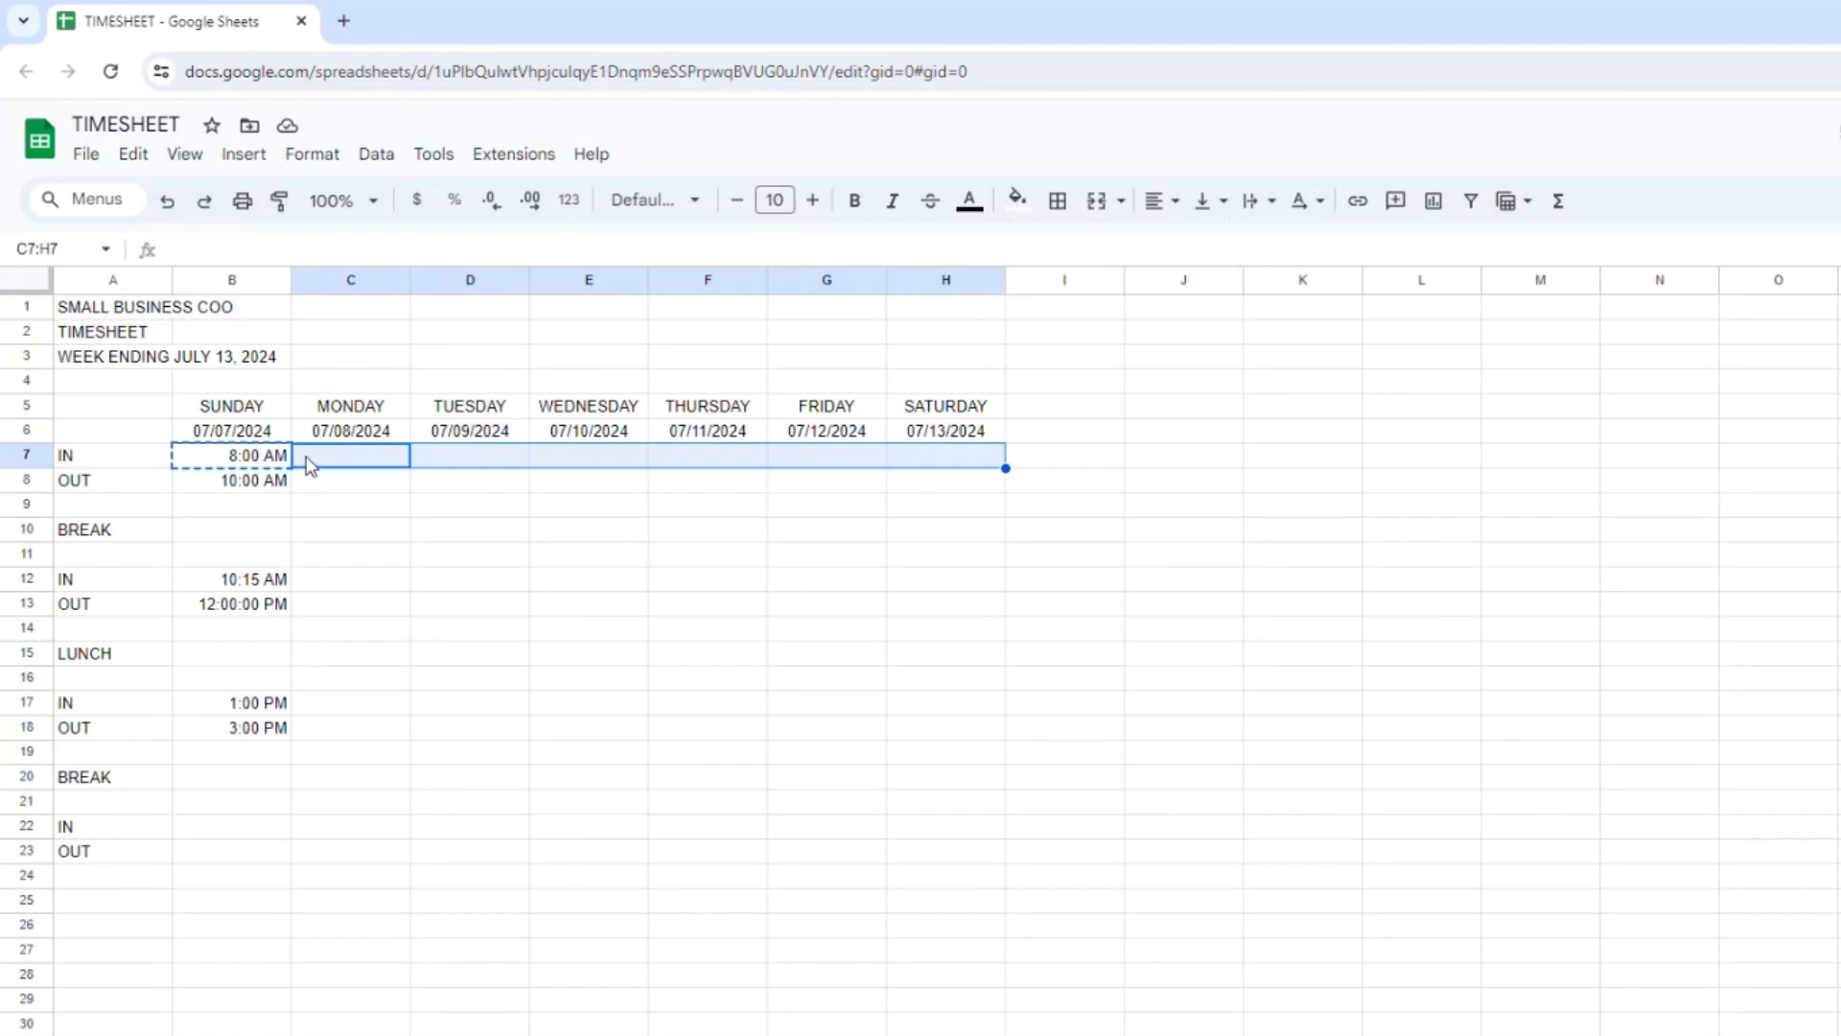
{"action": "right_click", "coordinate": [345, 460]}
{"action": "mouse_move", "coordinate": [478, 543]}
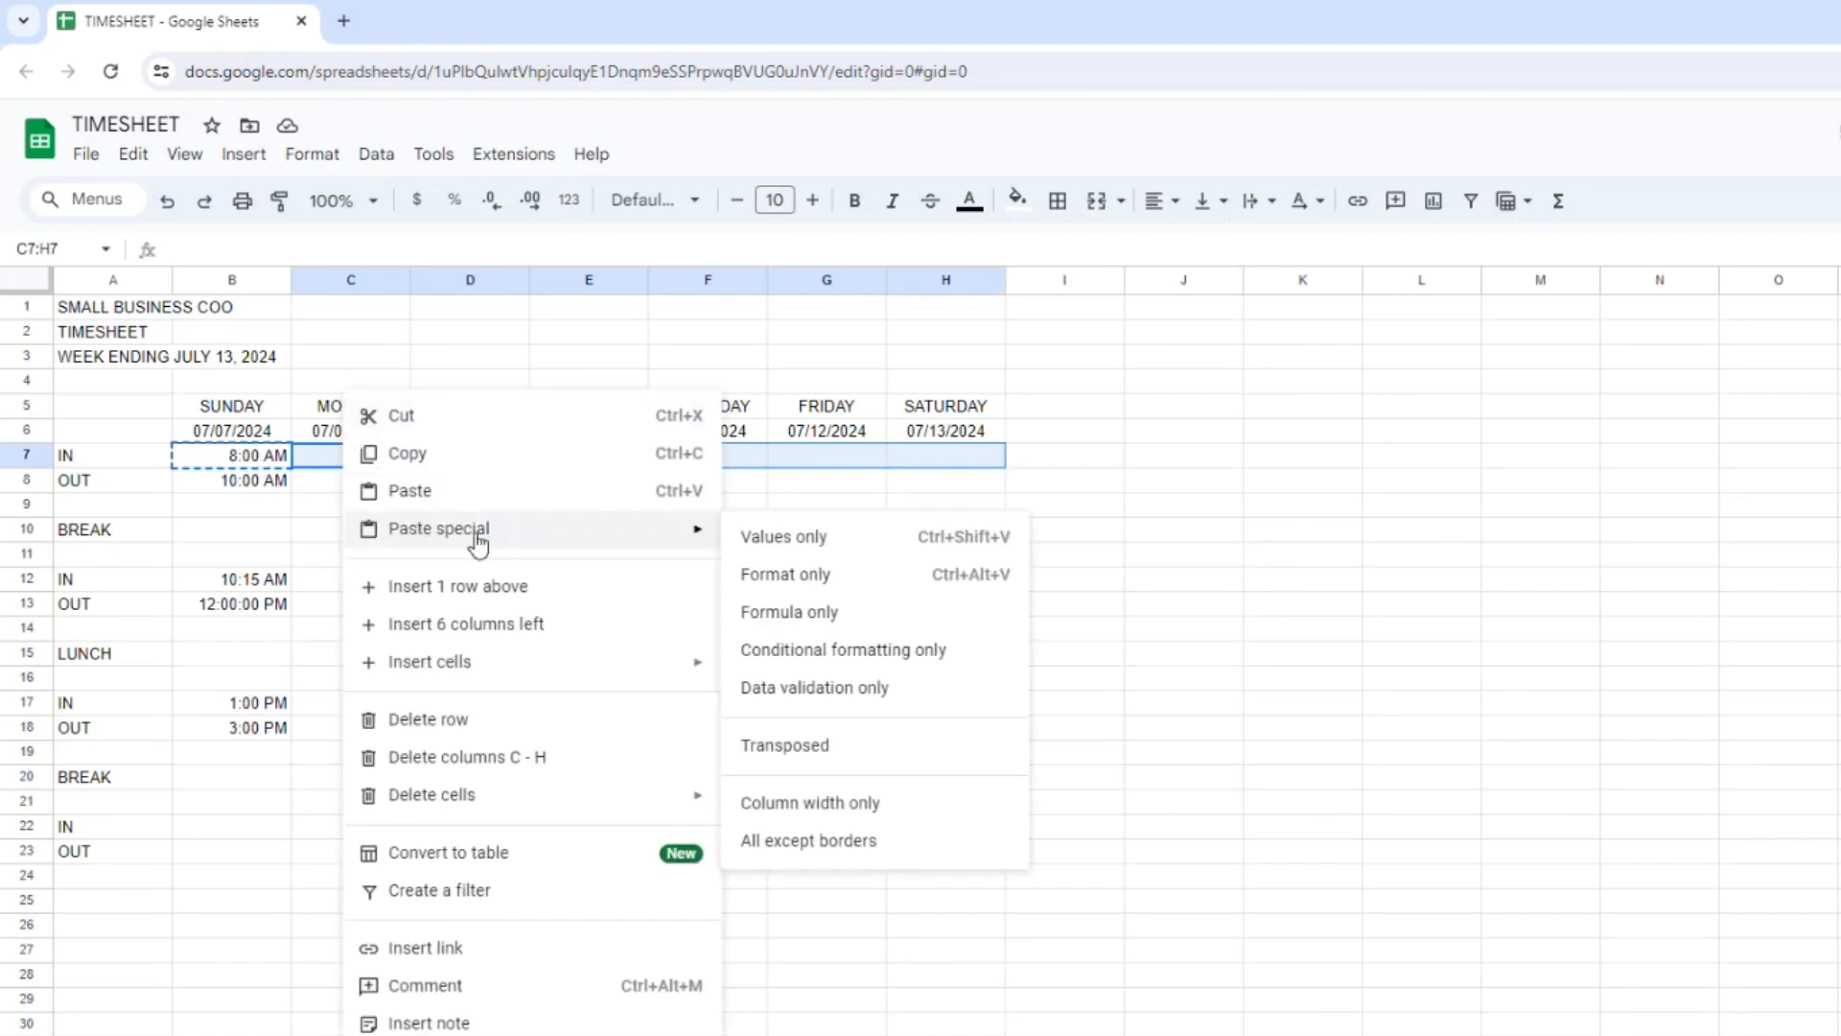
{"action": "left_click", "coordinate": [790, 572]}
{"action": "left_click_drag", "start_coordinate": [246, 485], "coordinate": [901, 481]}
{"action": "right_click", "coordinate": [907, 479]}
{"action": "mouse_move", "coordinate": [1239, 540]}
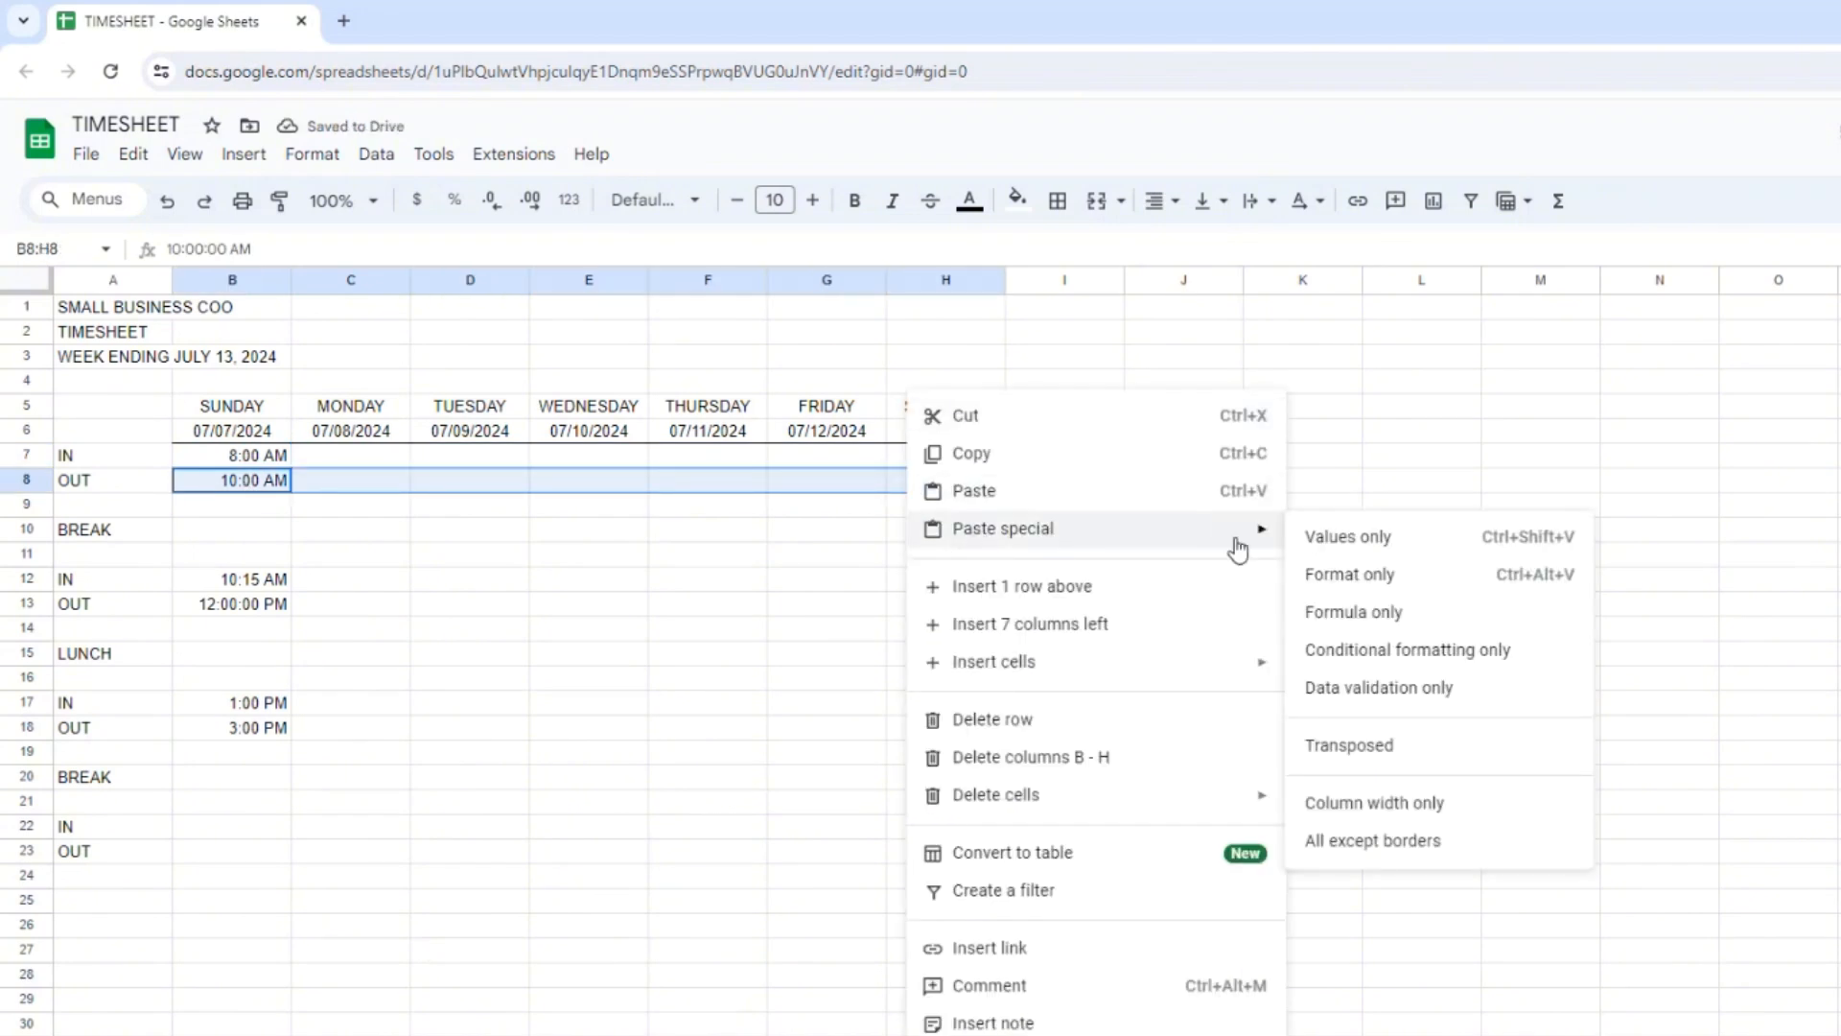
{"action": "left_click", "coordinate": [1360, 580]}
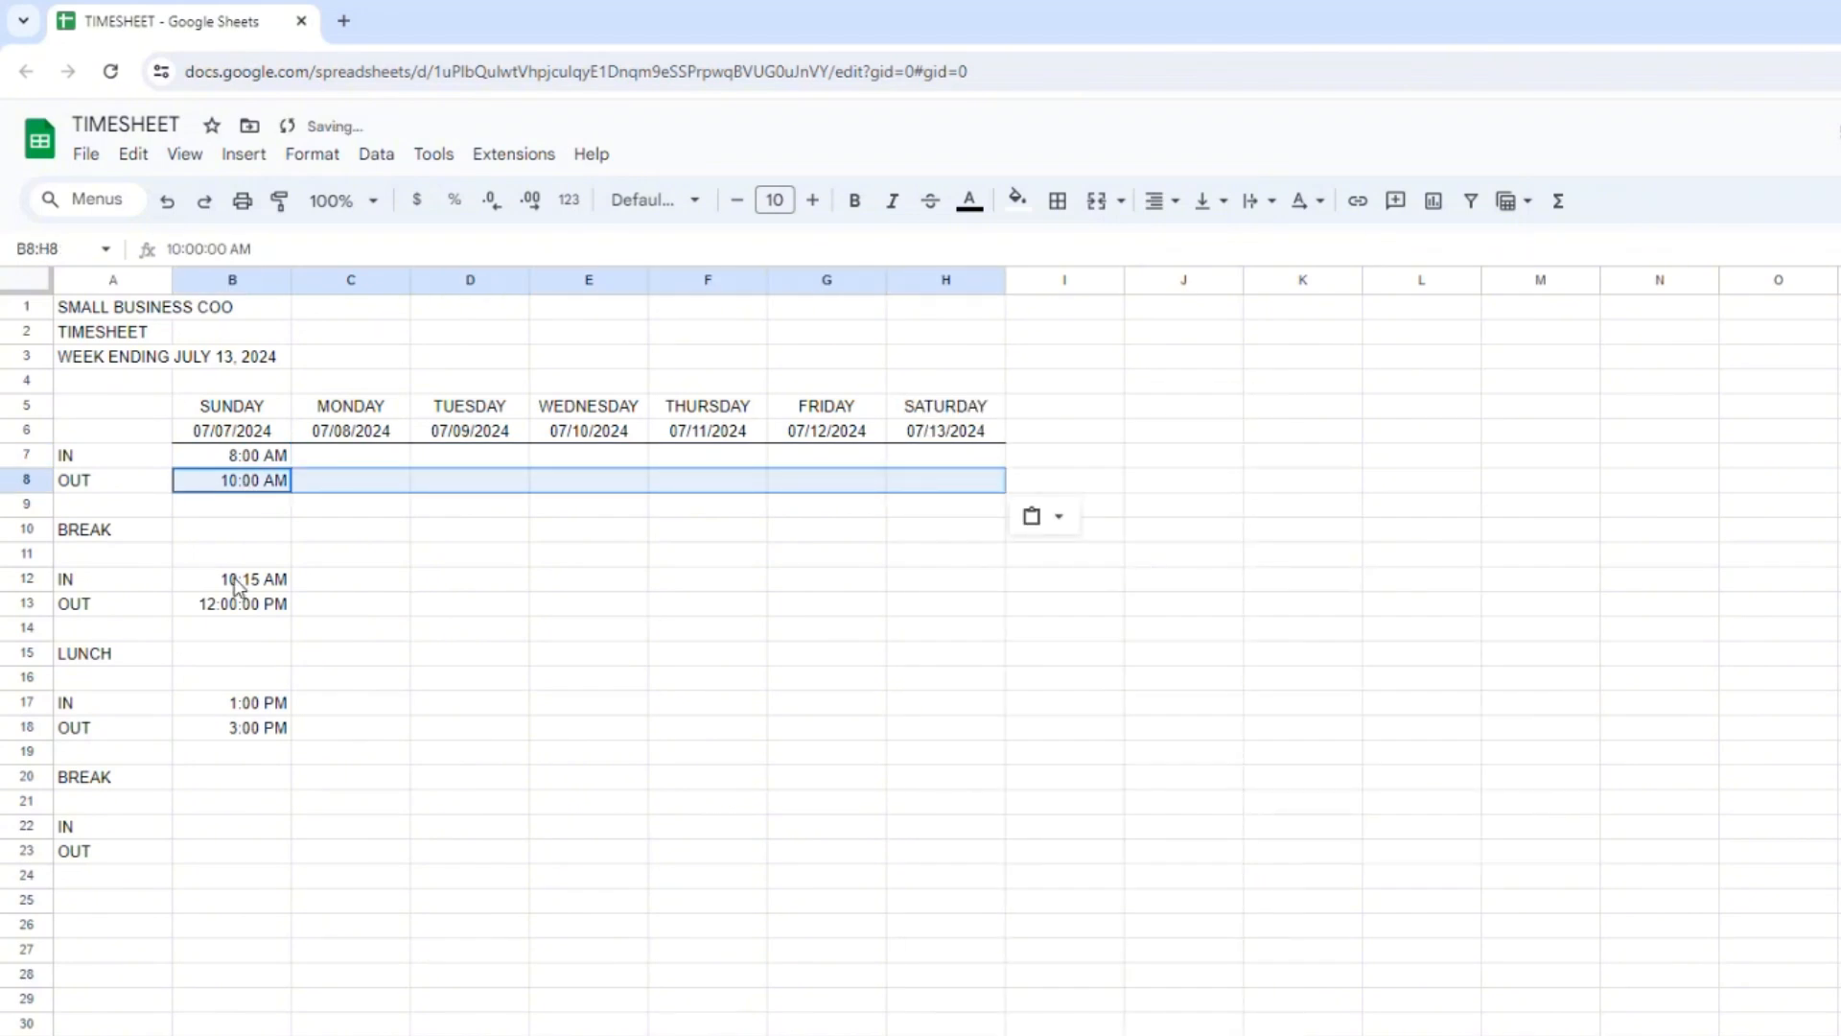
Paste only B7's copied time format onto the after-break rows B12:H13 and the after-lunch rows B17:H18.
{"action": "left_click_drag", "start_coordinate": [240, 581], "coordinate": [931, 609]}
{"action": "right_click", "coordinate": [930, 602]}
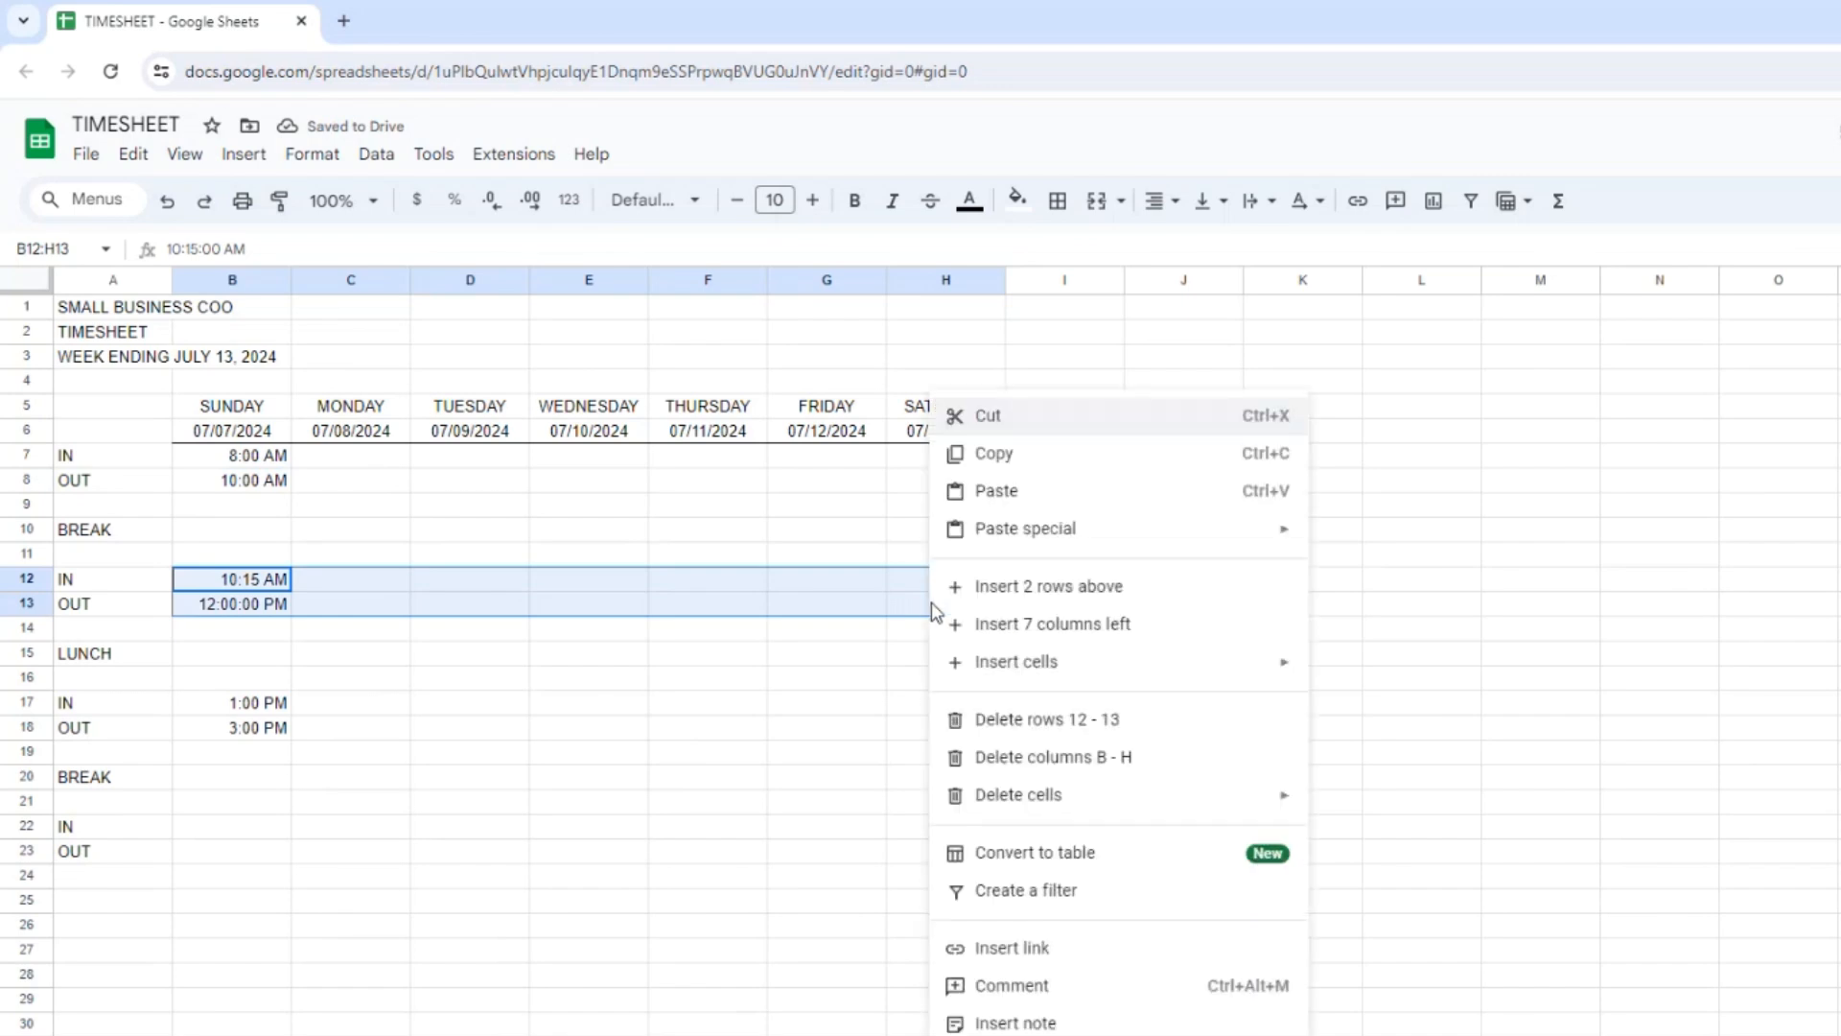
{"action": "mouse_move", "coordinate": [1220, 542]}
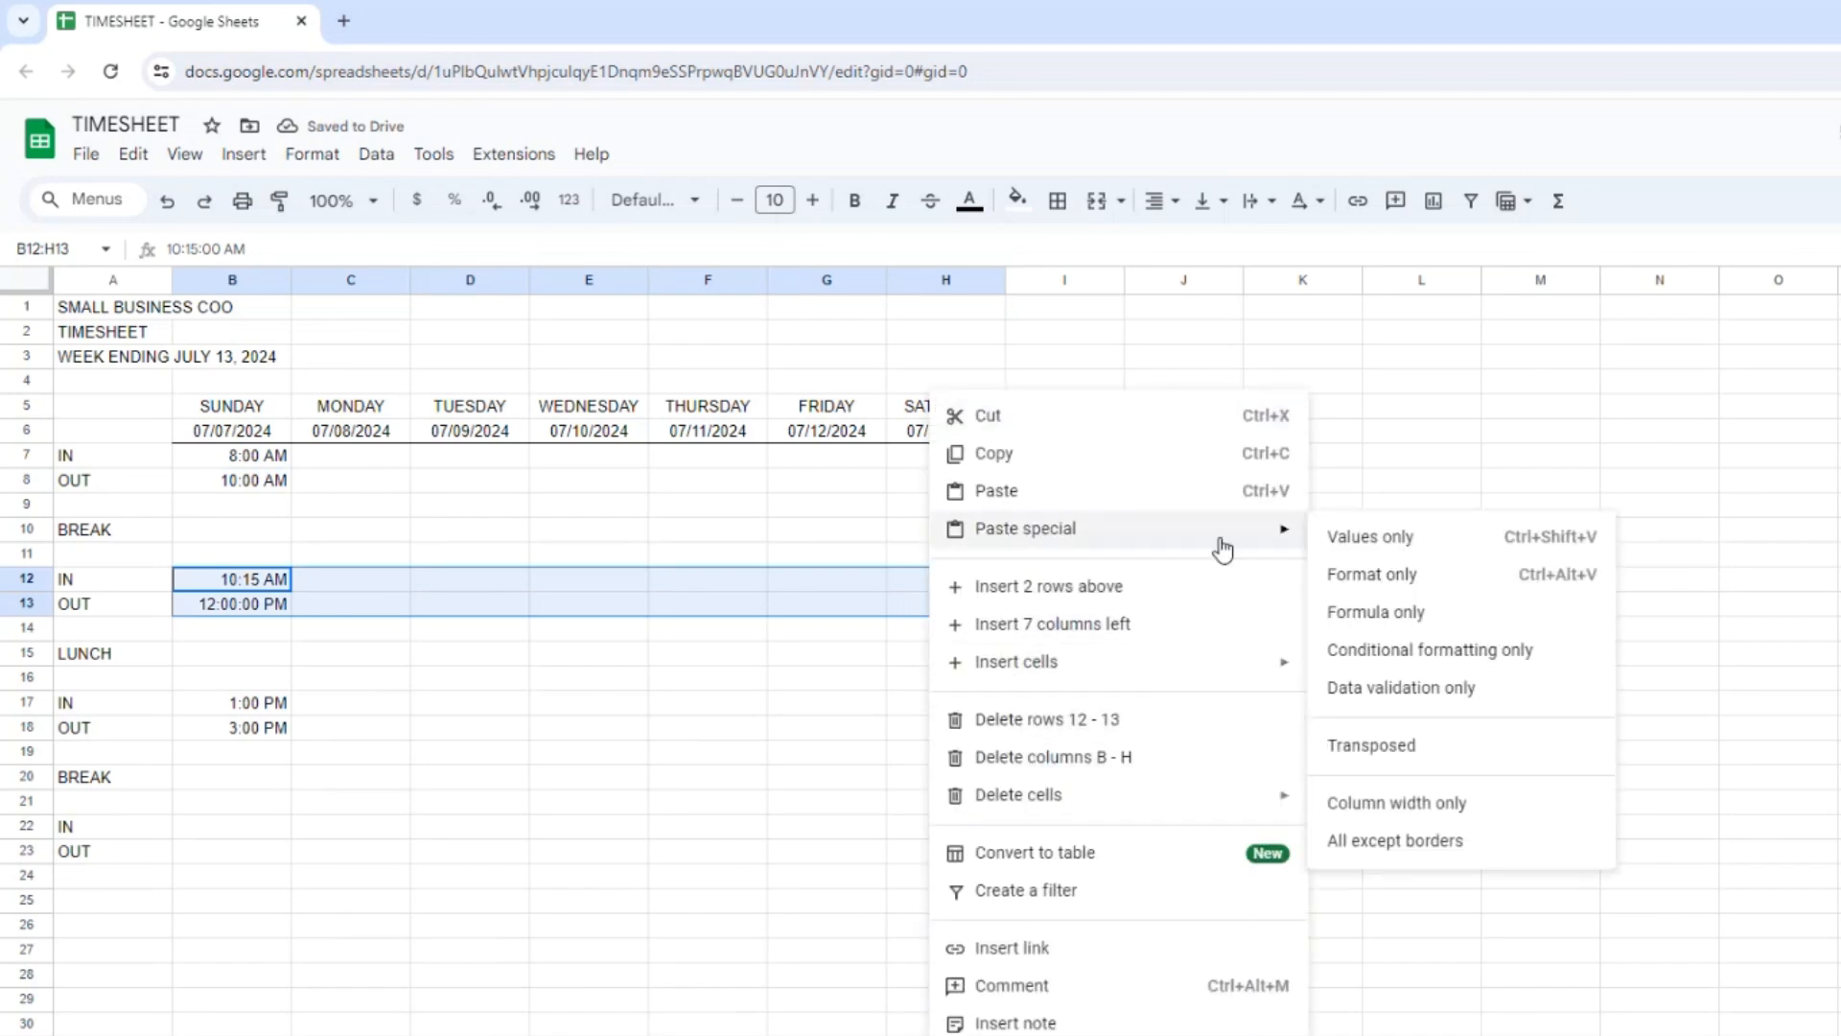
{"action": "left_click", "coordinate": [1352, 580]}
{"action": "left_click_drag", "start_coordinate": [236, 704], "coordinate": [951, 725]}
{"action": "right_click", "coordinate": [952, 724]}
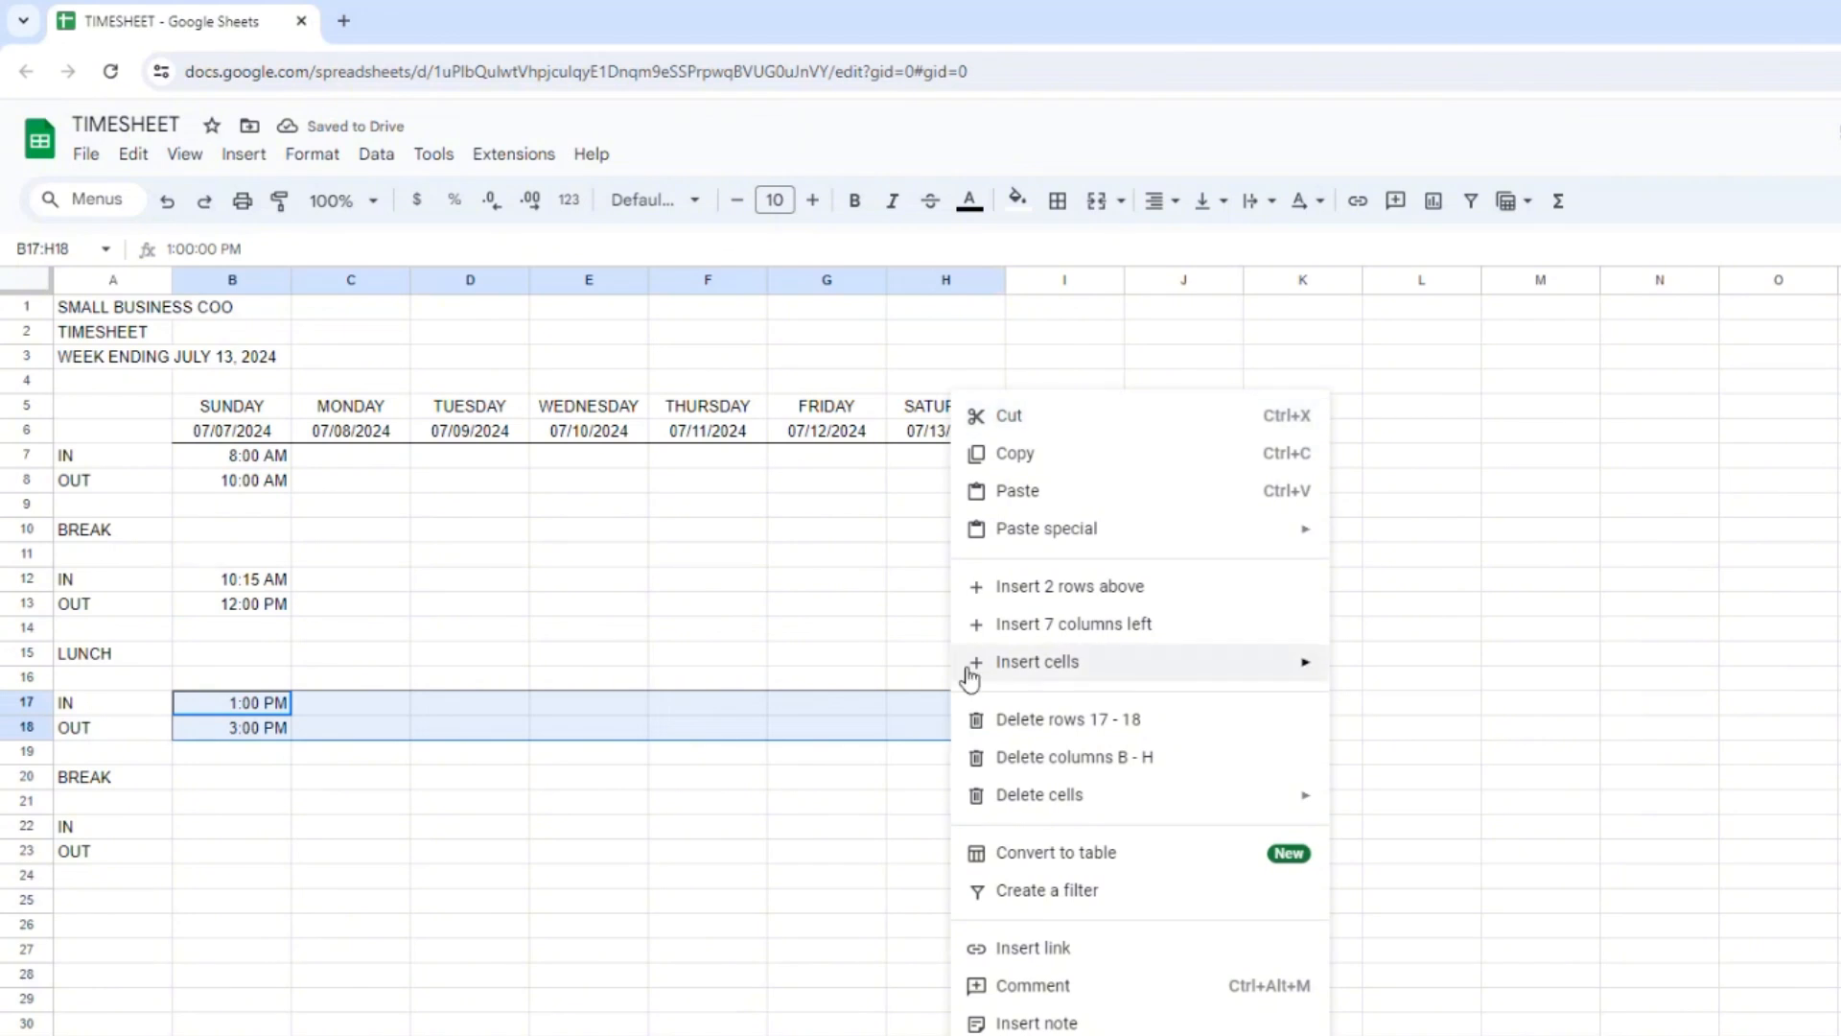
{"action": "mouse_move", "coordinate": [1262, 532]}
{"action": "left_click", "coordinate": [1393, 579]}
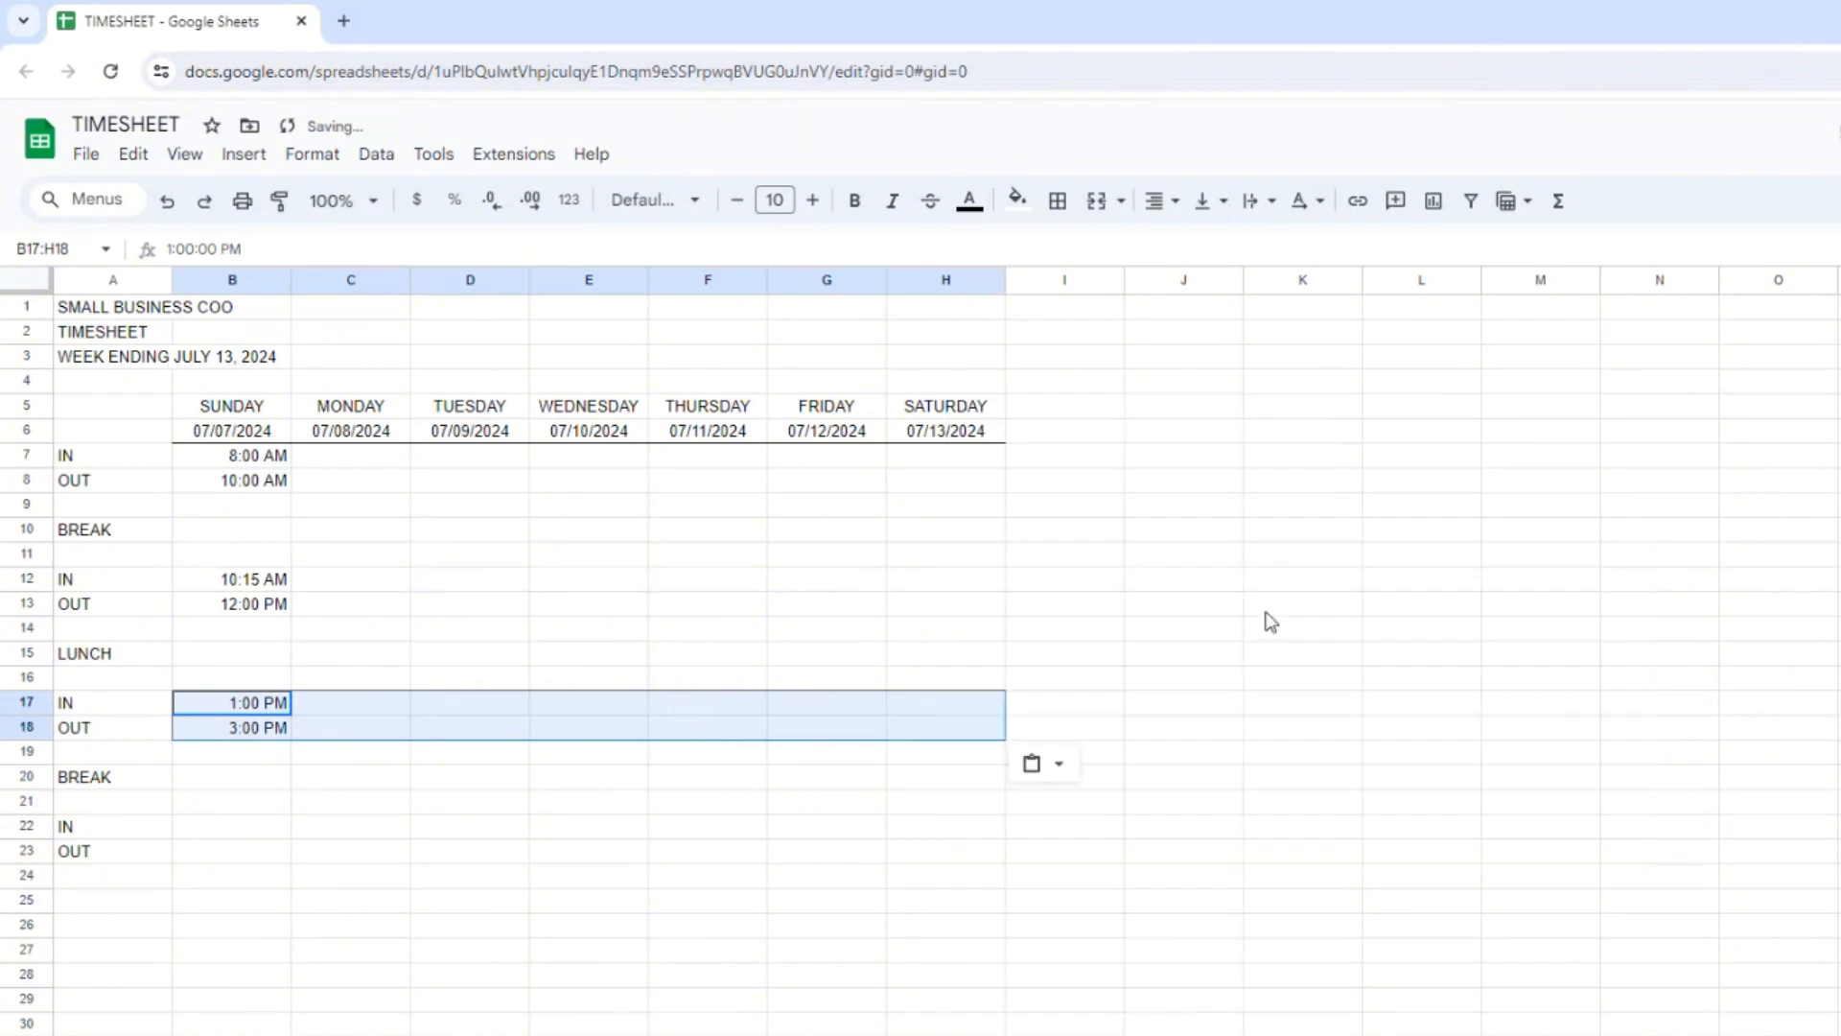
Paste only B7's copied time format onto the last IN and OUT rows, B22:H23.
{"action": "left_click_drag", "start_coordinate": [259, 826], "coordinate": [970, 850]}
{"action": "right_click", "coordinate": [966, 850]}
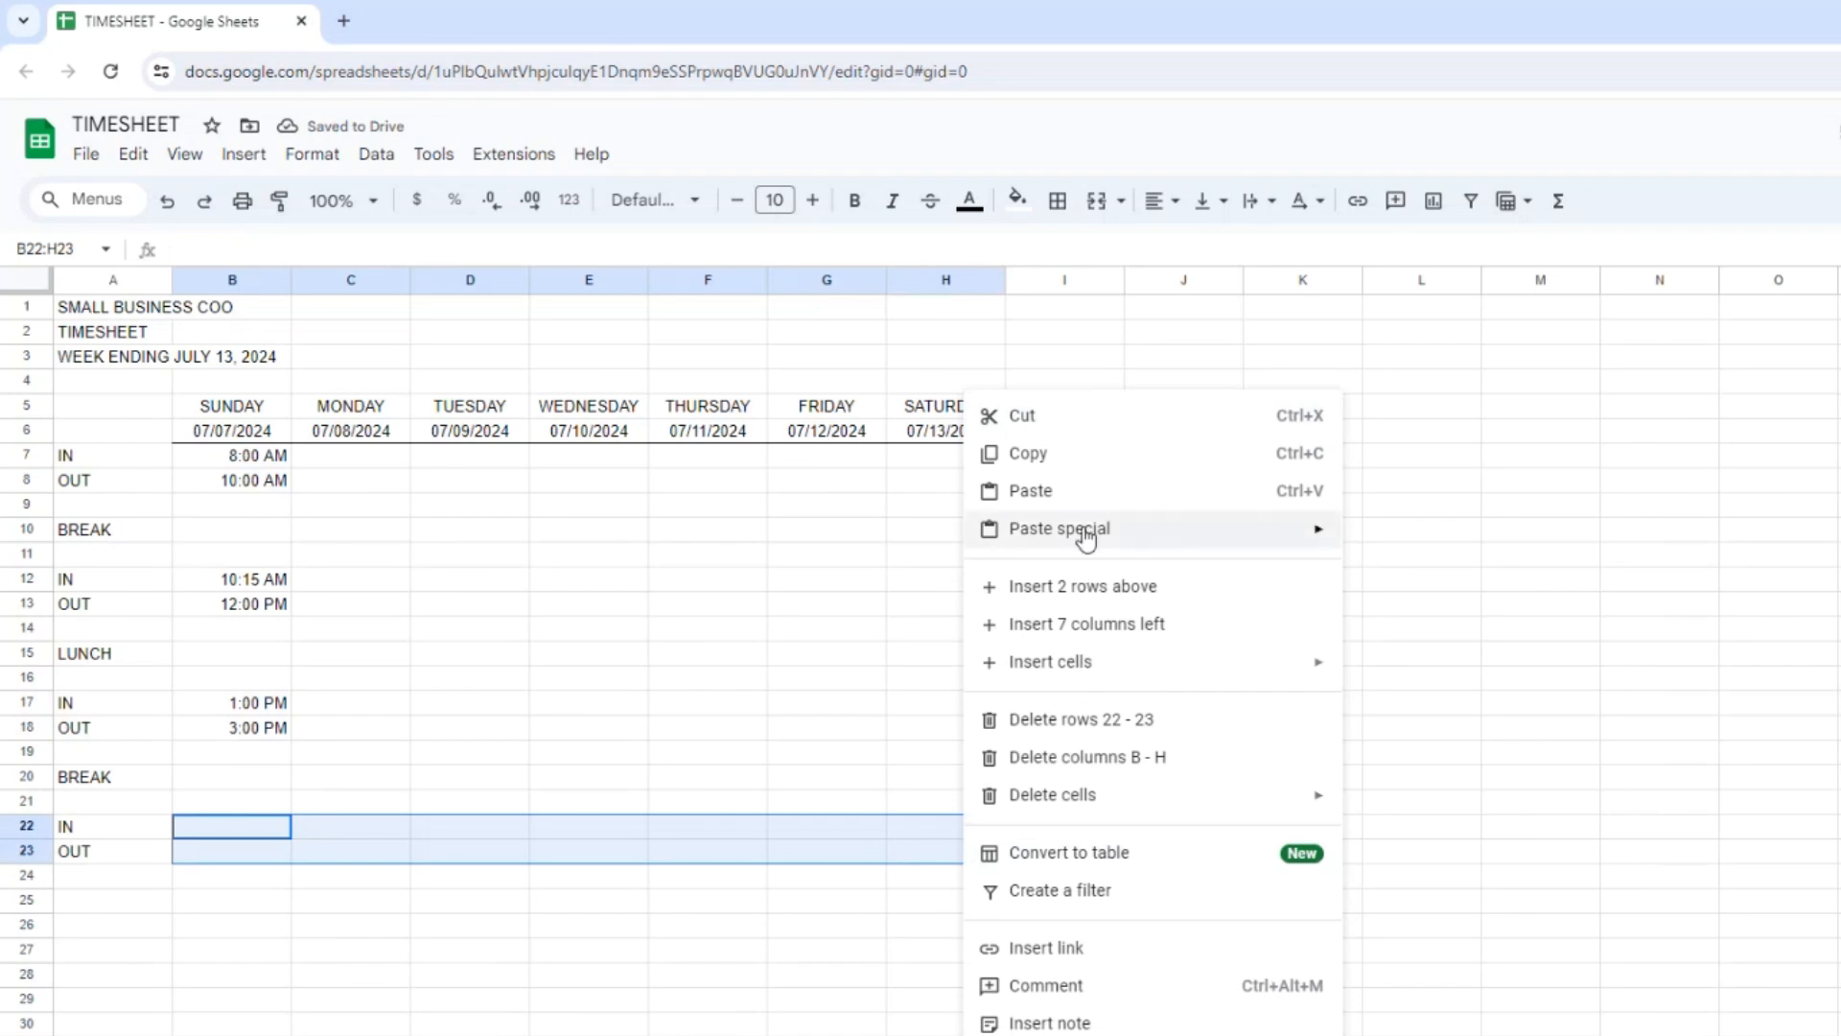
{"action": "mouse_move", "coordinate": [1081, 530]}
{"action": "left_click", "coordinate": [1397, 579]}
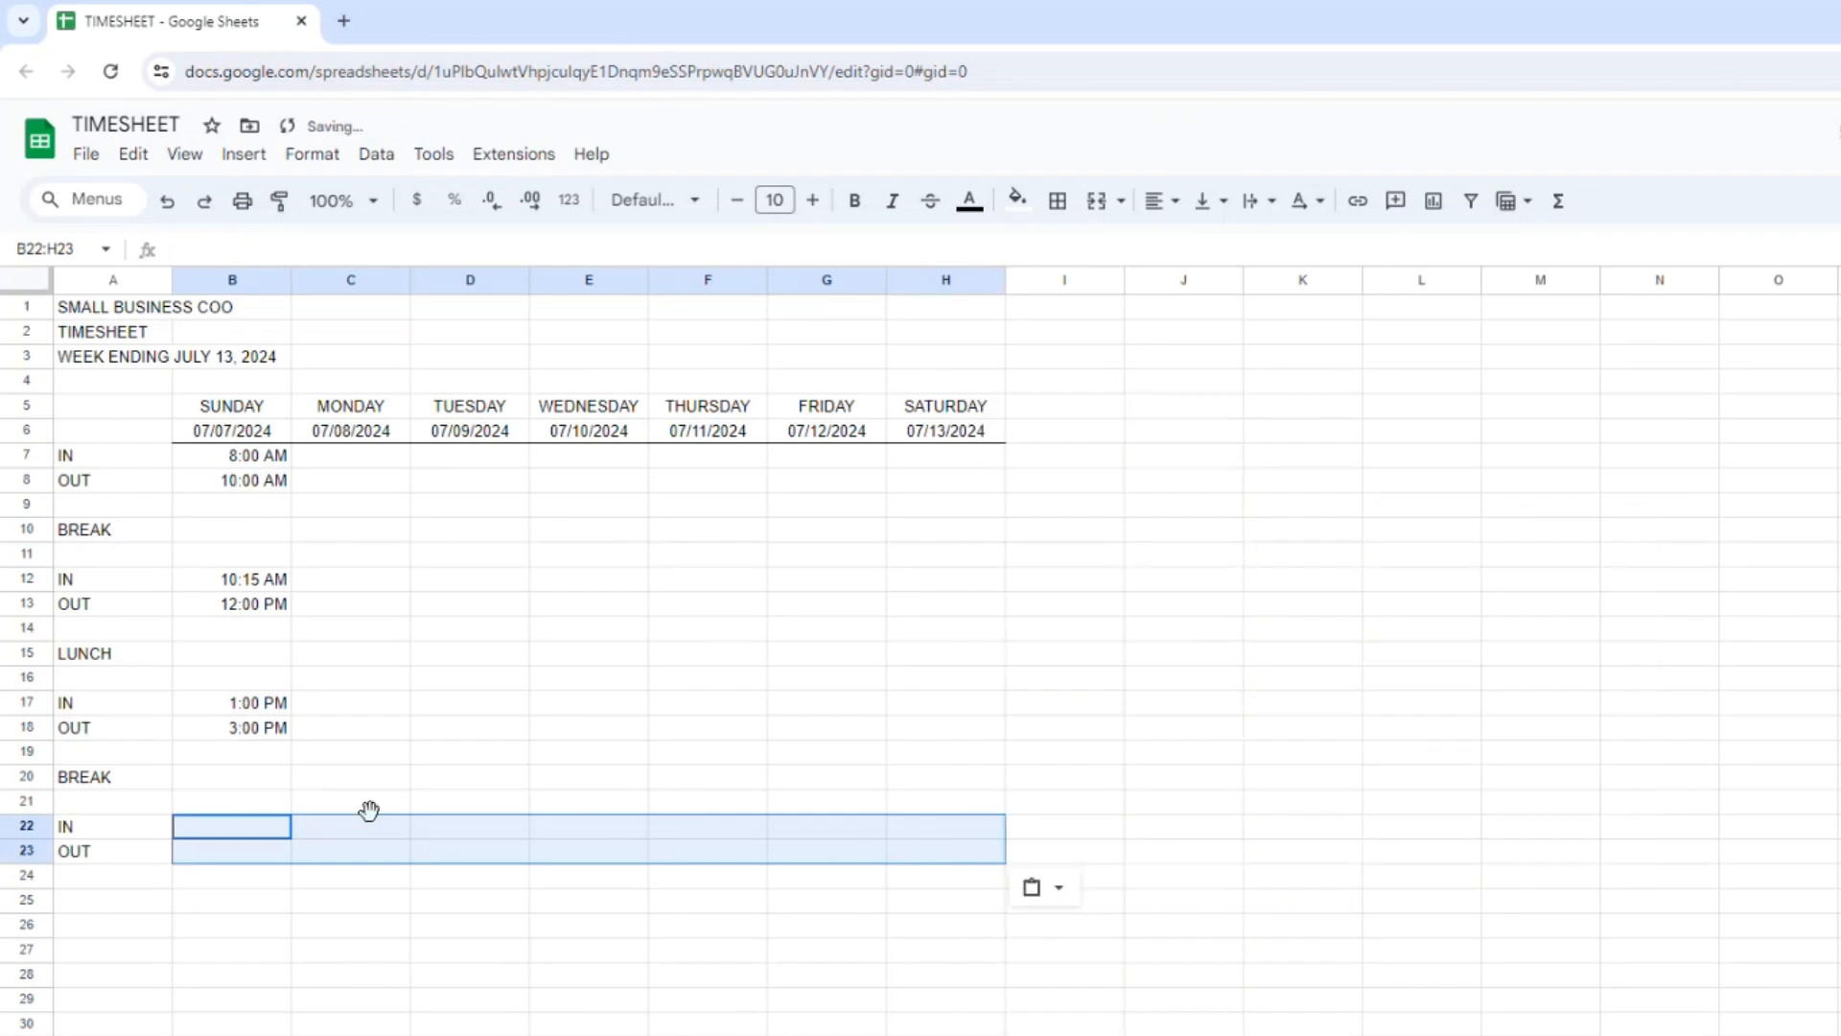
{"action": "left_click", "coordinate": [251, 709]}
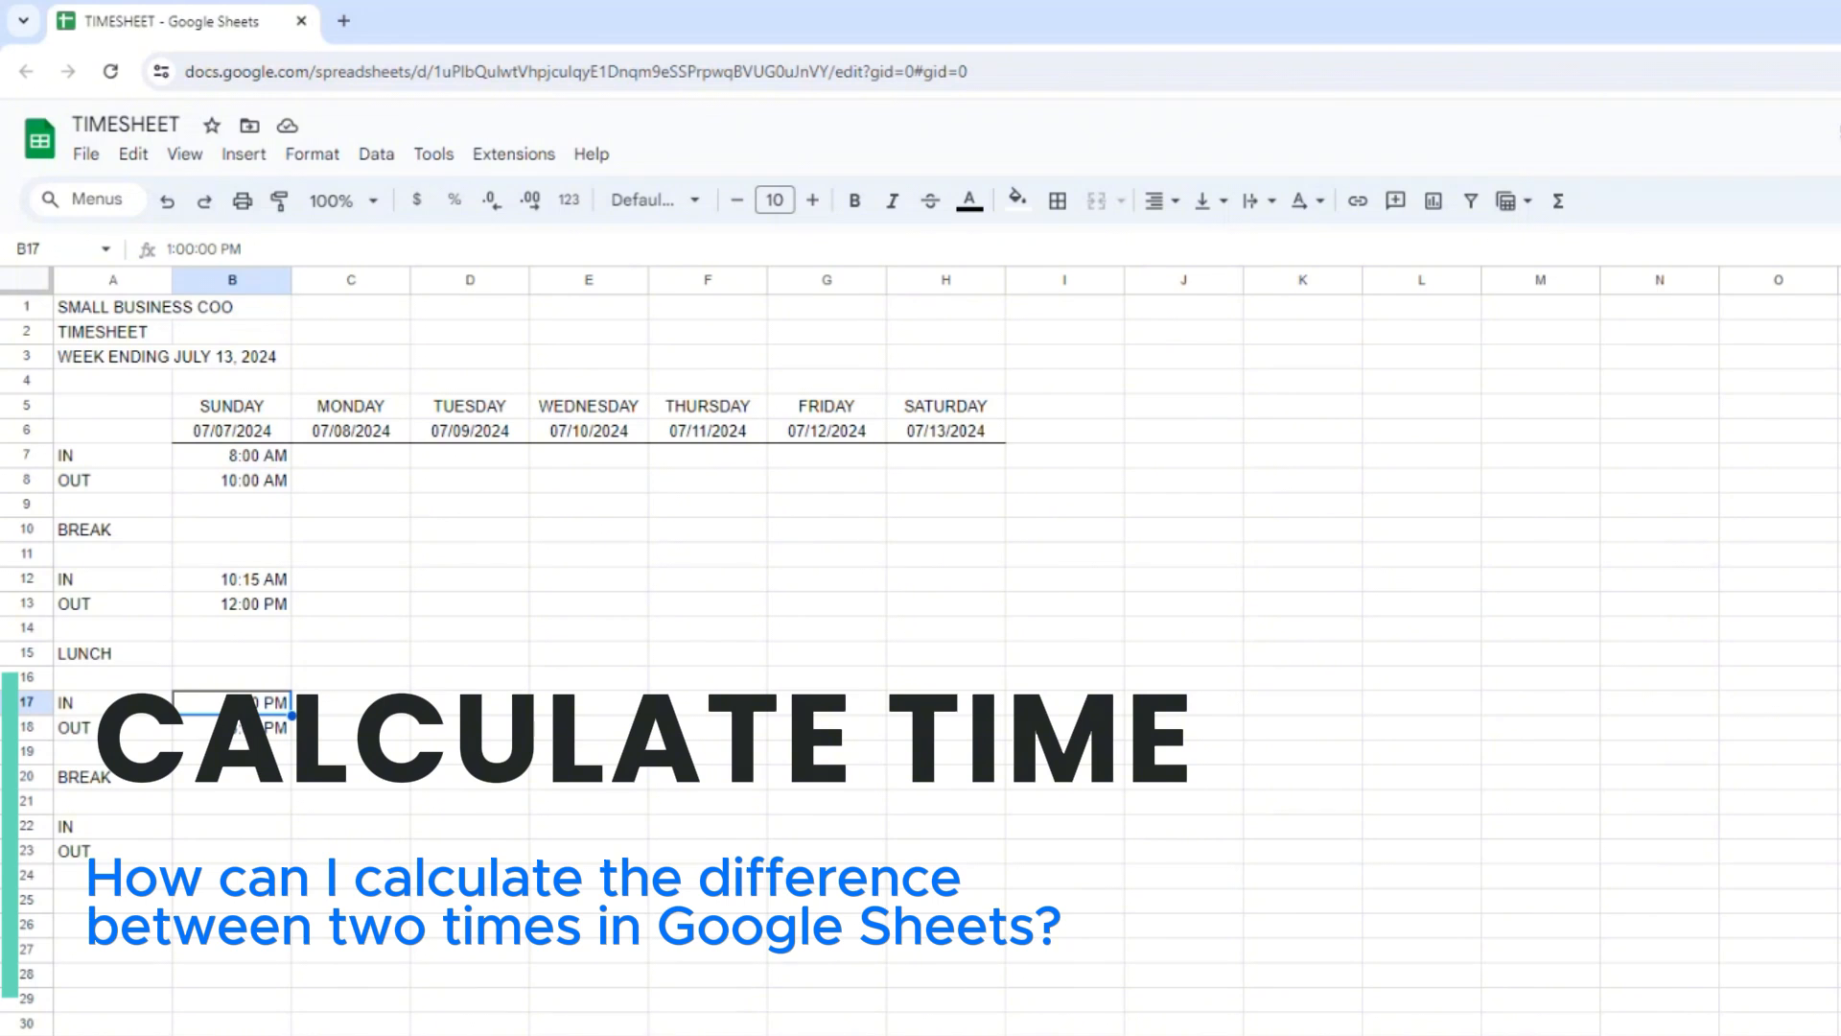
Enter the hours-worked formula =B8-B7 in B9 and fill it across to Saturday in H9.
{"action": "left_click", "coordinate": [233, 506]}
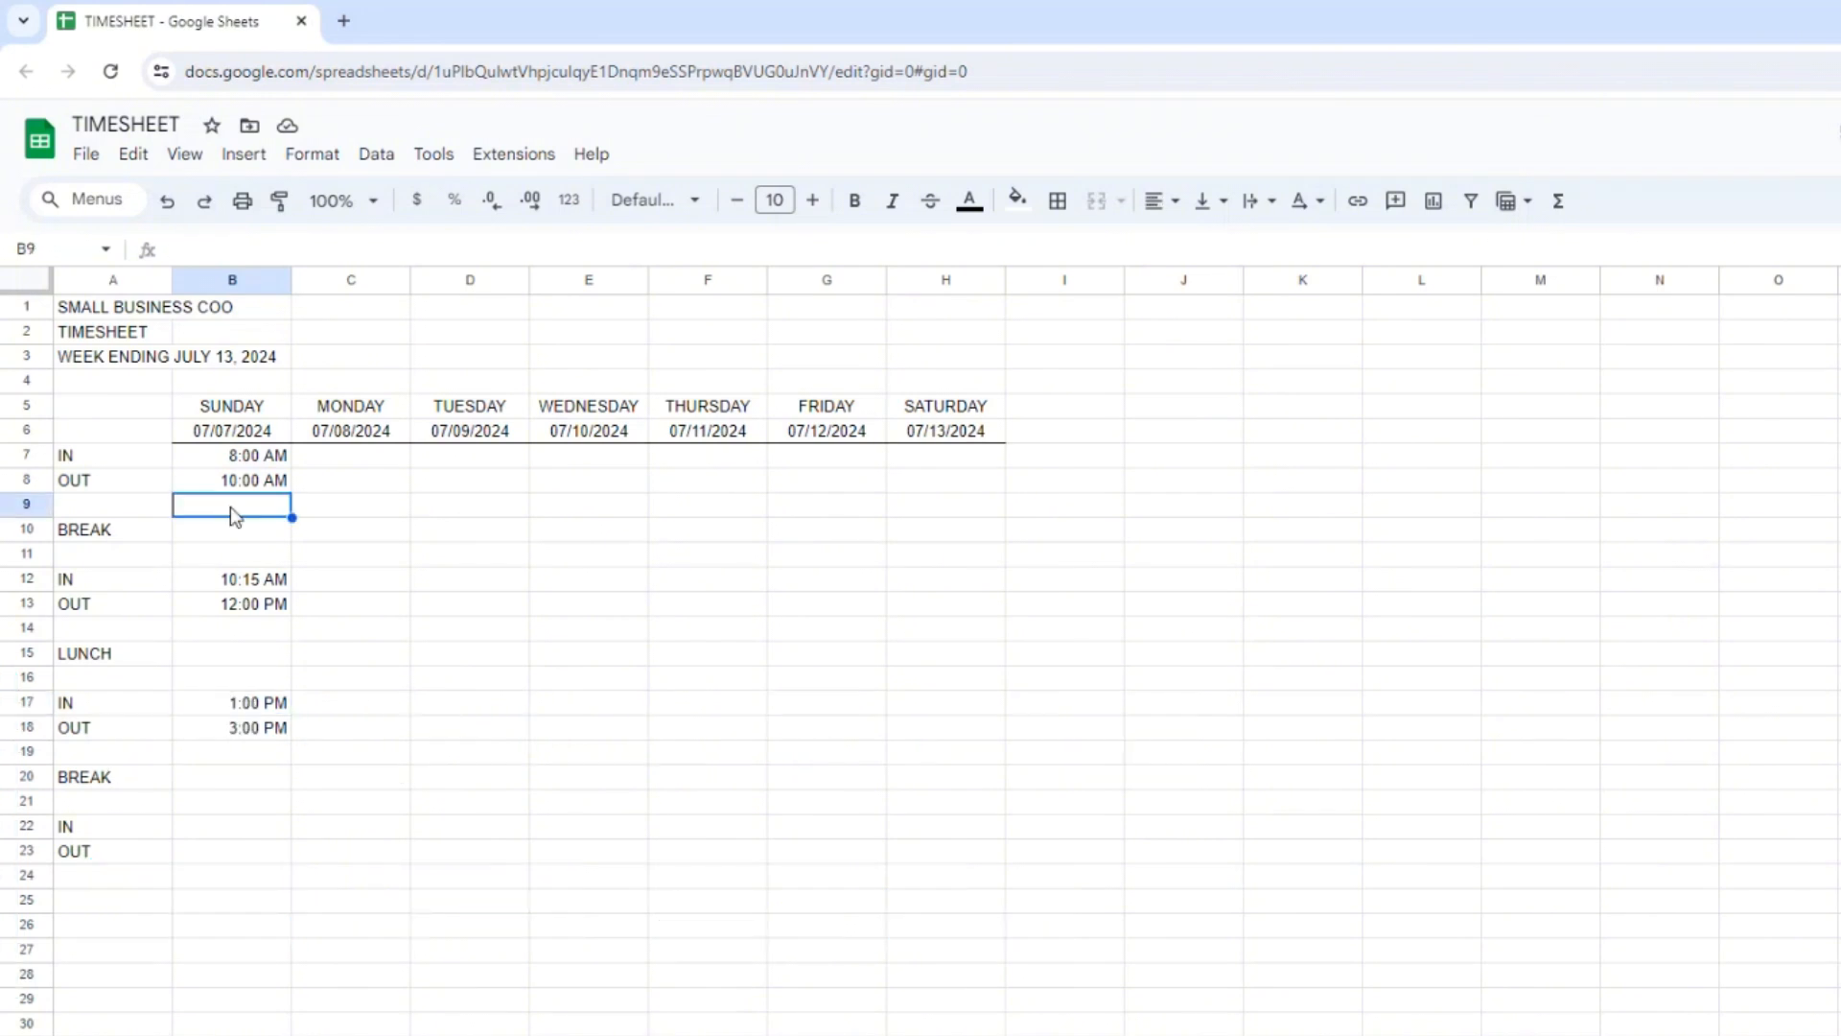
{"action": "type", "text": "=B8-"}
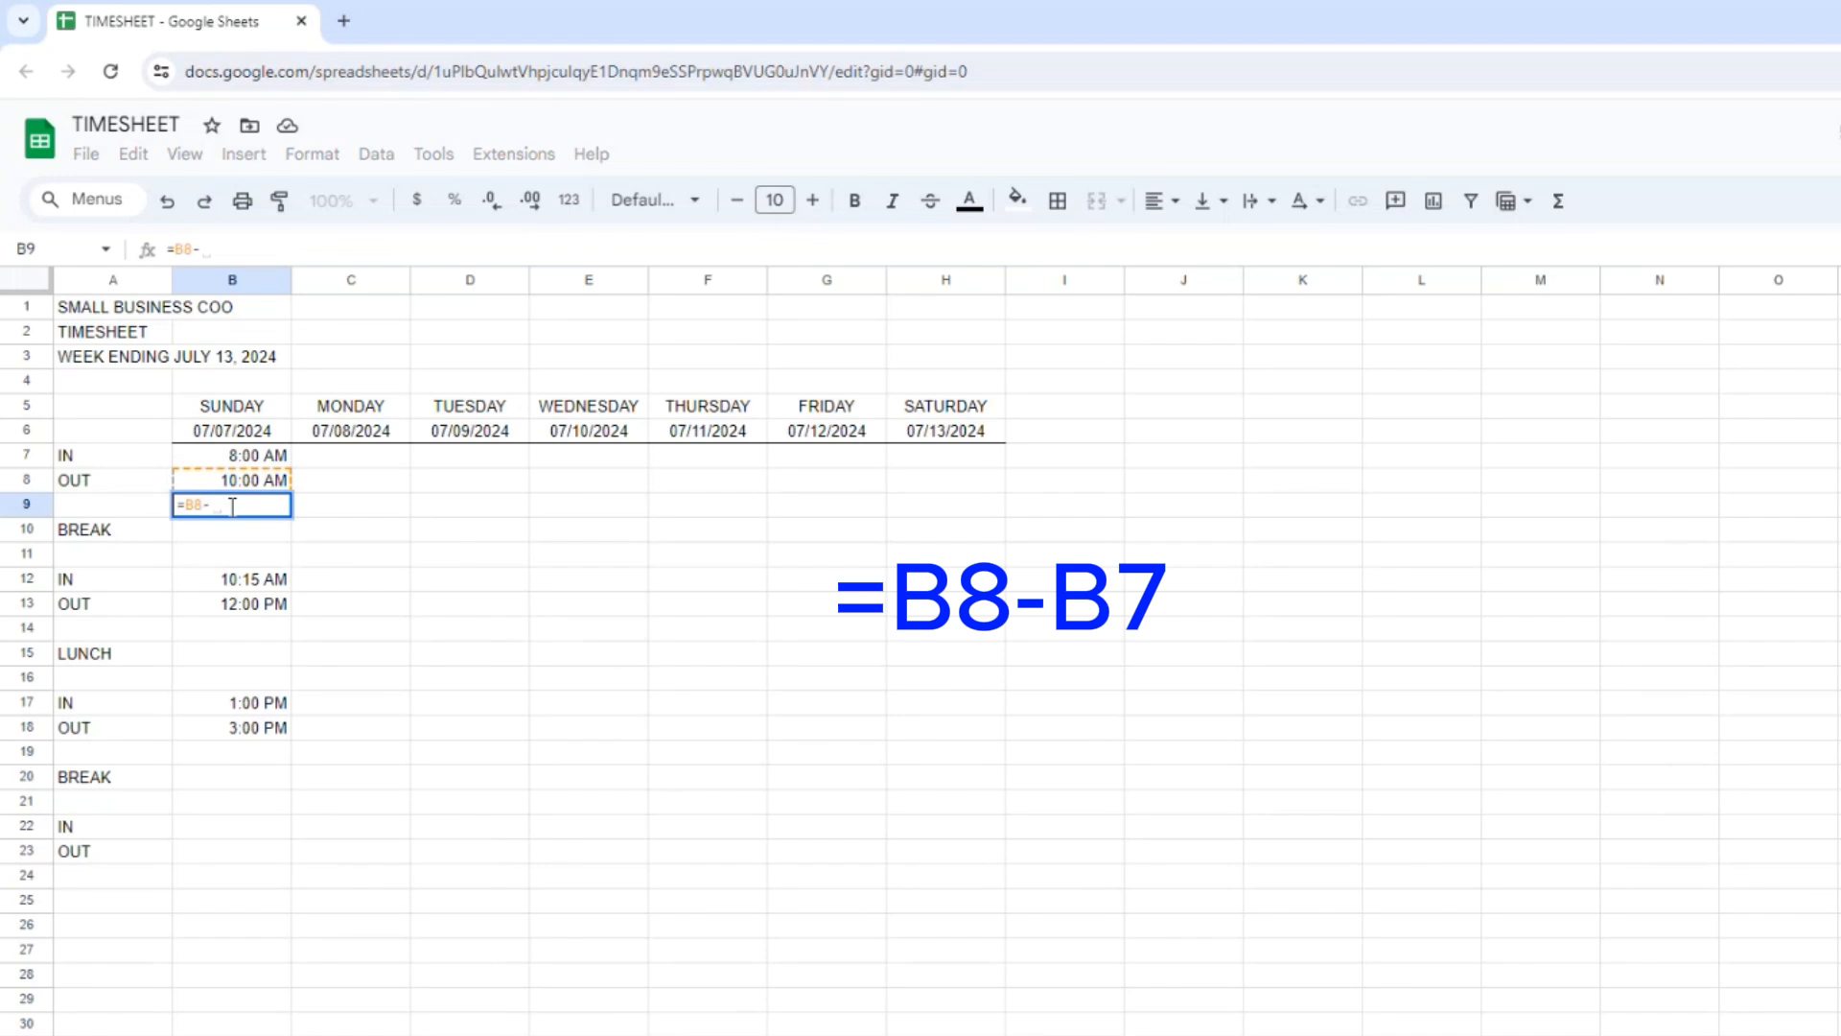
{"action": "type", "text": "B7"}
{"action": "key", "text": "Return"}
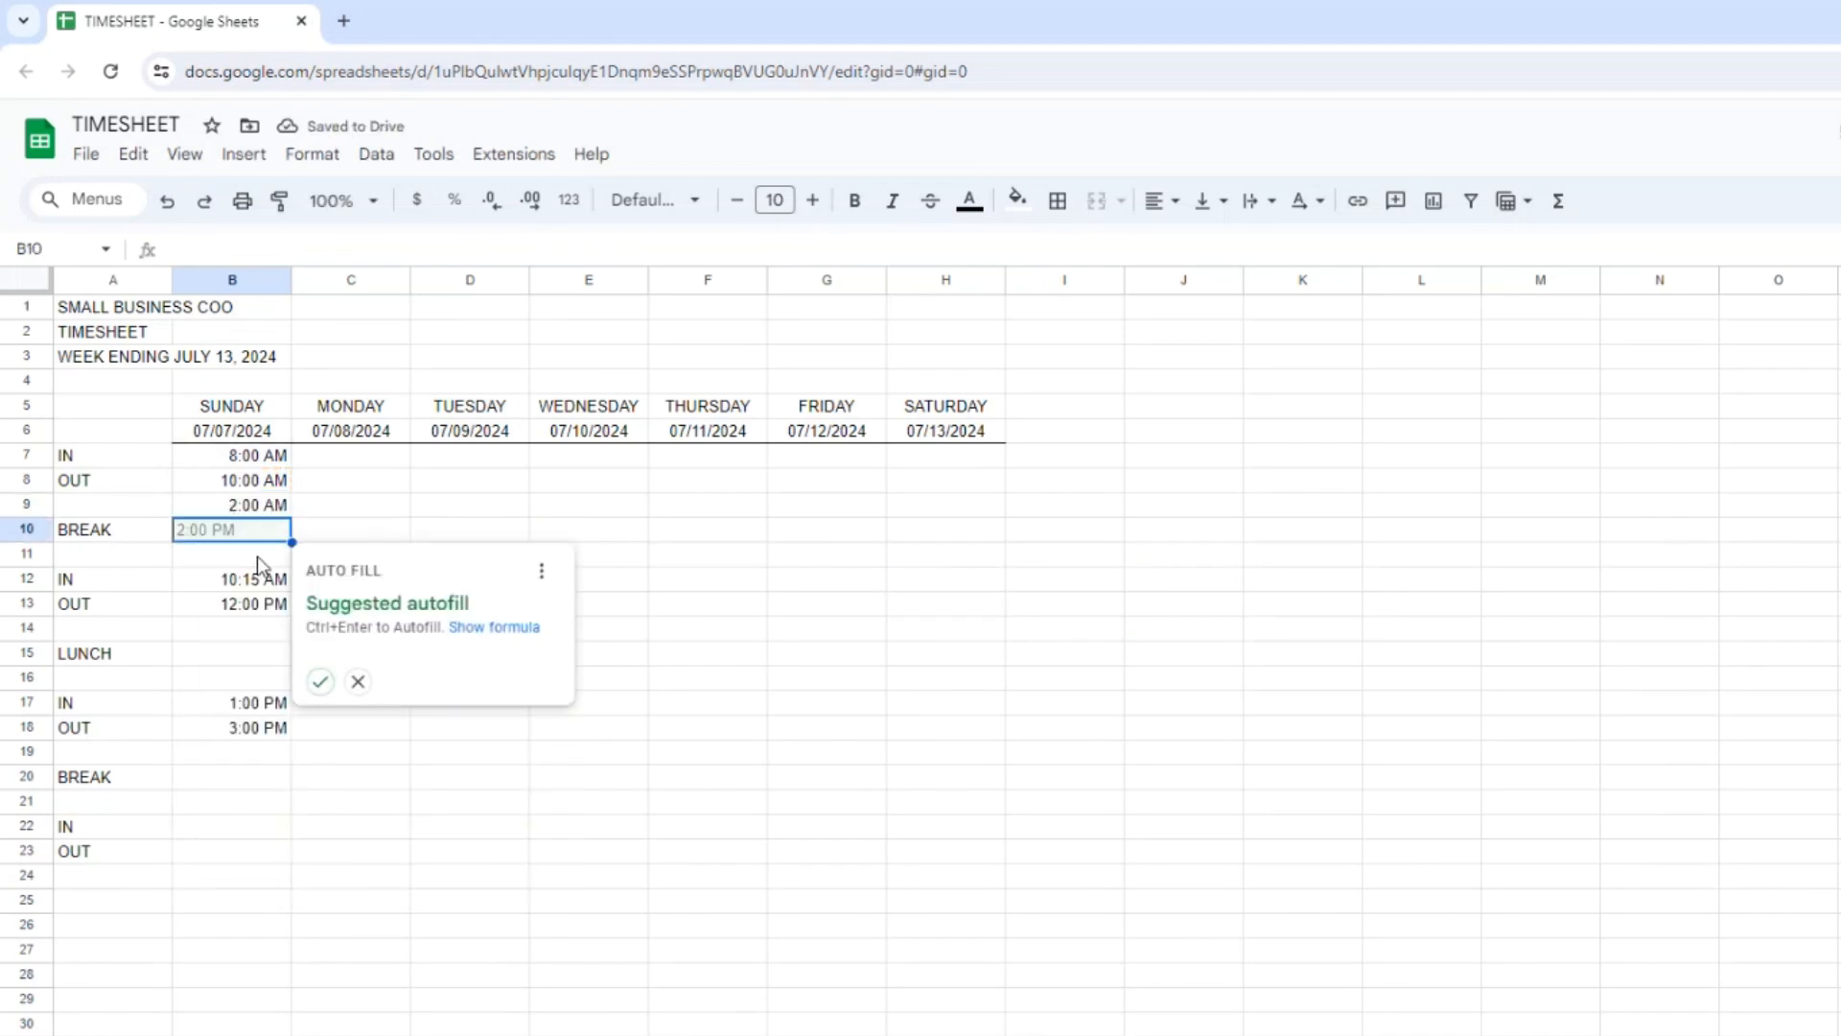
{"action": "left_click", "coordinate": [256, 506]}
{"action": "left_click_drag", "start_coordinate": [290, 516], "coordinate": [961, 504]}
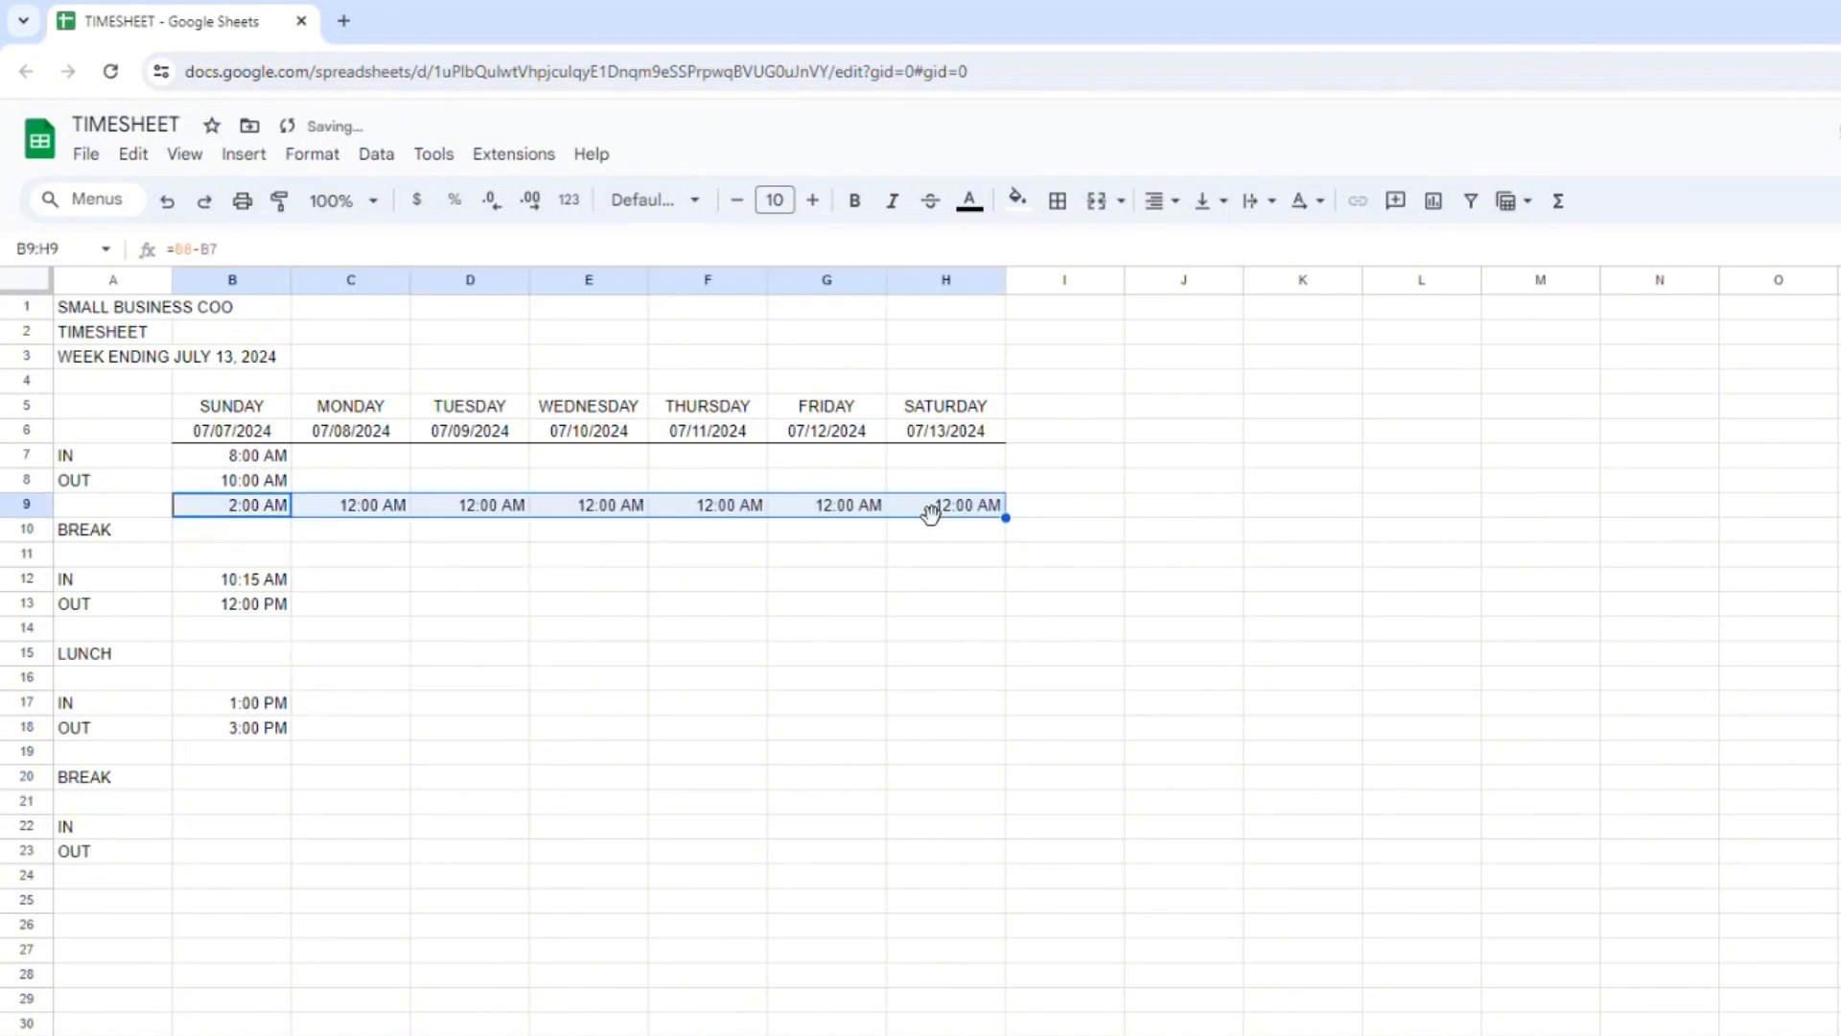
Copy the hours-worked formulas in B9:H9 to rows 14, 19 and 24, starting in column B.
{"action": "key", "text": "ctrl+c"}
{"action": "key", "text": "Down"}
{"action": "key", "text": "Down"}
{"action": "key", "text": "Down"}
{"action": "key", "text": "Down"}
{"action": "key", "text": "Down"}
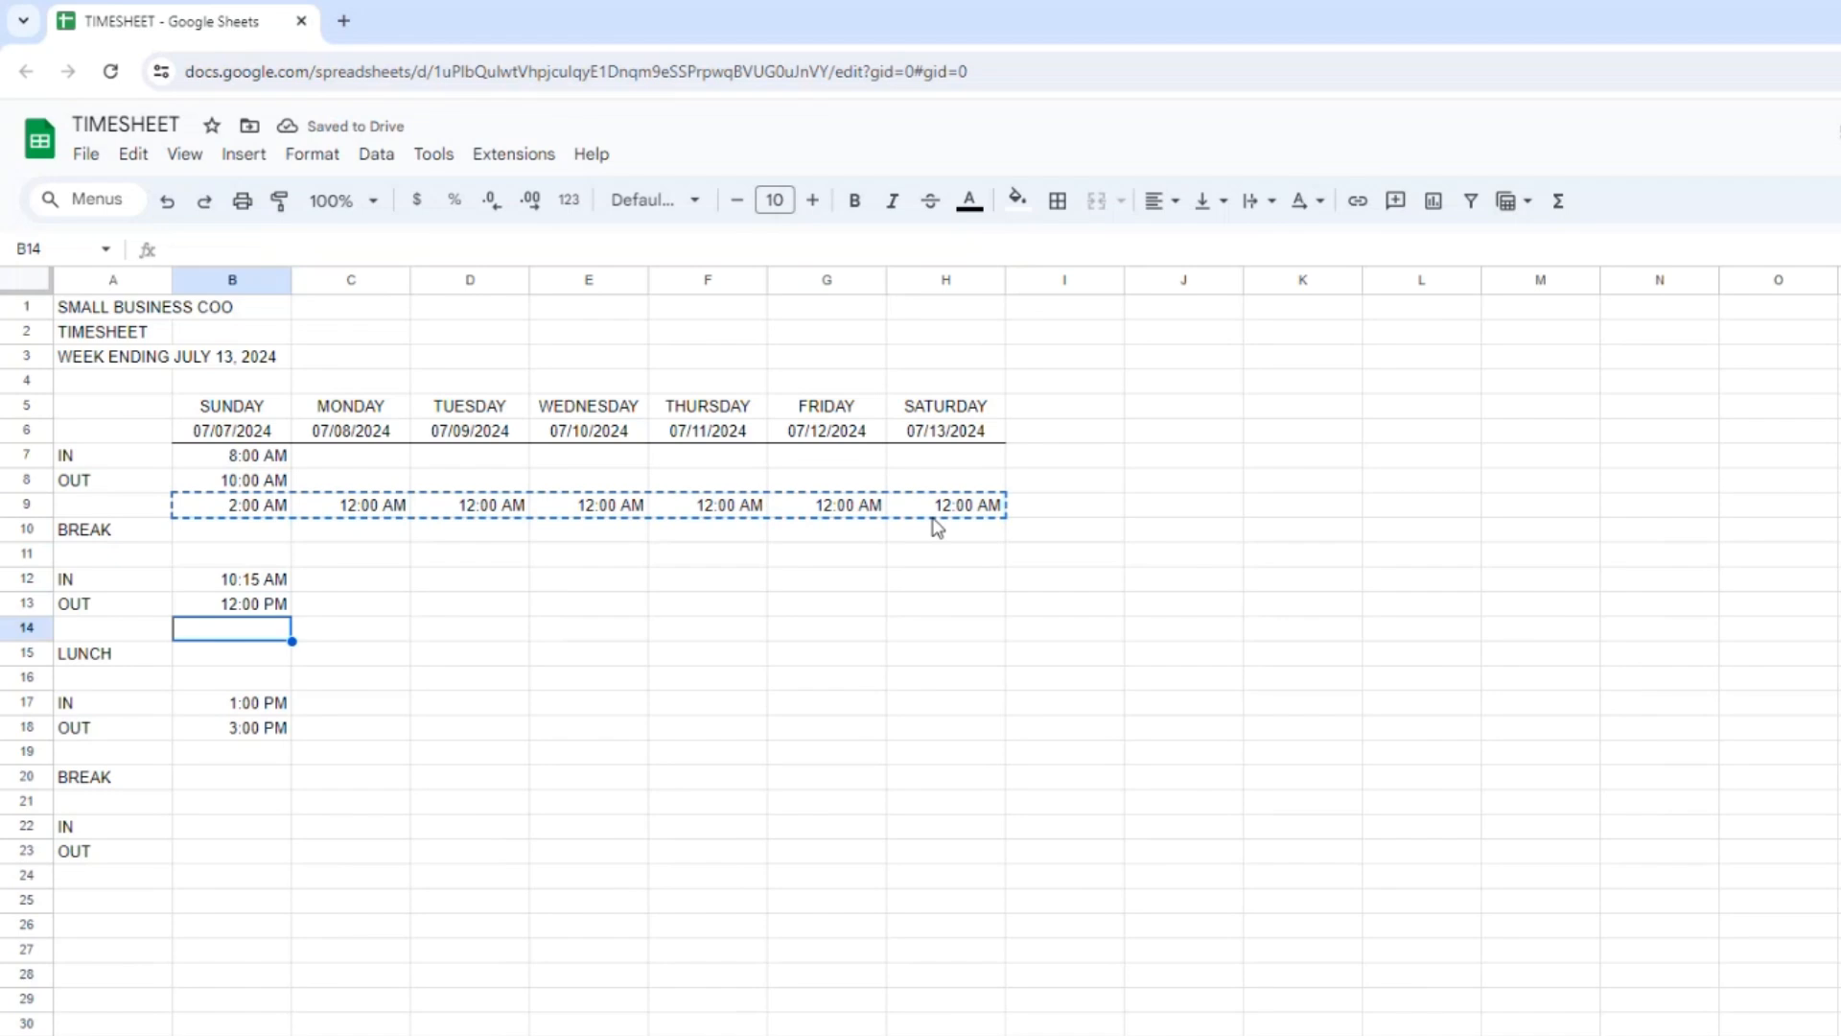
{"action": "key", "text": "ctrl+v"}
{"action": "key", "text": "Down"}
{"action": "key", "text": "Down"}
{"action": "key", "text": "Down"}
{"action": "key", "text": "Down"}
{"action": "key", "text": "Down"}
{"action": "key", "text": "ctrl+v"}
{"action": "key", "text": "Down"}
{"action": "key", "text": "Down"}
{"action": "key", "text": "Down"}
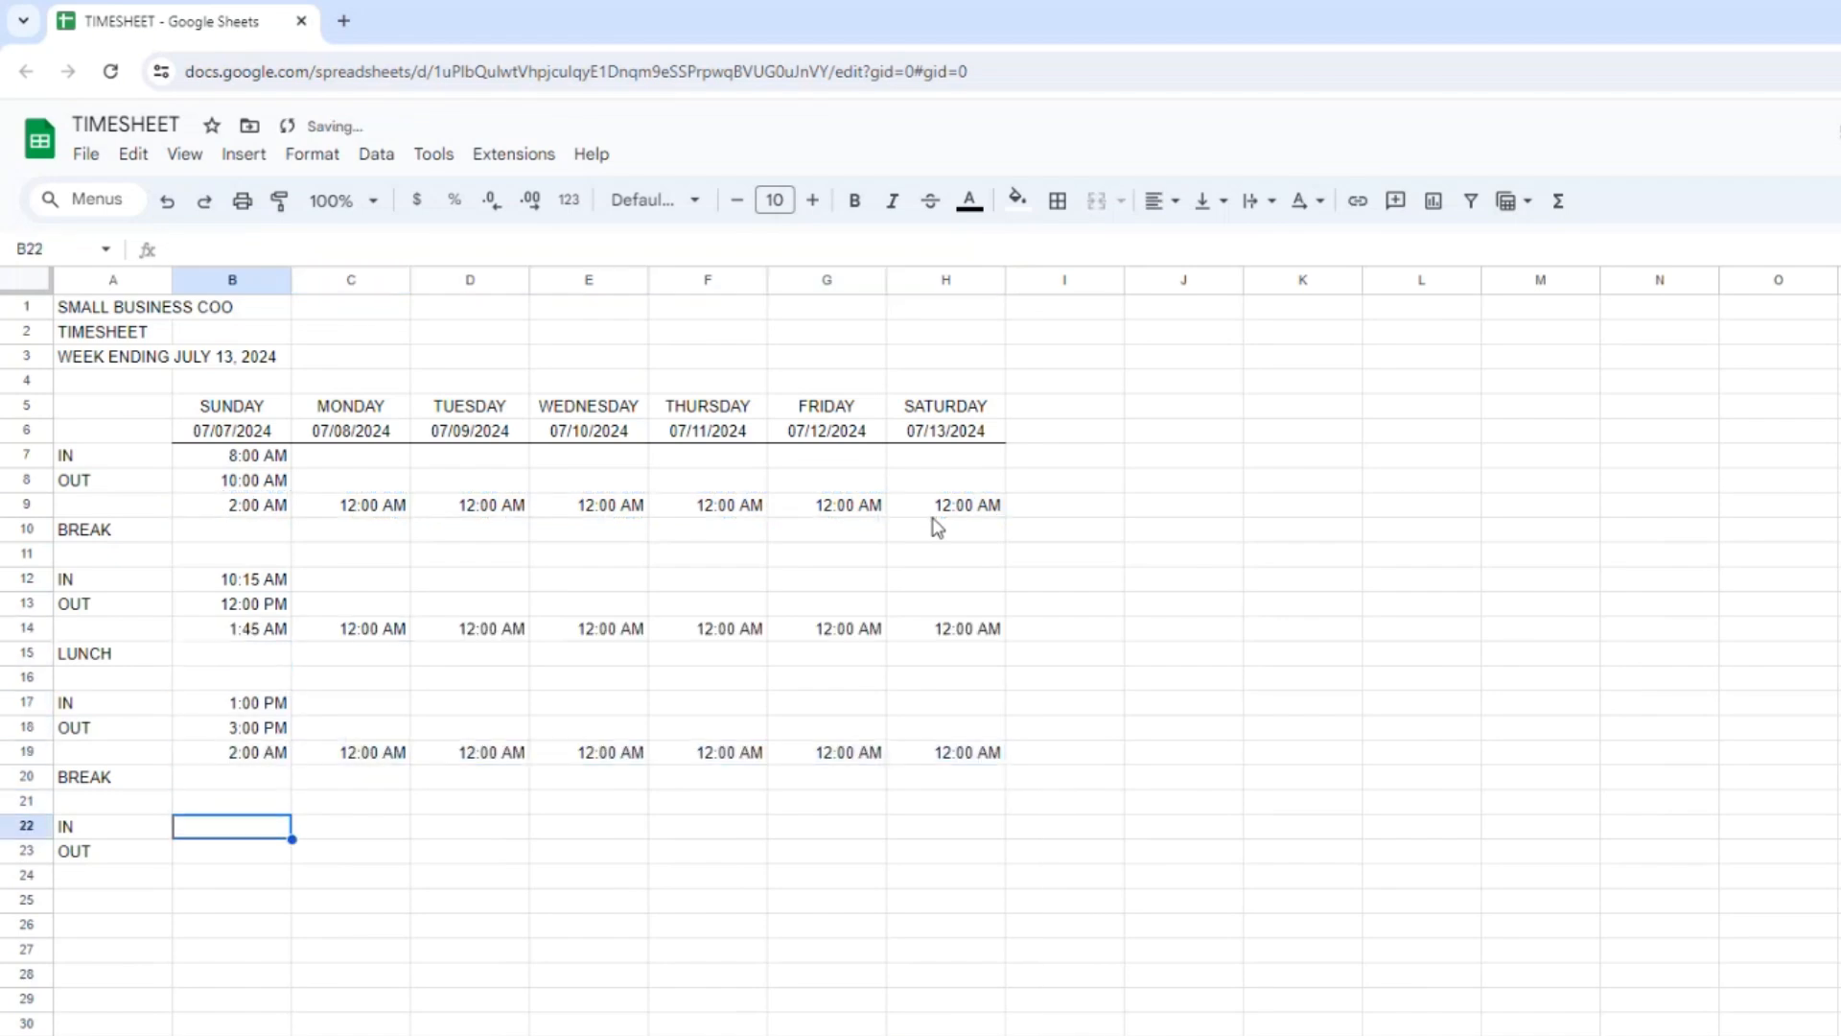
{"action": "key", "text": "Down"}
{"action": "key", "text": "Down"}
{"action": "key", "text": "ctrl+v"}
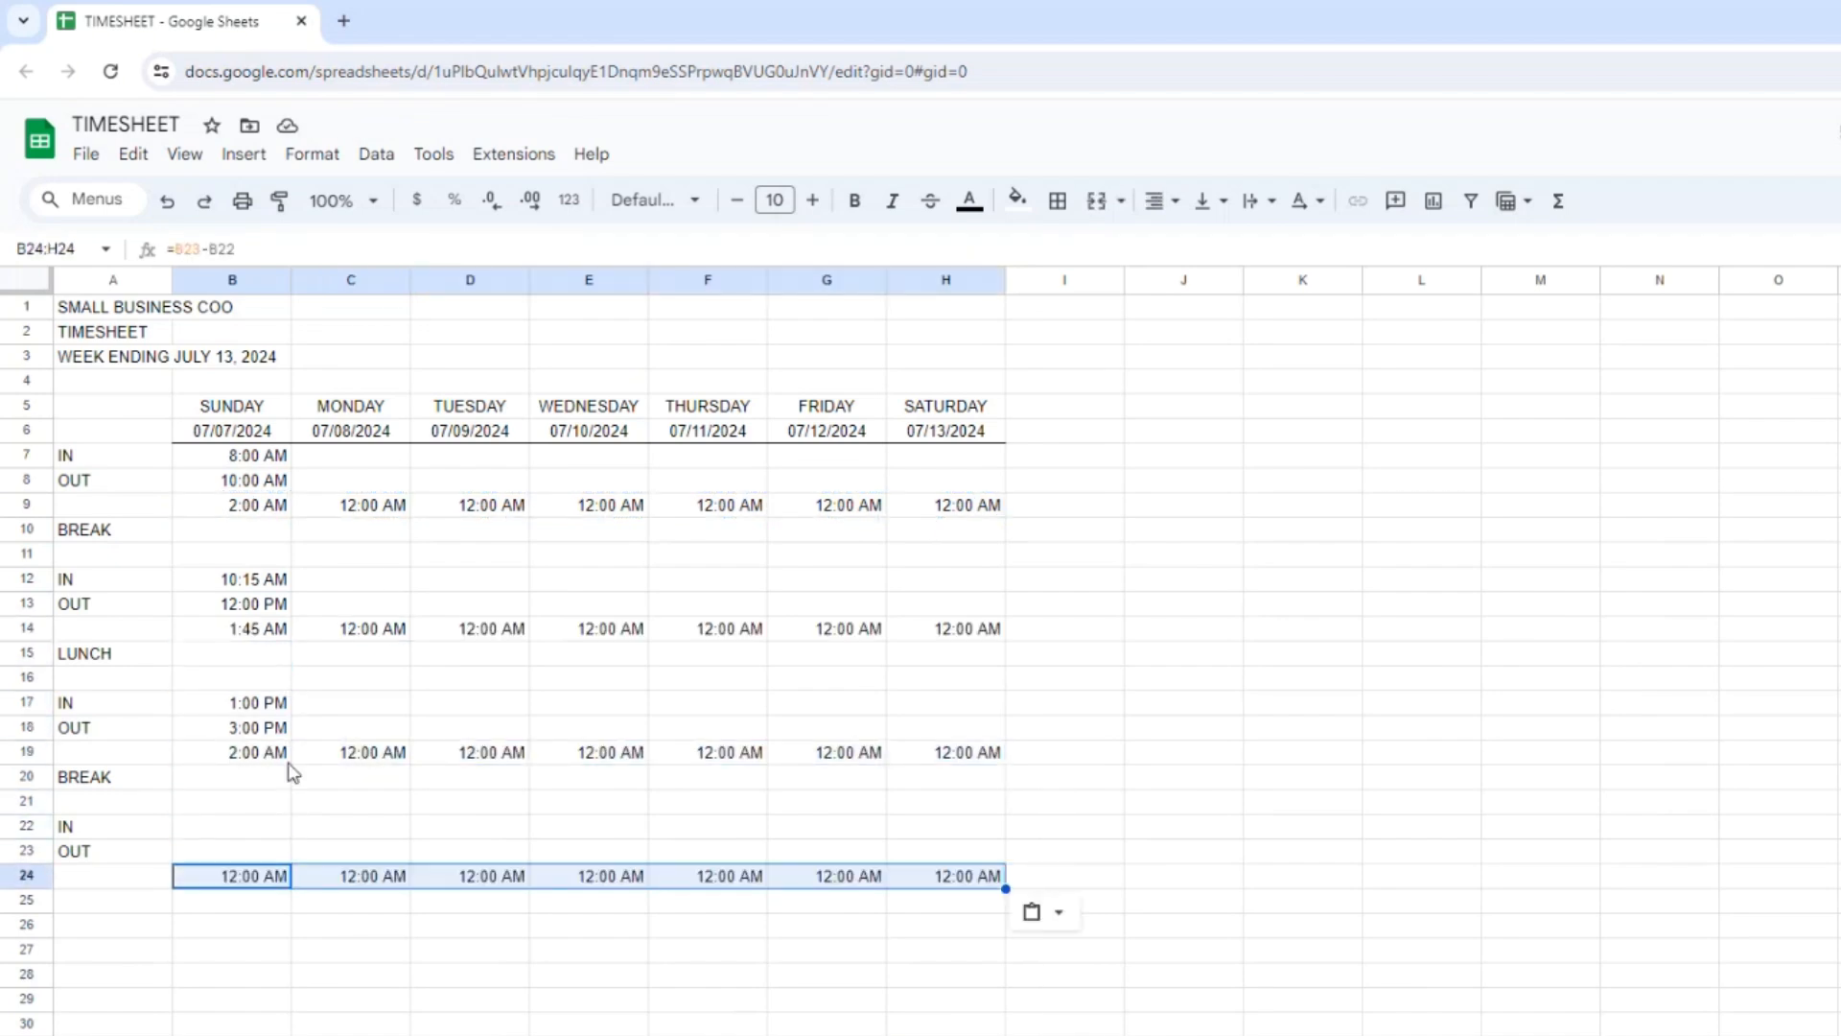
Enter Sunday's last IN time 3:15PM in B22 and OUT time 5:00 PM in B23.
{"action": "left_click", "coordinate": [214, 829]}
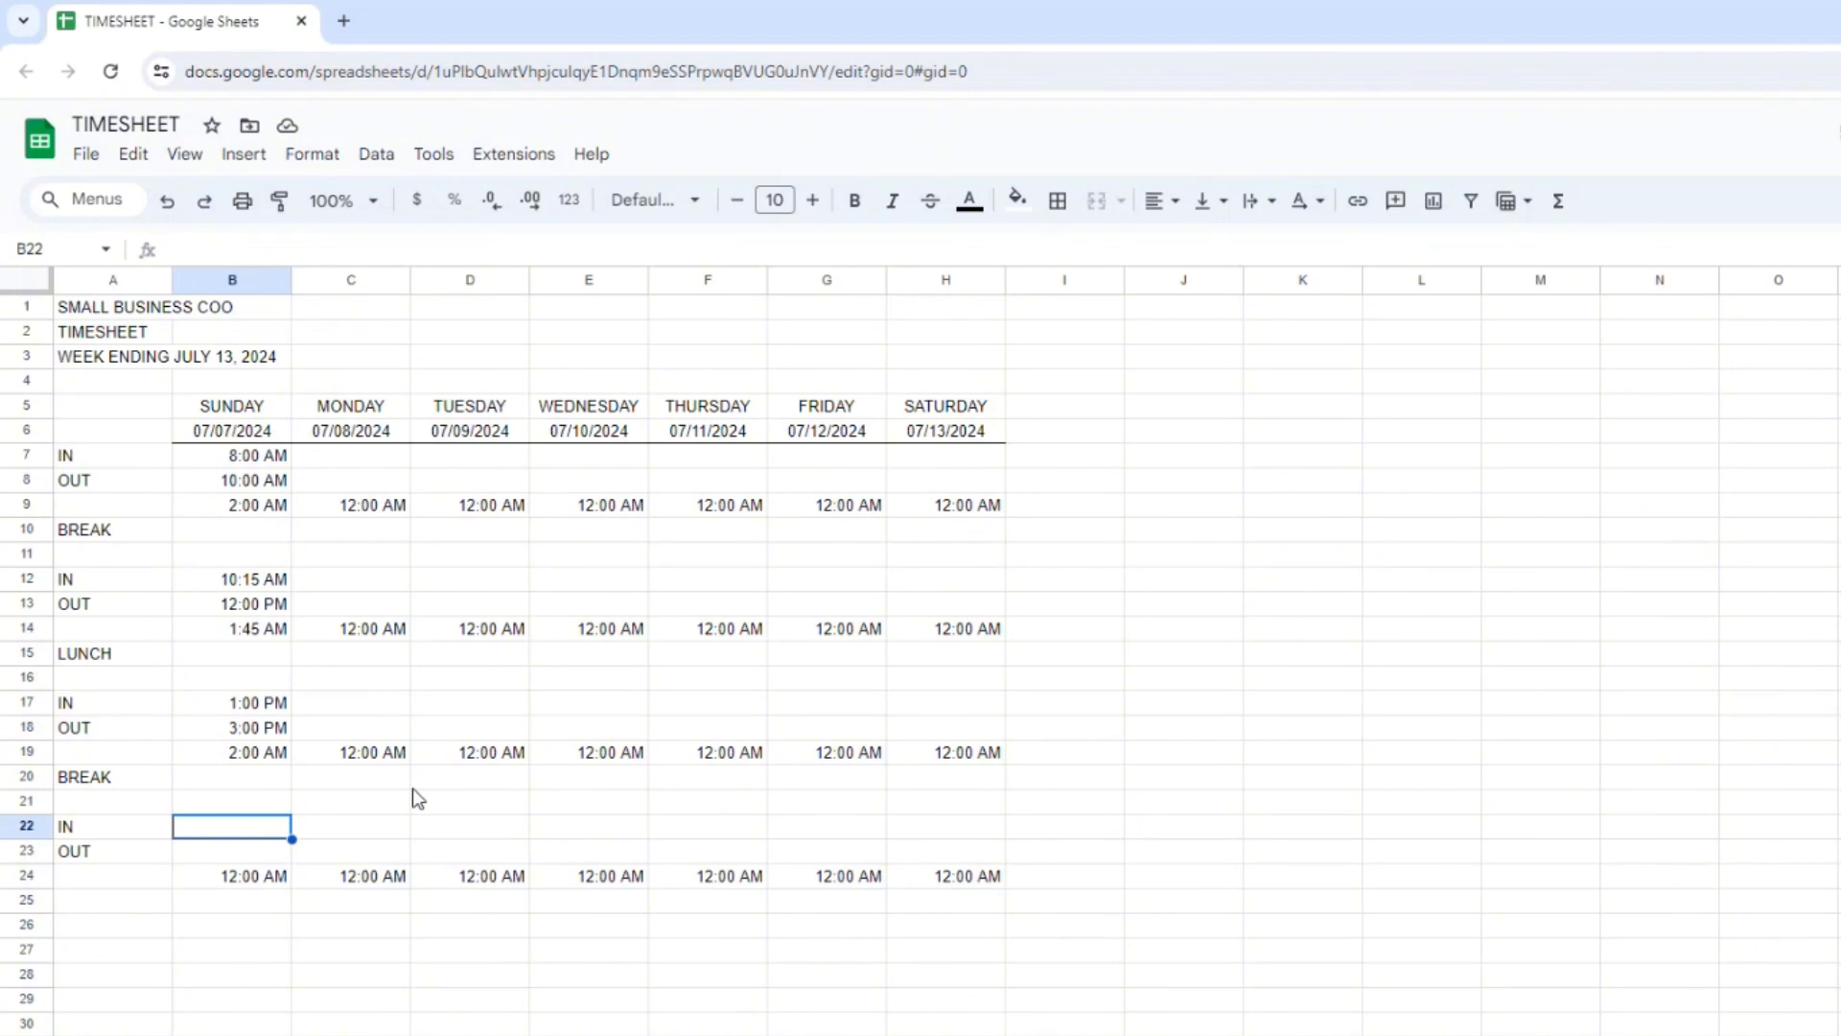
{"action": "type", "text": "3:15"}
{"action": "key", "text": "Return"}
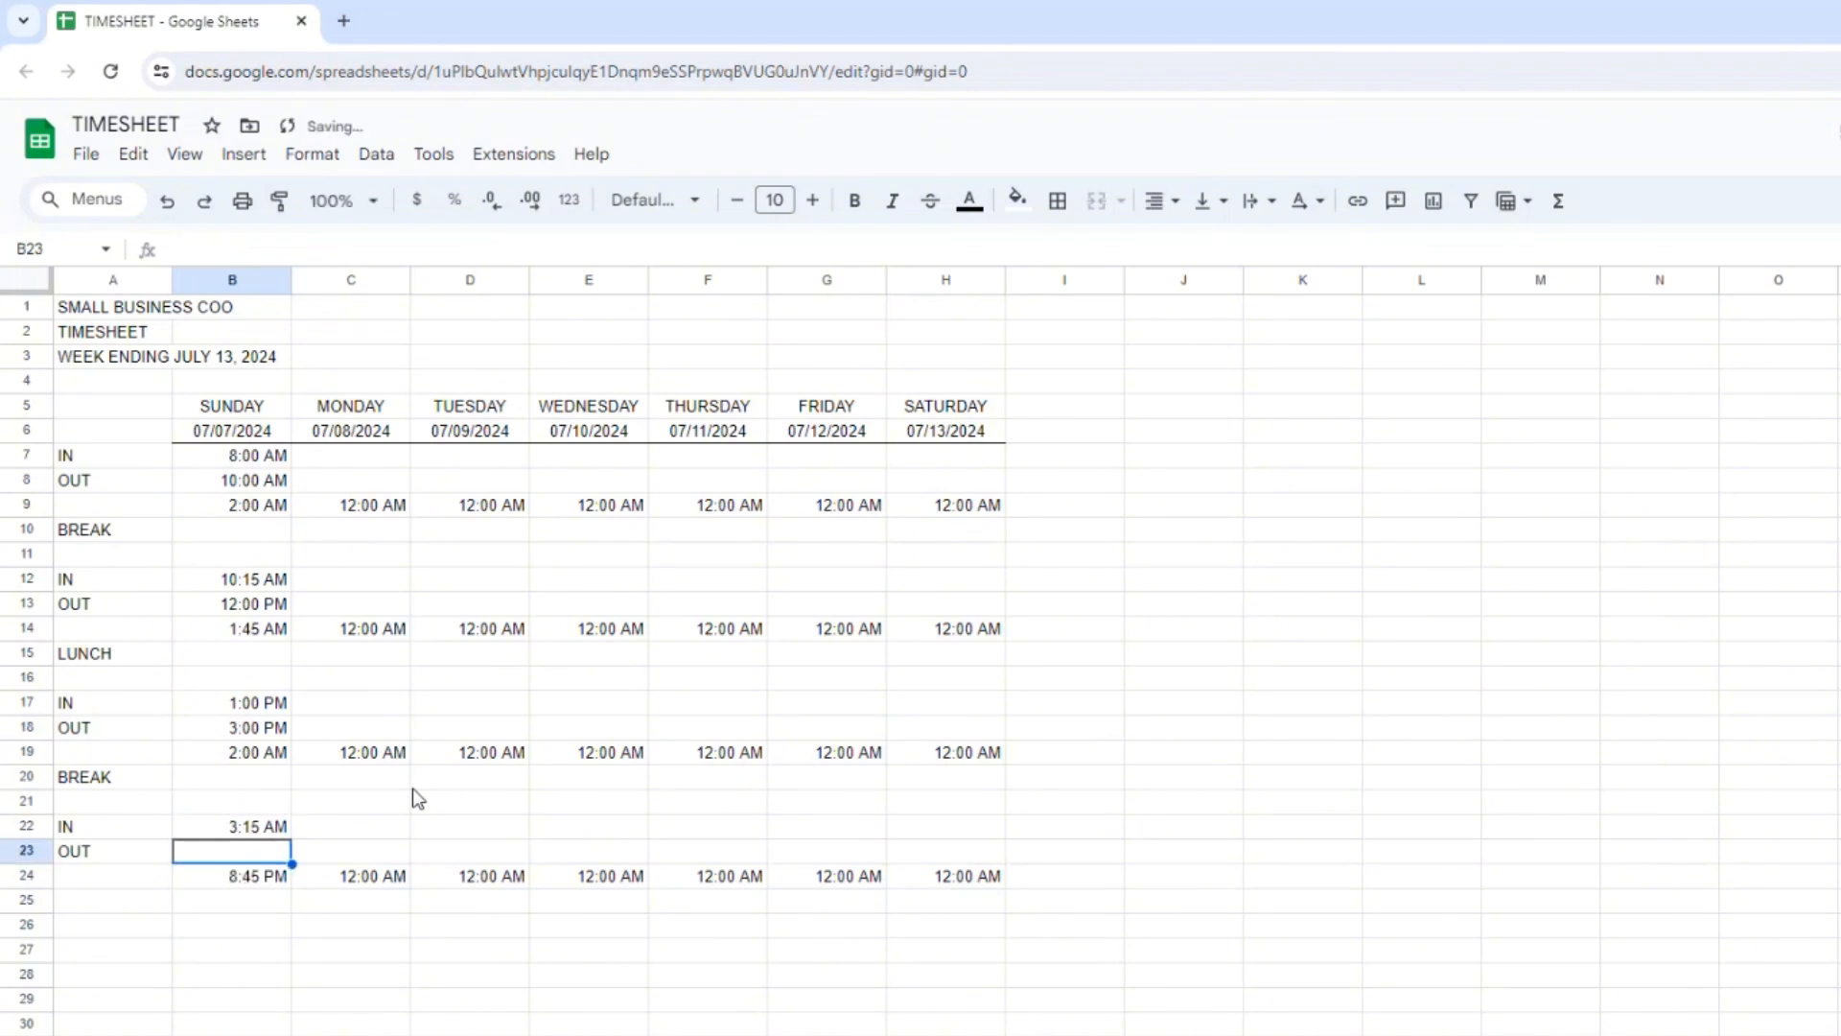
{"action": "key", "text": "Up"}
{"action": "key", "text": "BackSpace"}
{"action": "type", "text": "3:15PM"}
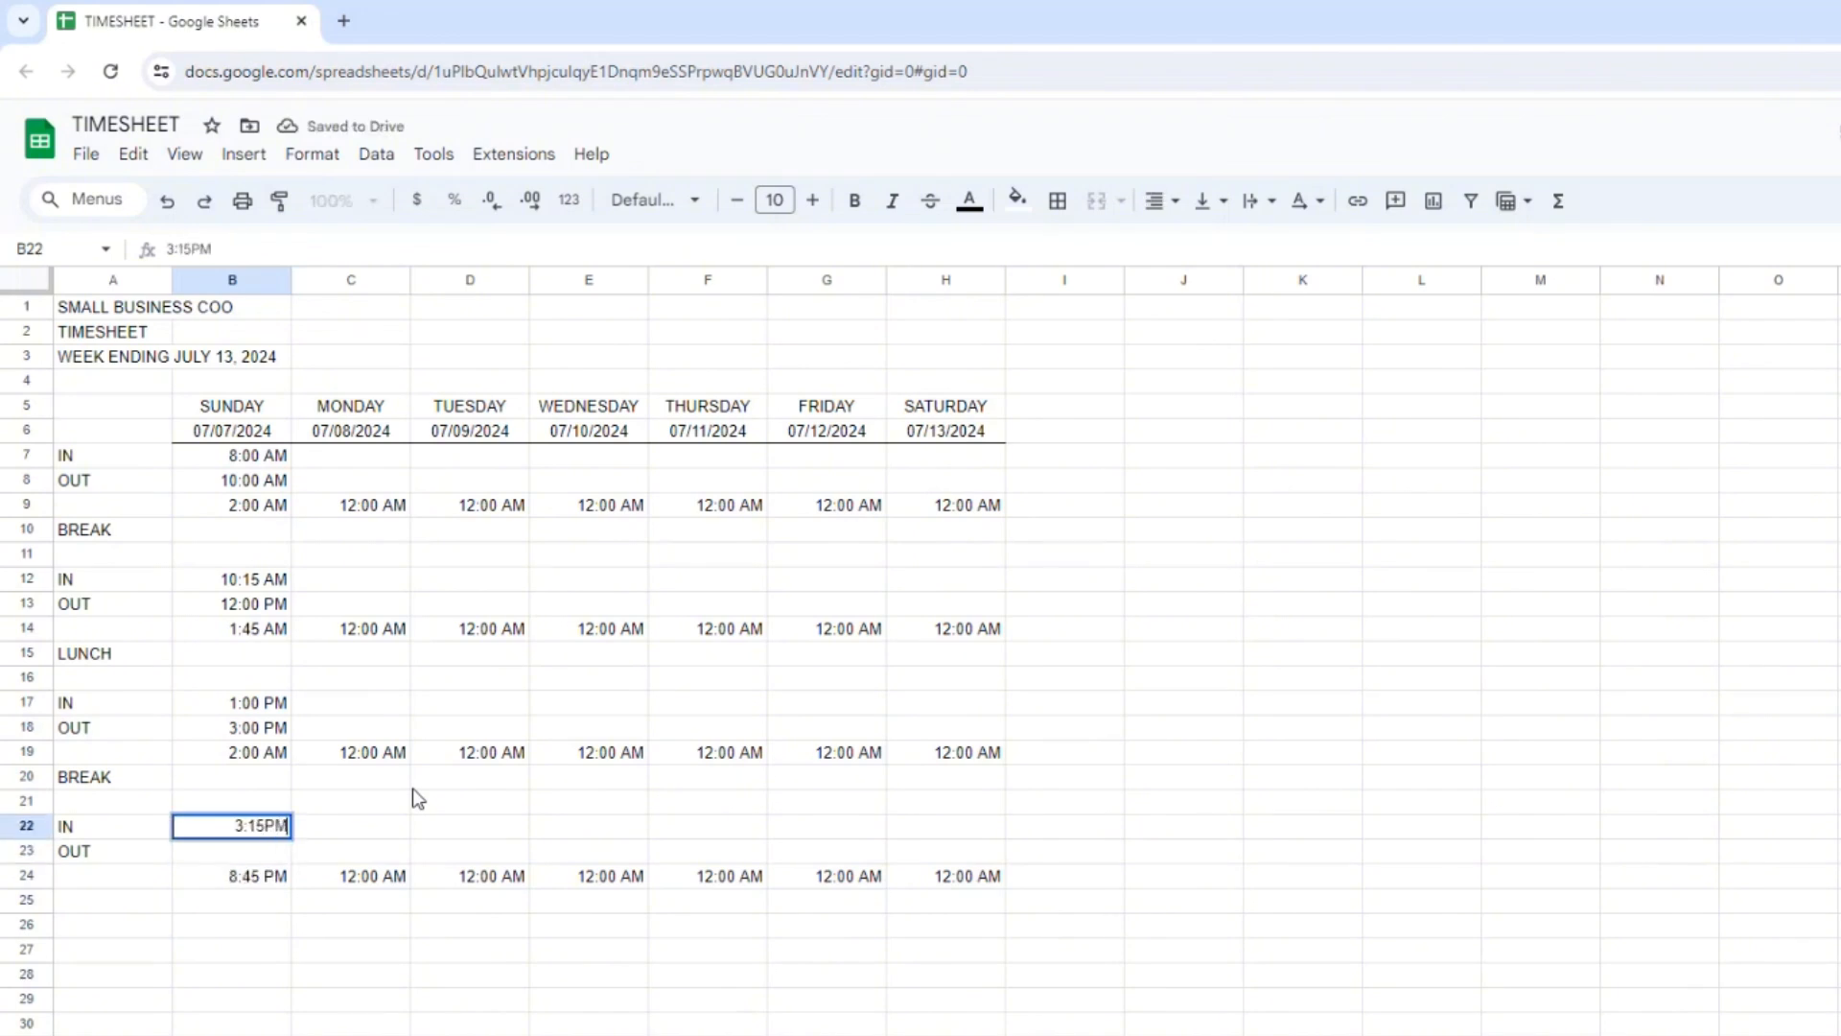
{"action": "key", "text": "Return"}
{"action": "type", "text": "5:"}
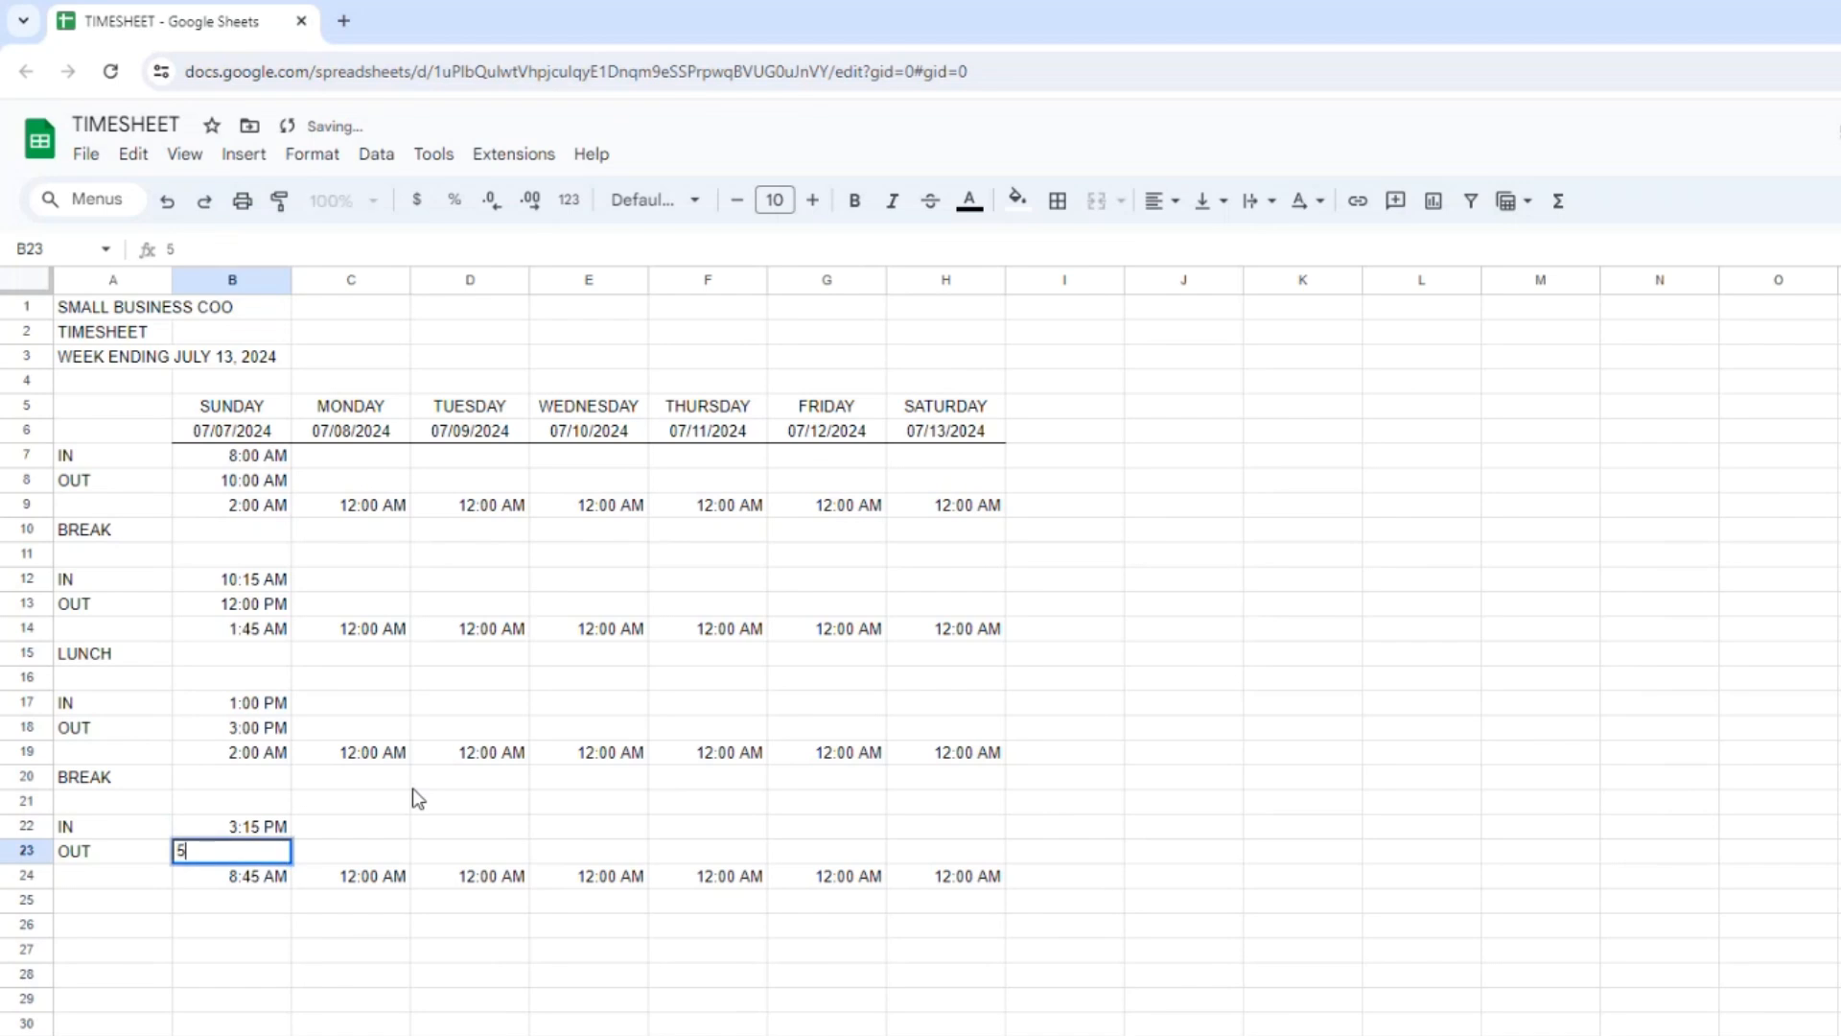
{"action": "type", "text": "00 PM"}
{"action": "key", "text": "Return"}
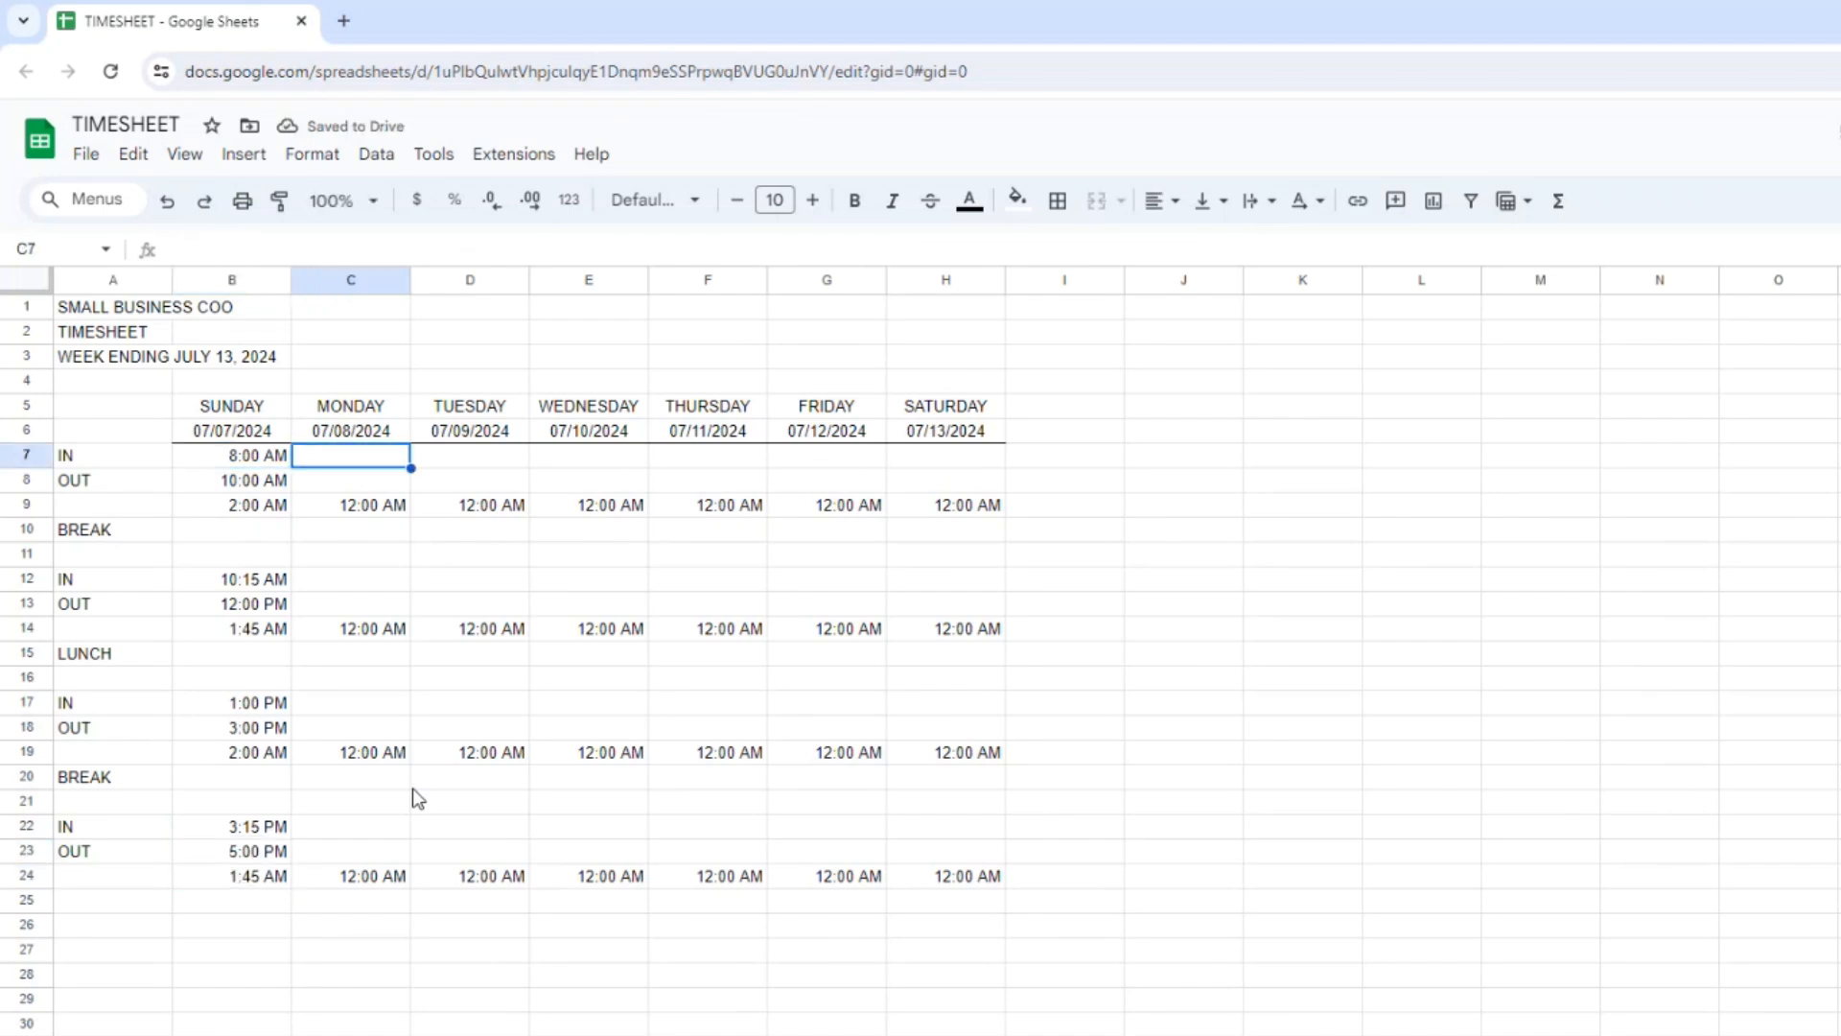
Enter Monday's first IN time 8:00AM in C7 and OUT time 12:00 PM in C8.
{"action": "type", "text": "8:00AM"}
{"action": "key", "text": "Return"}
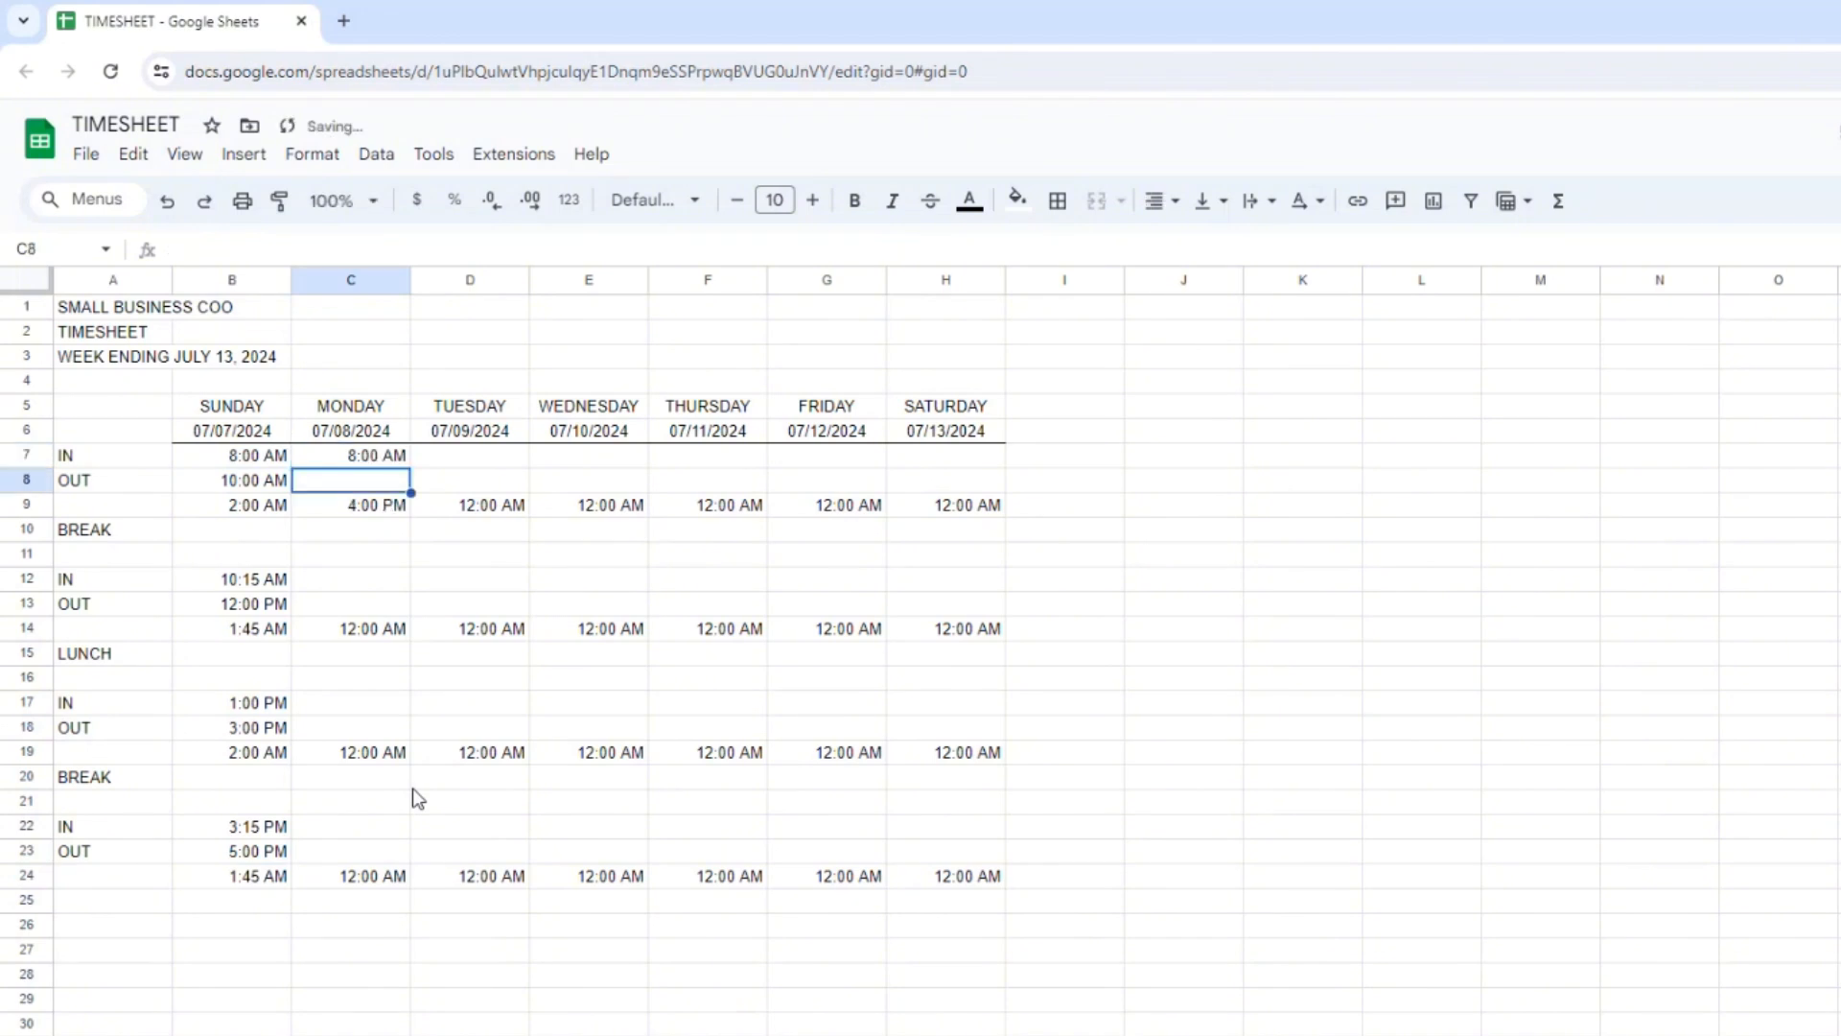
{"action": "type", "text": "12"}
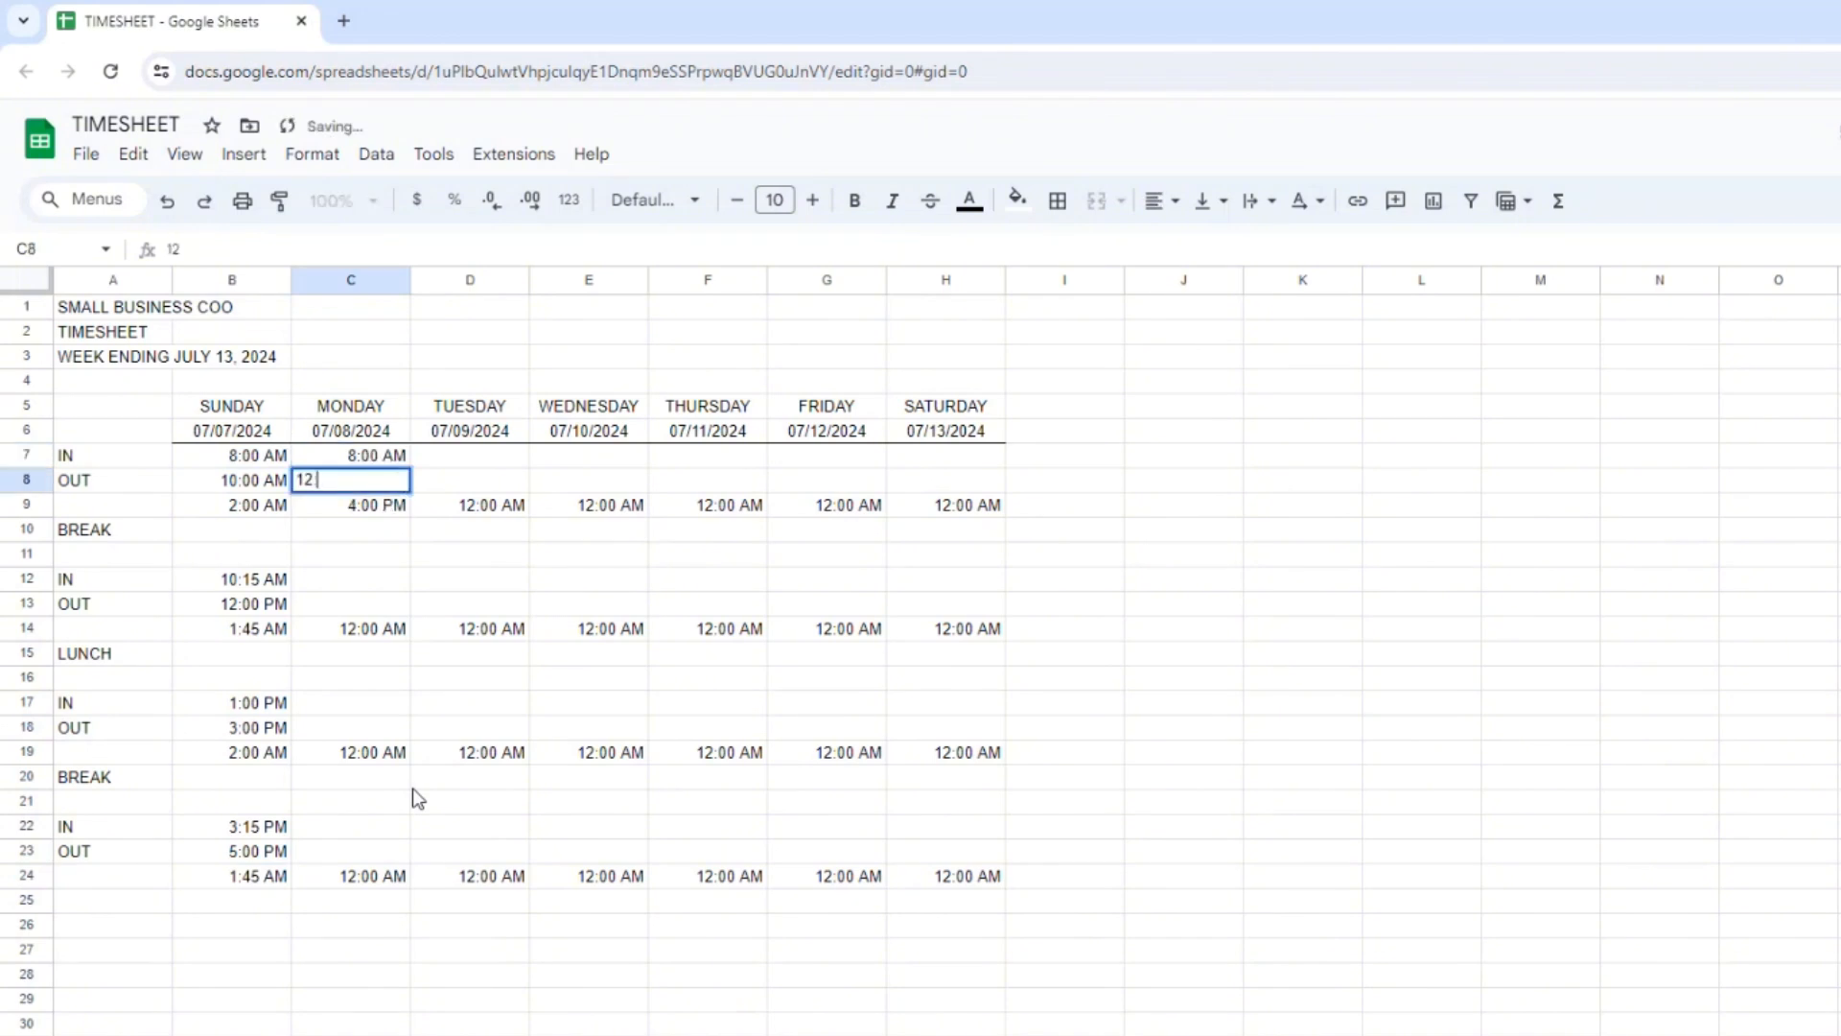
{"action": "type", "text": ":00 PM"}
{"action": "key", "text": "Return"}
{"action": "key", "text": "Return"}
{"action": "key", "text": "Return"}
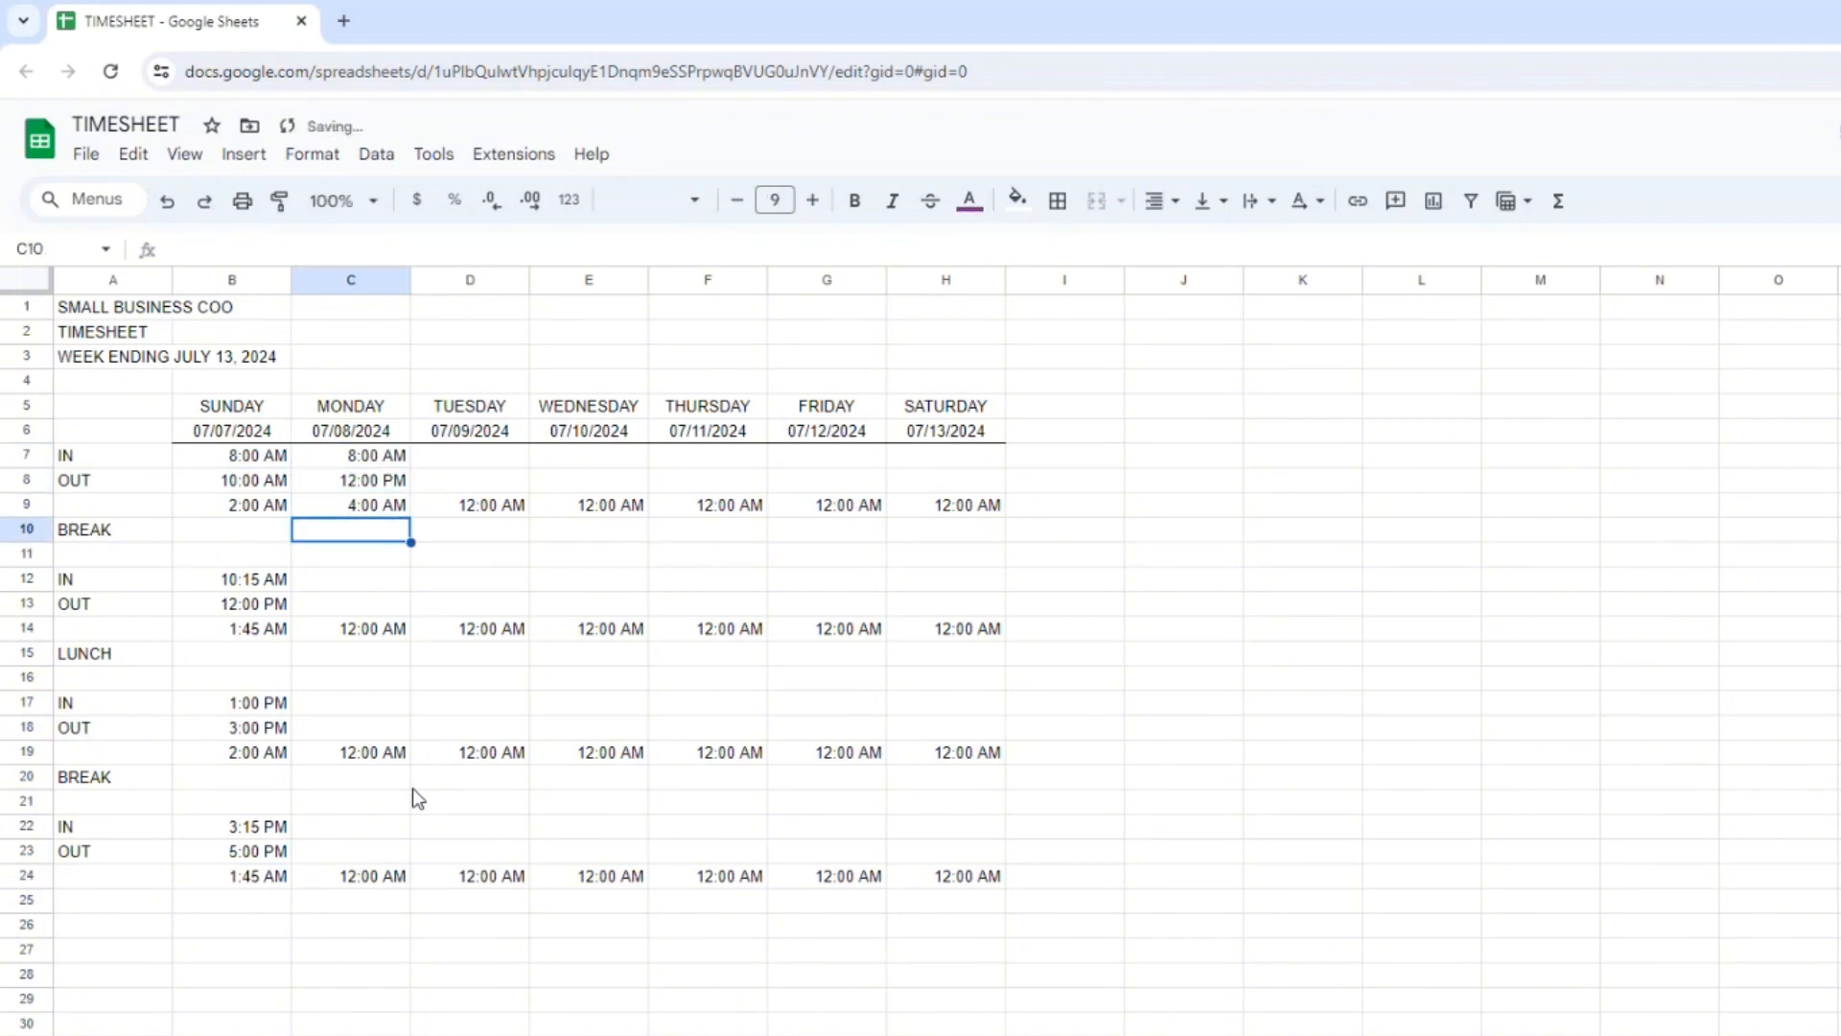
Enter Monday's second IN time 1:00 PM in C12 and OUT time 5:00 PM in C13.
{"action": "key", "text": "Return"}
{"action": "type", "text": "3"}
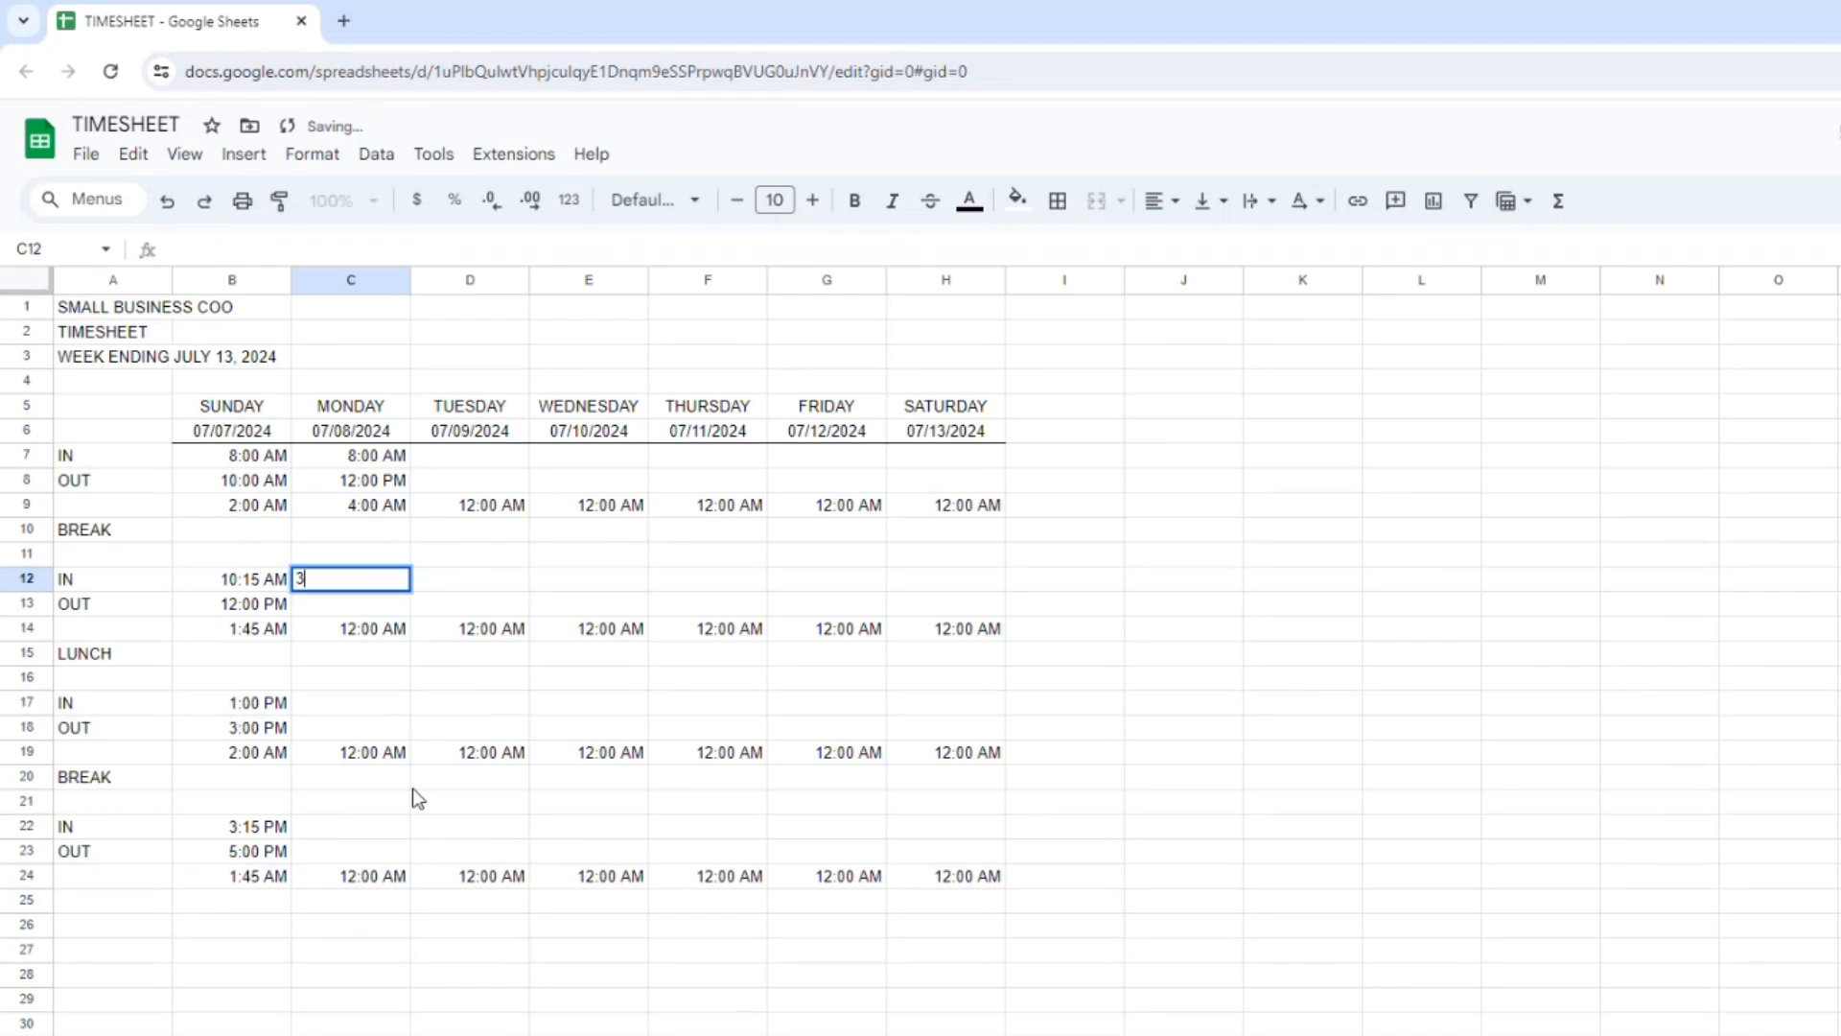
{"action": "key", "text": "BackSpace"}
{"action": "type", "text": "1:00 PM"}
{"action": "key", "text": "Return"}
{"action": "type", "text": "5"}
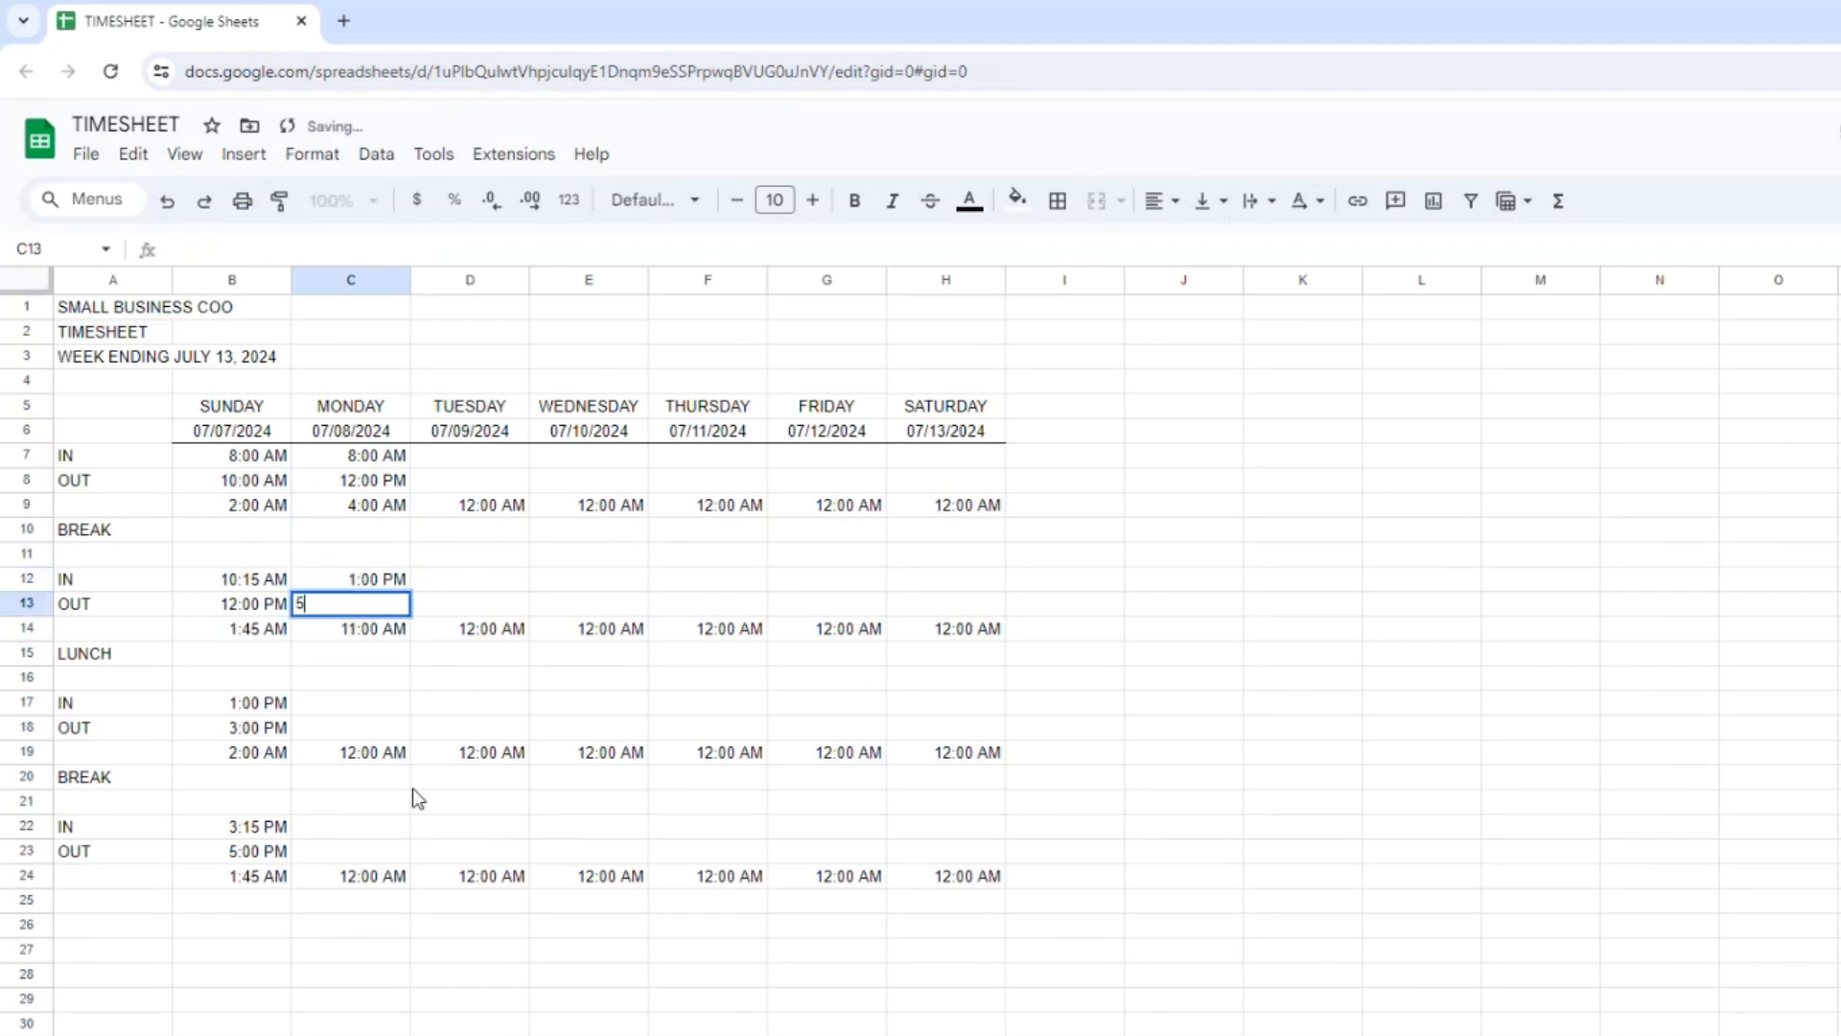
{"action": "type", "text": ":00 PM"}
{"action": "key", "text": "Return"}
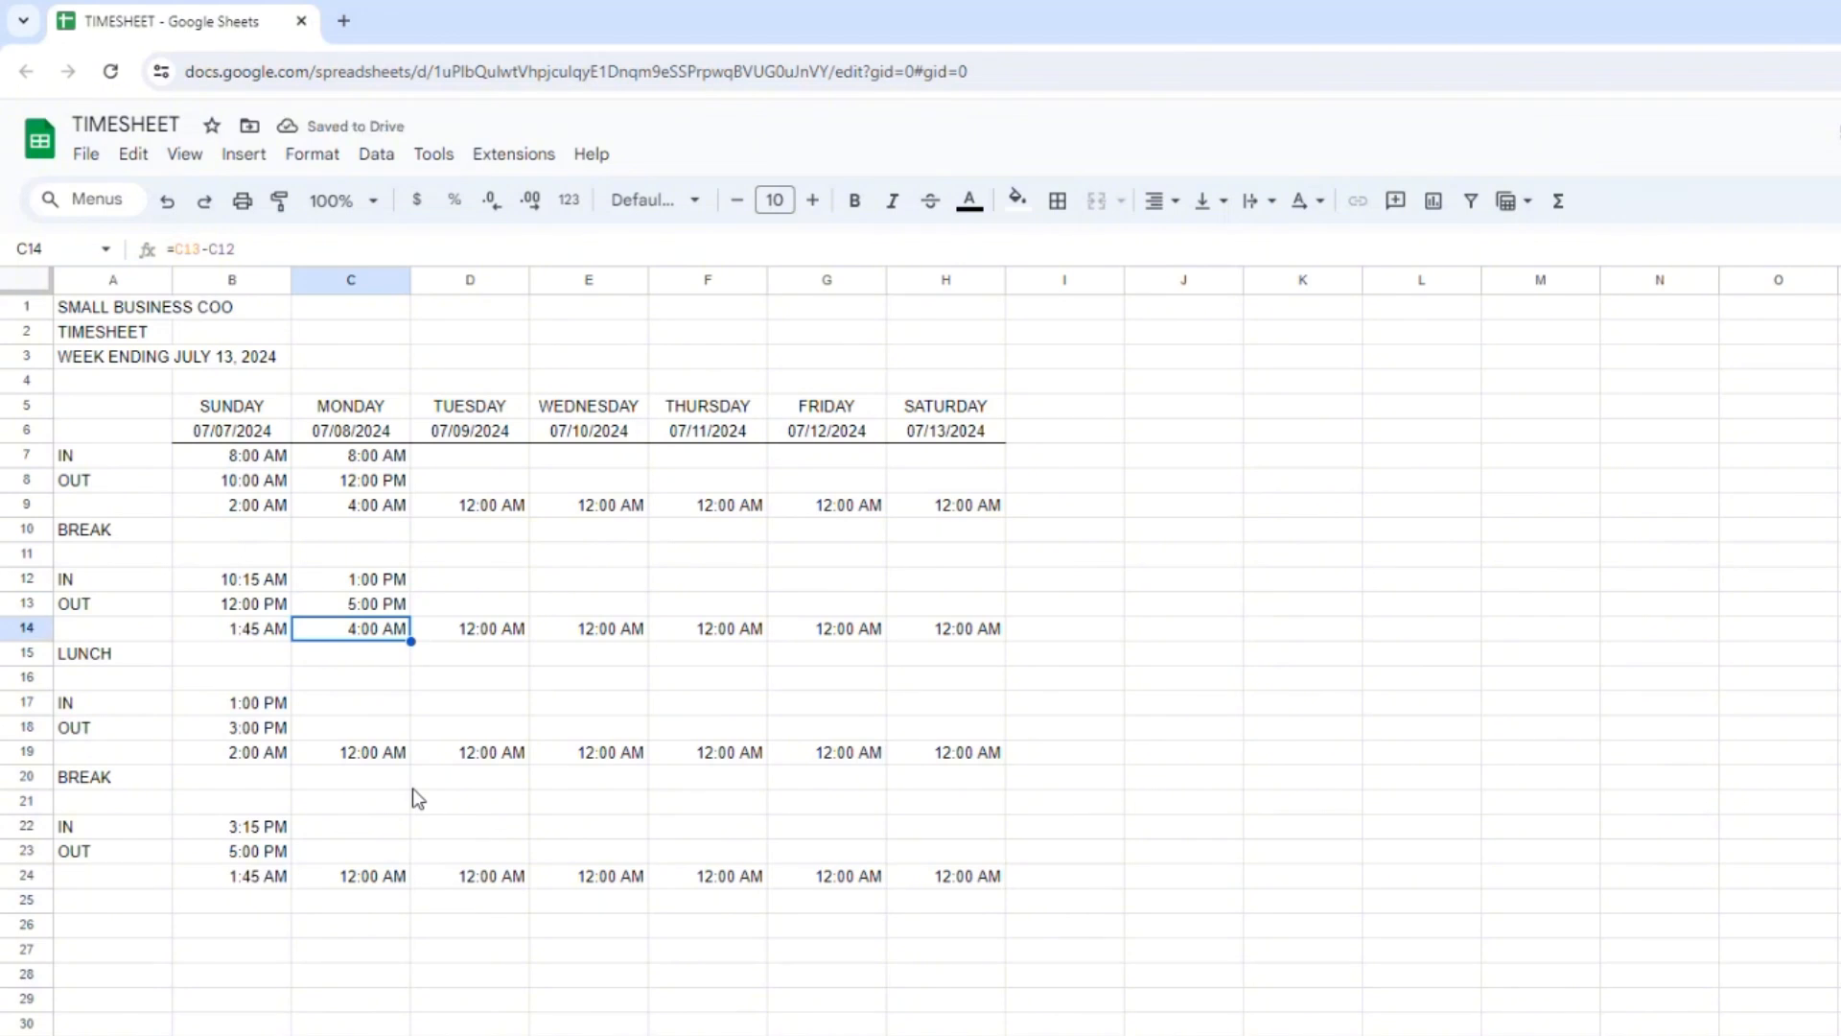
Apply the Number format to Sunday's first hours-worked cell, B9.
{"action": "left_click", "coordinate": [254, 508]}
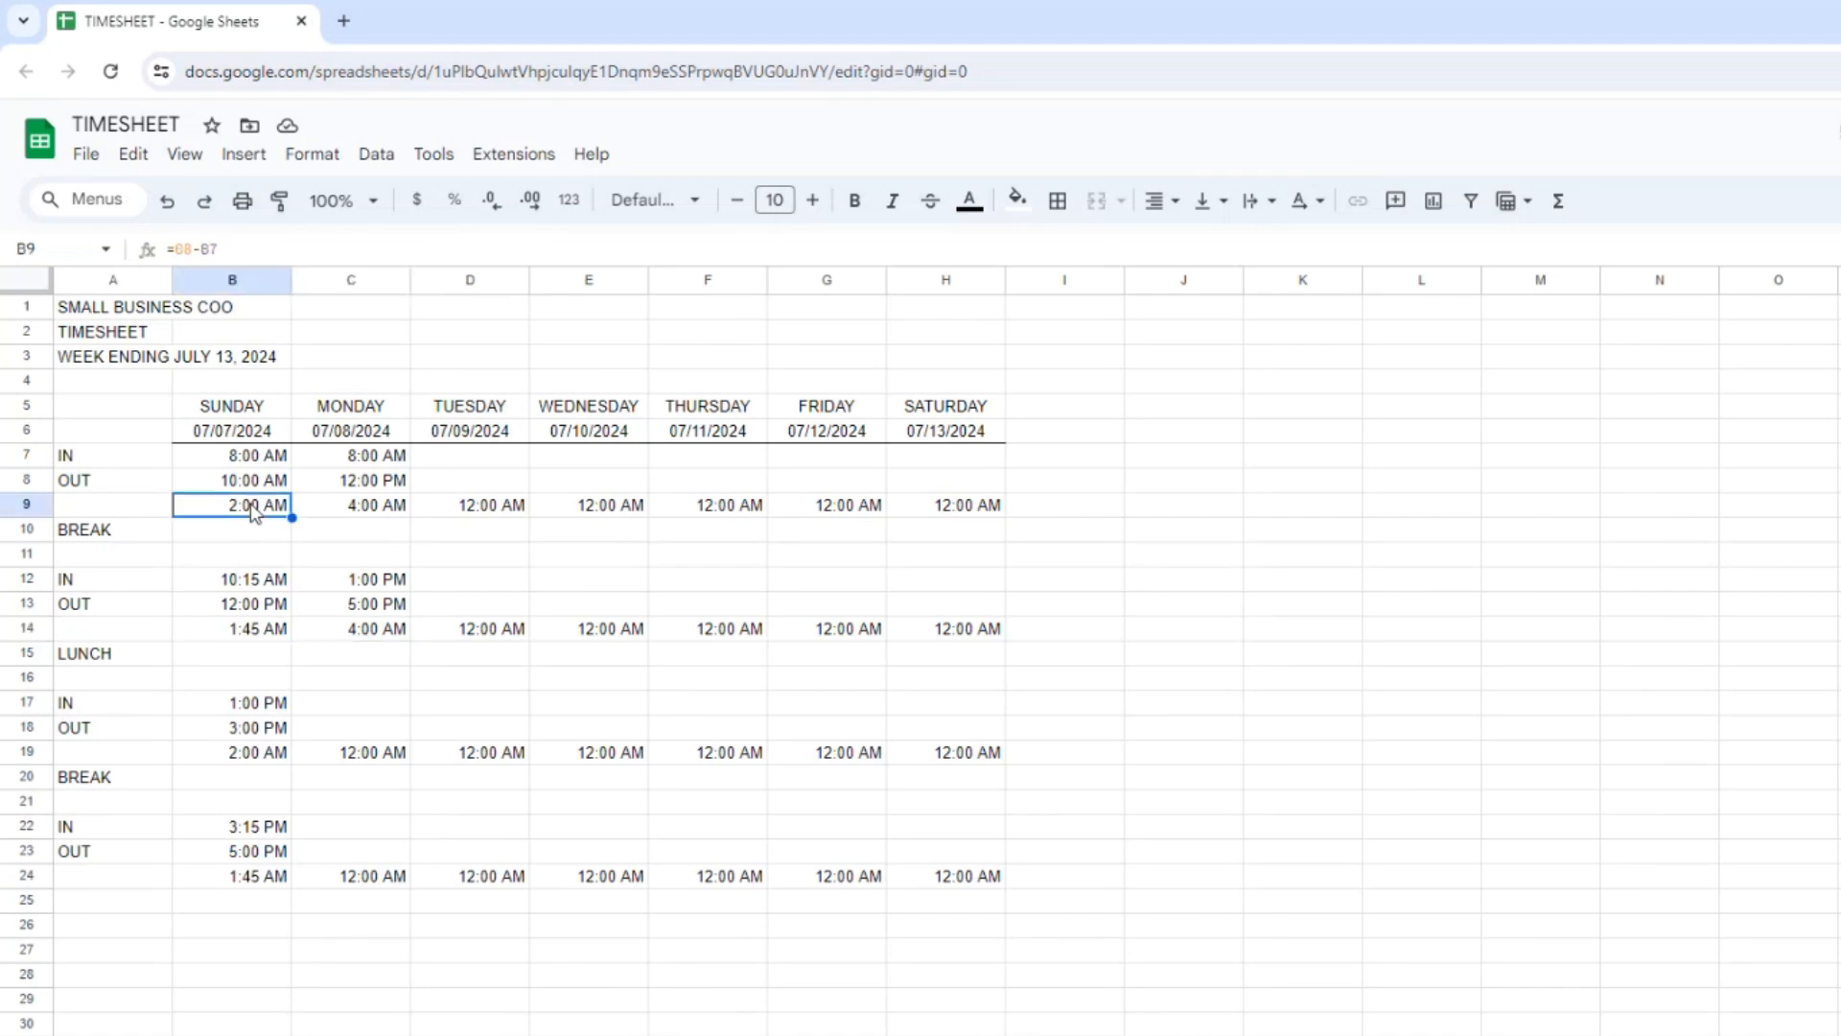
{"action": "left_click", "coordinate": [326, 169]}
{"action": "mouse_move", "coordinate": [361, 263]}
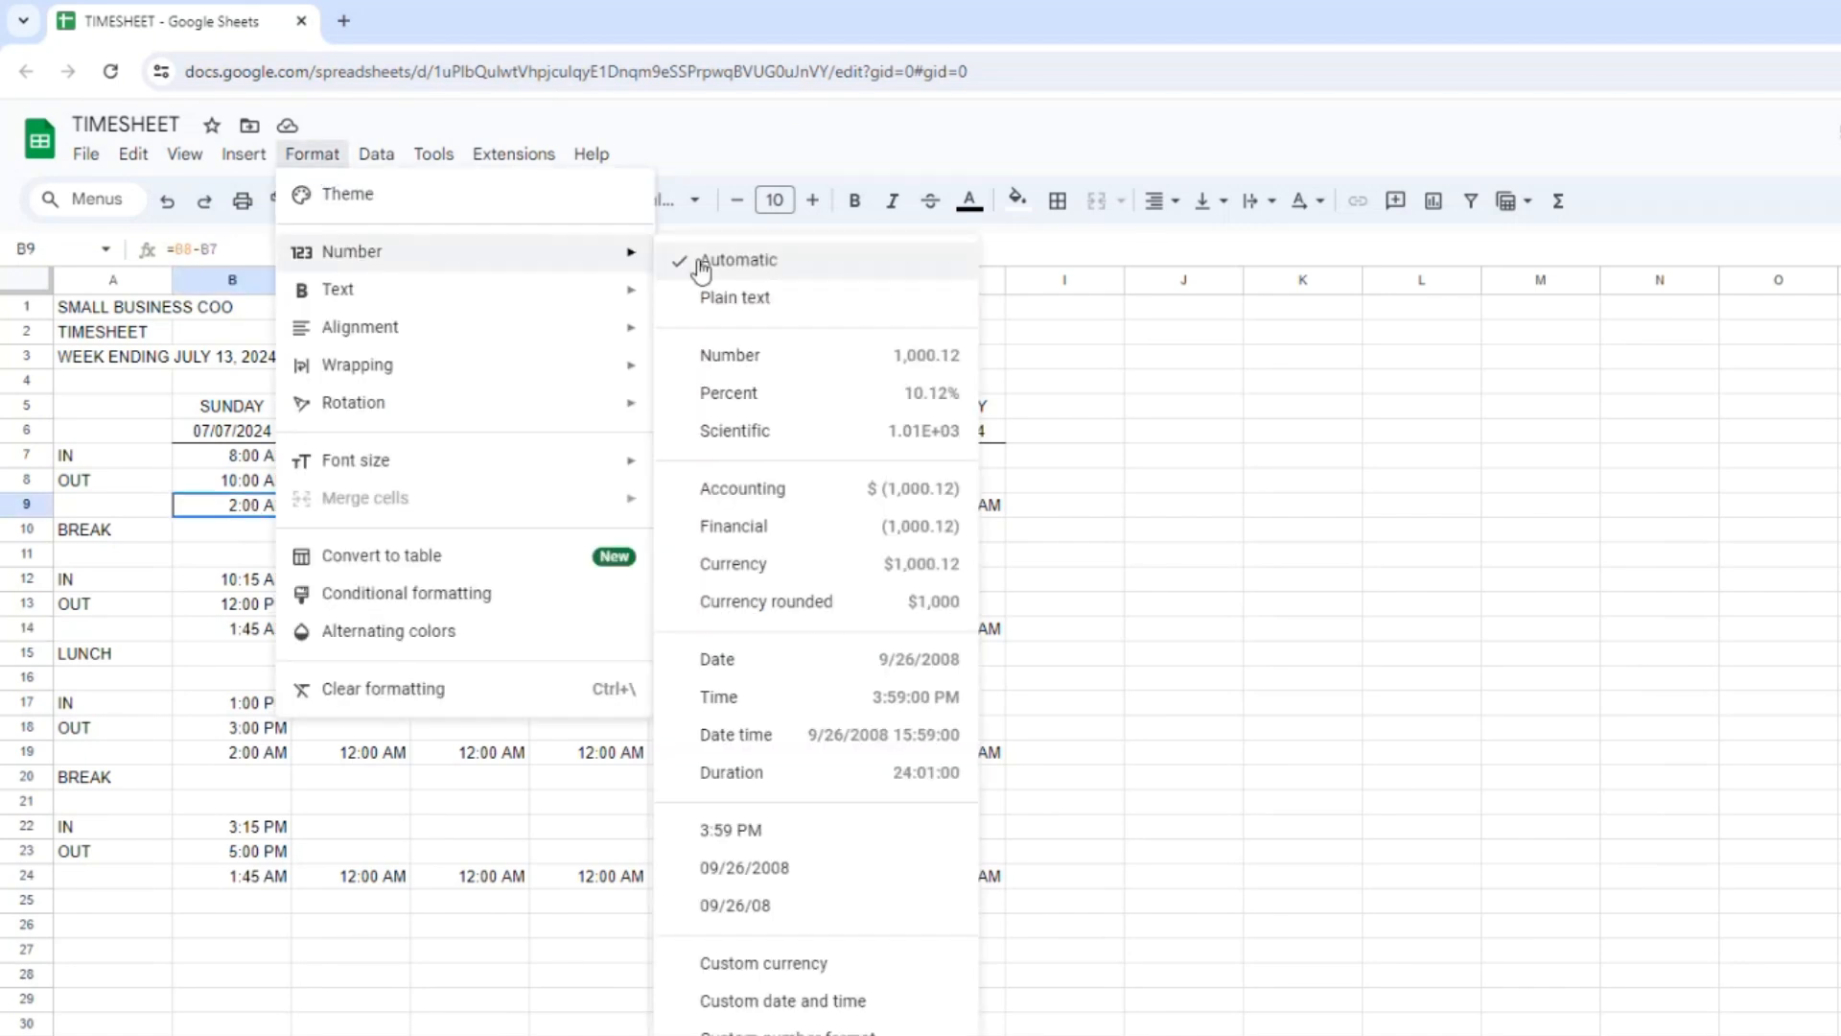
{"action": "left_click", "coordinate": [744, 364]}
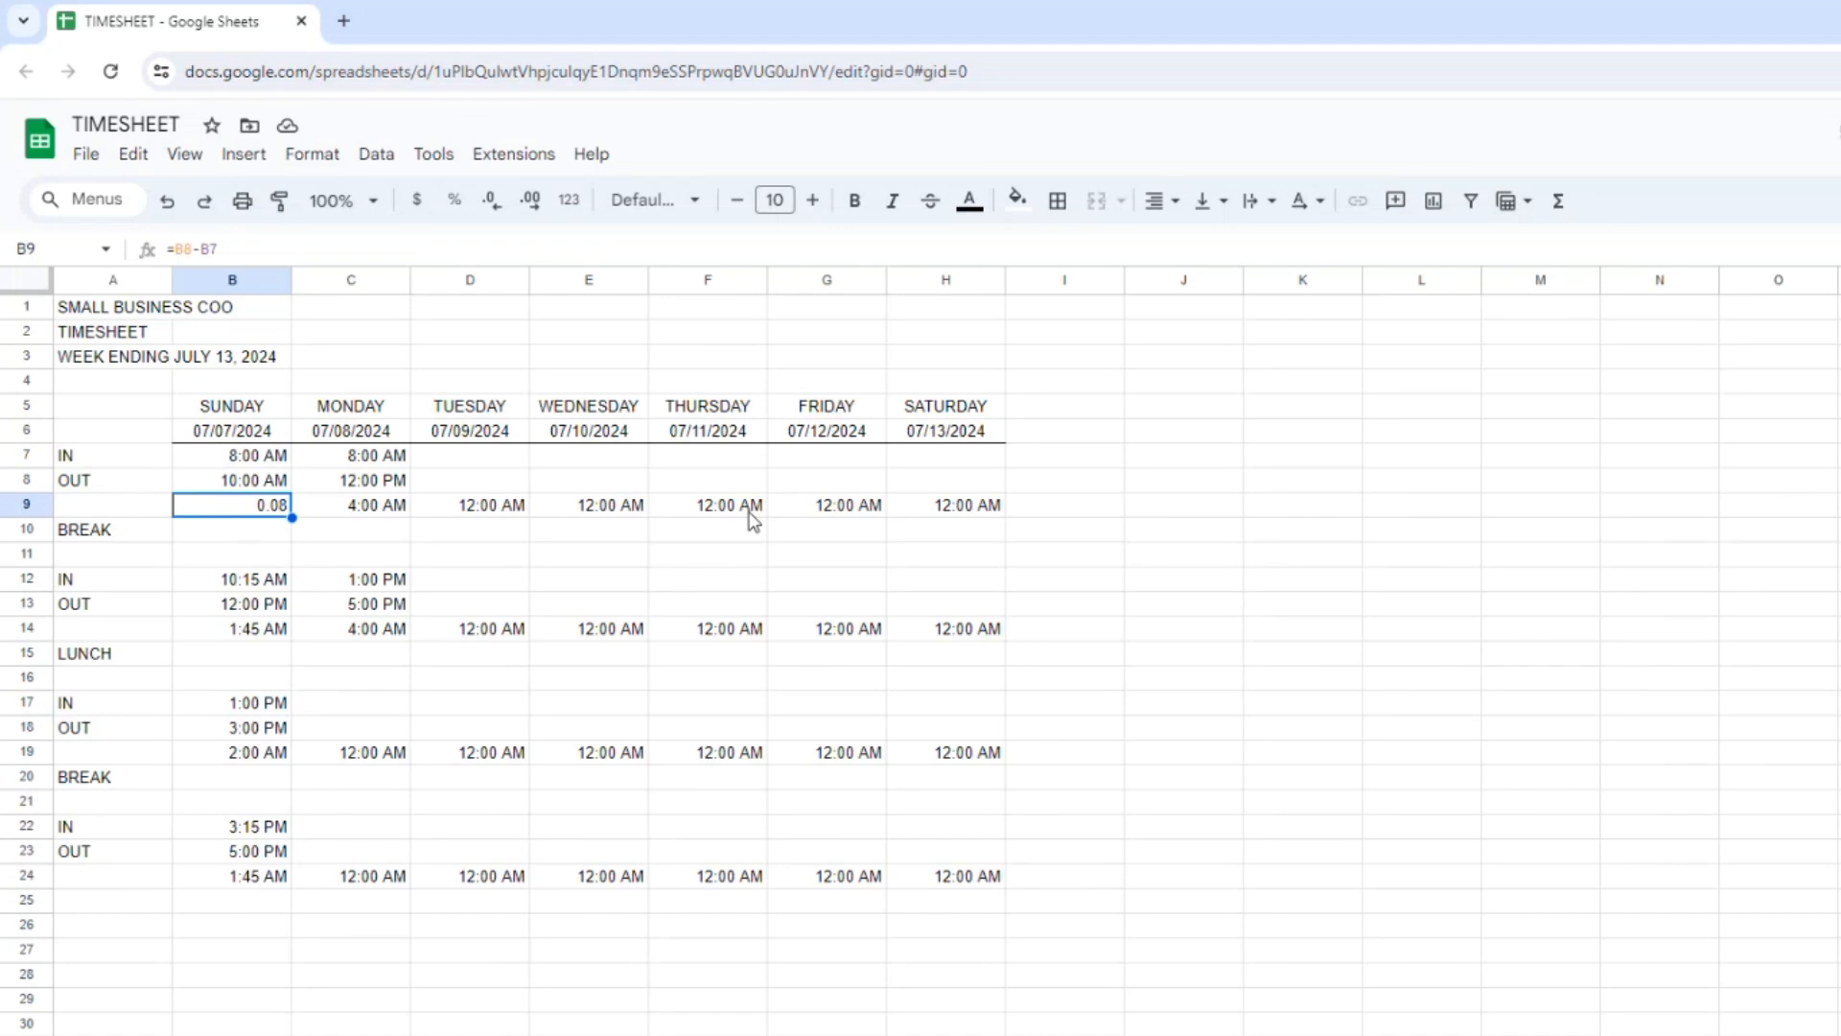
Replace the formula in B9 with =HOUR(B8-B7)+MINUTE(B8-B7)/60.
{"action": "type", "text": "="}
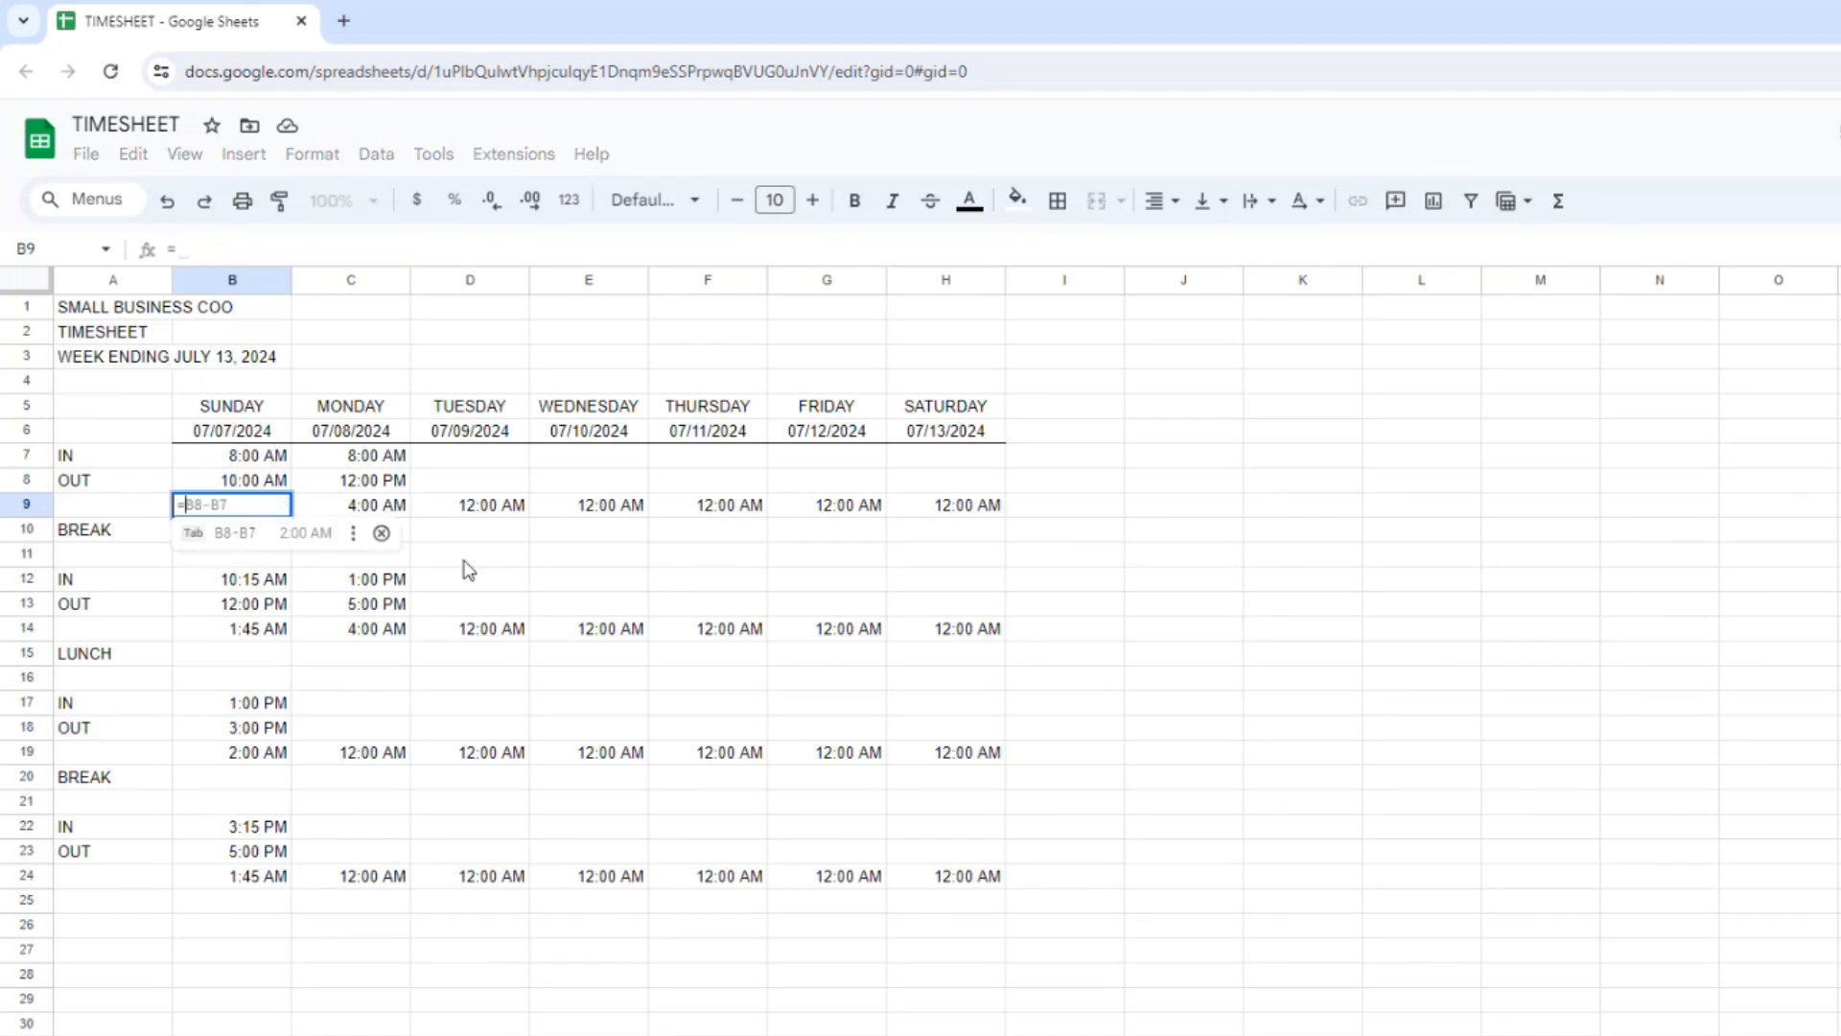
{"action": "type", "text": "HOUR("}
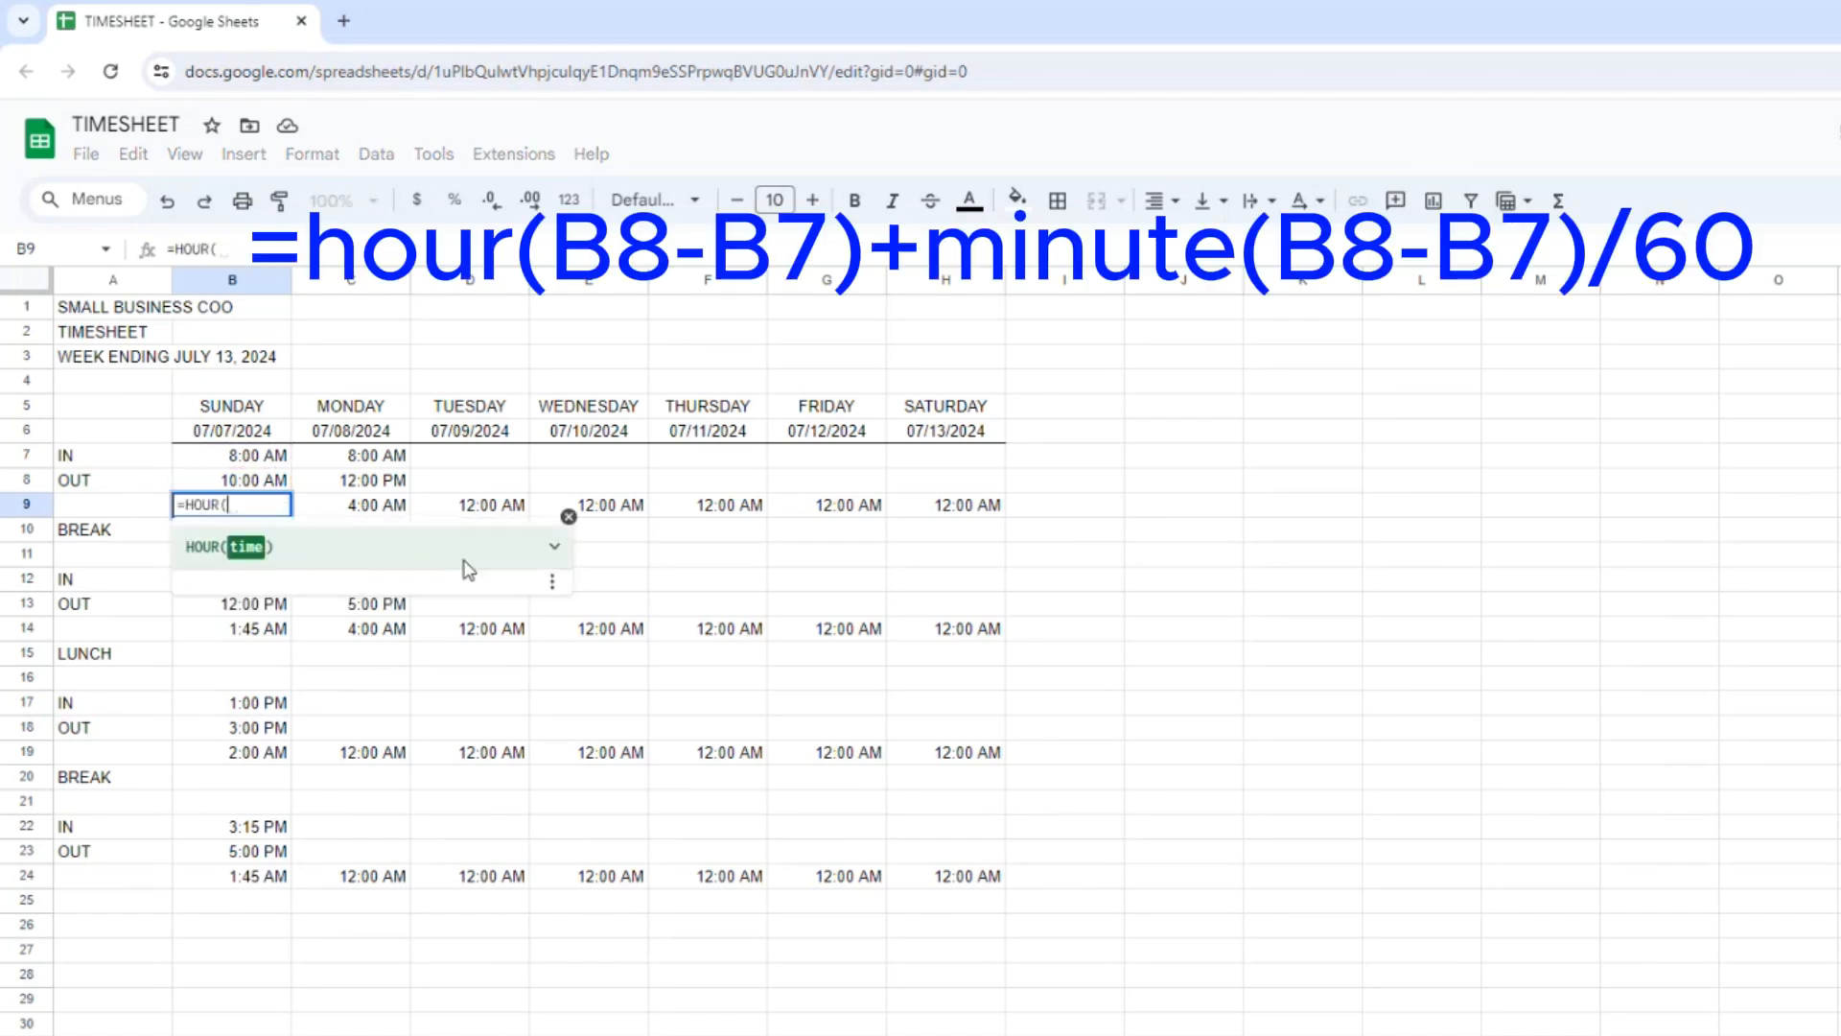
{"action": "type", "text": "B8-B7"}
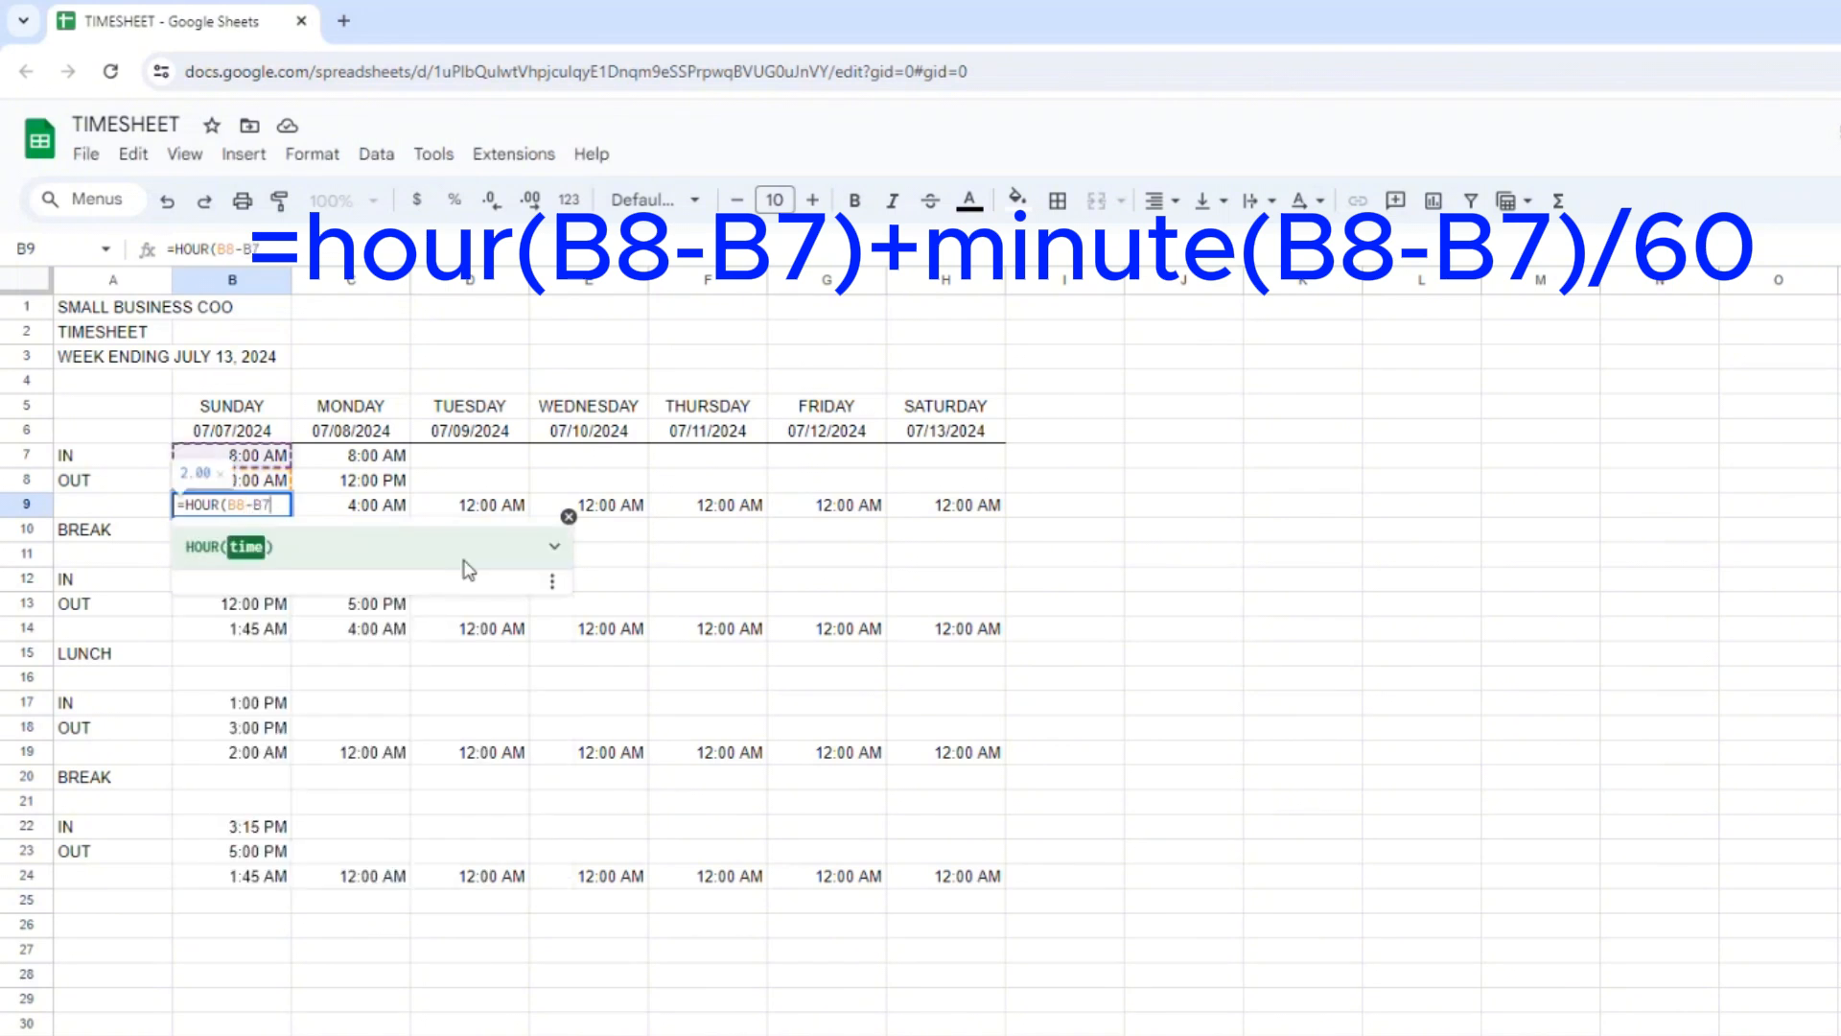
{"action": "type", "text": ")+"}
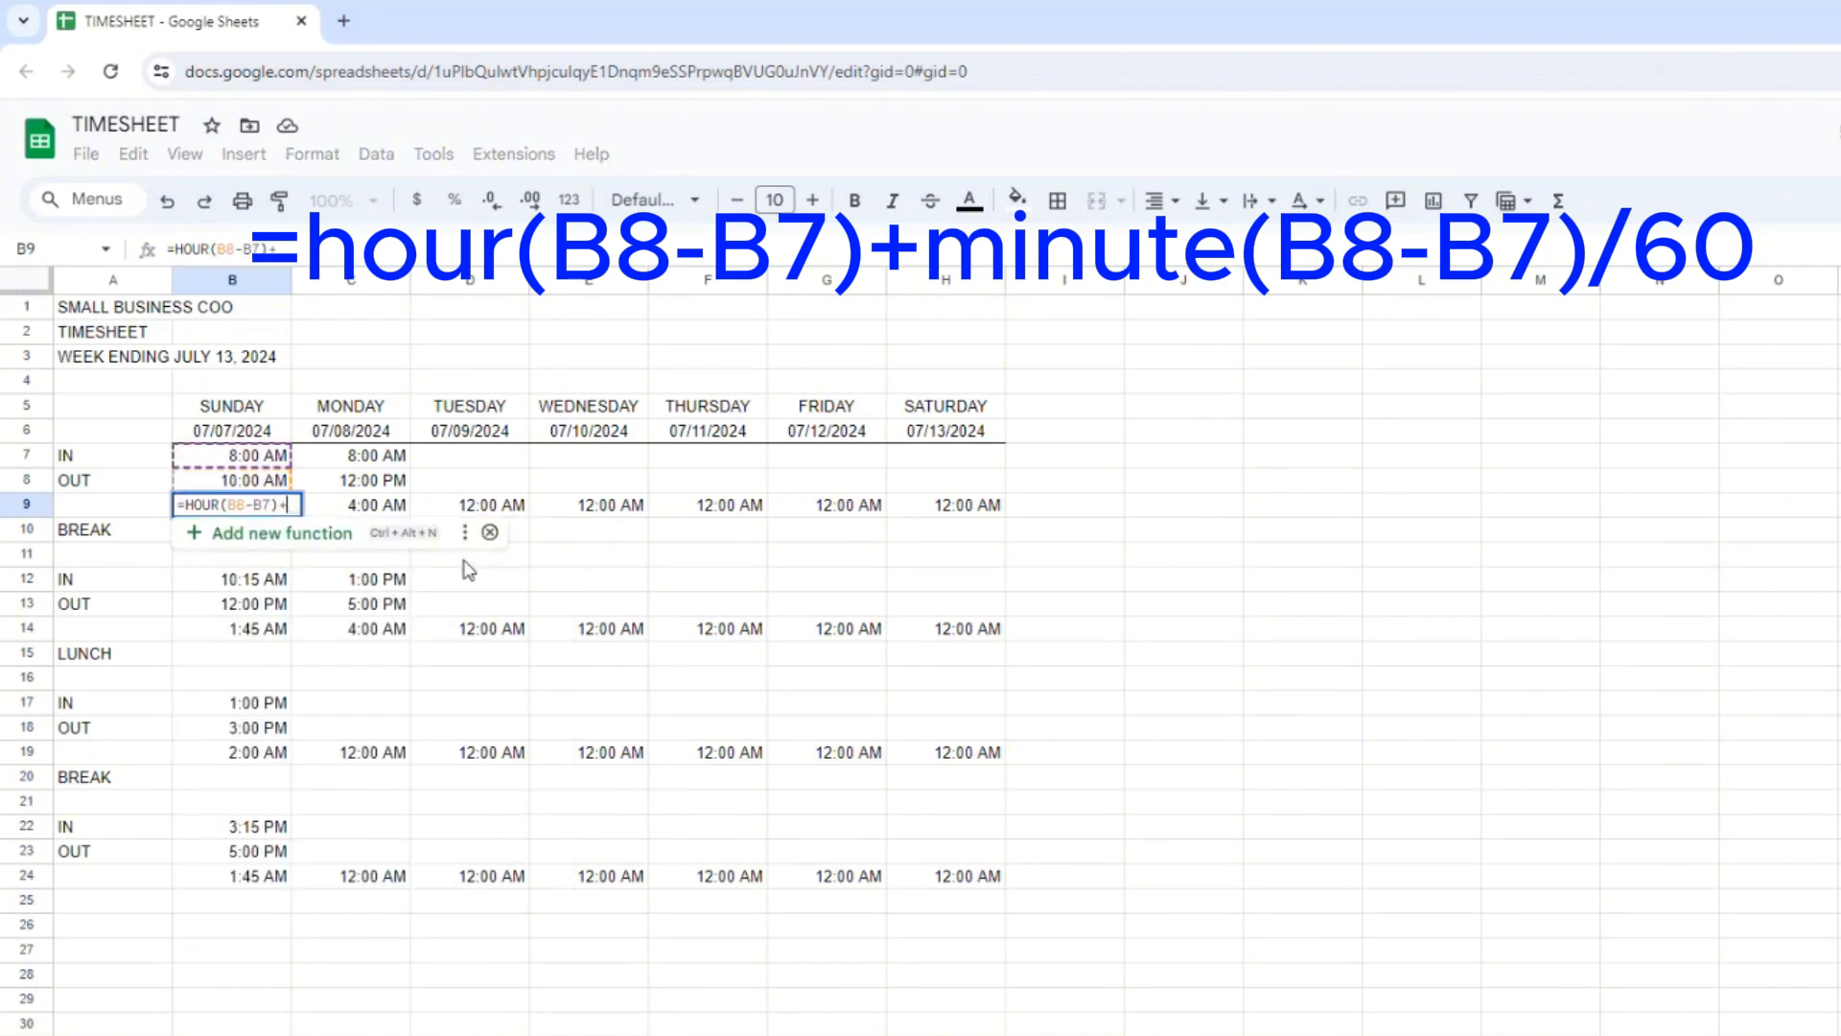
{"action": "type", "text": "MINUTE(B8"}
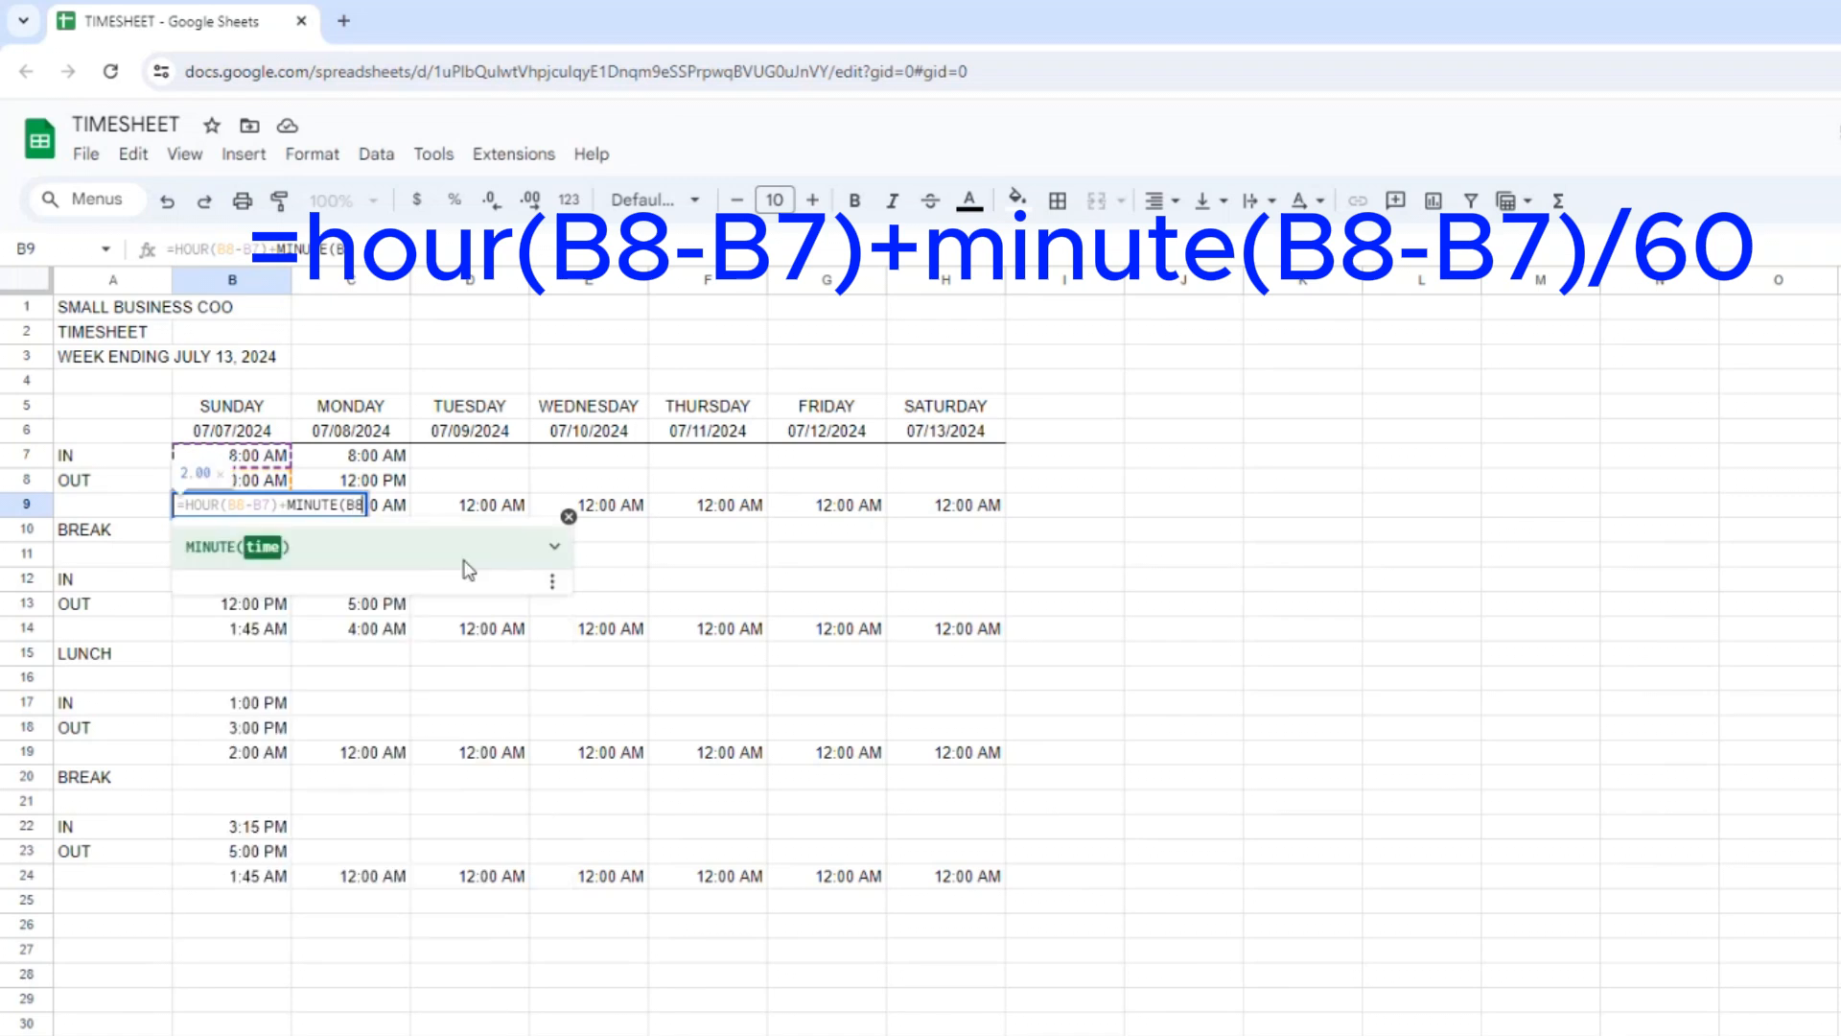
{"action": "type", "text": "-B7"}
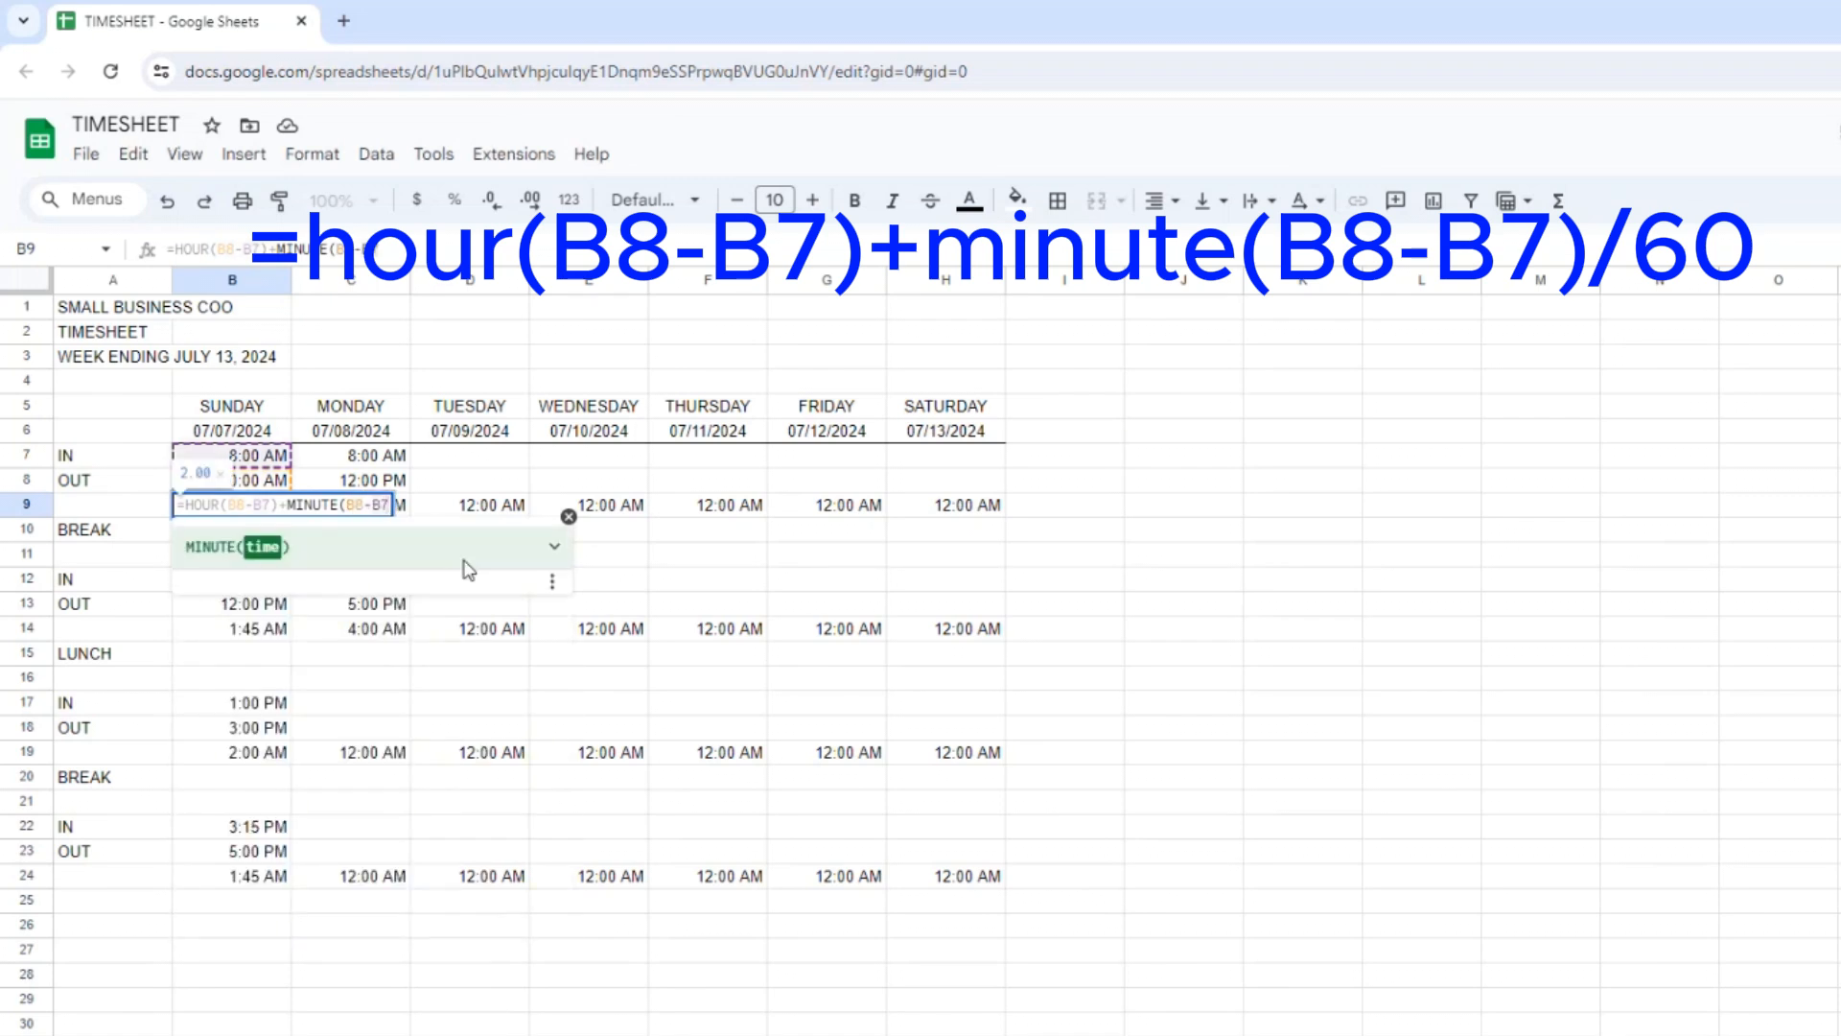
{"action": "type", "text": ")/60"}
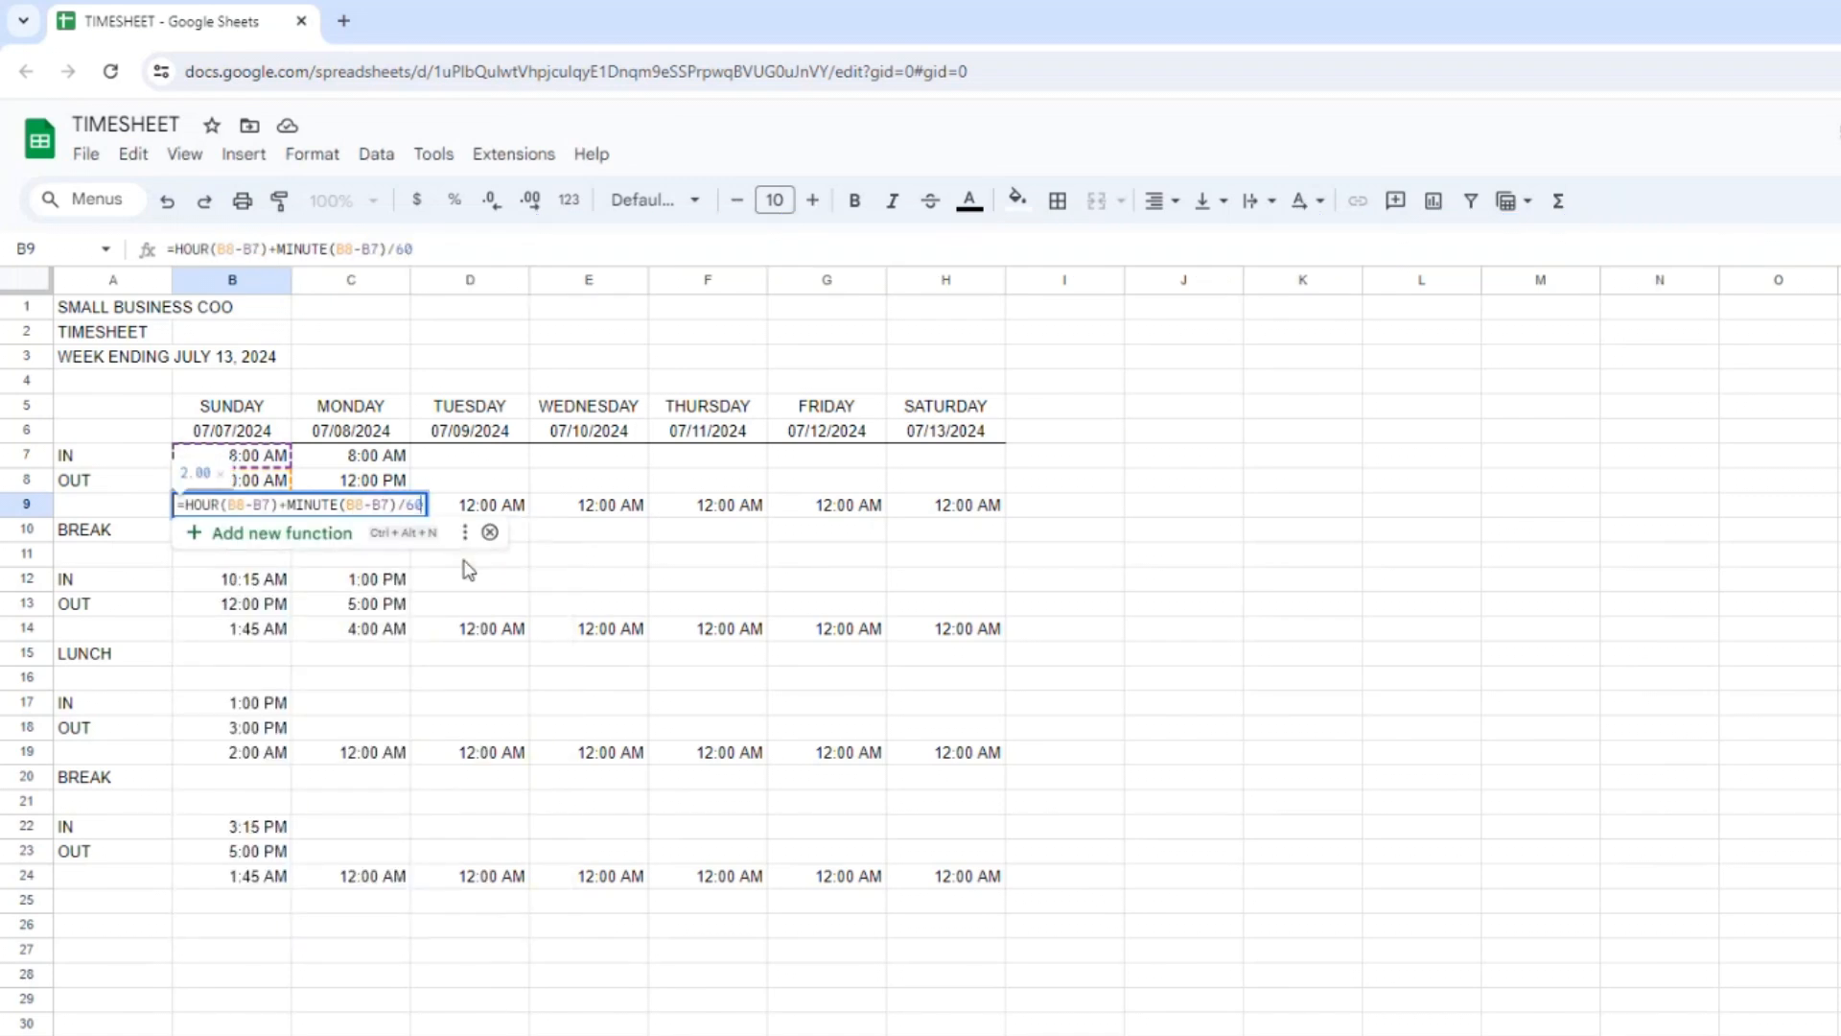
{"action": "key", "text": "Return"}
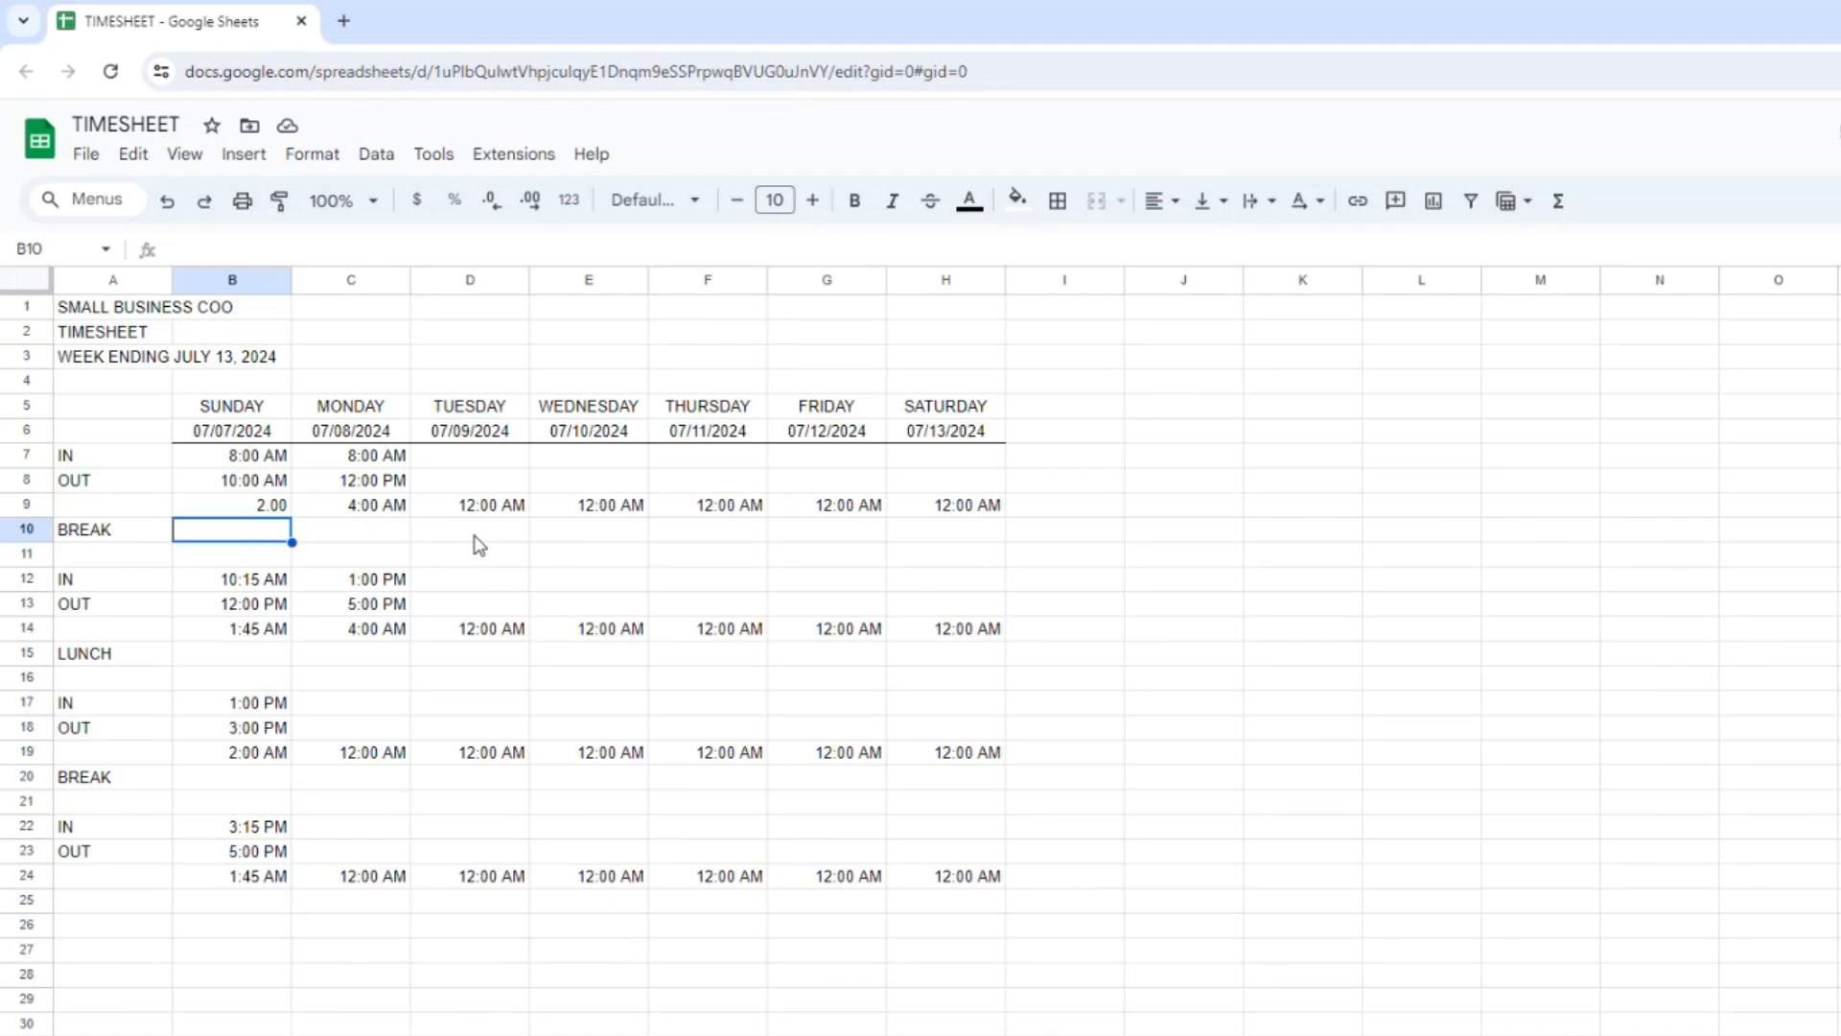
Copy the decimal hours formula from B9 across to C9:H9.
{"action": "left_click", "coordinate": [257, 511]}
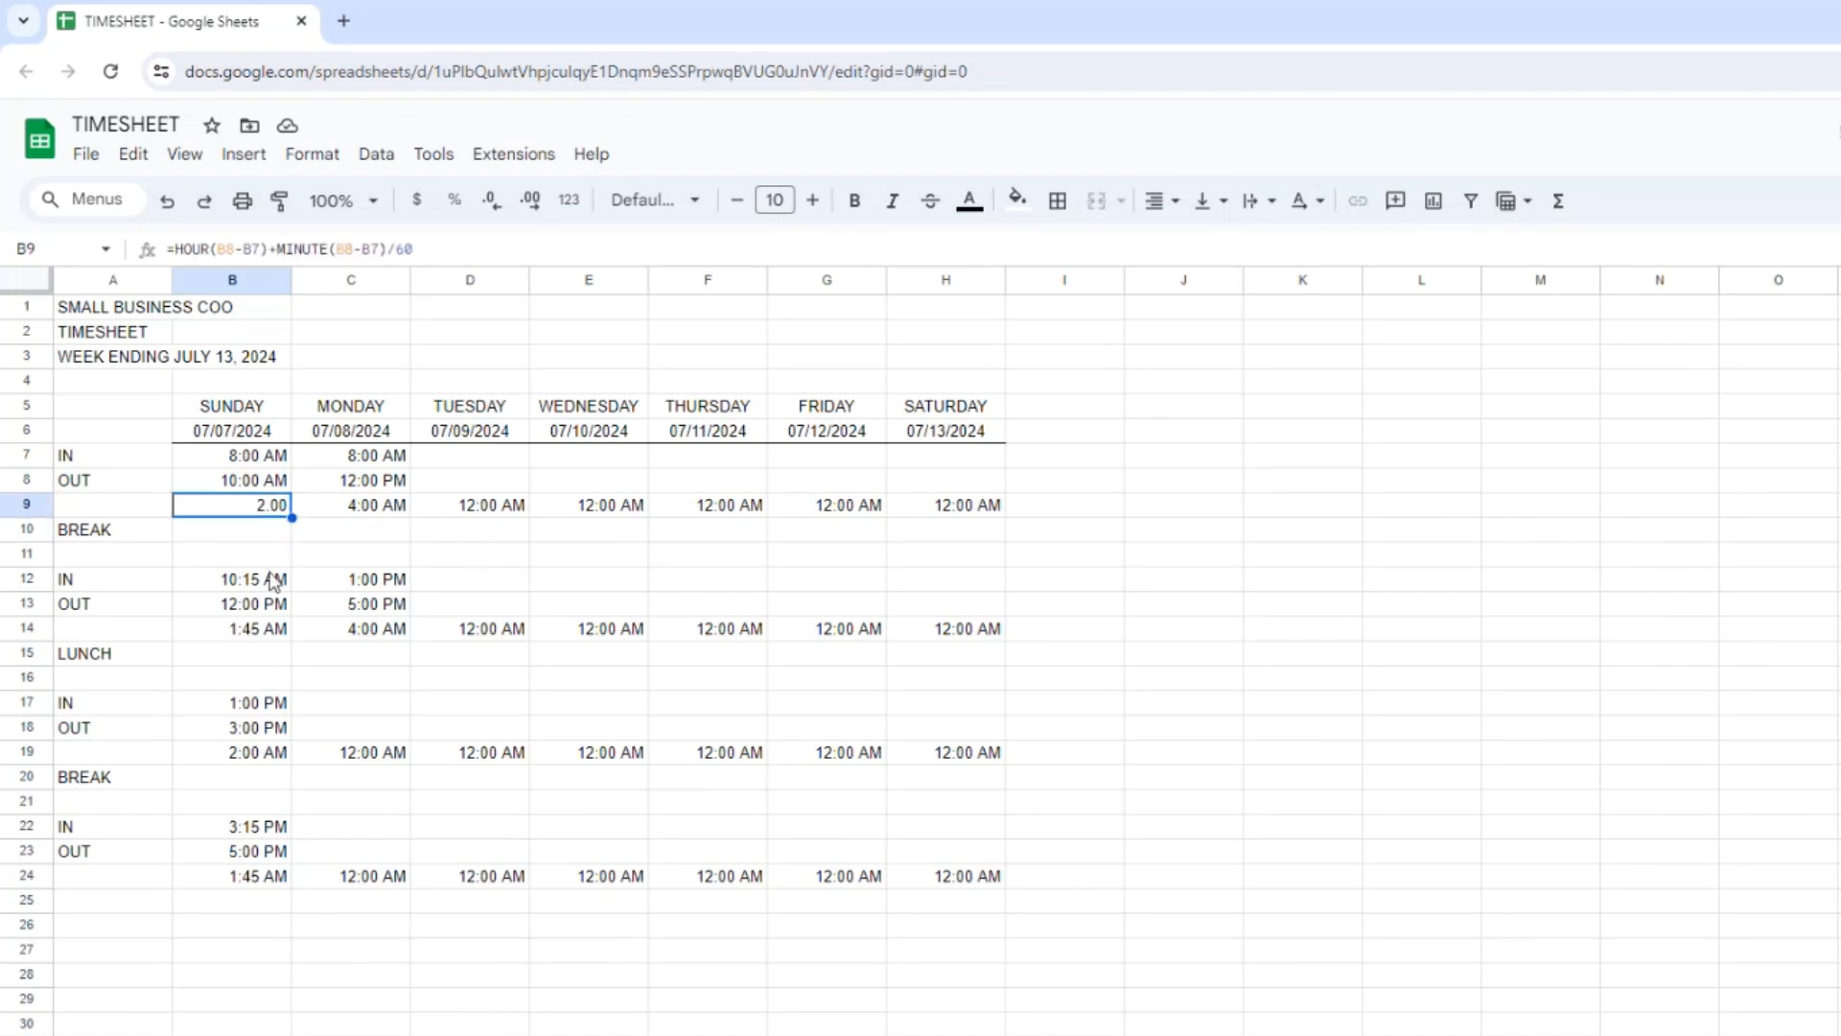
{"action": "key", "text": "ctrl+c"}
{"action": "key", "text": "Right"}
{"action": "key", "text": "shift+Right"}
{"action": "key", "text": "shift+Right"}
{"action": "key", "text": "shift+Right"}
{"action": "key", "text": "shift+Right"}
{"action": "key", "text": "shift+Right"}
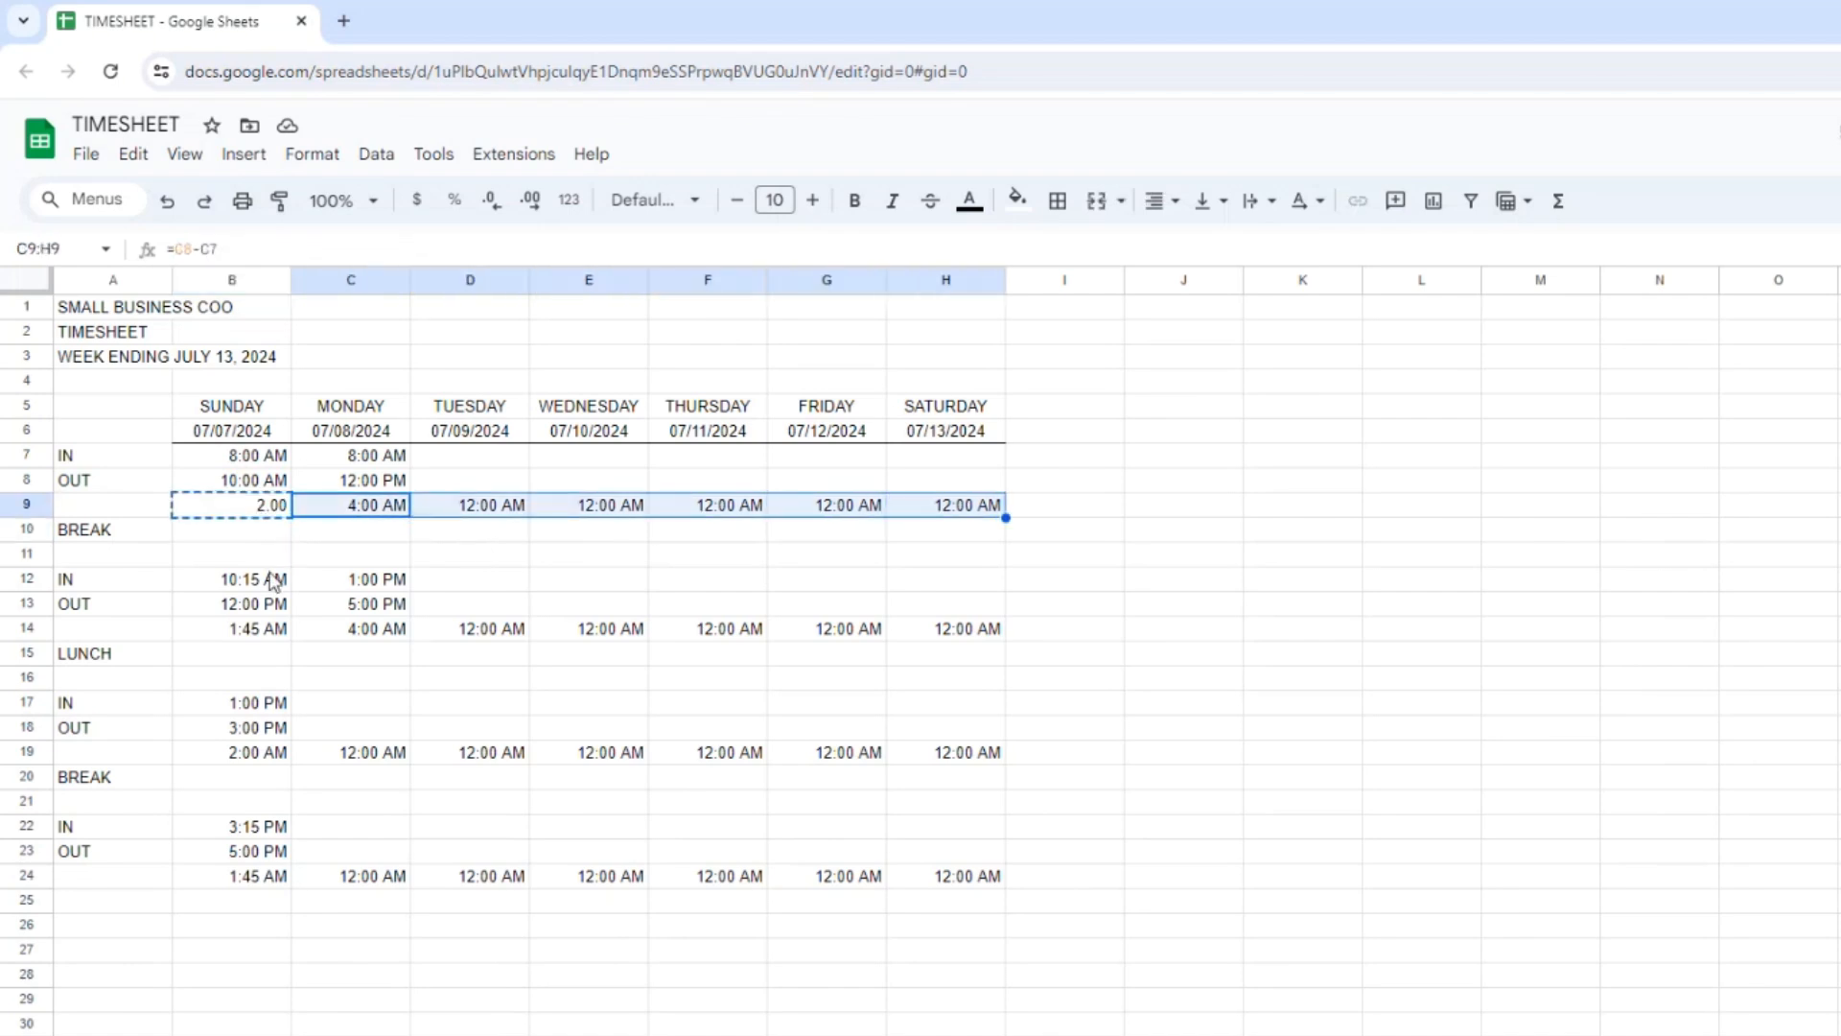
{"action": "key", "text": "ctrl+v"}
Copy the hours formulas in B9:H9 into row 14, starting at B14.
{"action": "key", "text": "Left"}
{"action": "key", "text": "shift+Right"}
{"action": "key", "text": "shift+Right"}
{"action": "key", "text": "shift+Right"}
{"action": "key", "text": "shift+Right"}
{"action": "key", "text": "shift+Right"}
{"action": "key", "text": "shift+Right"}
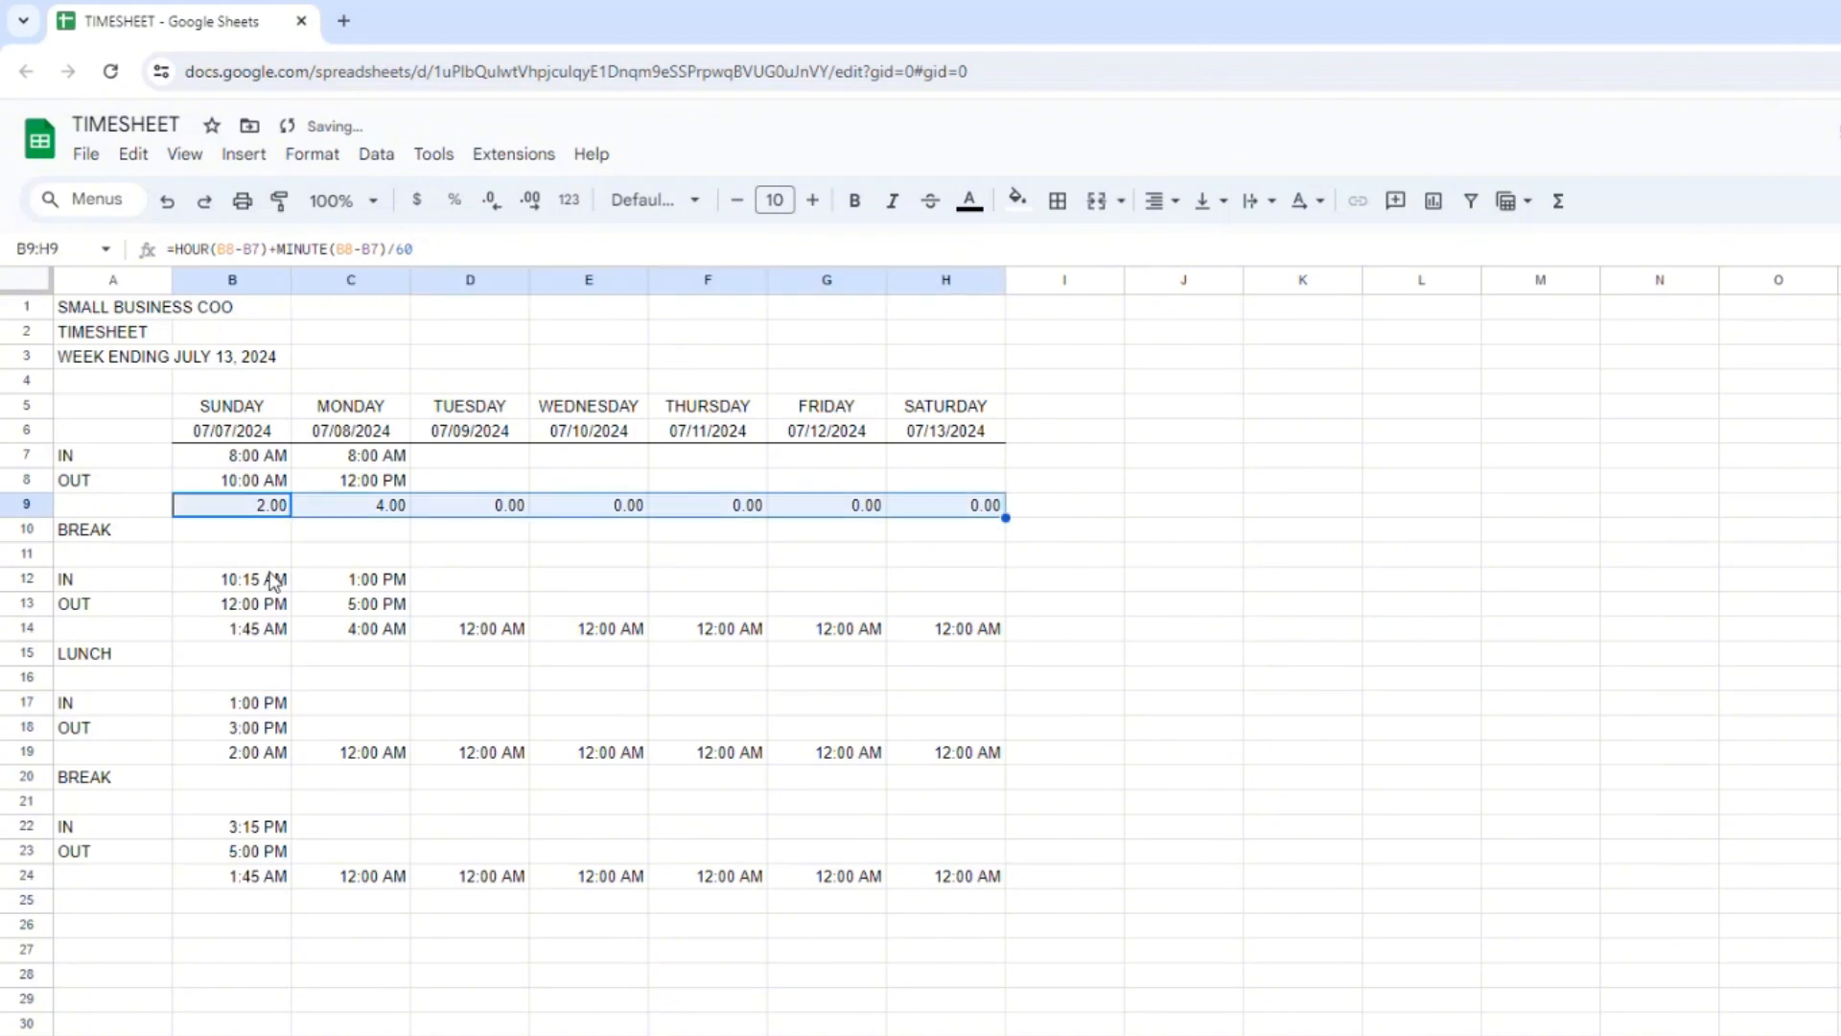
{"action": "key", "text": "ctrl+c"}
{"action": "key", "text": "Down"}
{"action": "key", "text": "Down"}
{"action": "key", "text": "Down"}
Paste the copied hours formulas into rows 19 and 24 as well, starting in column B.
{"action": "key", "text": "Down"}
{"action": "key", "text": "Down"}
{"action": "key", "text": "ctrl+v"}
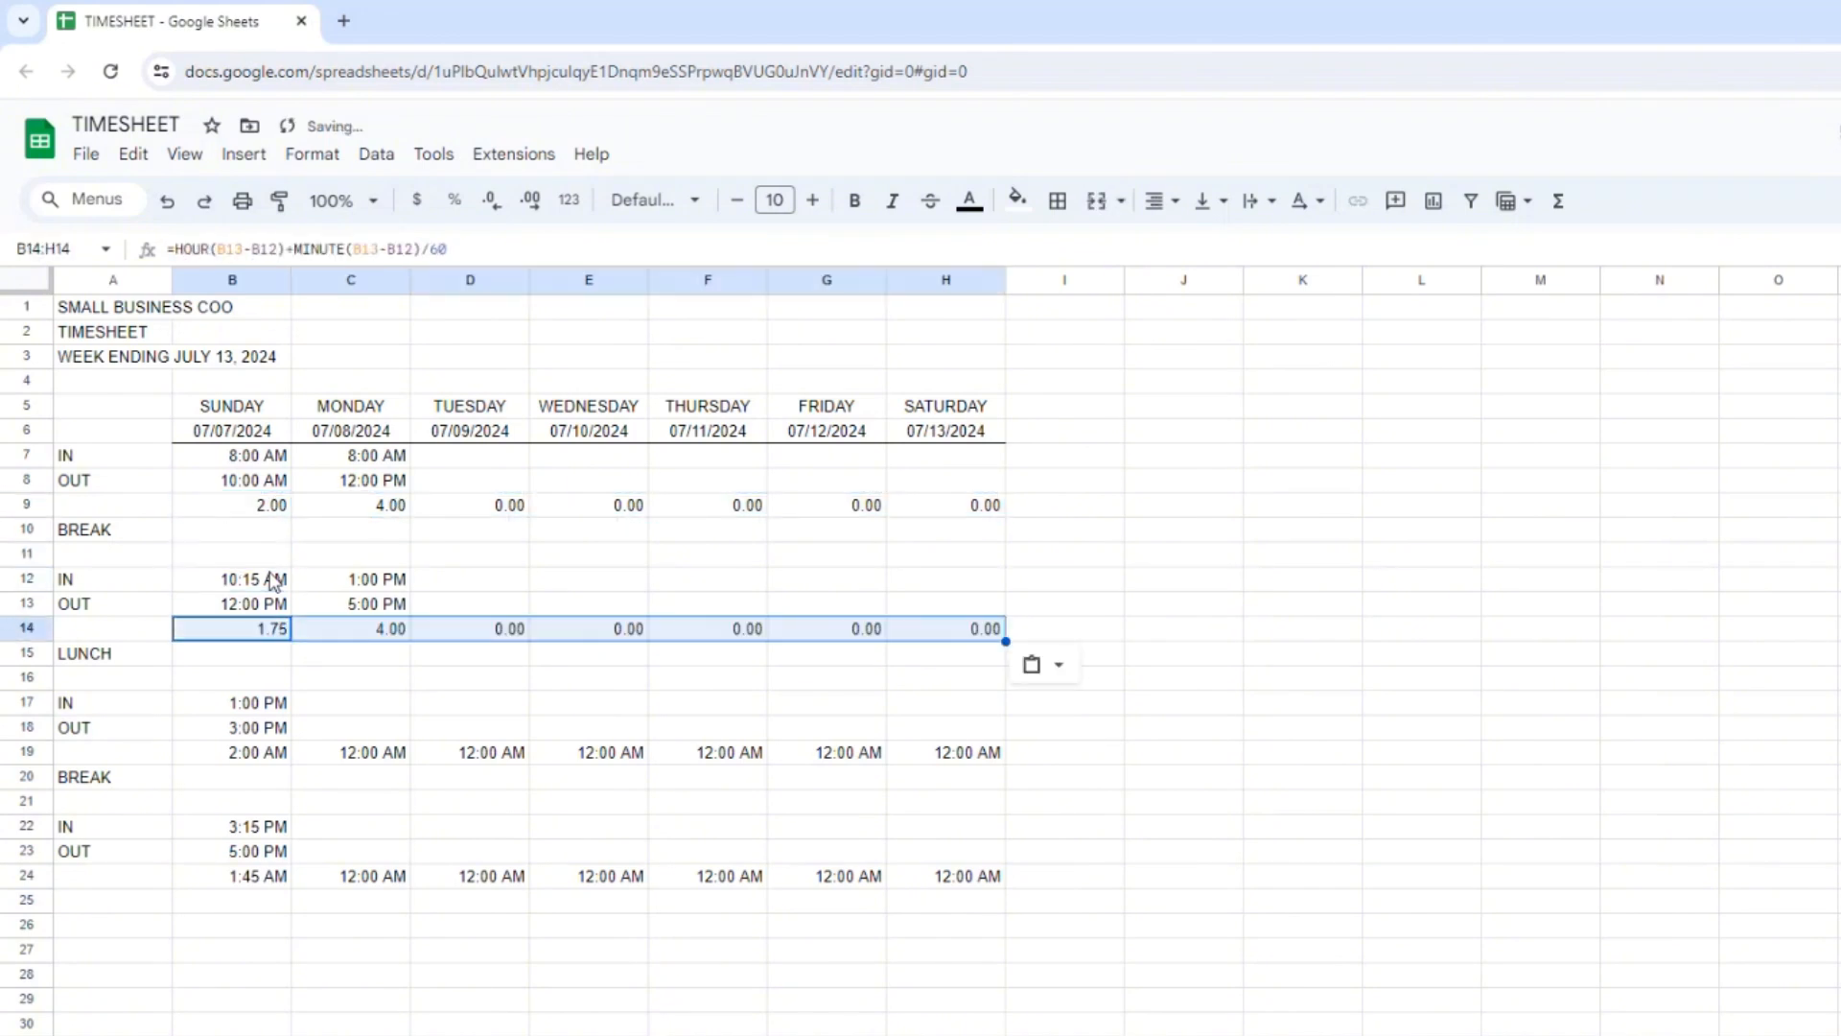
{"action": "key", "text": "Down"}
{"action": "key", "text": "Down"}
{"action": "key", "text": "Down"}
{"action": "key", "text": "Down"}
{"action": "key", "text": "Down"}
{"action": "key", "text": "ctrl+v"}
{"action": "key", "text": "Down"}
{"action": "key", "text": "Down"}
{"action": "key", "text": "Down"}
{"action": "key", "text": "Down"}
{"action": "key", "text": "Down"}
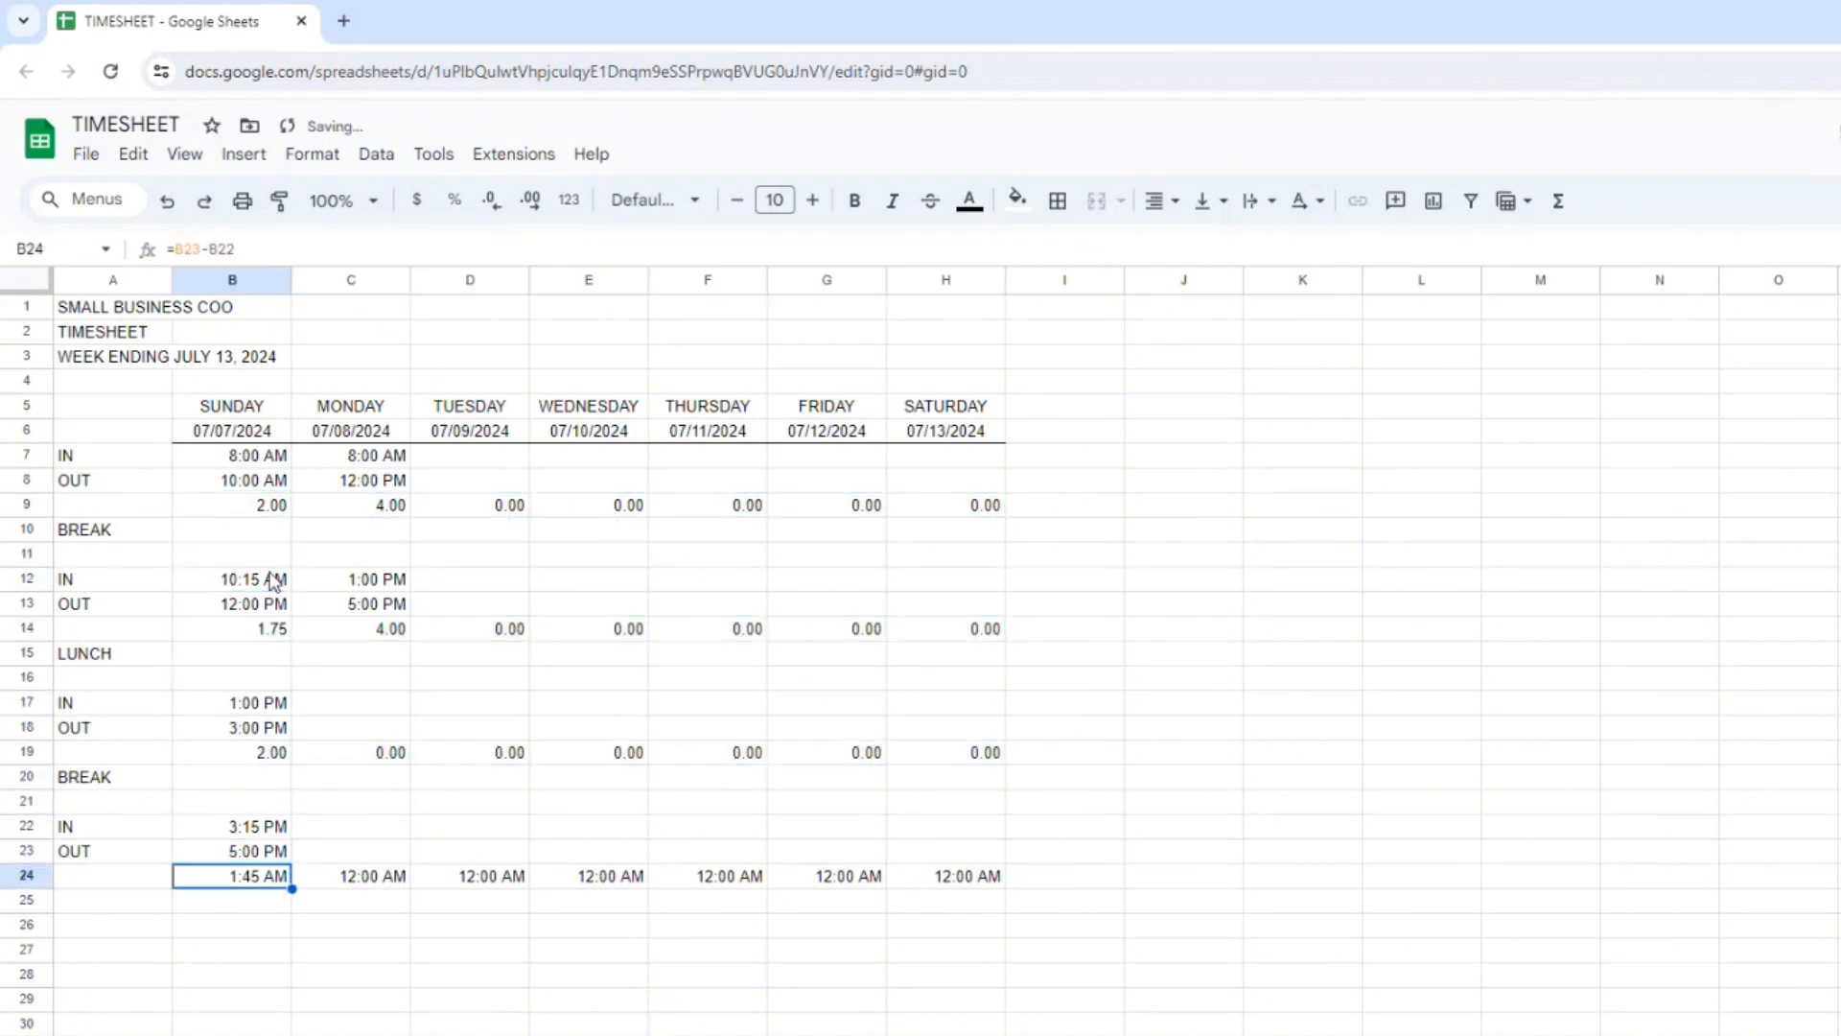
{"action": "key", "text": "ctrl+v"}
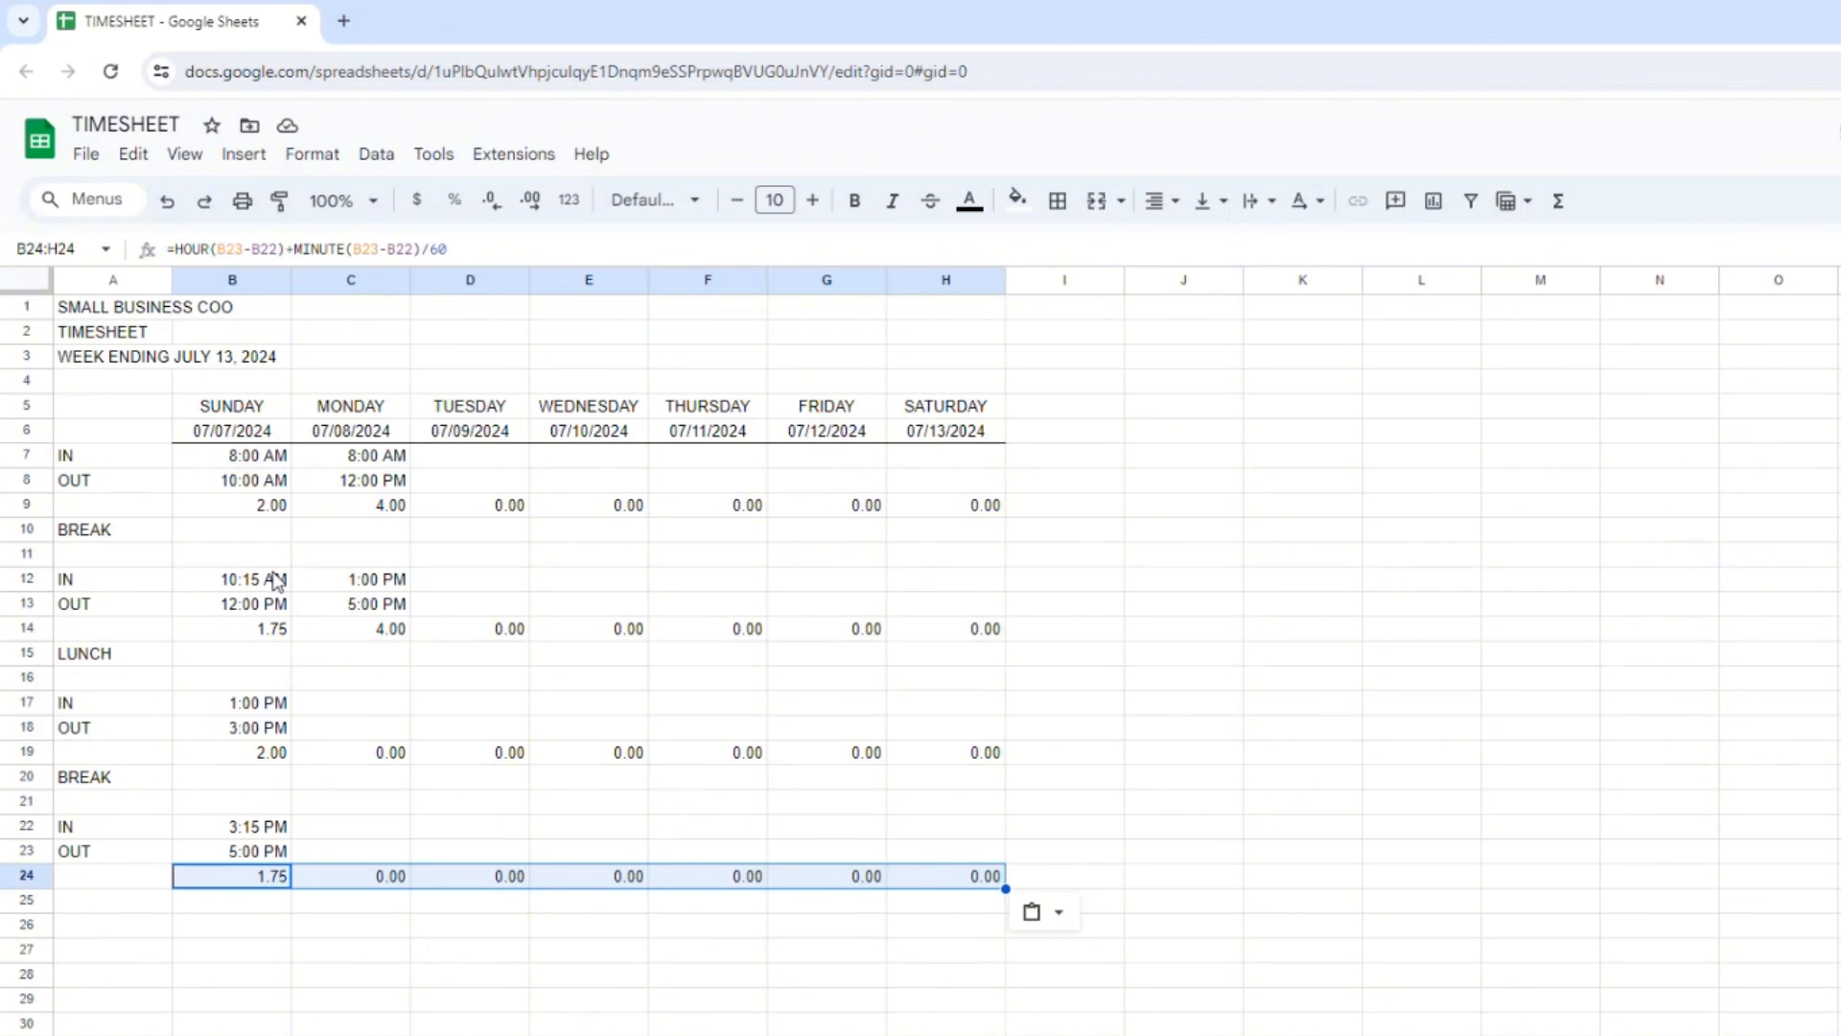
Enter the row label TOTAL in A25.
{"action": "left_click", "coordinate": [205, 876]}
{"action": "left_click", "coordinate": [108, 906]}
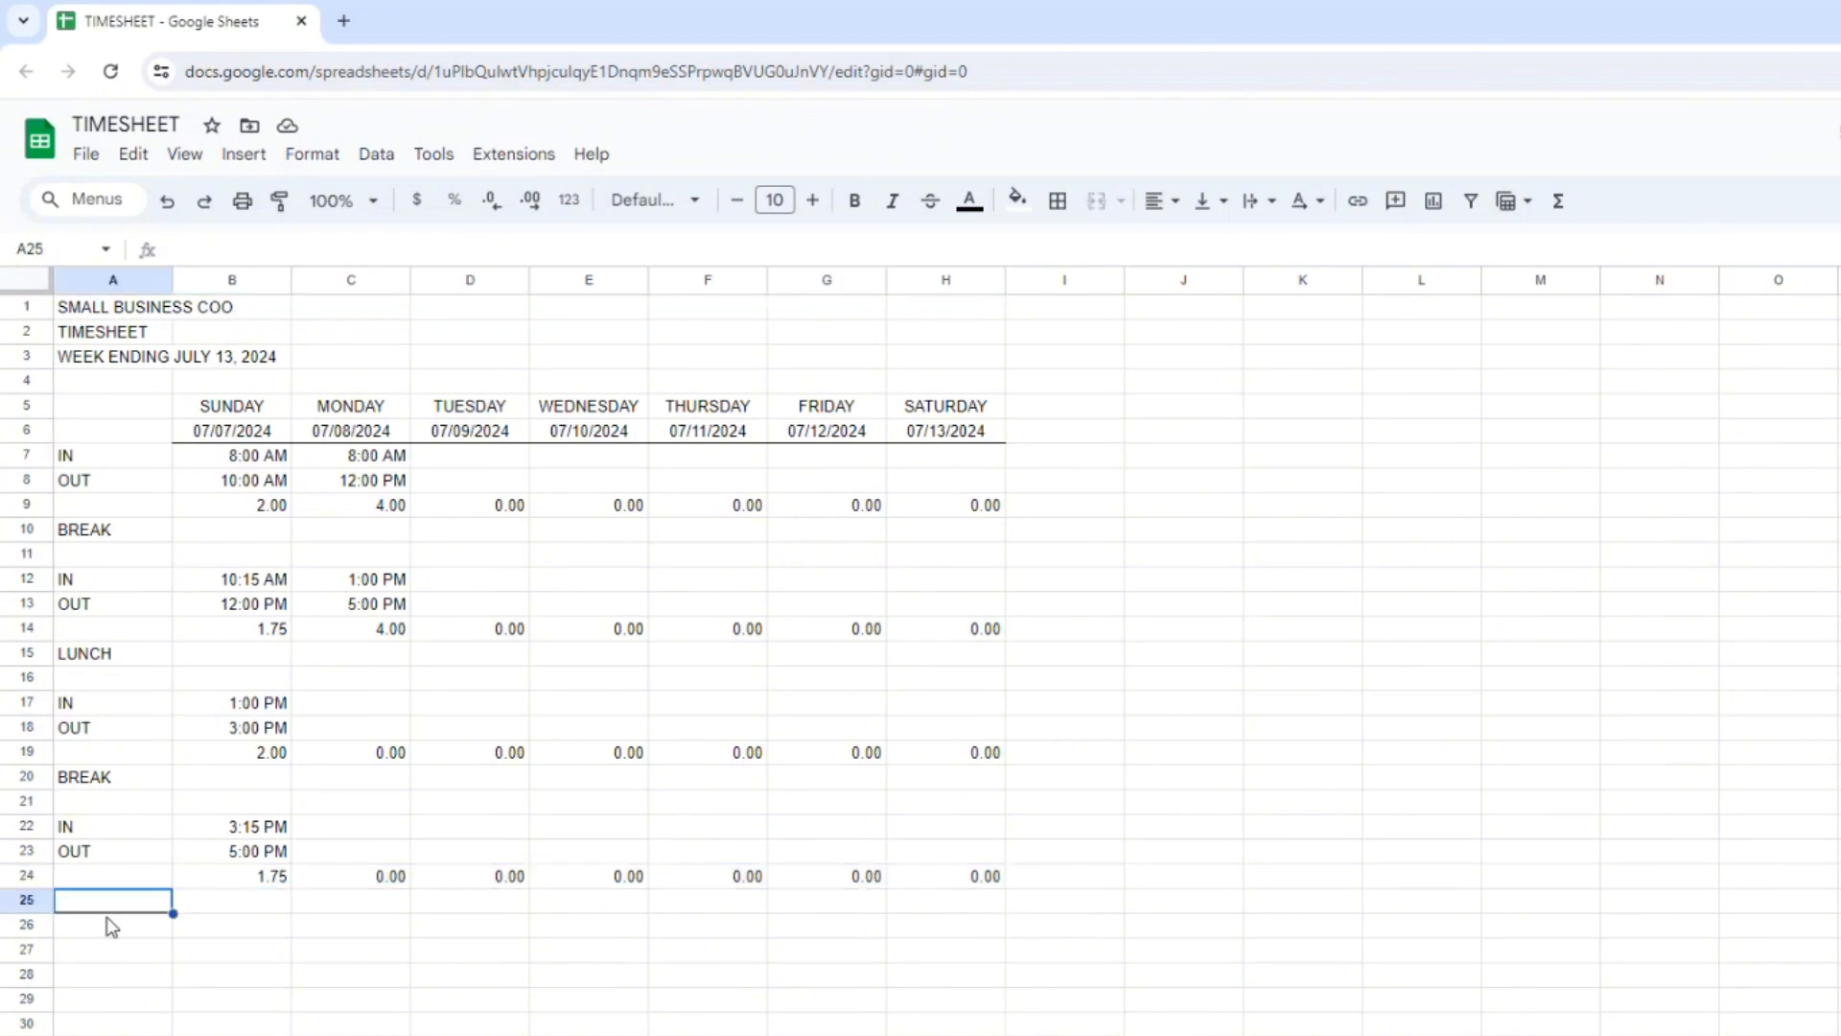
{"action": "type", "text": "TOTAL"}
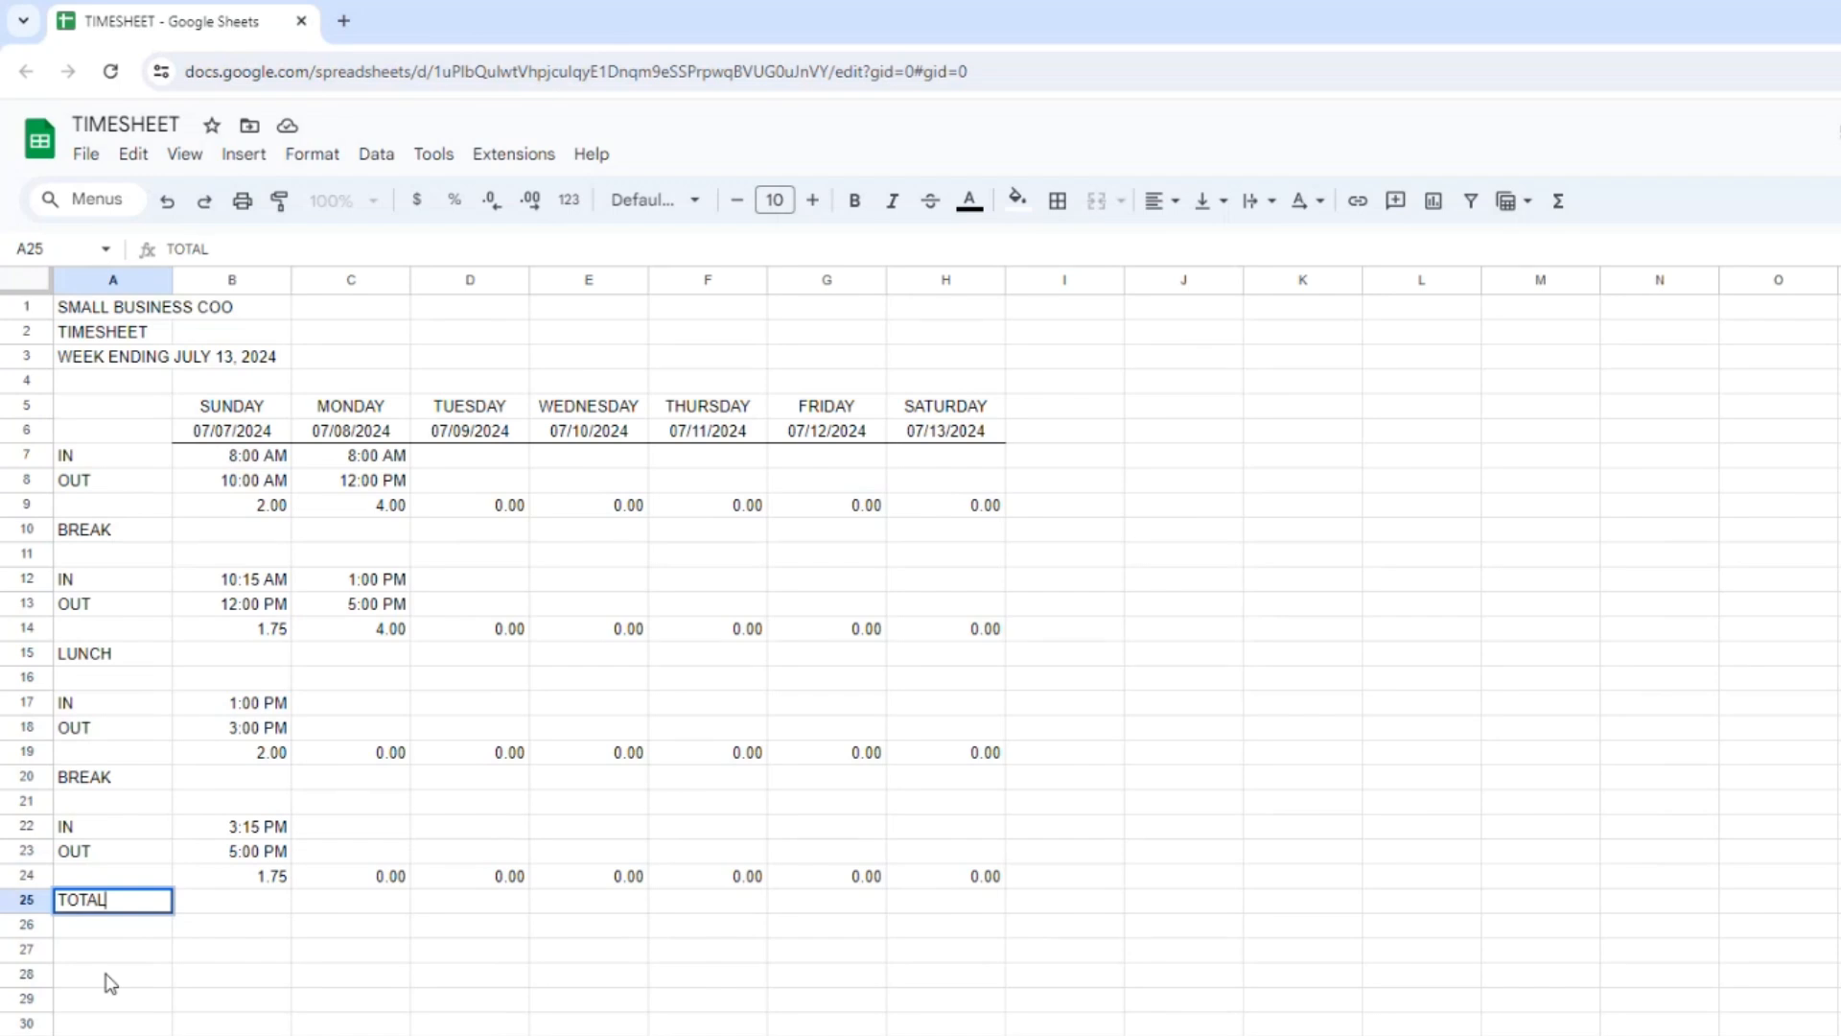
{"action": "key", "text": "Tab"}
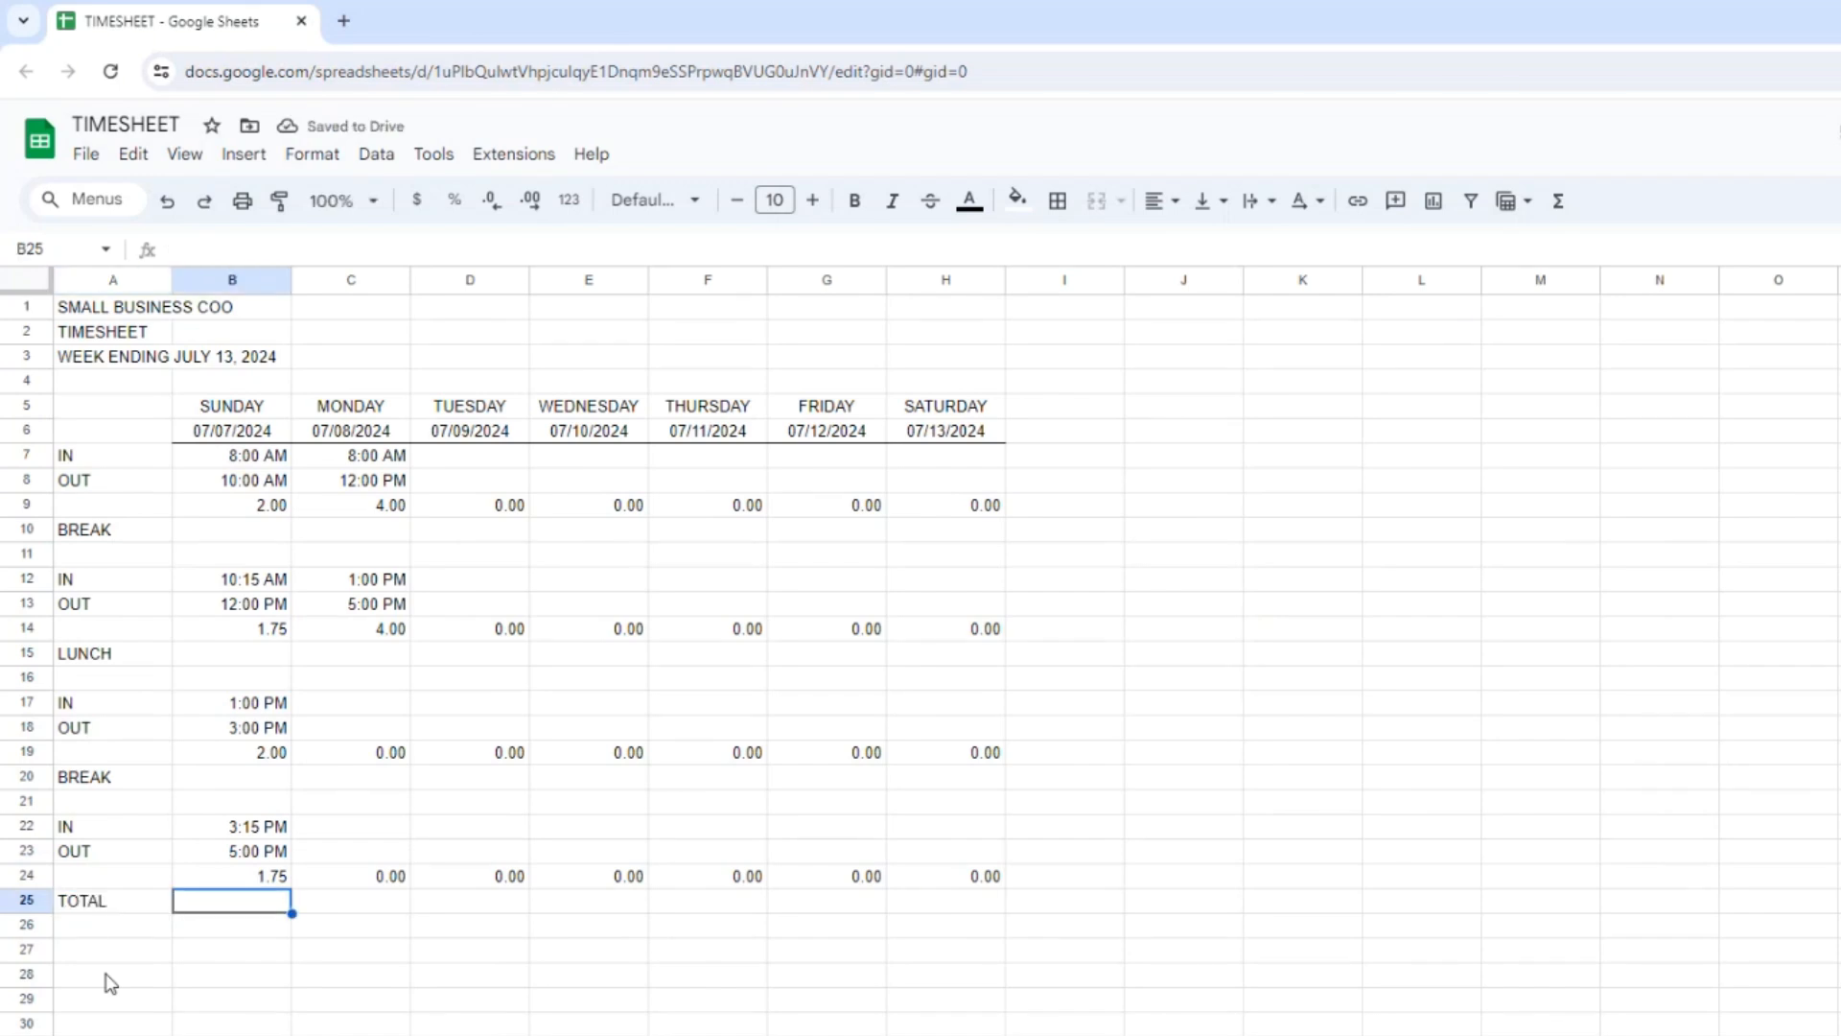
Enter the formula =B9+B14+B19+B24 in B25 to total Sunday's hours.
{"action": "type", "text": "=B"}
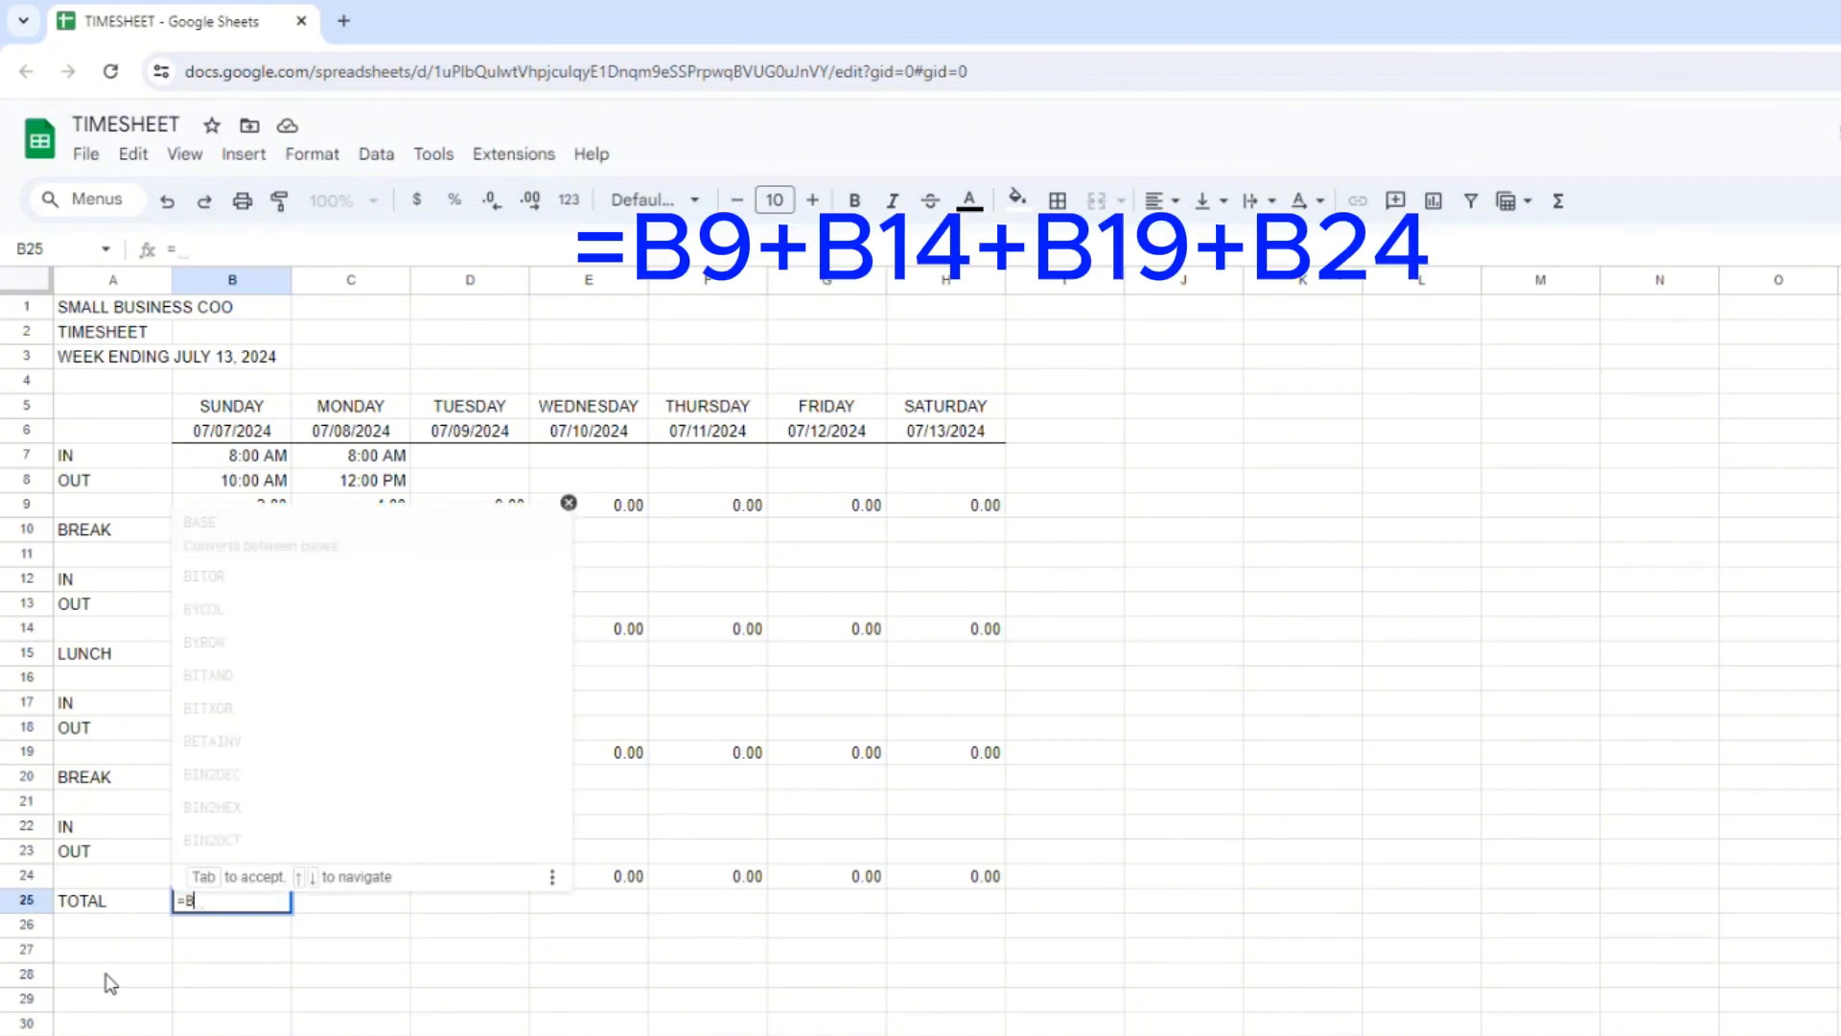
{"action": "type", "text": "9+B"}
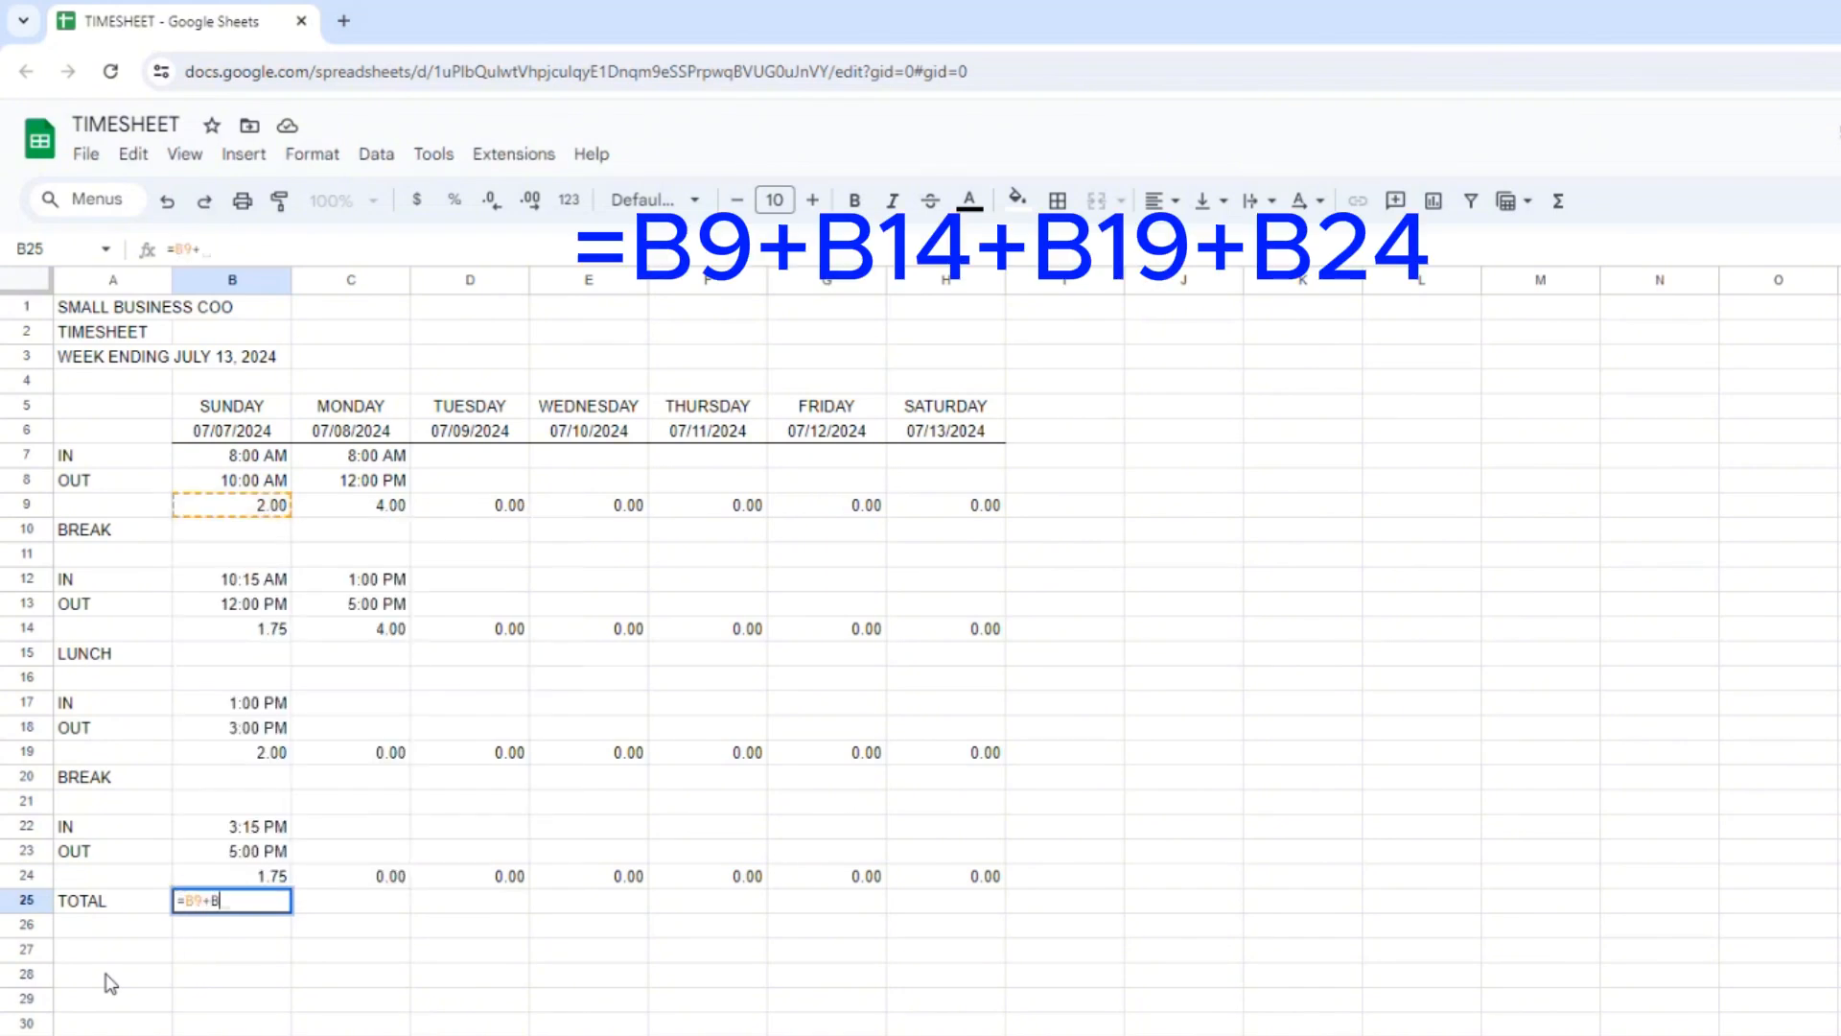
{"action": "type", "text": "14+B"}
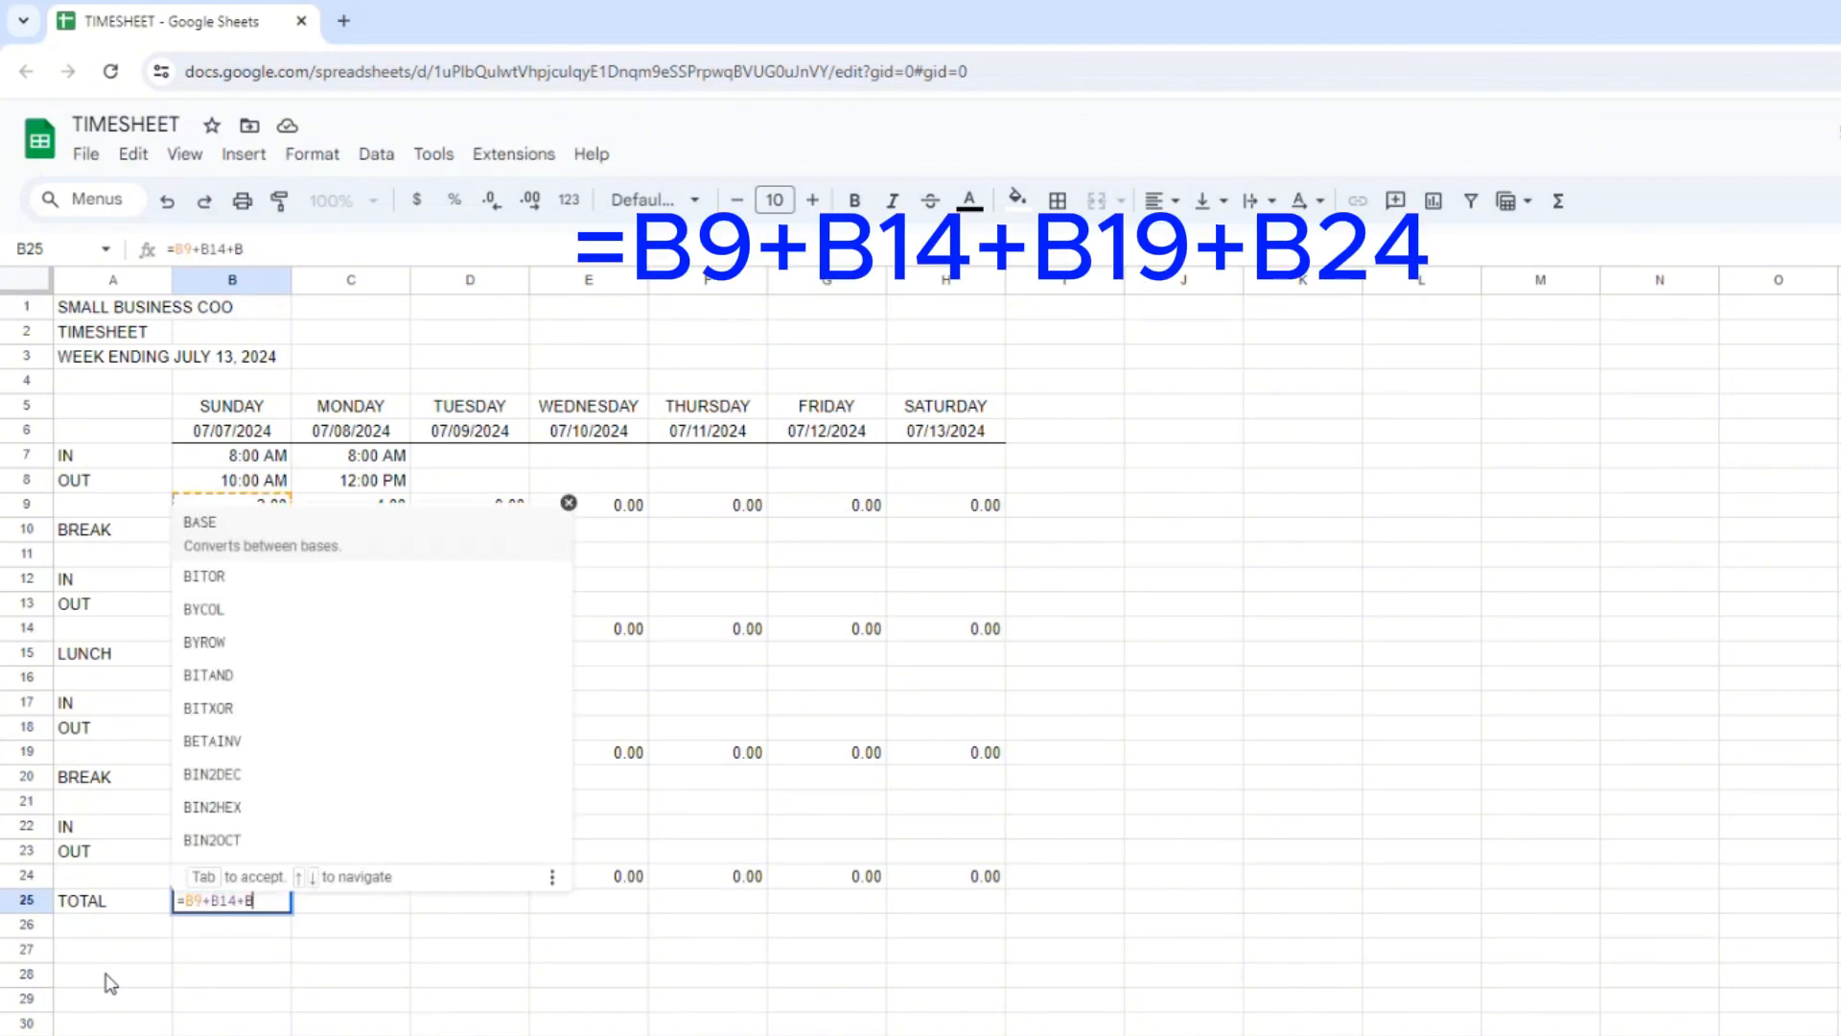
{"action": "type", "text": "19"}
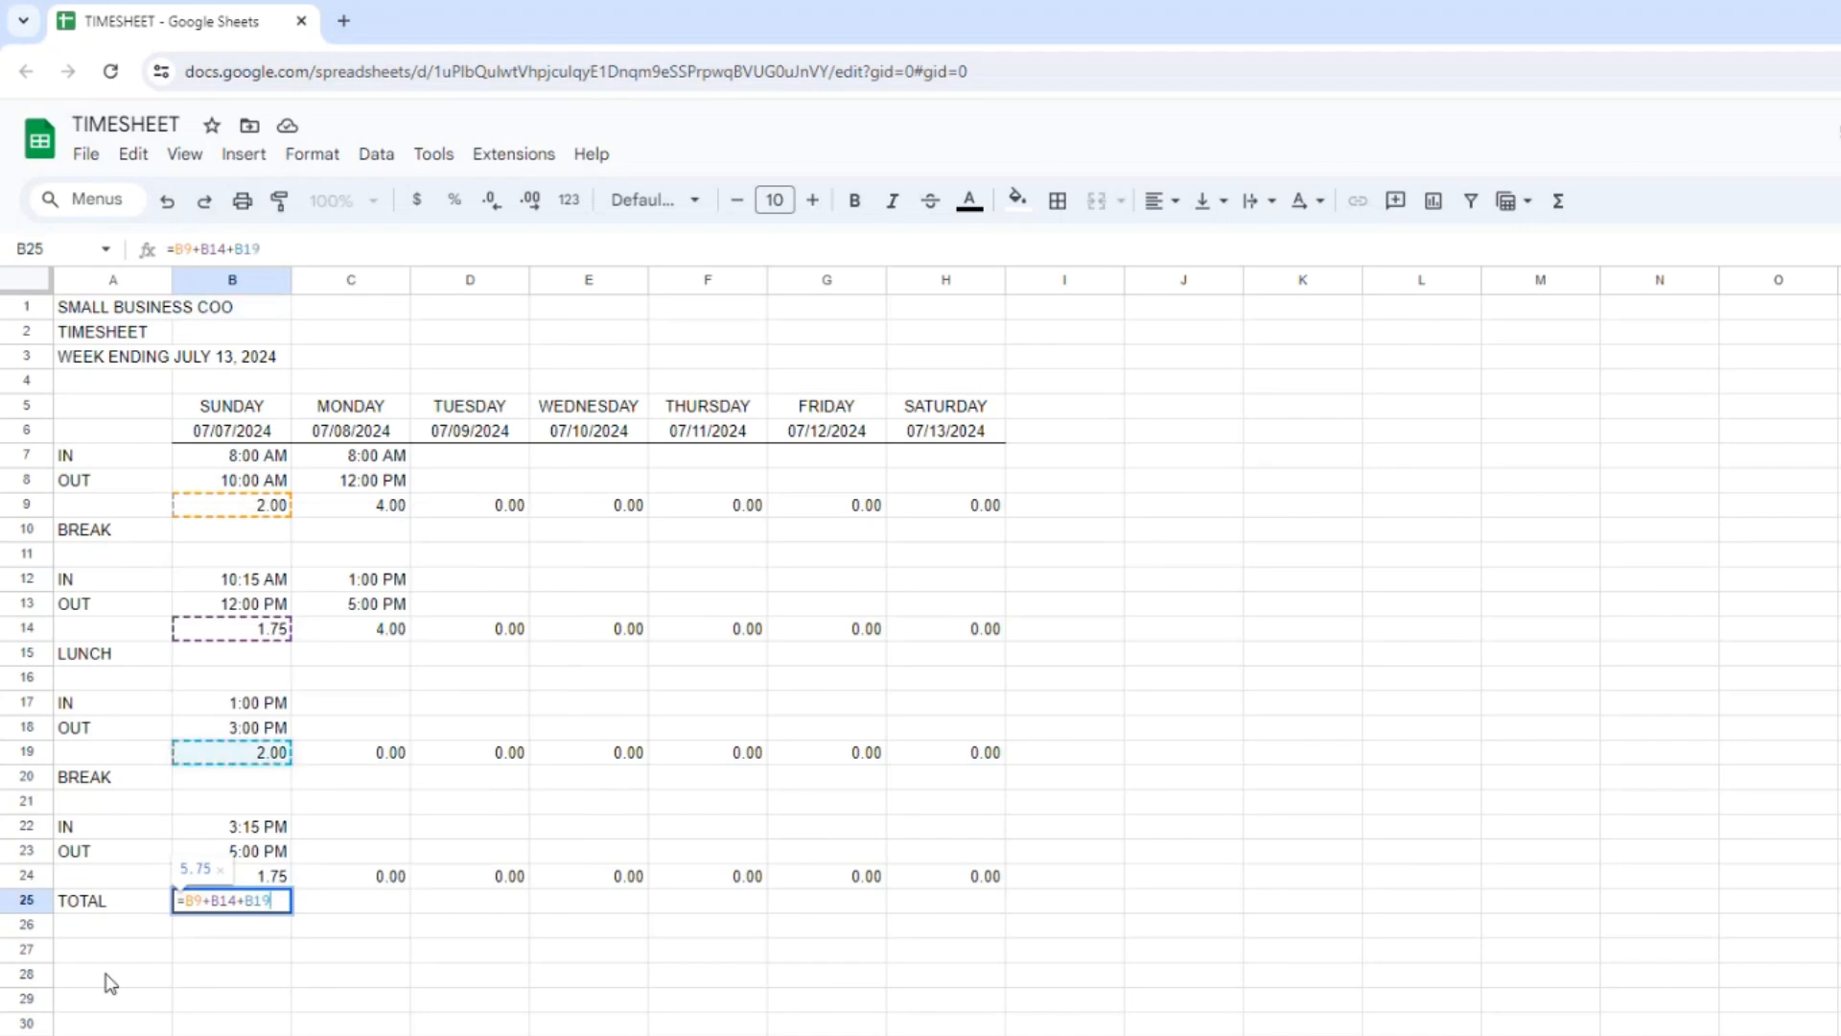
{"action": "type", "text": "+B24"}
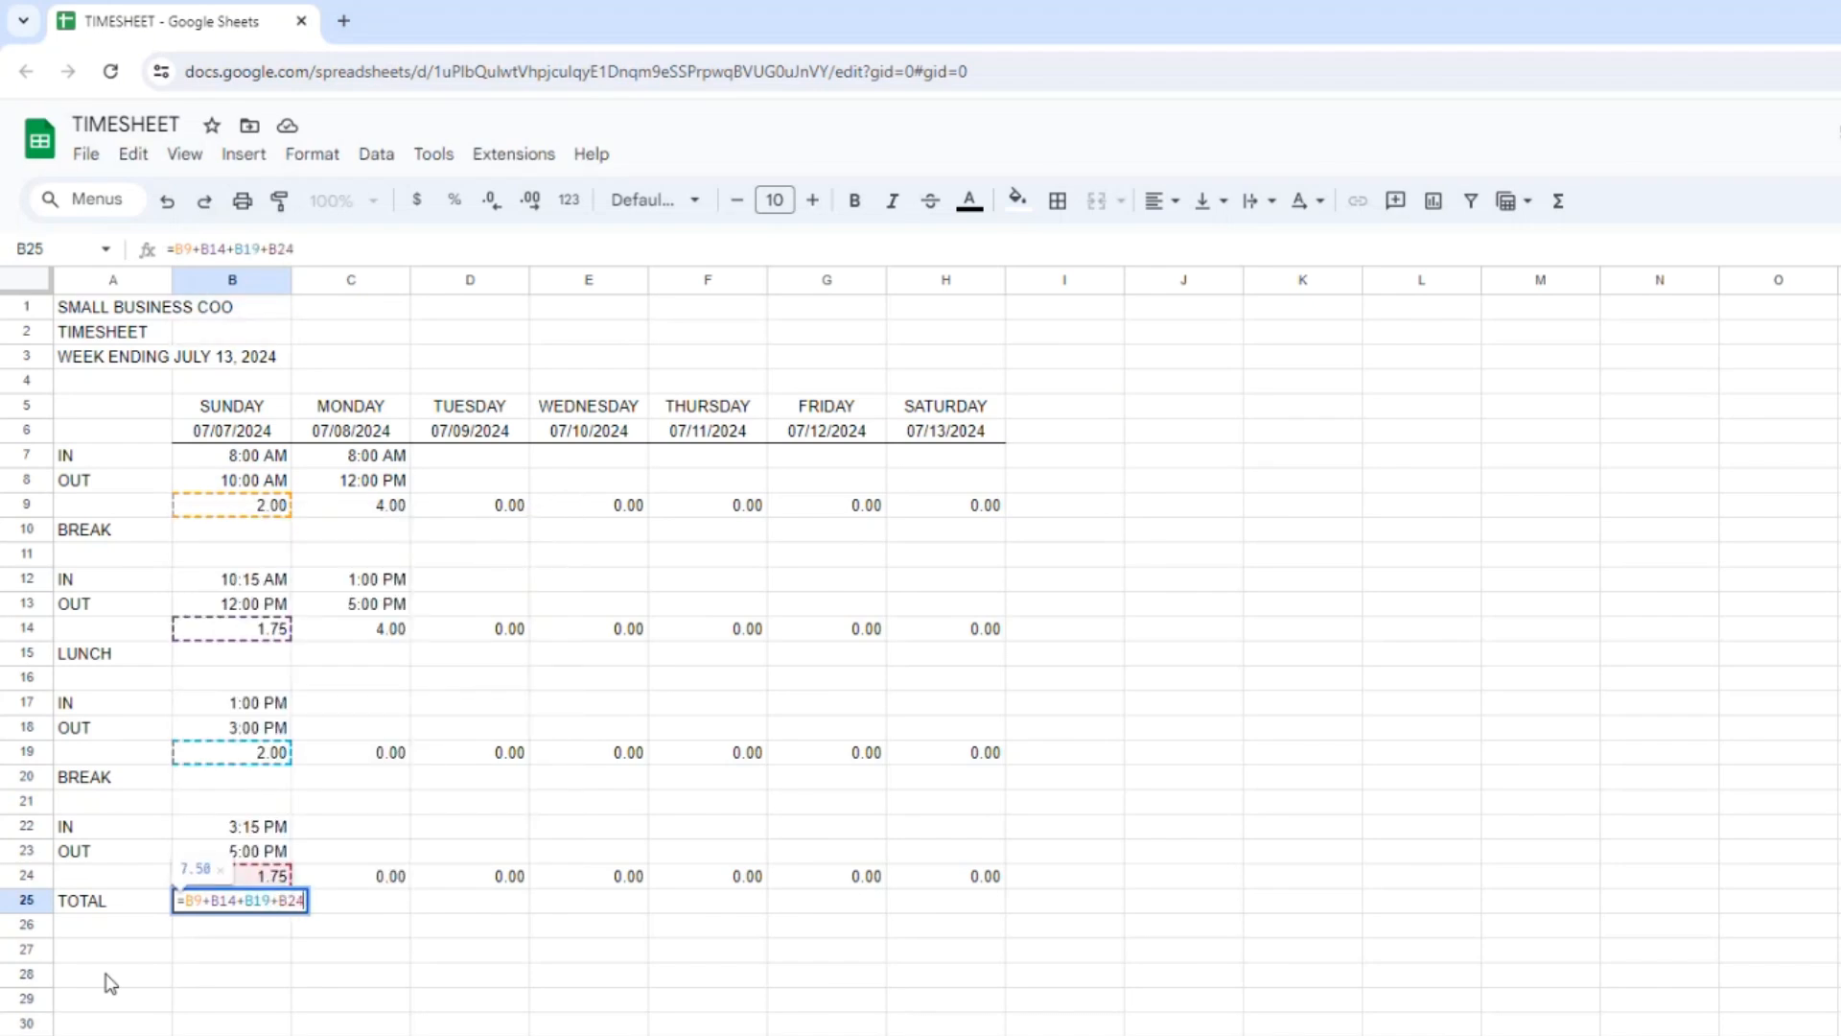
{"action": "key", "text": "Return"}
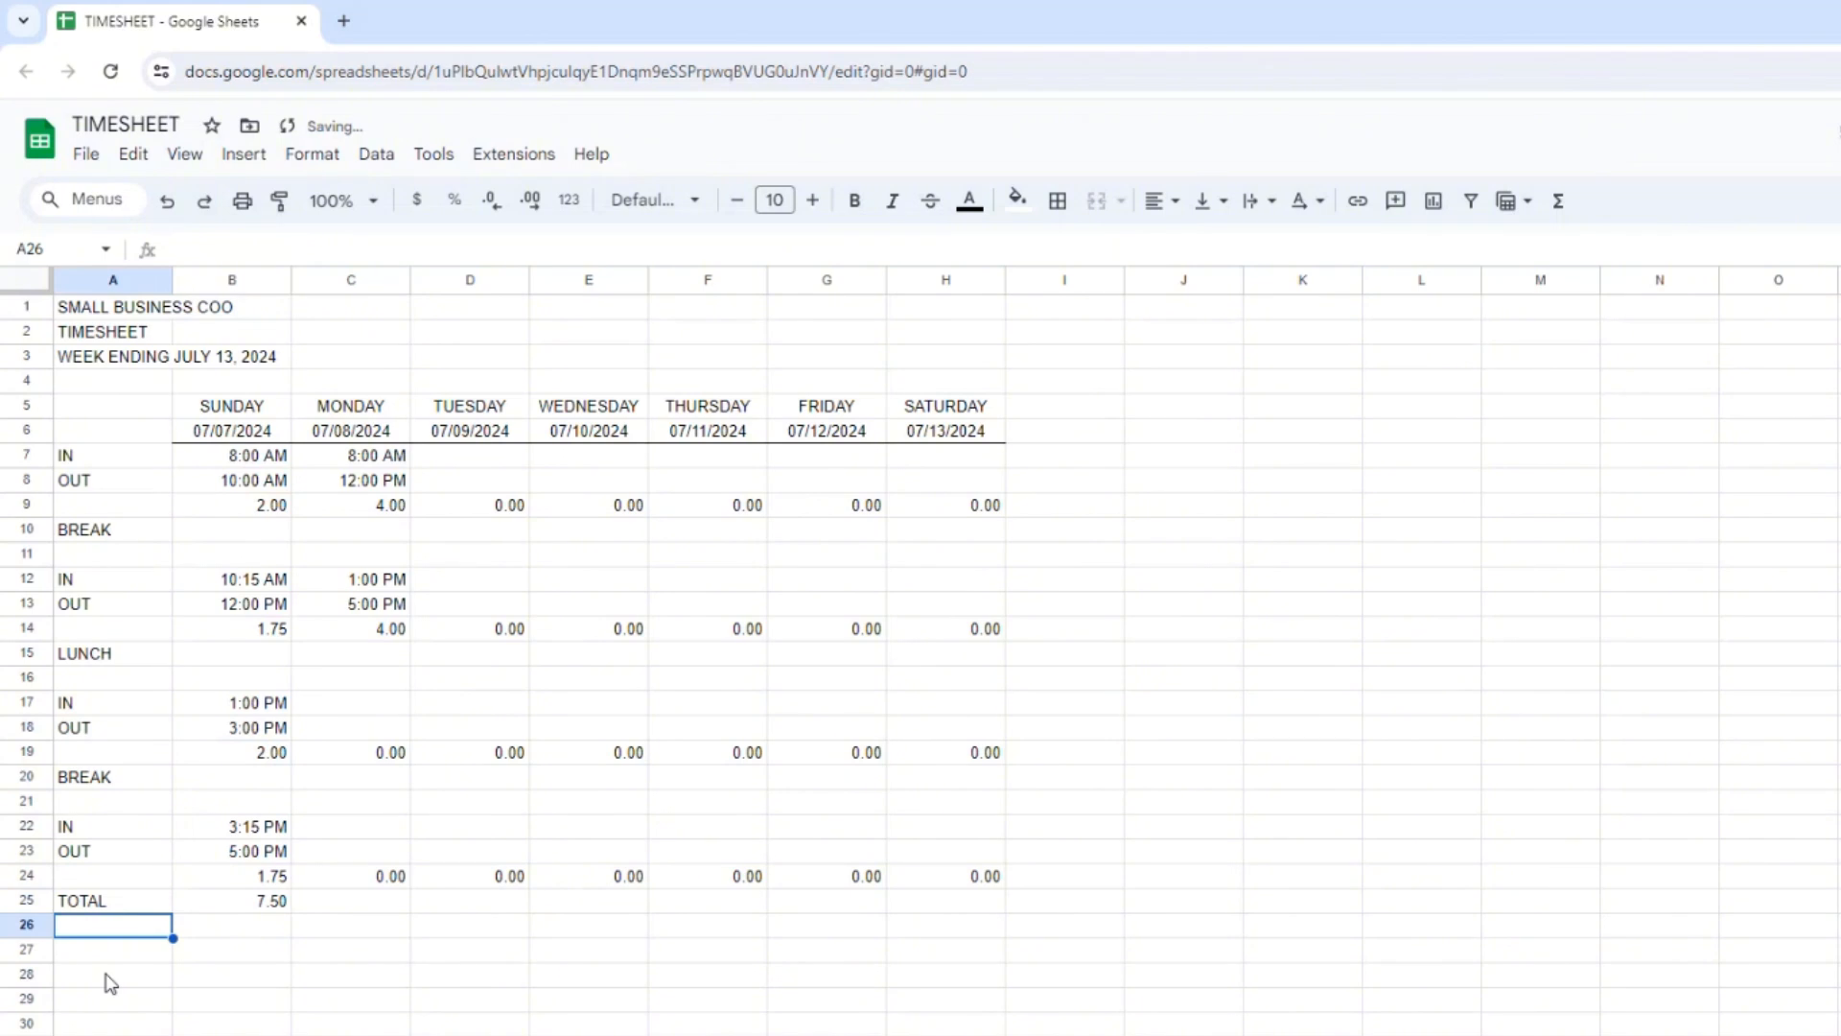
Total Monday's hours in C25 with a SUM formula over C9, C14, C19 and C24.
{"action": "key", "text": "Up"}
{"action": "key", "text": "Right"}
{"action": "key", "text": "Right"}
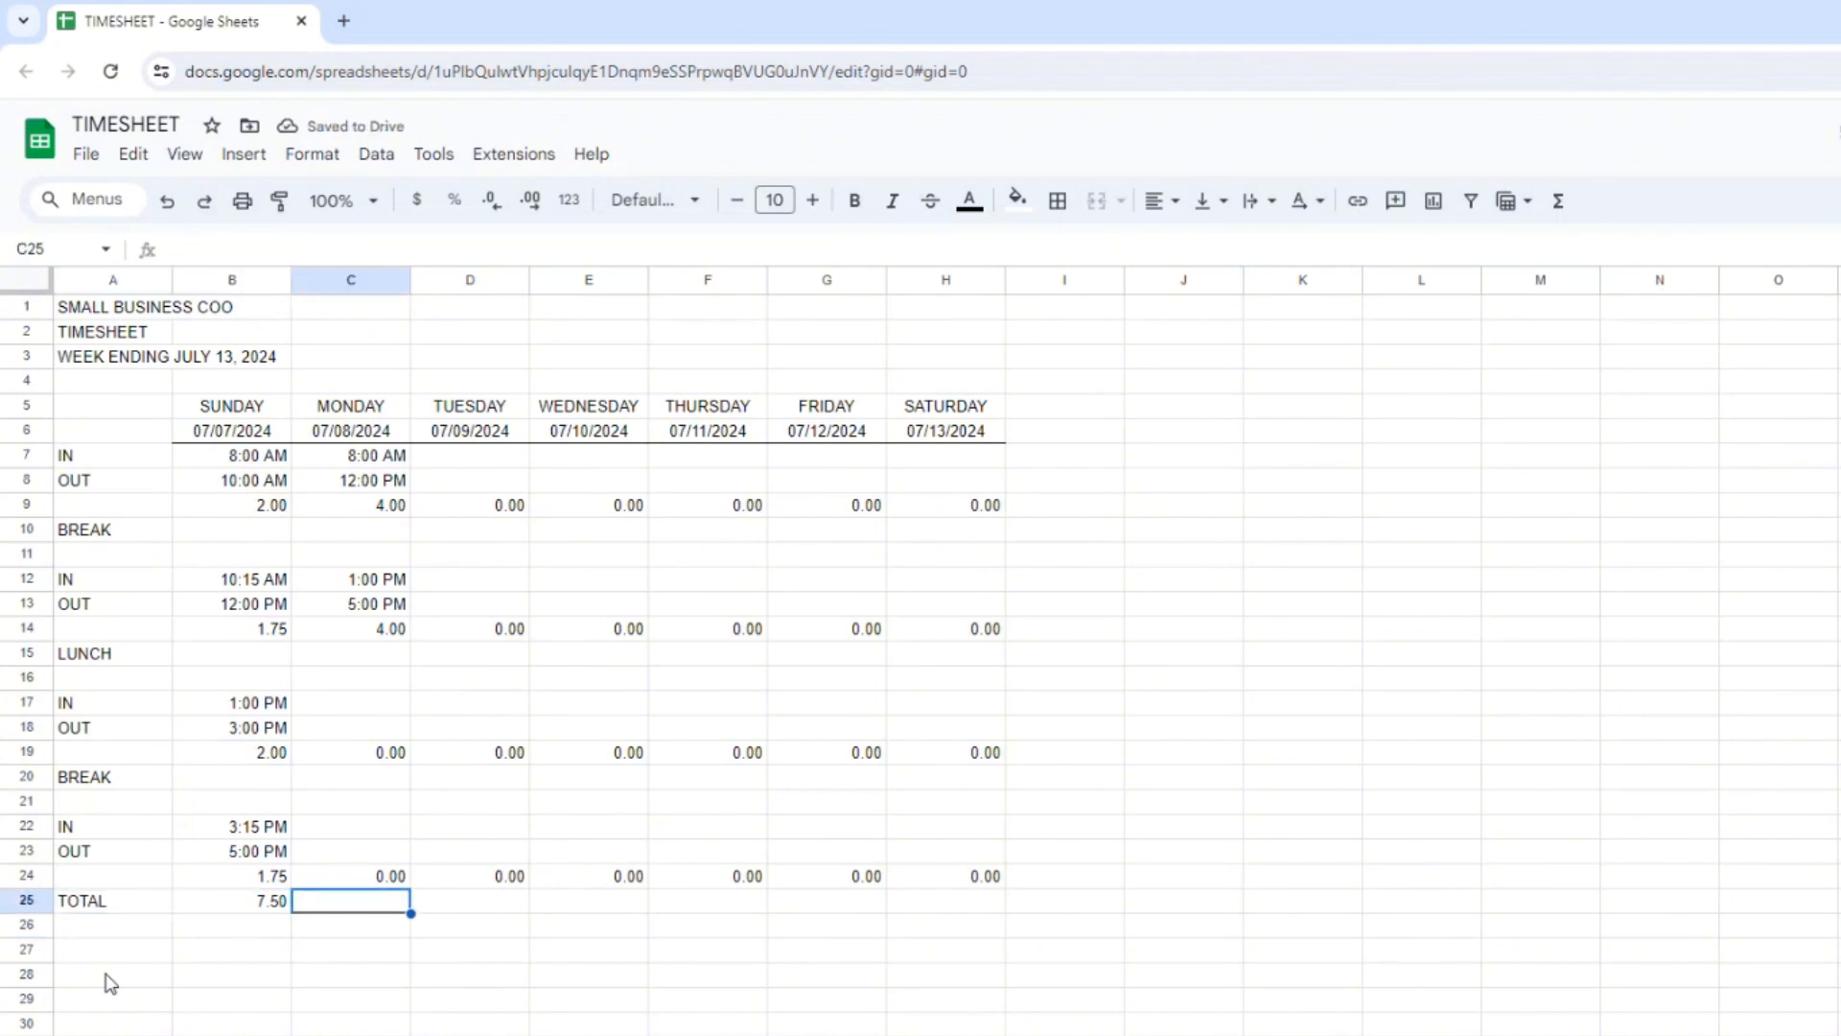
{"action": "type", "text": "=SUM("}
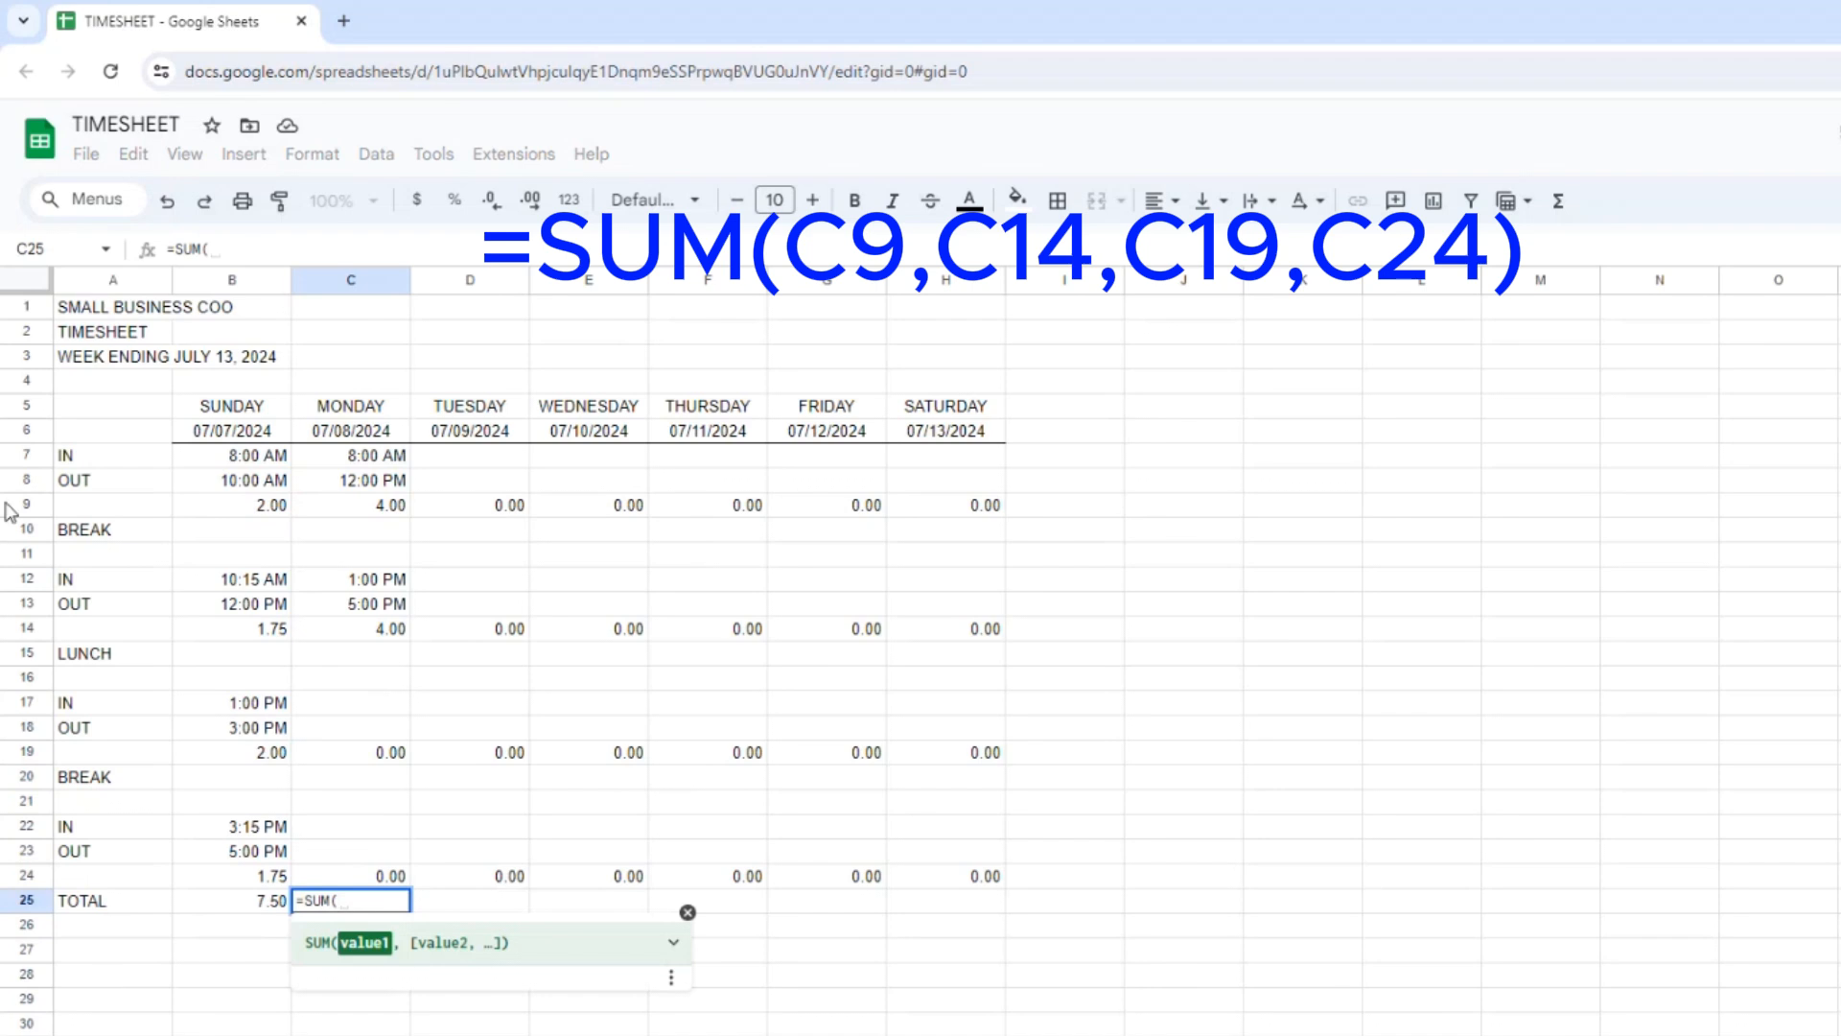
{"action": "left_click", "coordinate": [361, 513]}
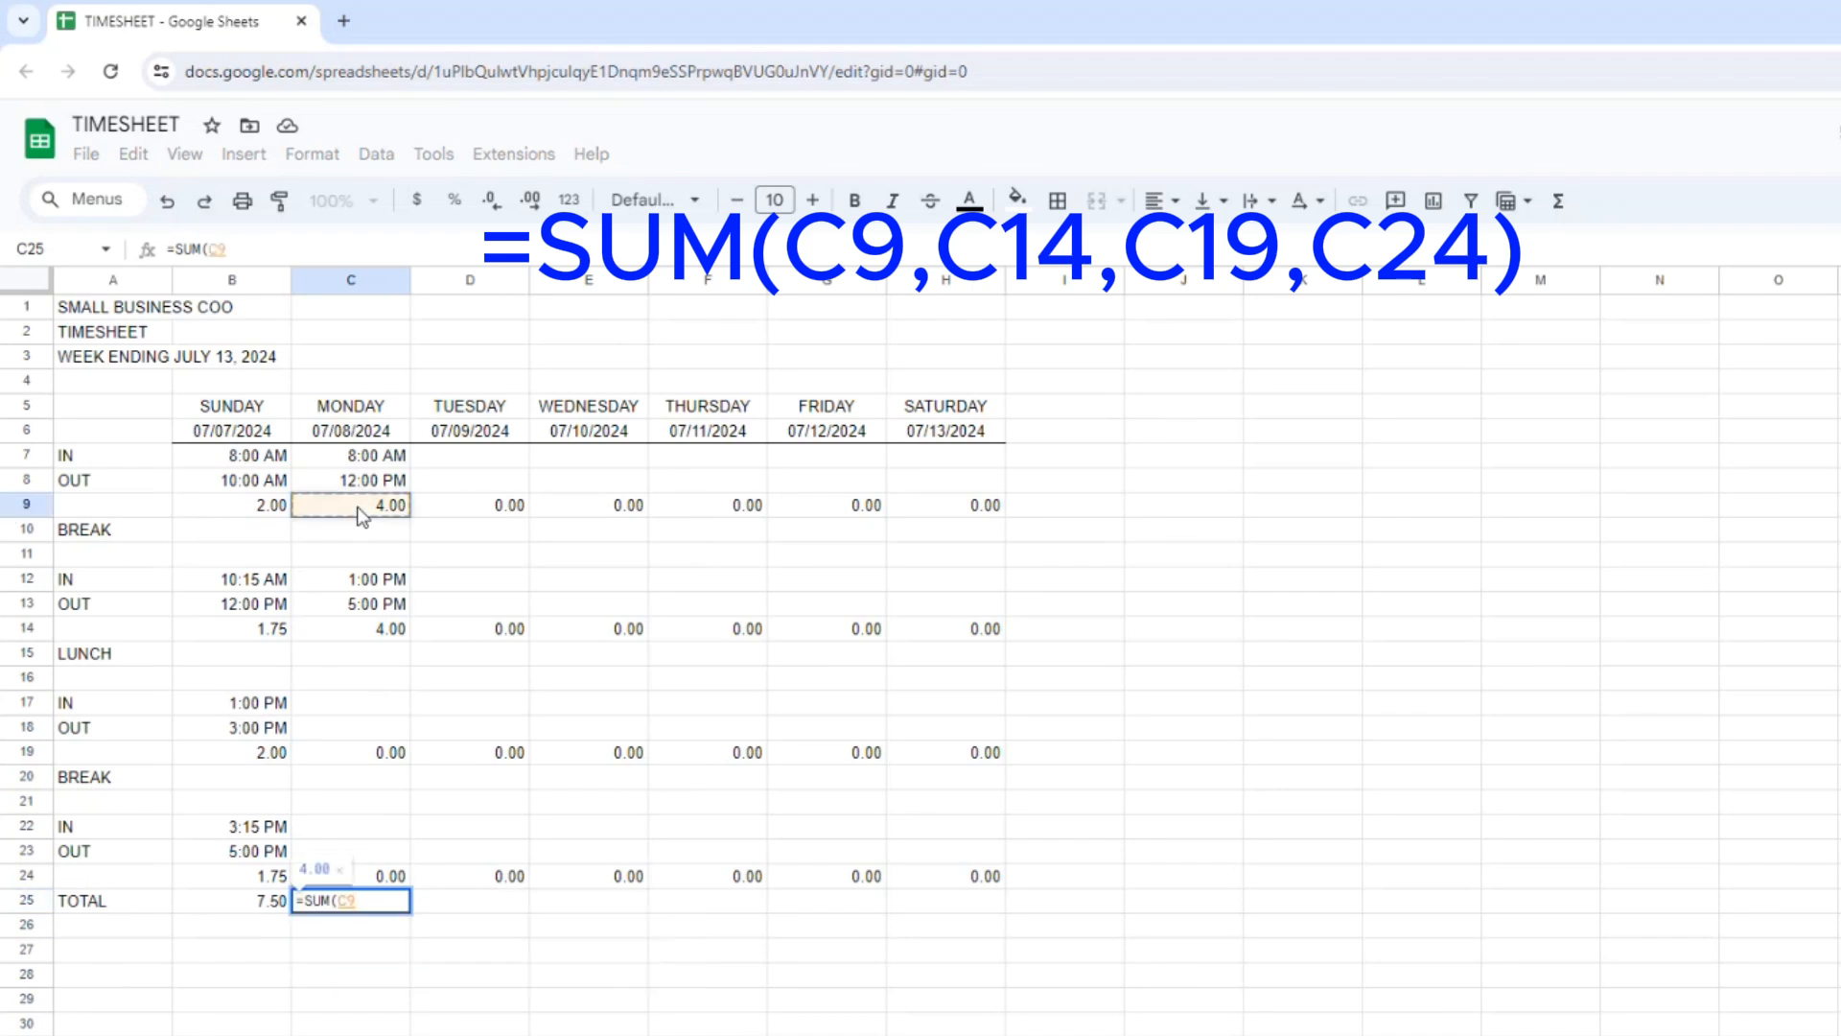
{"action": "type", "text": ","}
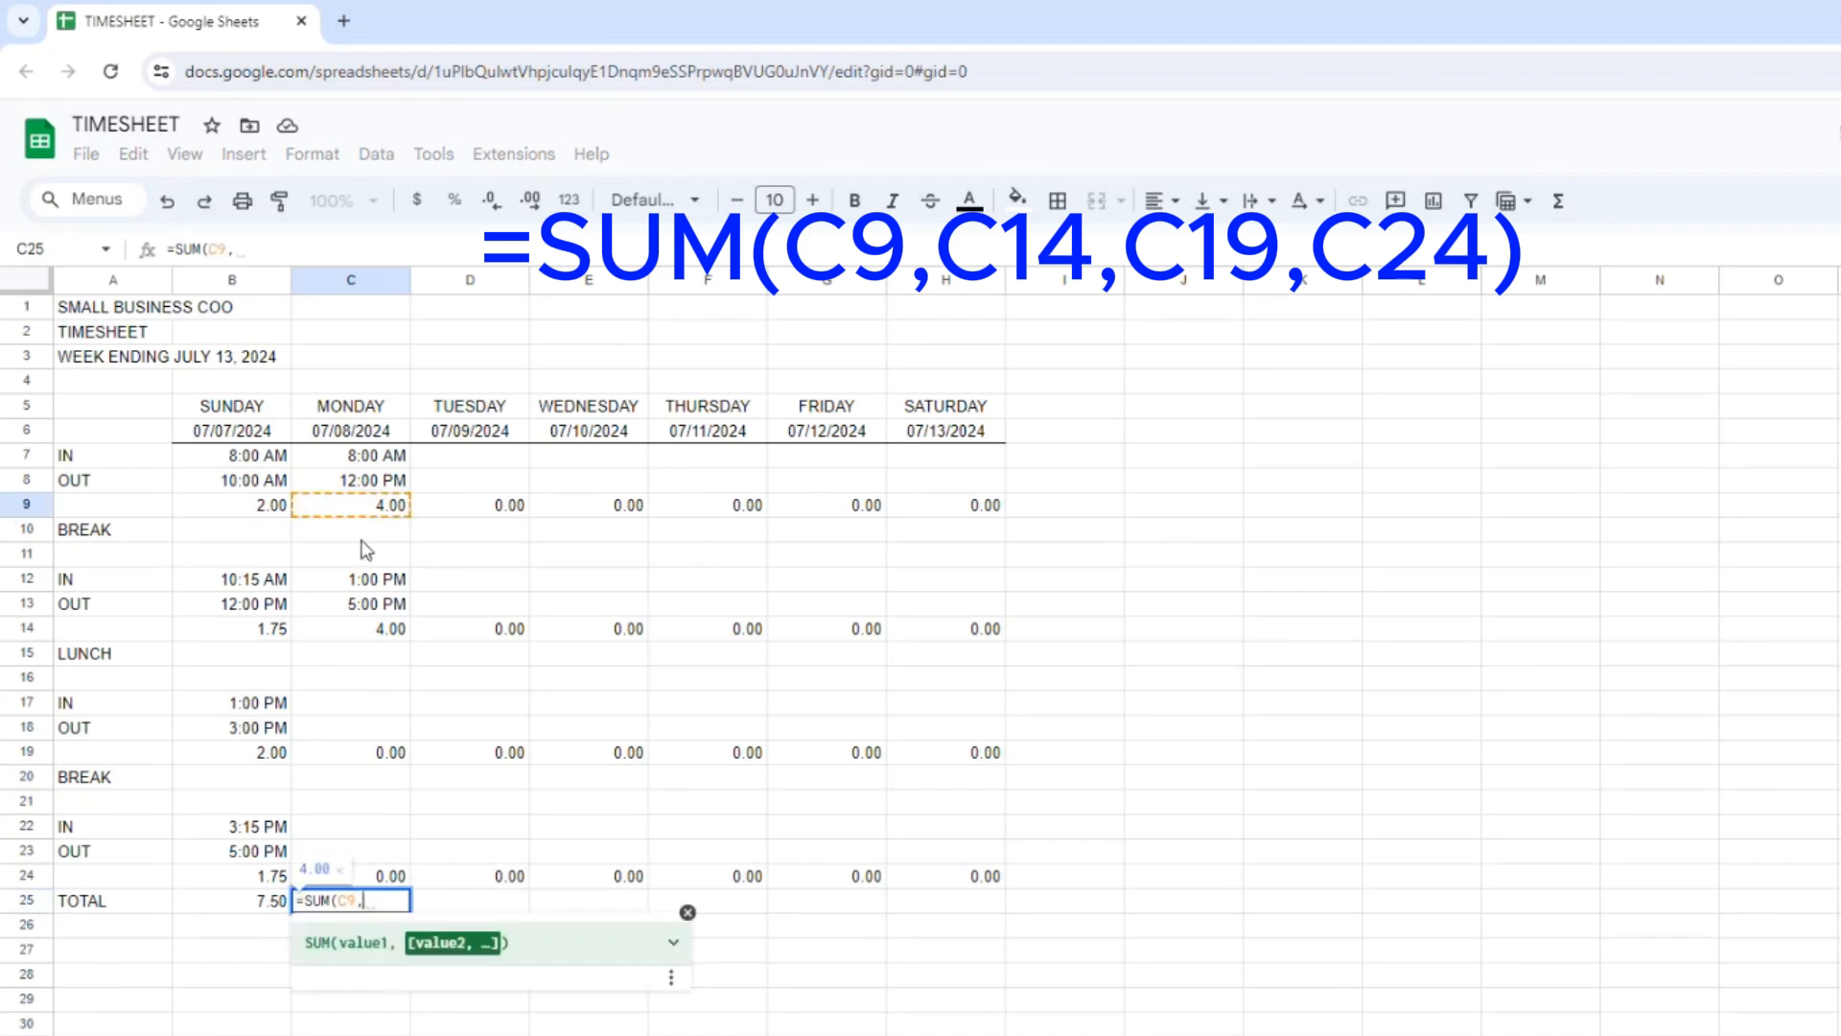
{"action": "left_click", "coordinate": [362, 633]}
{"action": "type", "text": ","}
{"action": "left_click", "coordinate": [360, 758]}
{"action": "type", "text": ","}
{"action": "left_click", "coordinate": [376, 877]}
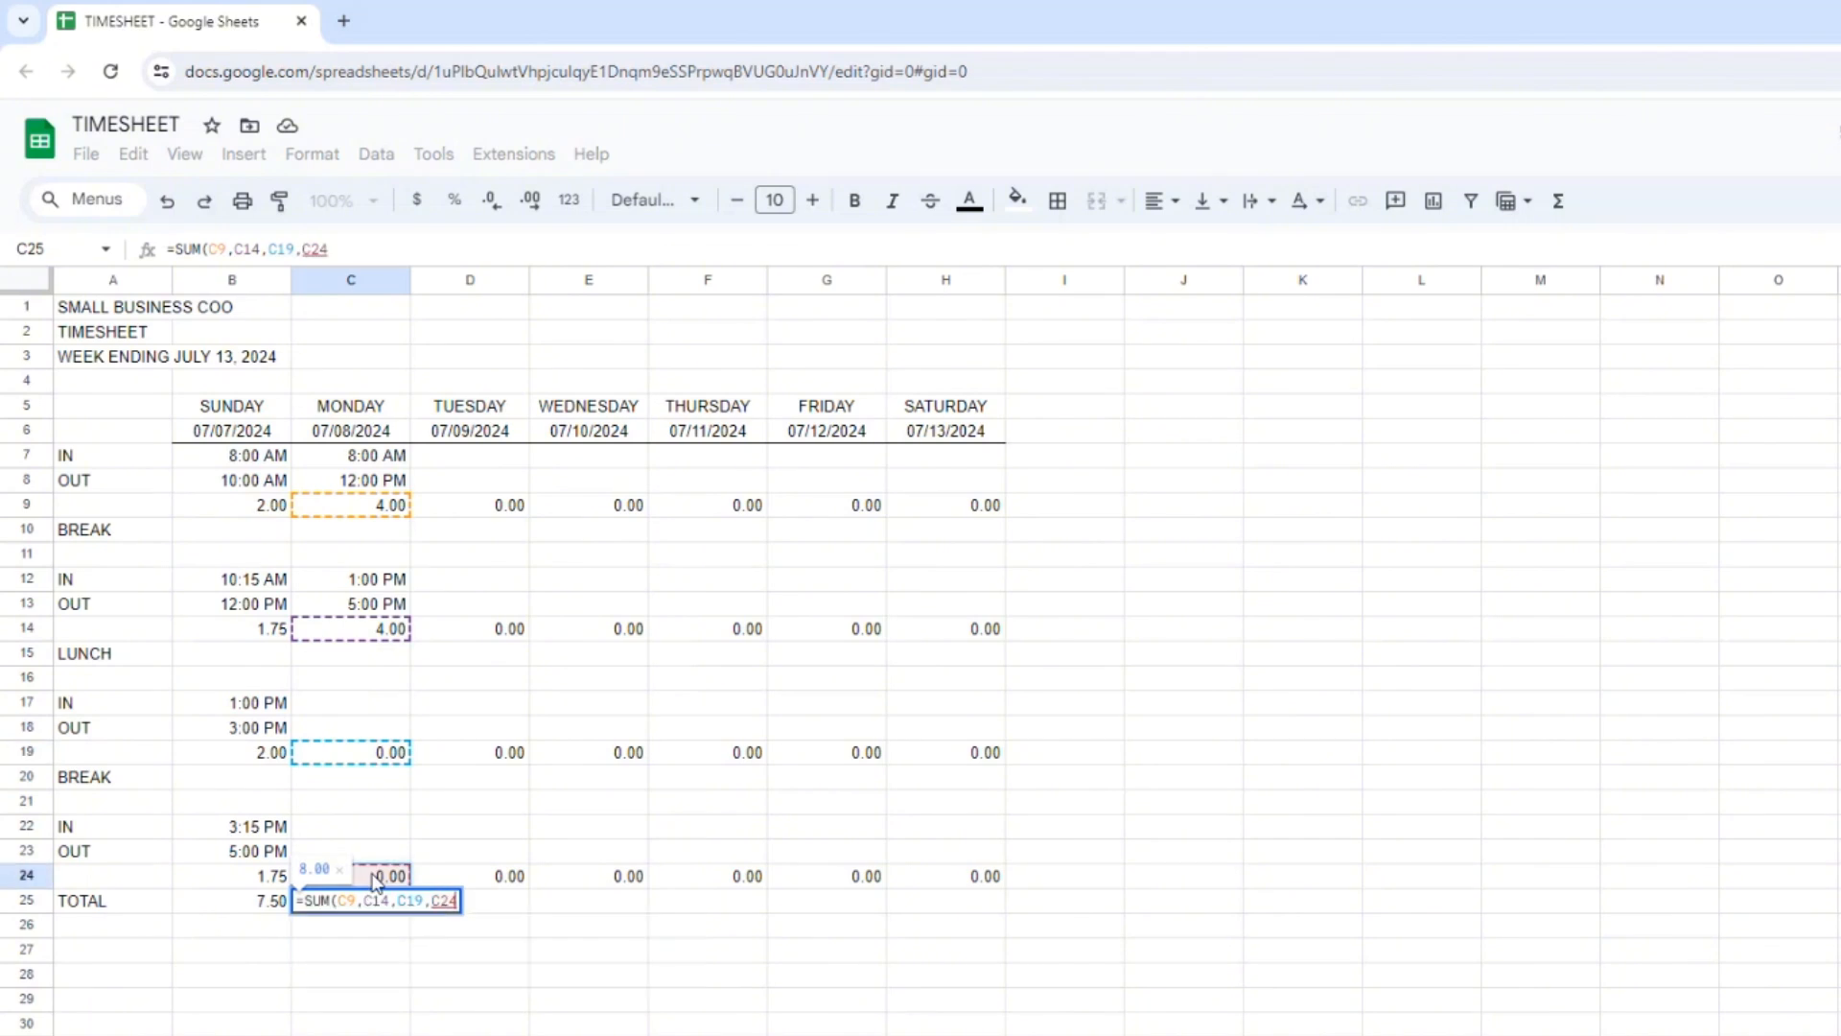
{"action": "key", "text": "Return"}
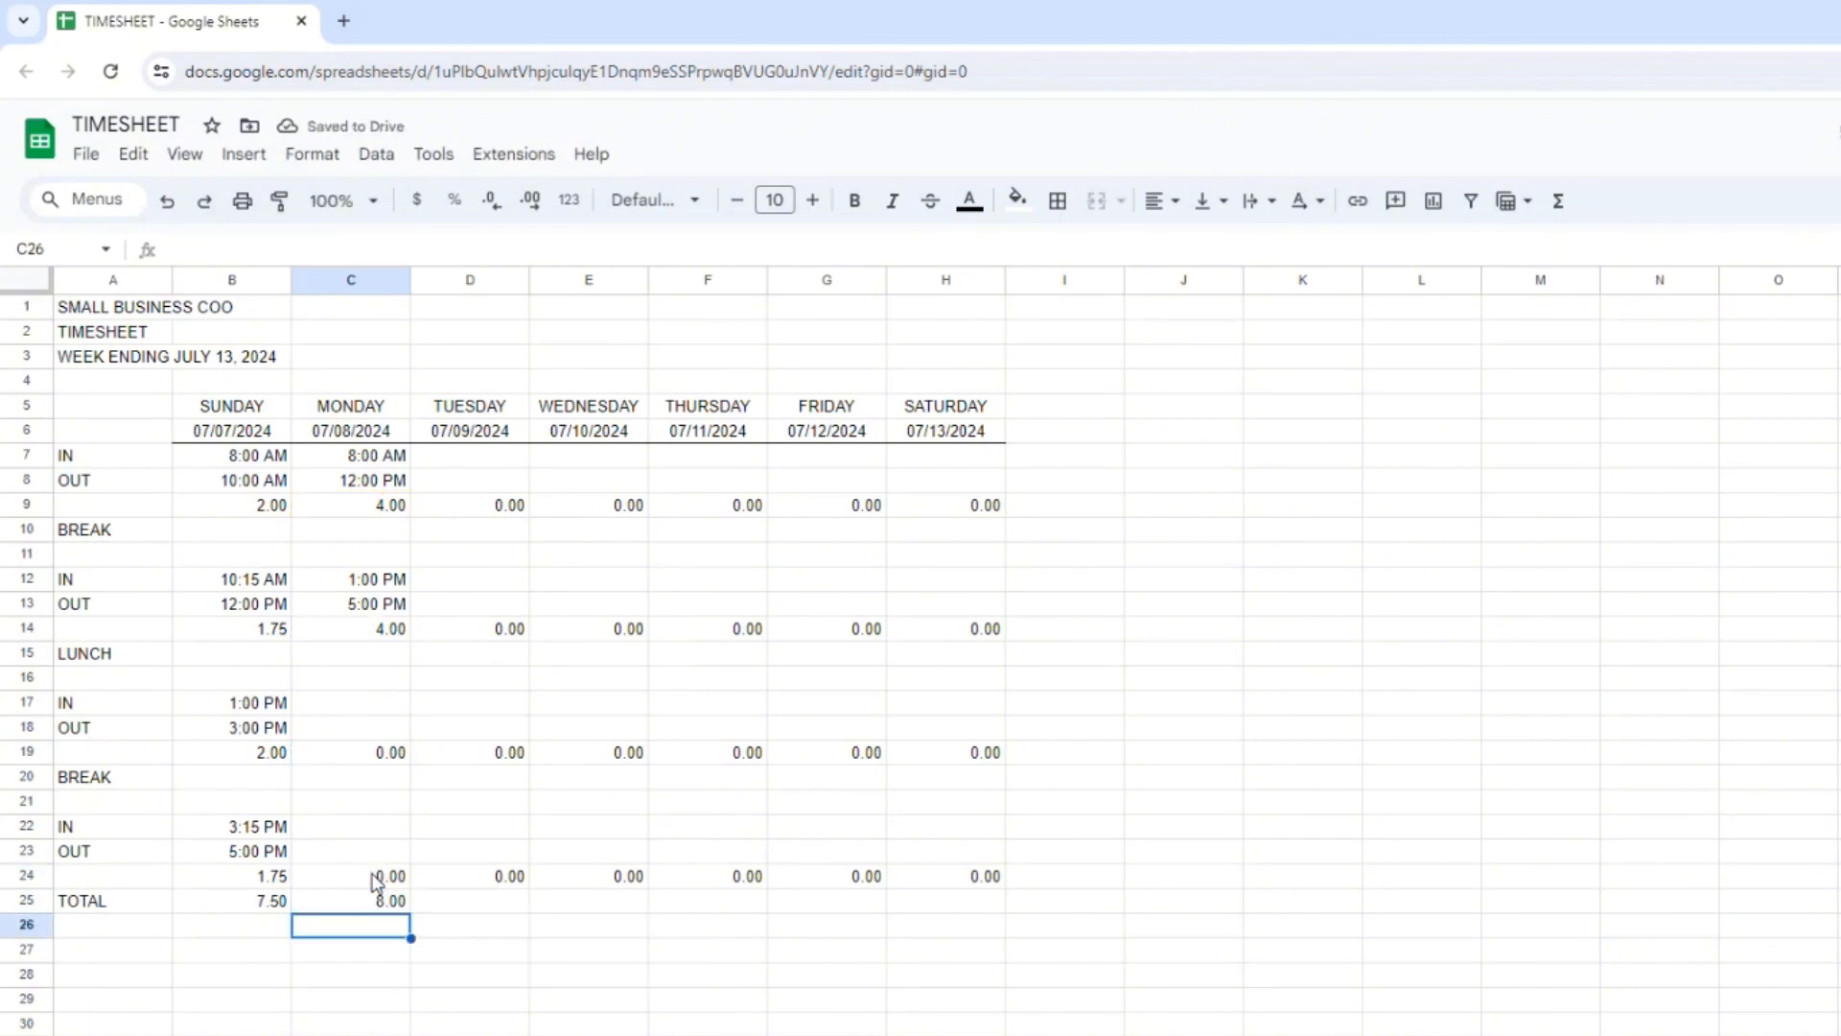
Copy the SUM formula from C25 to D25:H25 for Tuesday through Saturday.
{"action": "left_click", "coordinate": [376, 906]}
{"action": "key", "text": "ctrl+c"}
{"action": "key", "text": "Right"}
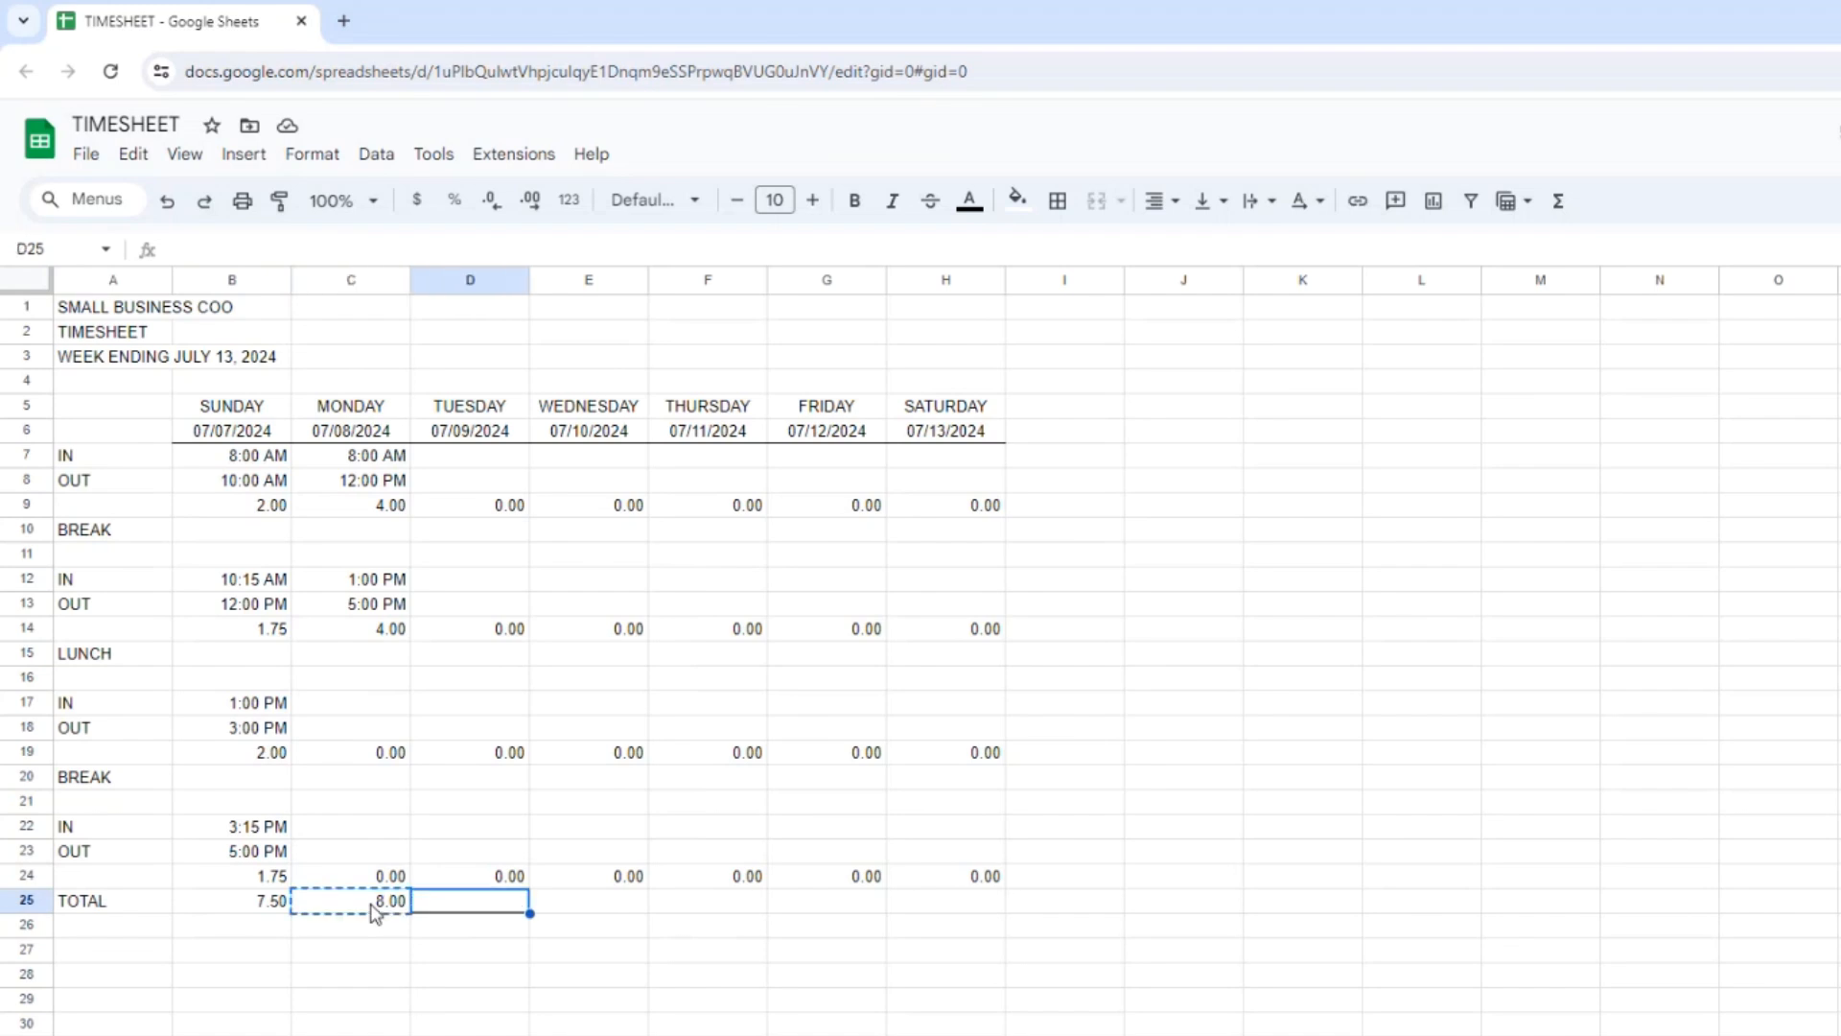
{"action": "key", "text": "shift+Right"}
{"action": "key", "text": "shift+Right"}
{"action": "key", "text": "shift+Right"}
{"action": "key", "text": "shift+Right"}
{"action": "key", "text": "ctrl+v"}
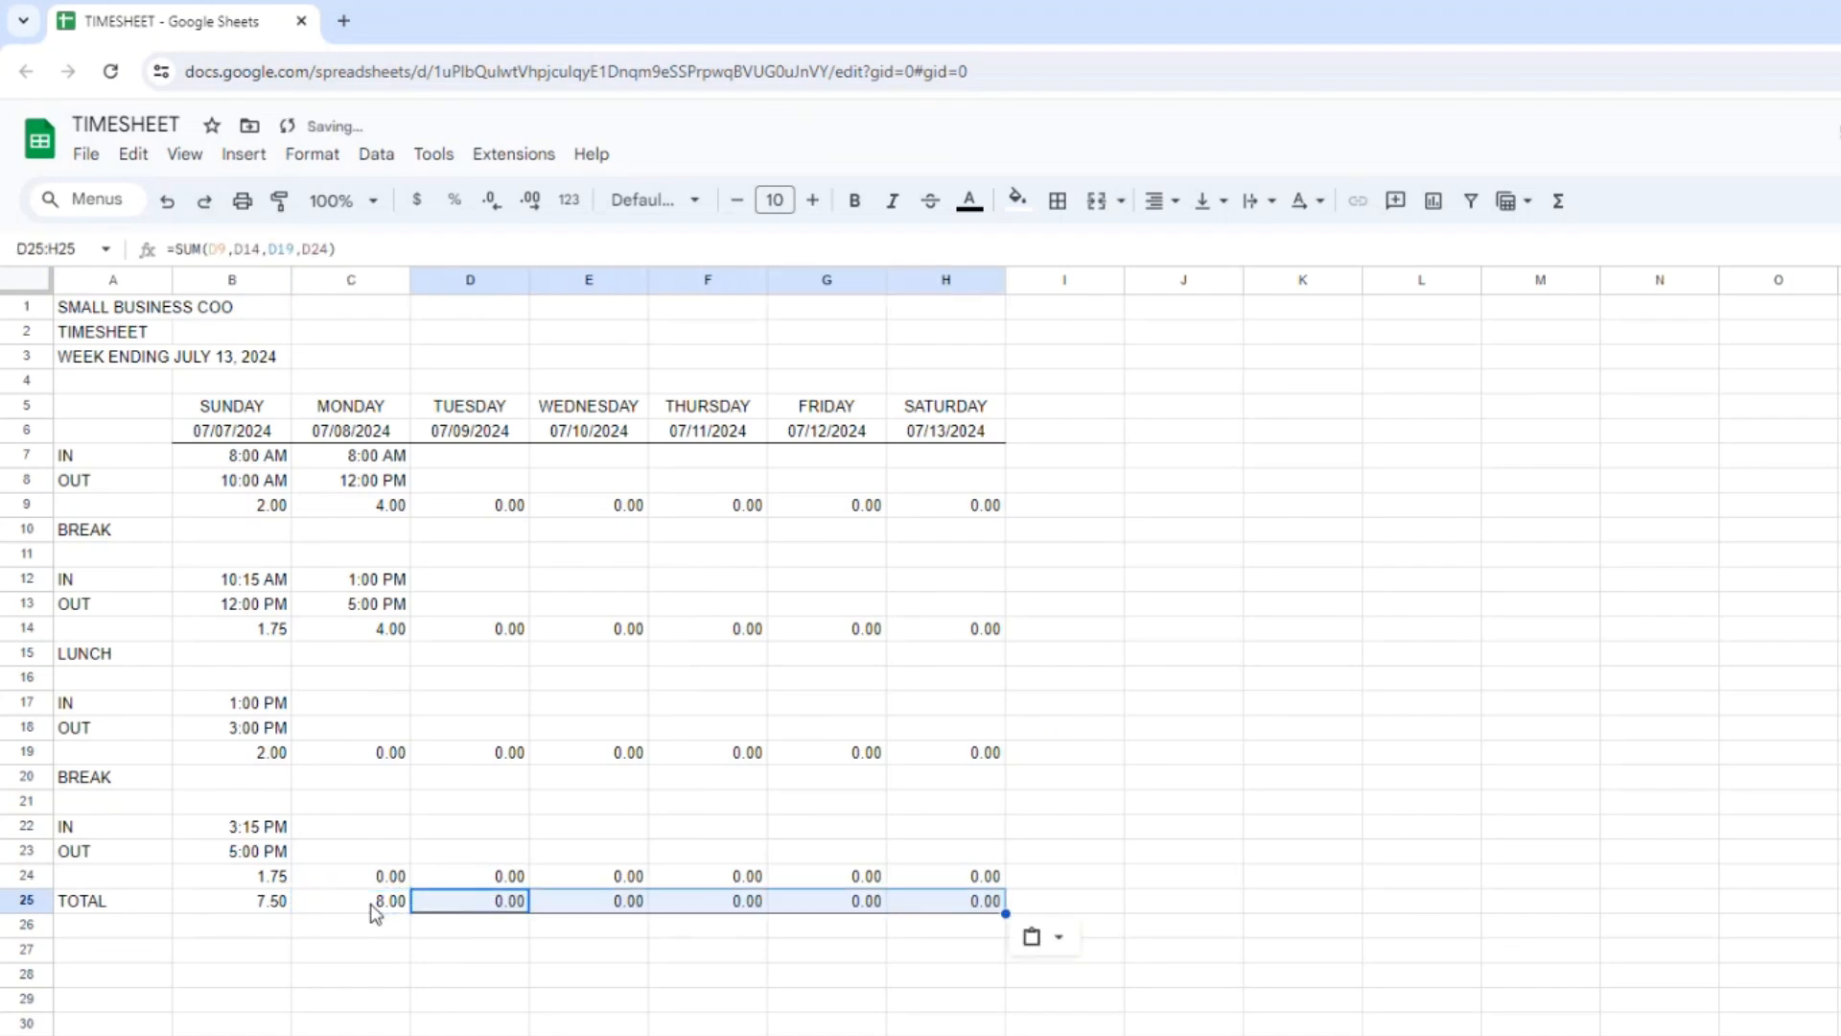
{"action": "key", "text": "Right"}
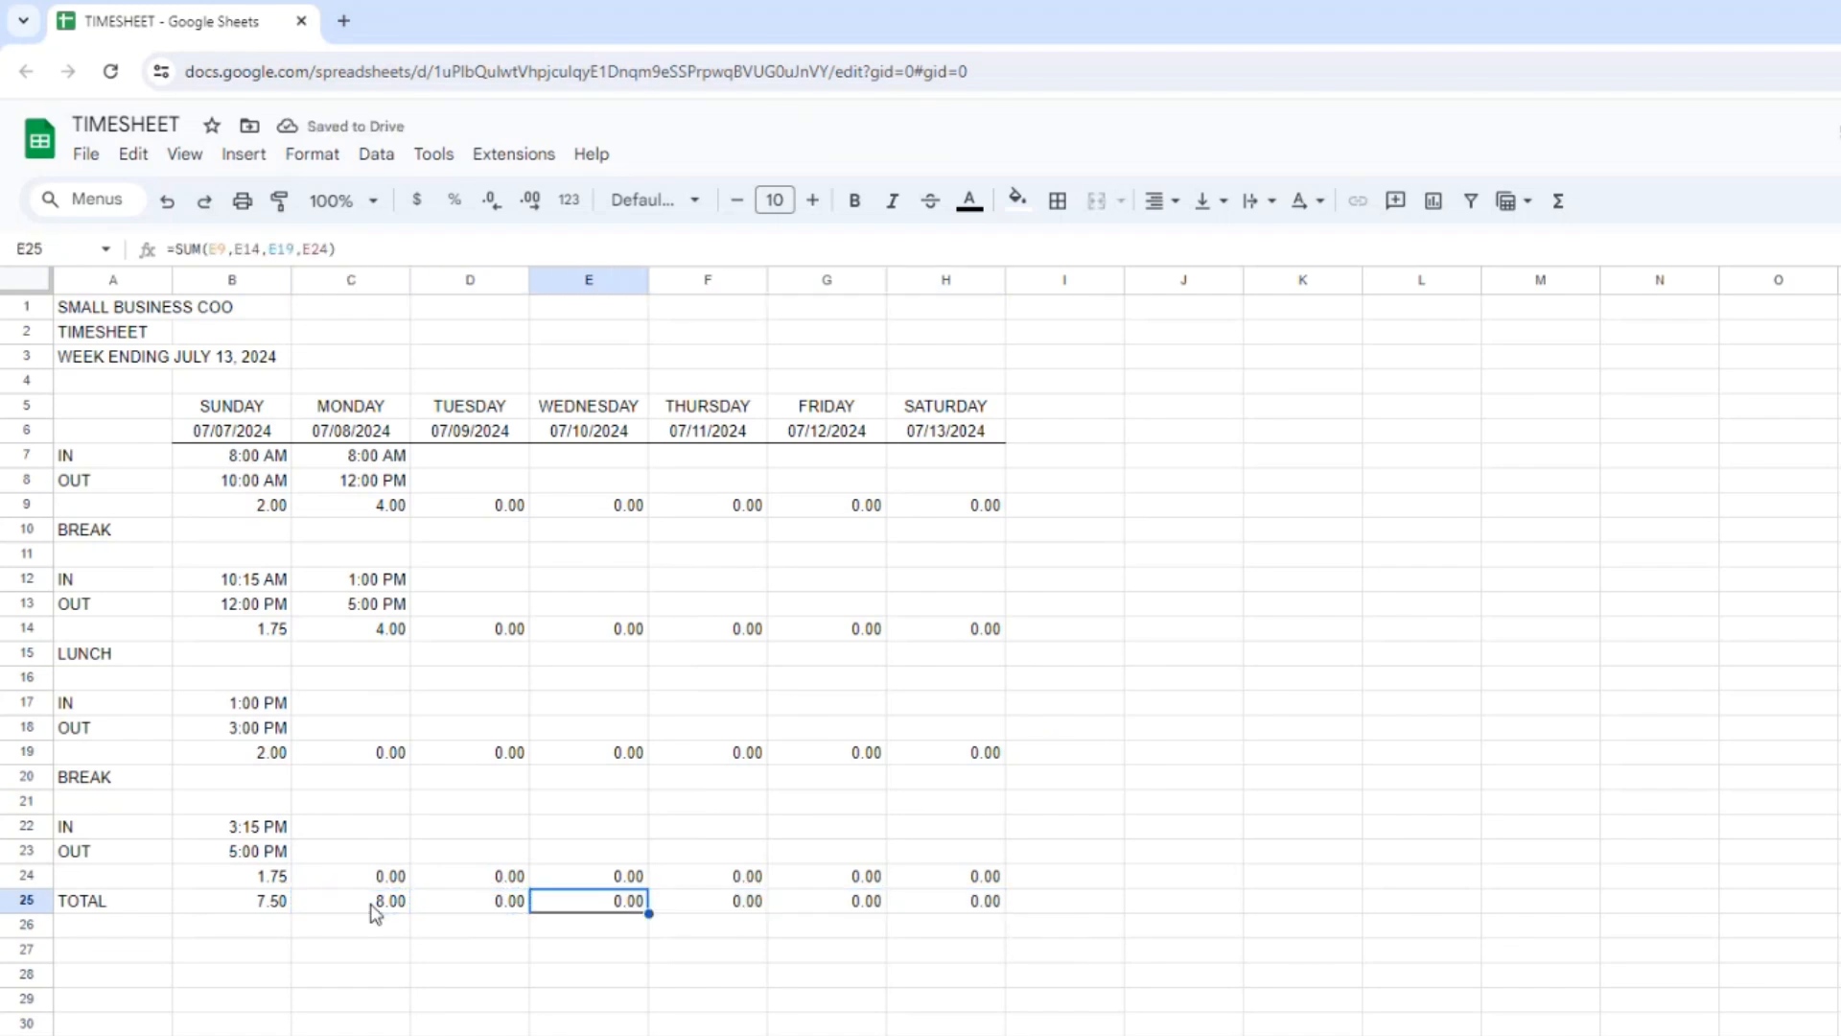
Enter the label TOTAL HOURS FOR THE WEEK in F26.
{"action": "key", "text": "Down"}
{"action": "key", "text": "Right"}
{"action": "type", "text": "TOTAL"}
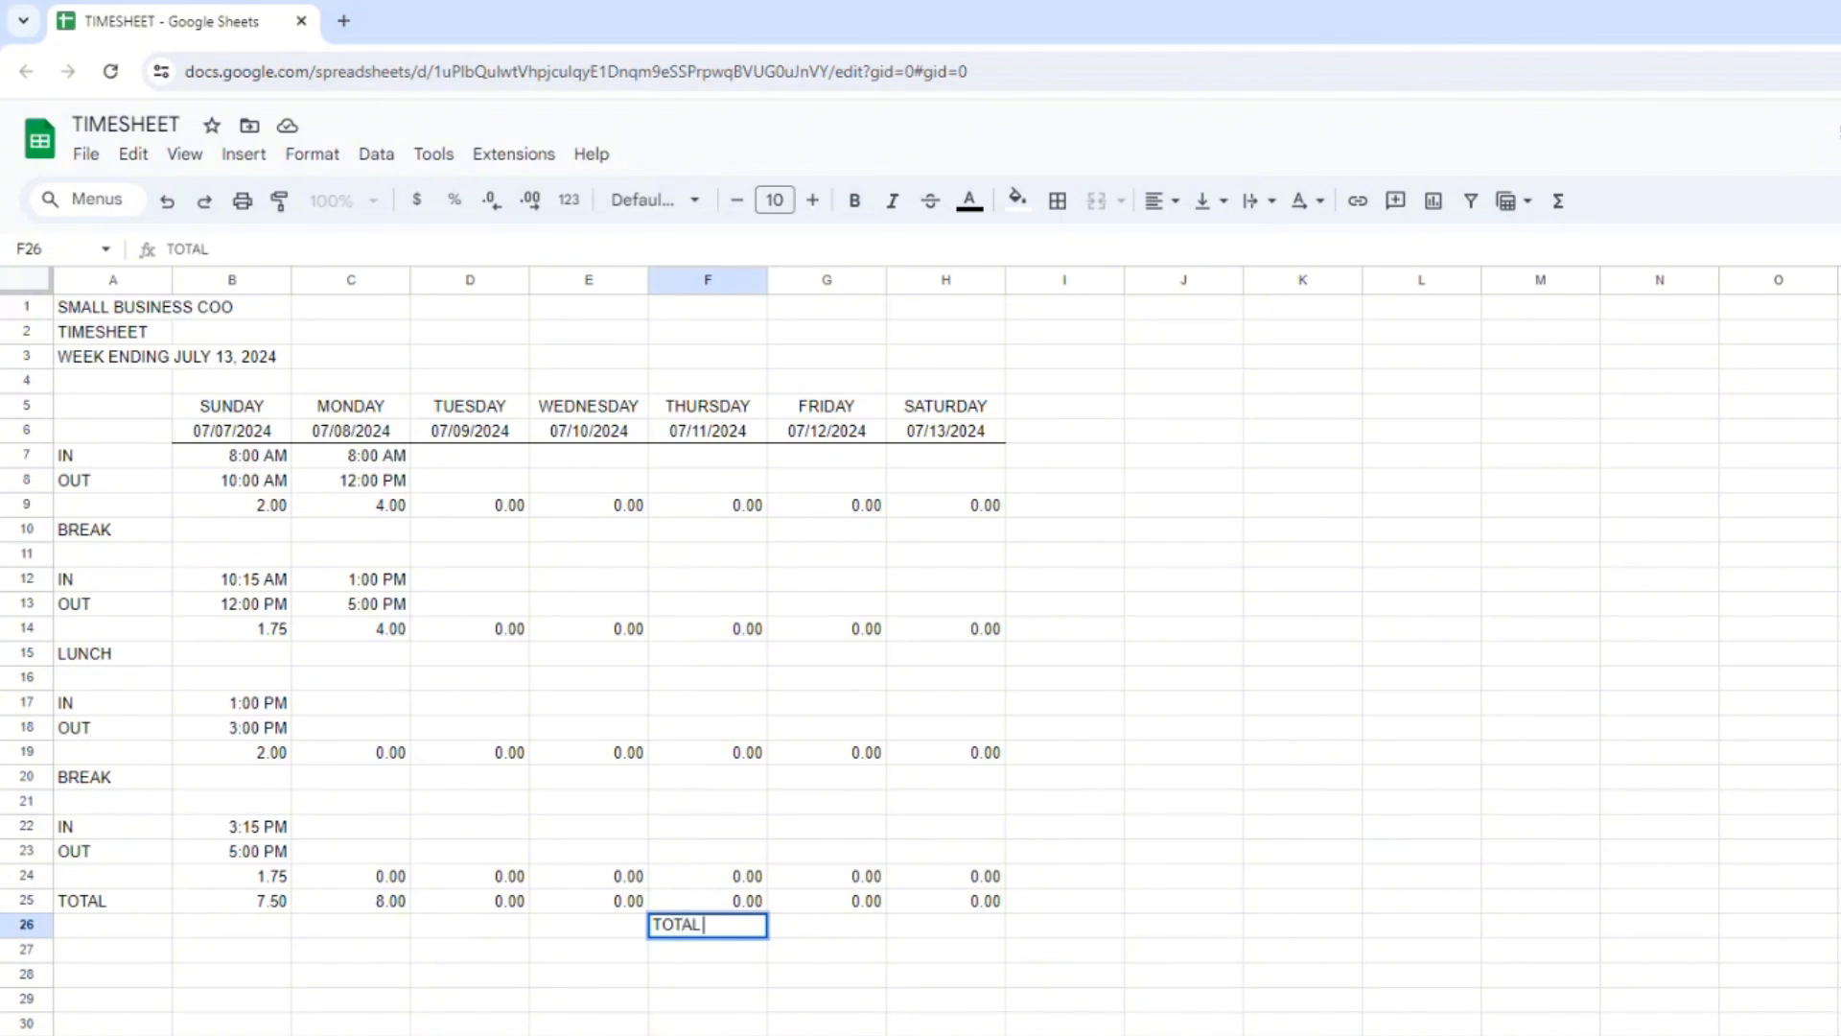
{"action": "type", "text": " HOURS FOR THE WEEK"}
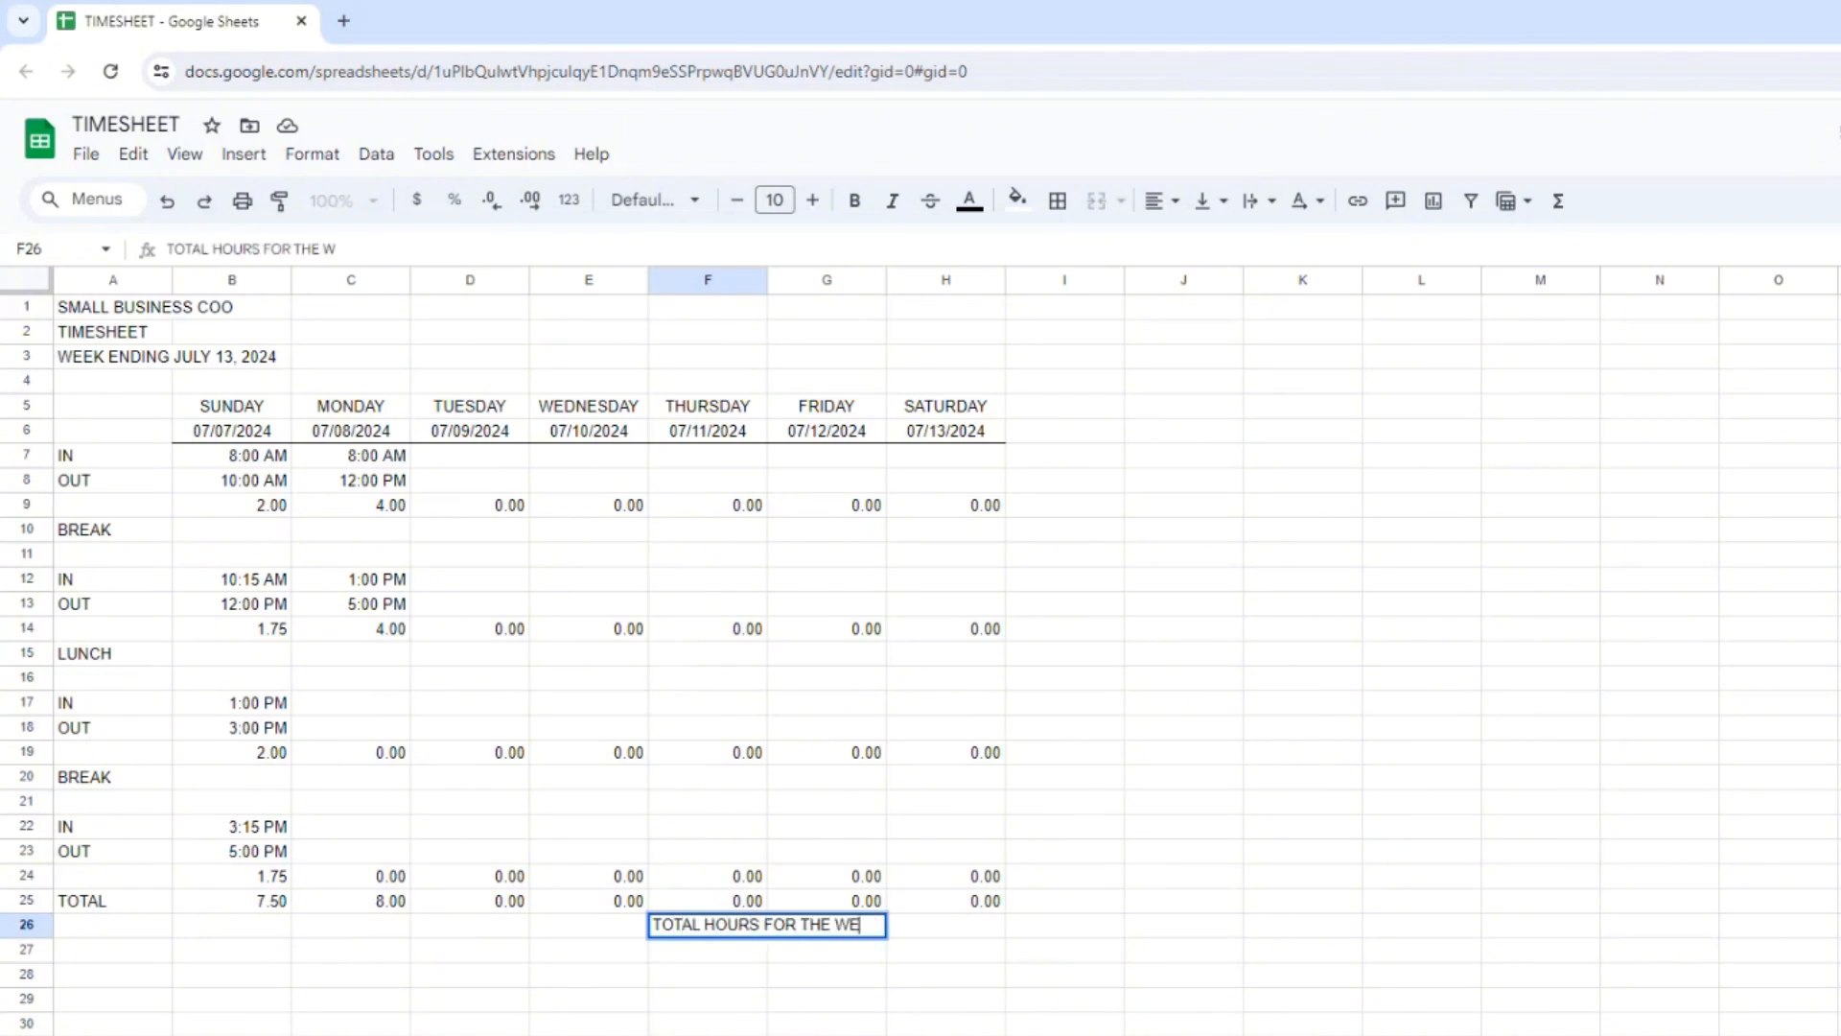
{"action": "key", "text": "Return"}
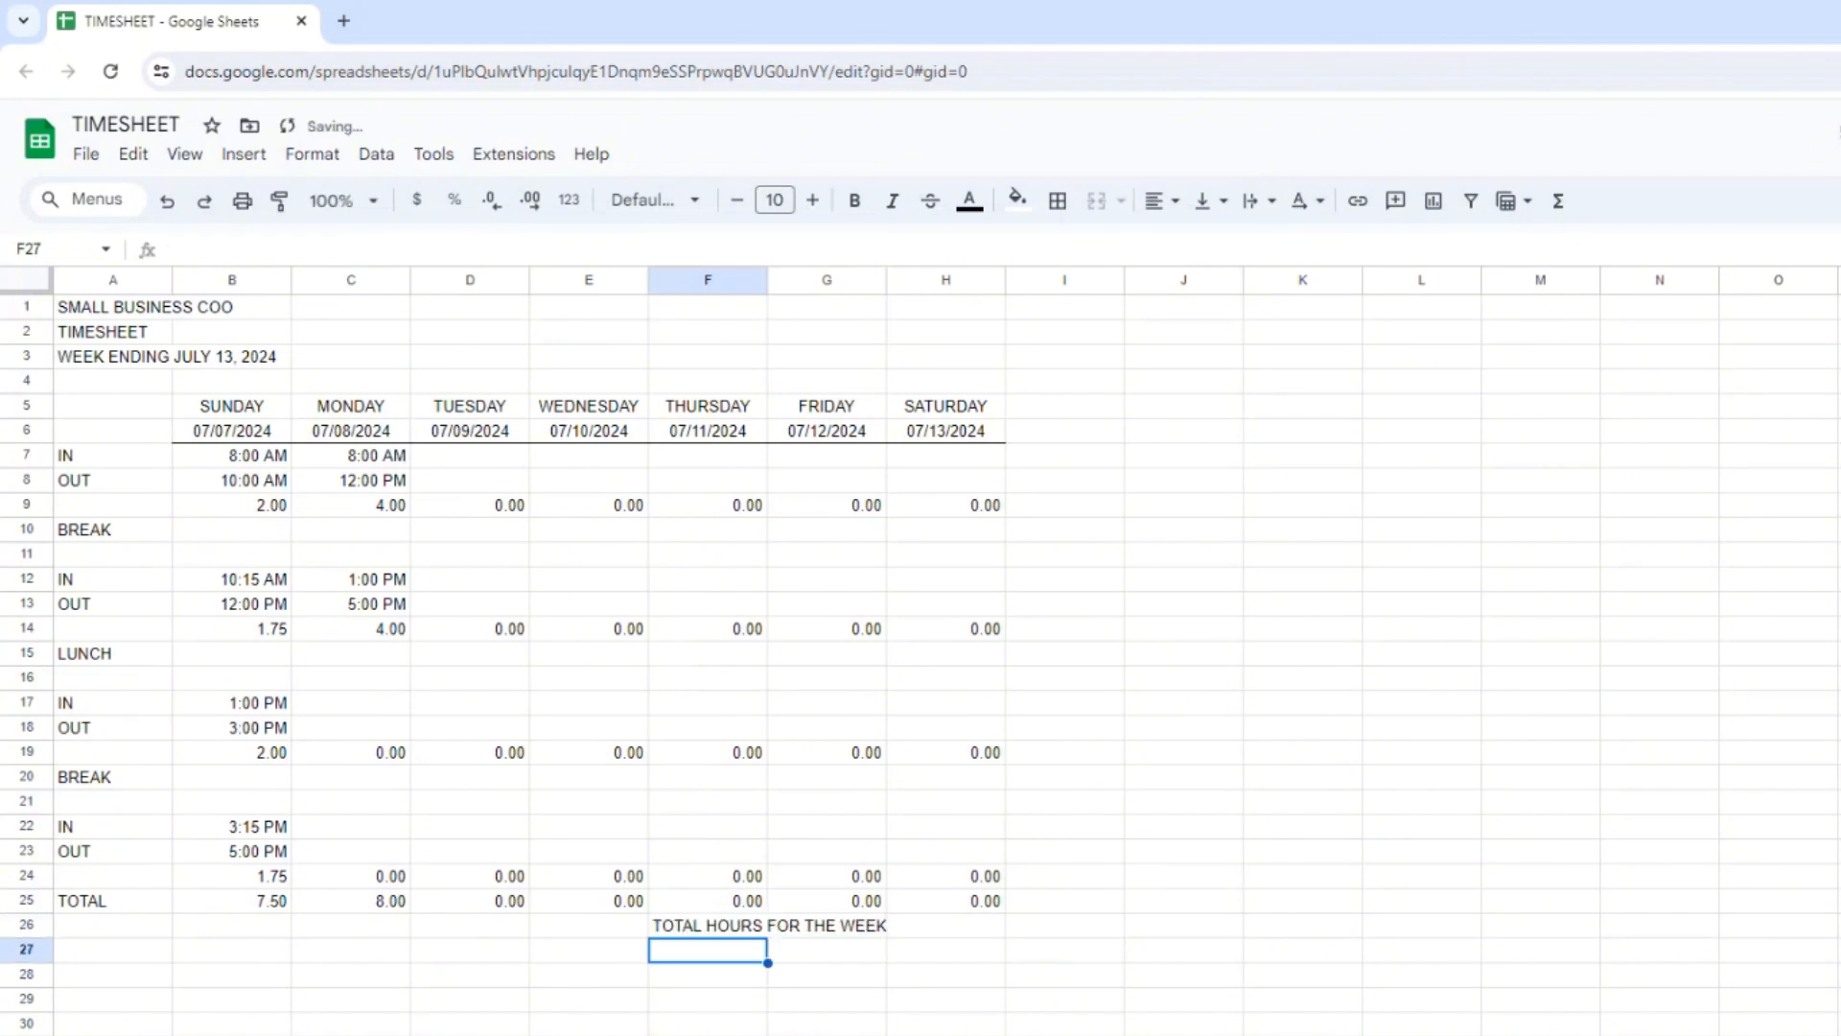
Enter the formula =SUM(B25:H25) in H26 to total the week's hours.
{"action": "left_click", "coordinate": [972, 926]}
{"action": "type", "text": "=SU"}
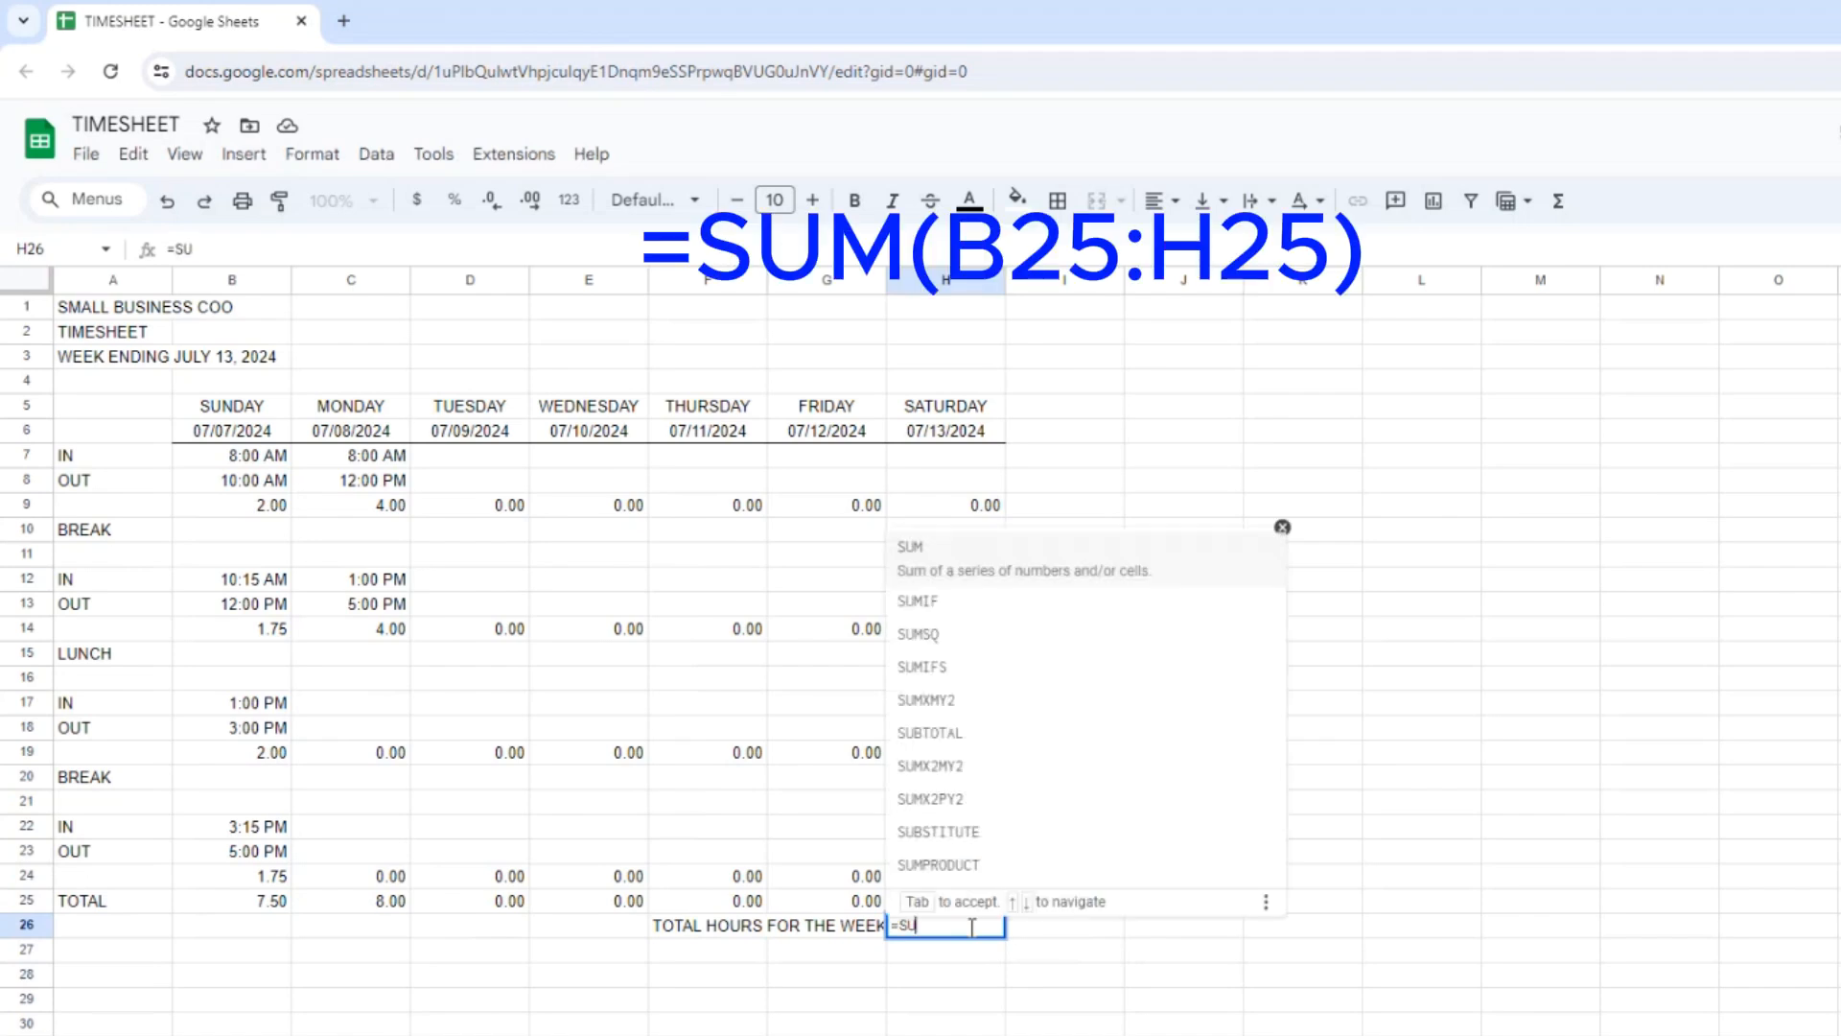
{"action": "type", "text": "M("}
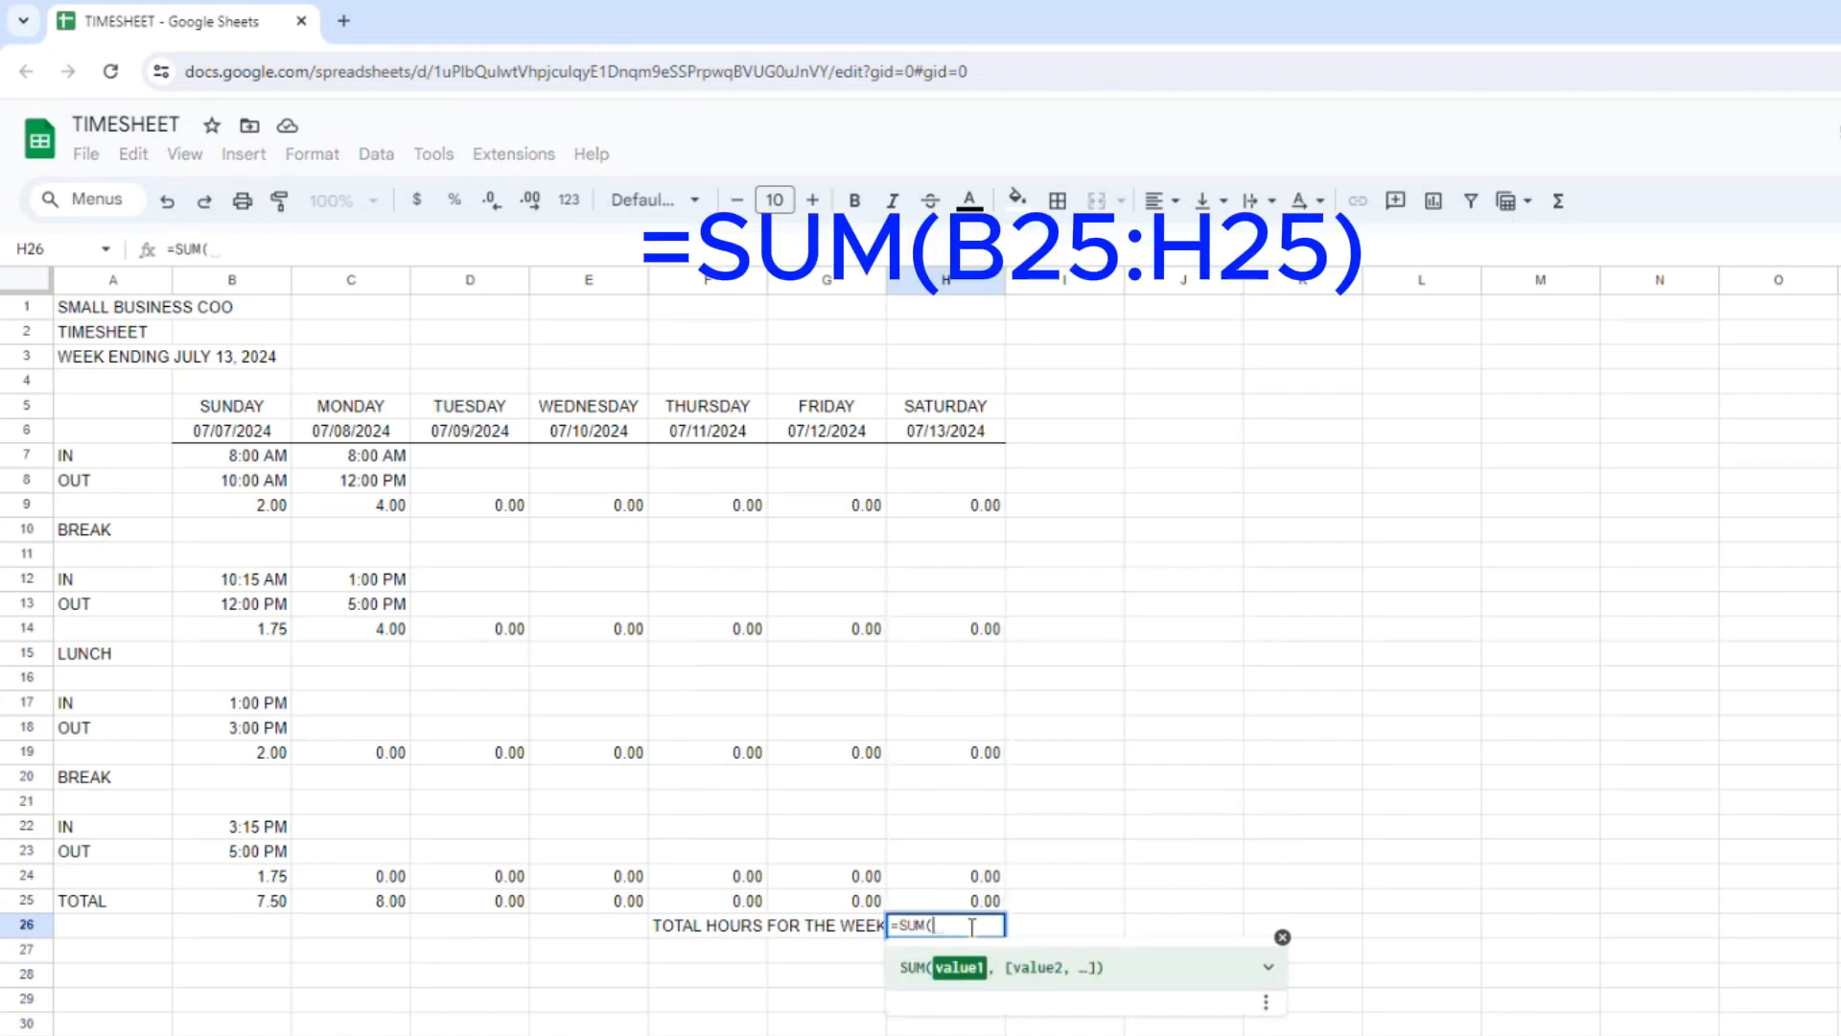
{"action": "left_click", "coordinate": [276, 905]}
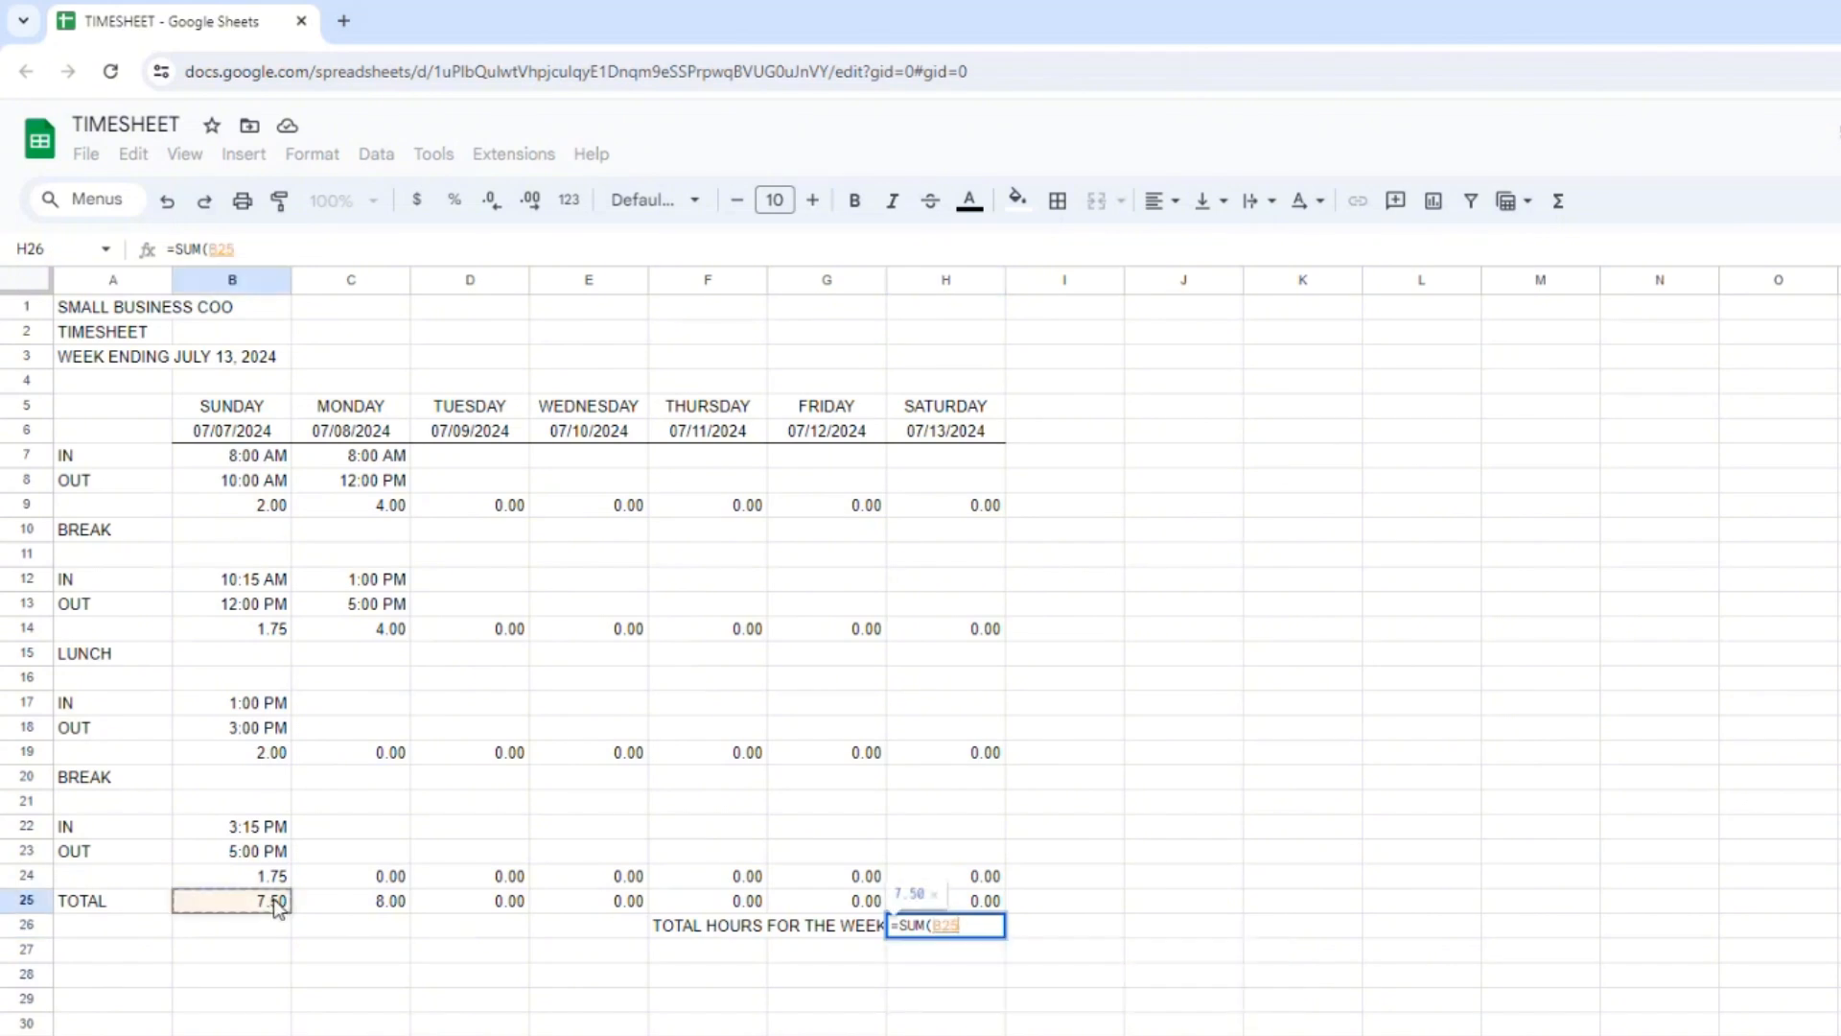
{"action": "type", "text": ":H25)"}
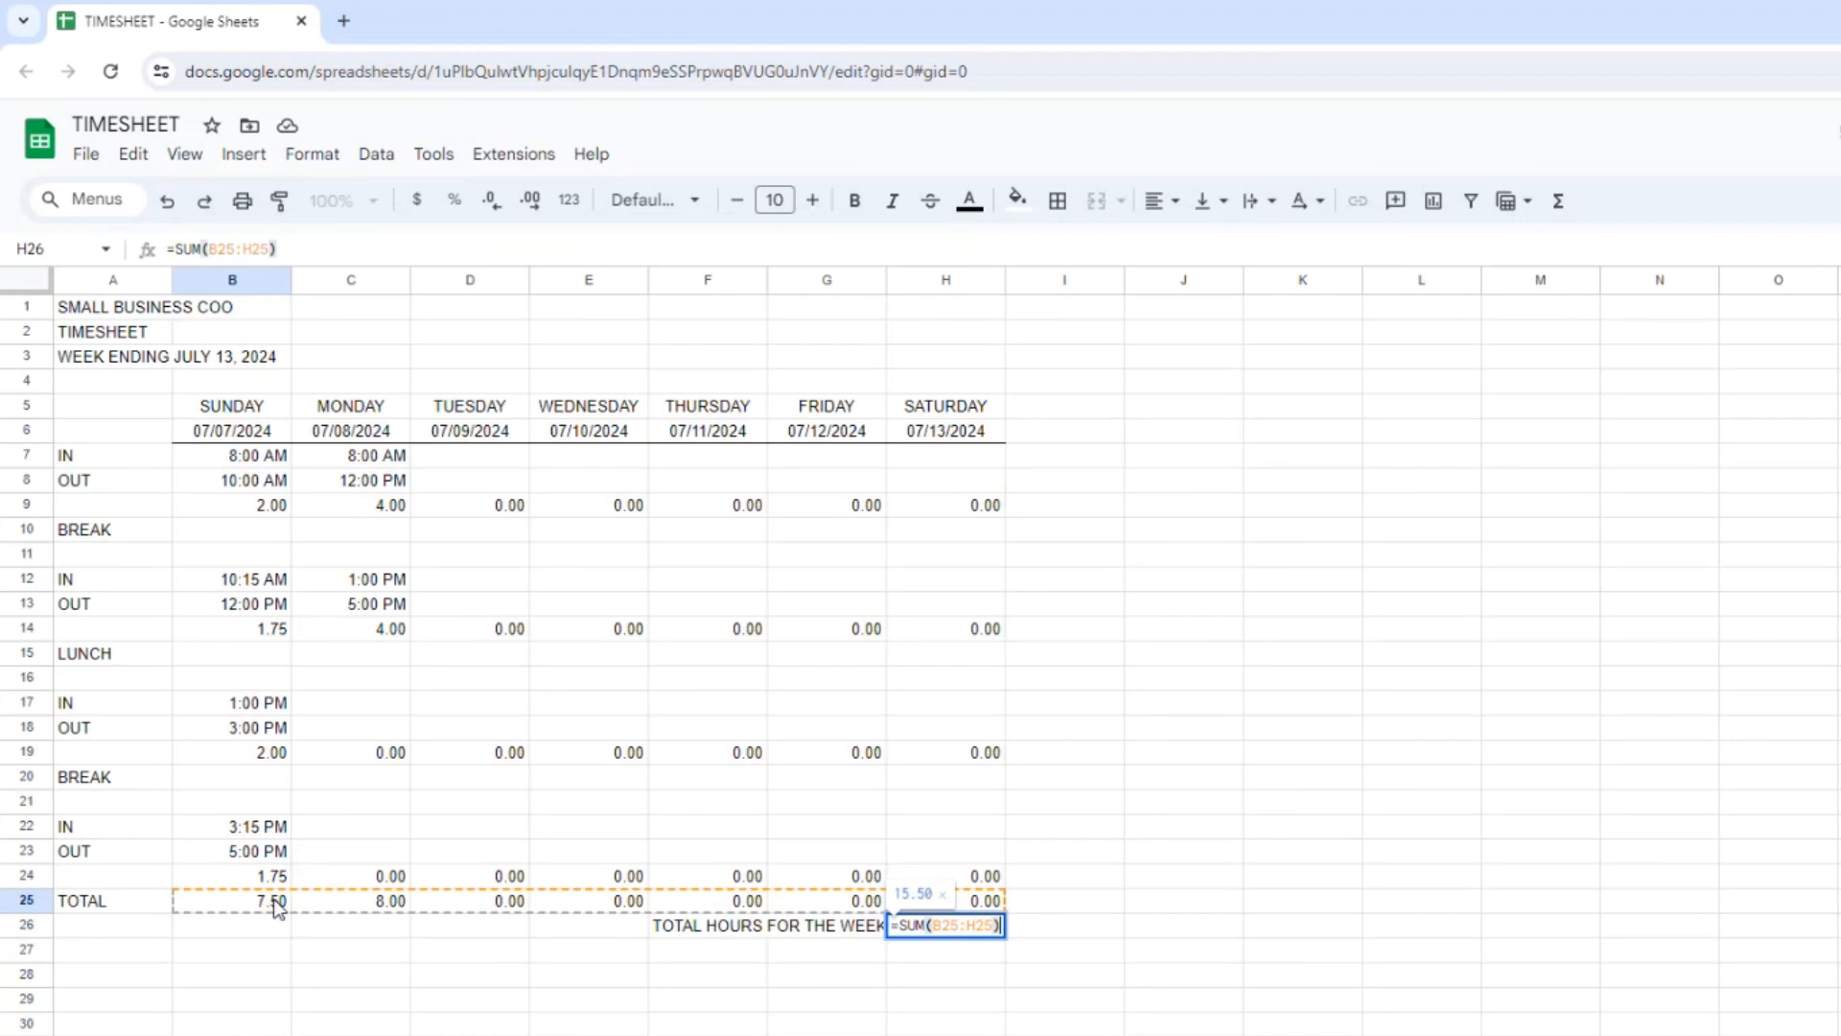
{"action": "key", "text": "Return"}
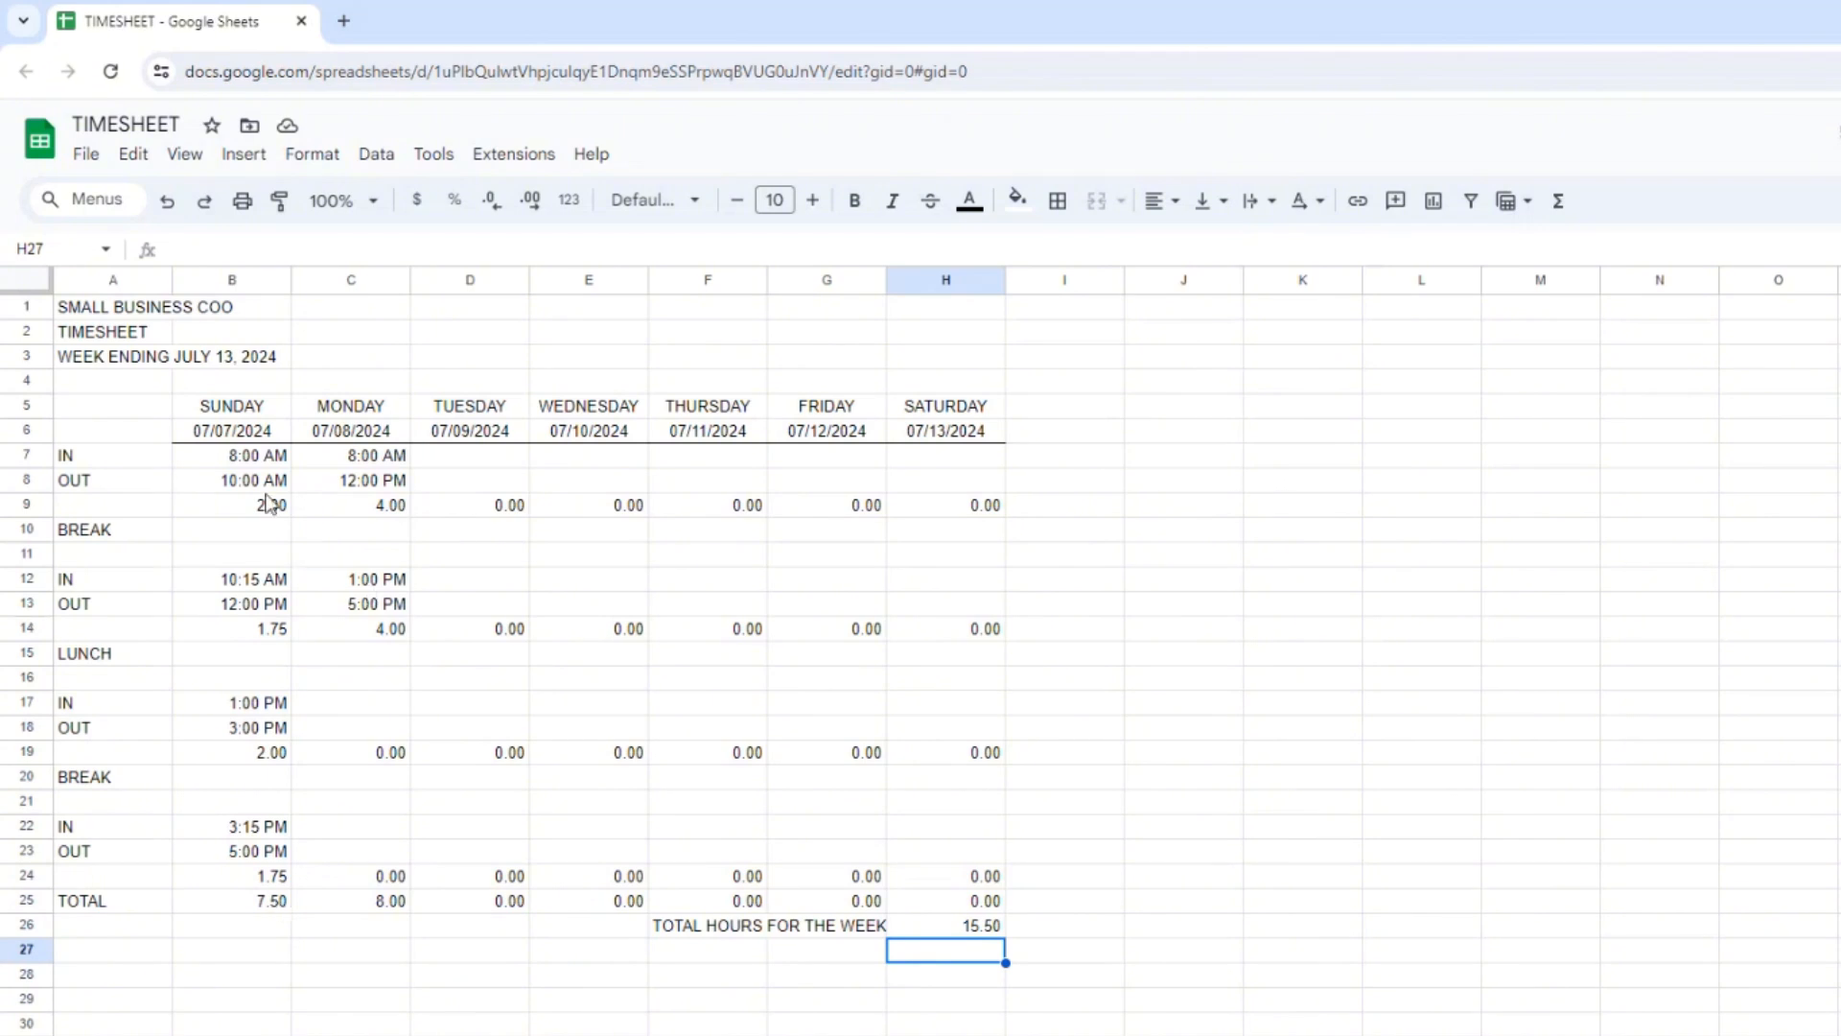
Add a bottom border to the OUT cells B8:H8 and a top border to the hours cells B14:H14.
{"action": "left_click_drag", "start_coordinate": [261, 482], "coordinate": [936, 480]}
{"action": "left_click", "coordinate": [1057, 201]}
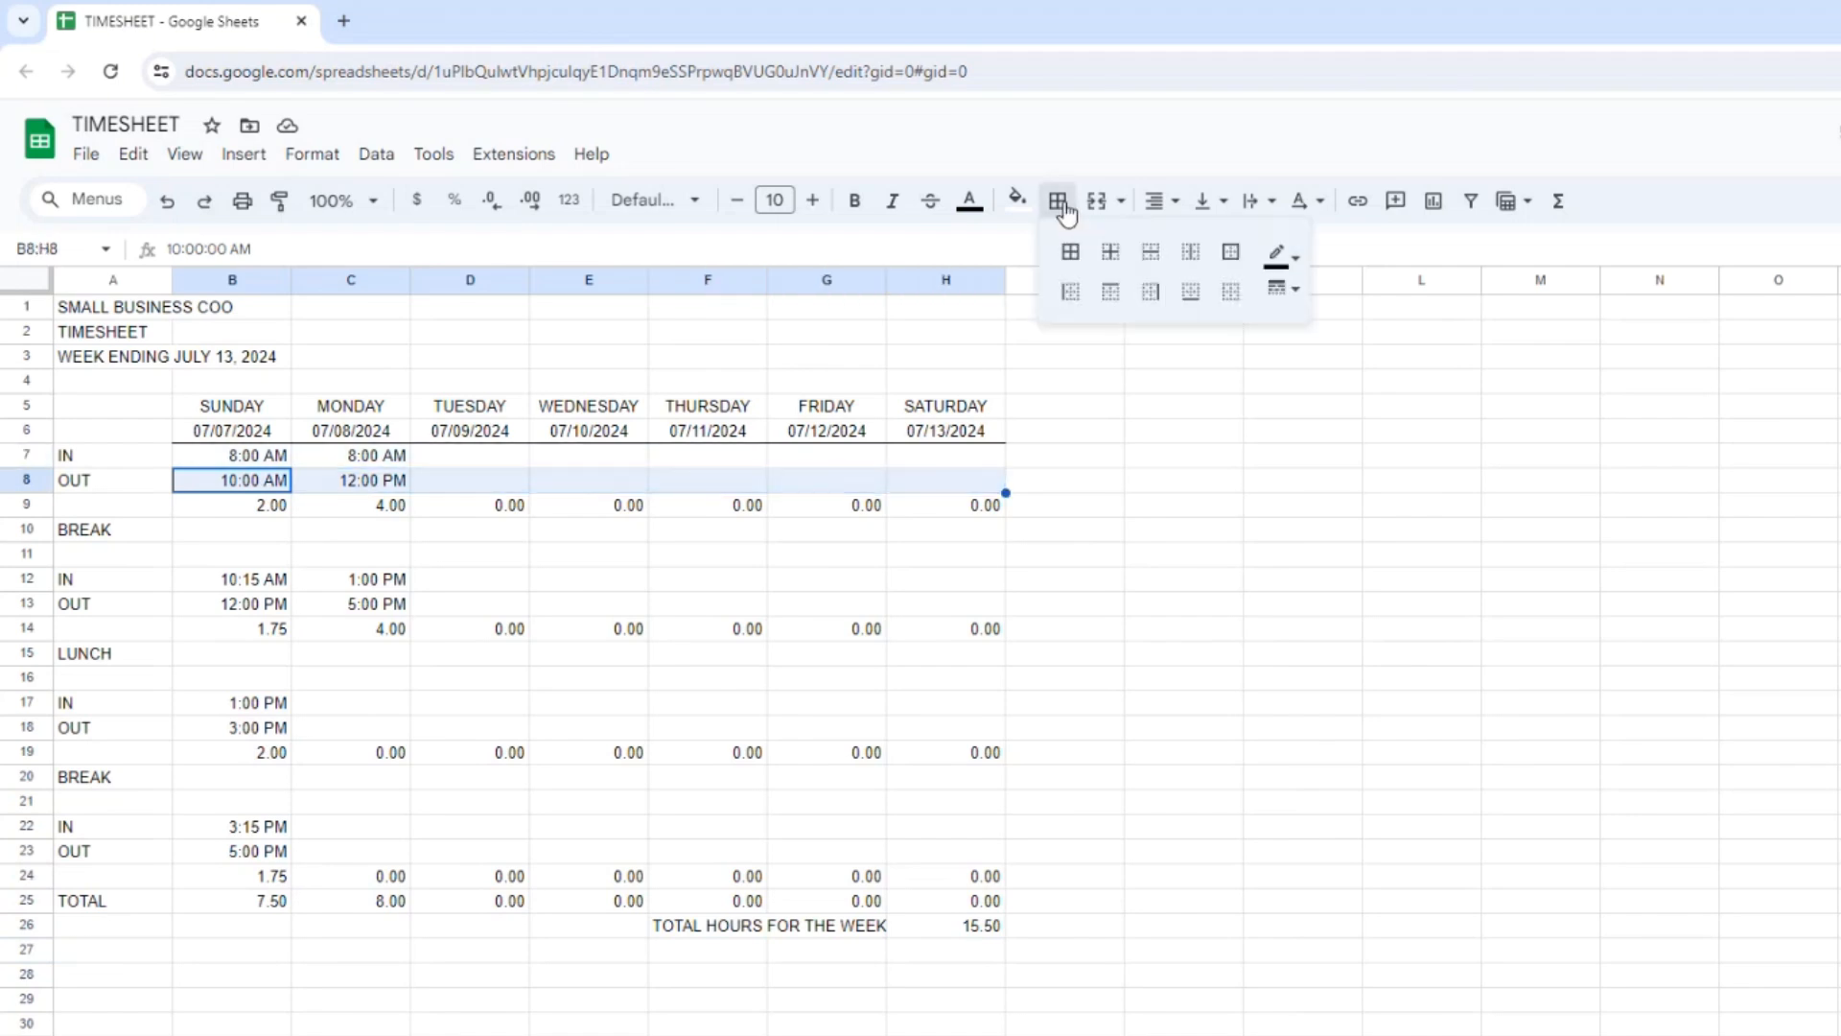
{"action": "left_click", "coordinate": [1190, 291]}
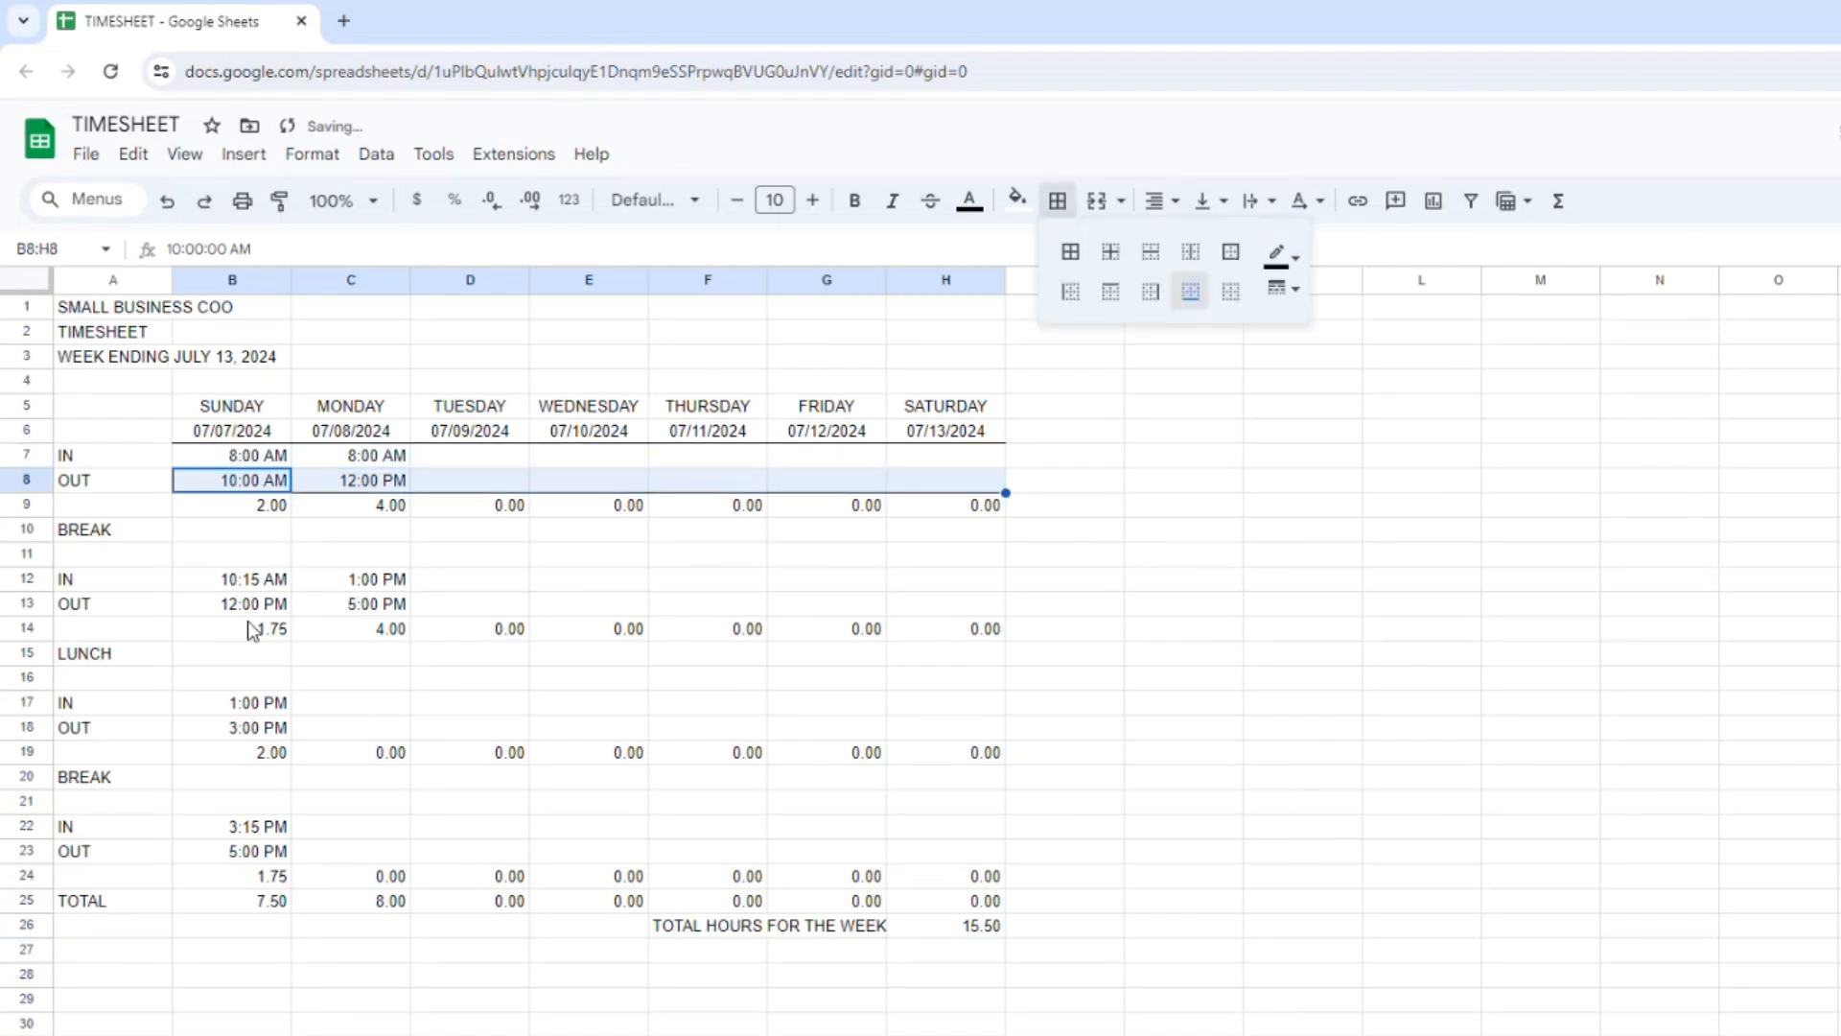
{"action": "left_click_drag", "start_coordinate": [251, 631], "coordinate": [950, 640]}
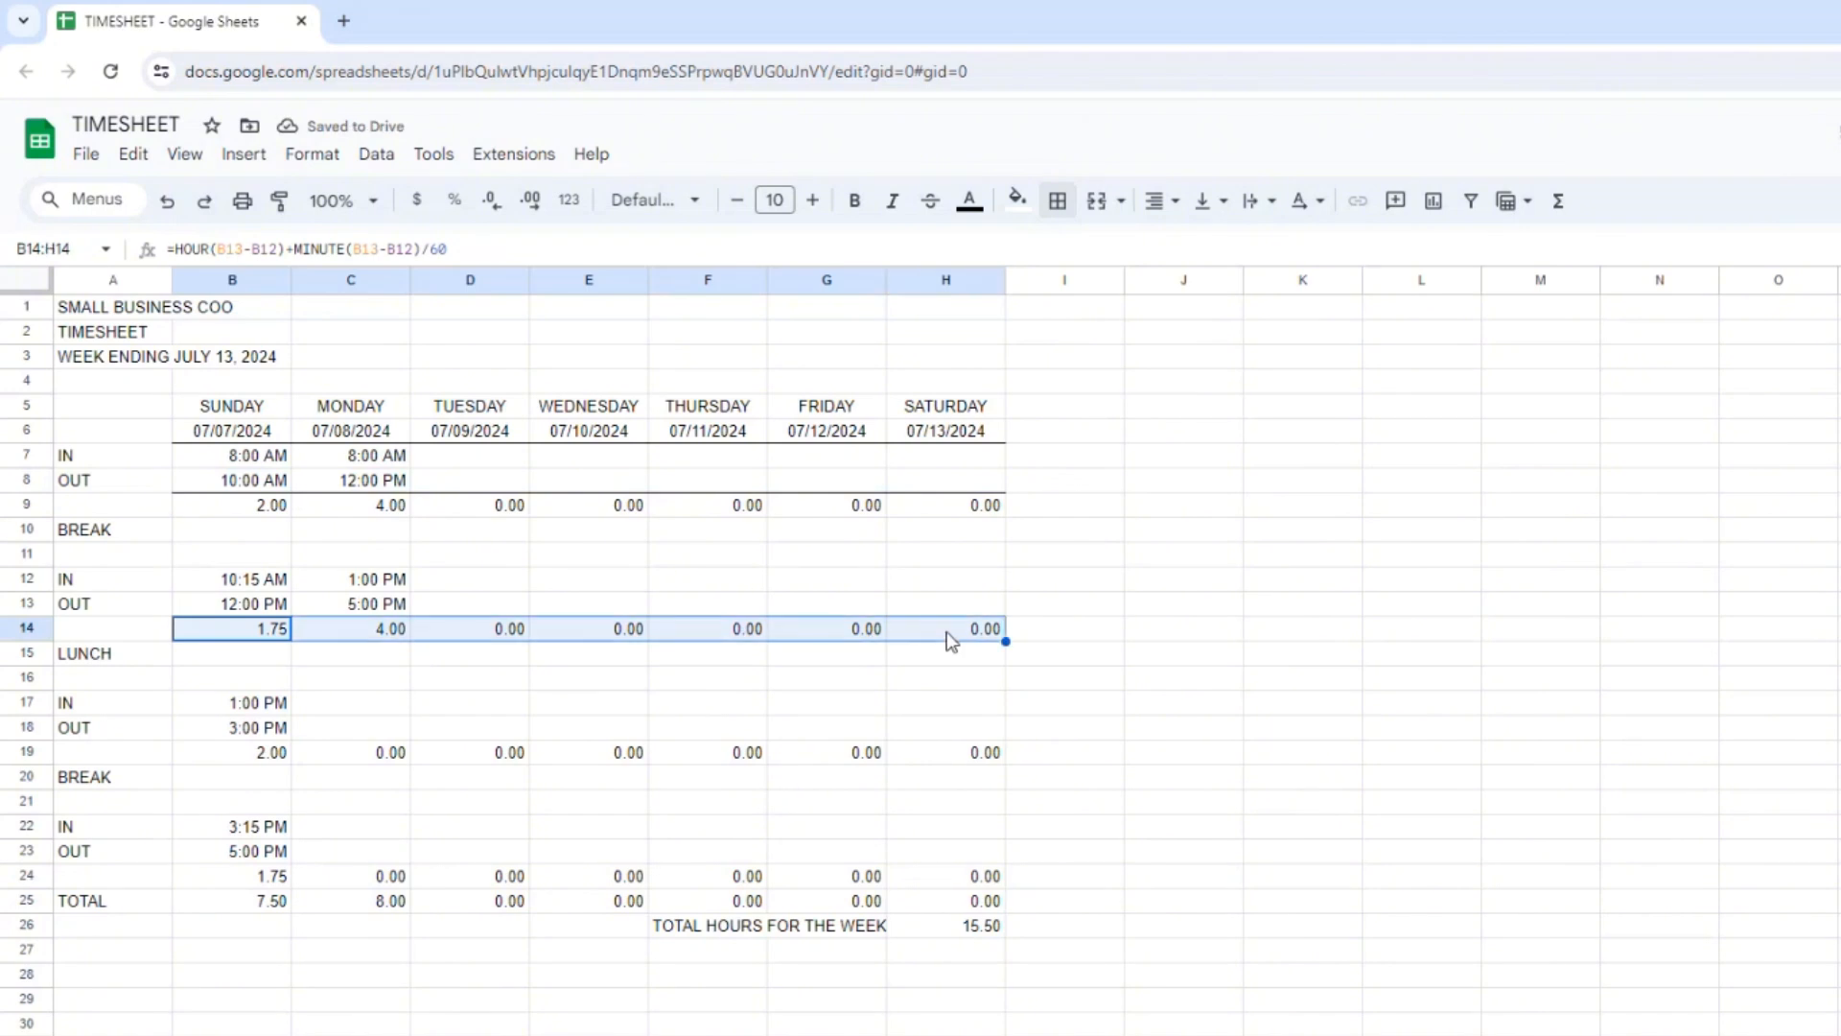
{"action": "left_click", "coordinate": [1058, 202]}
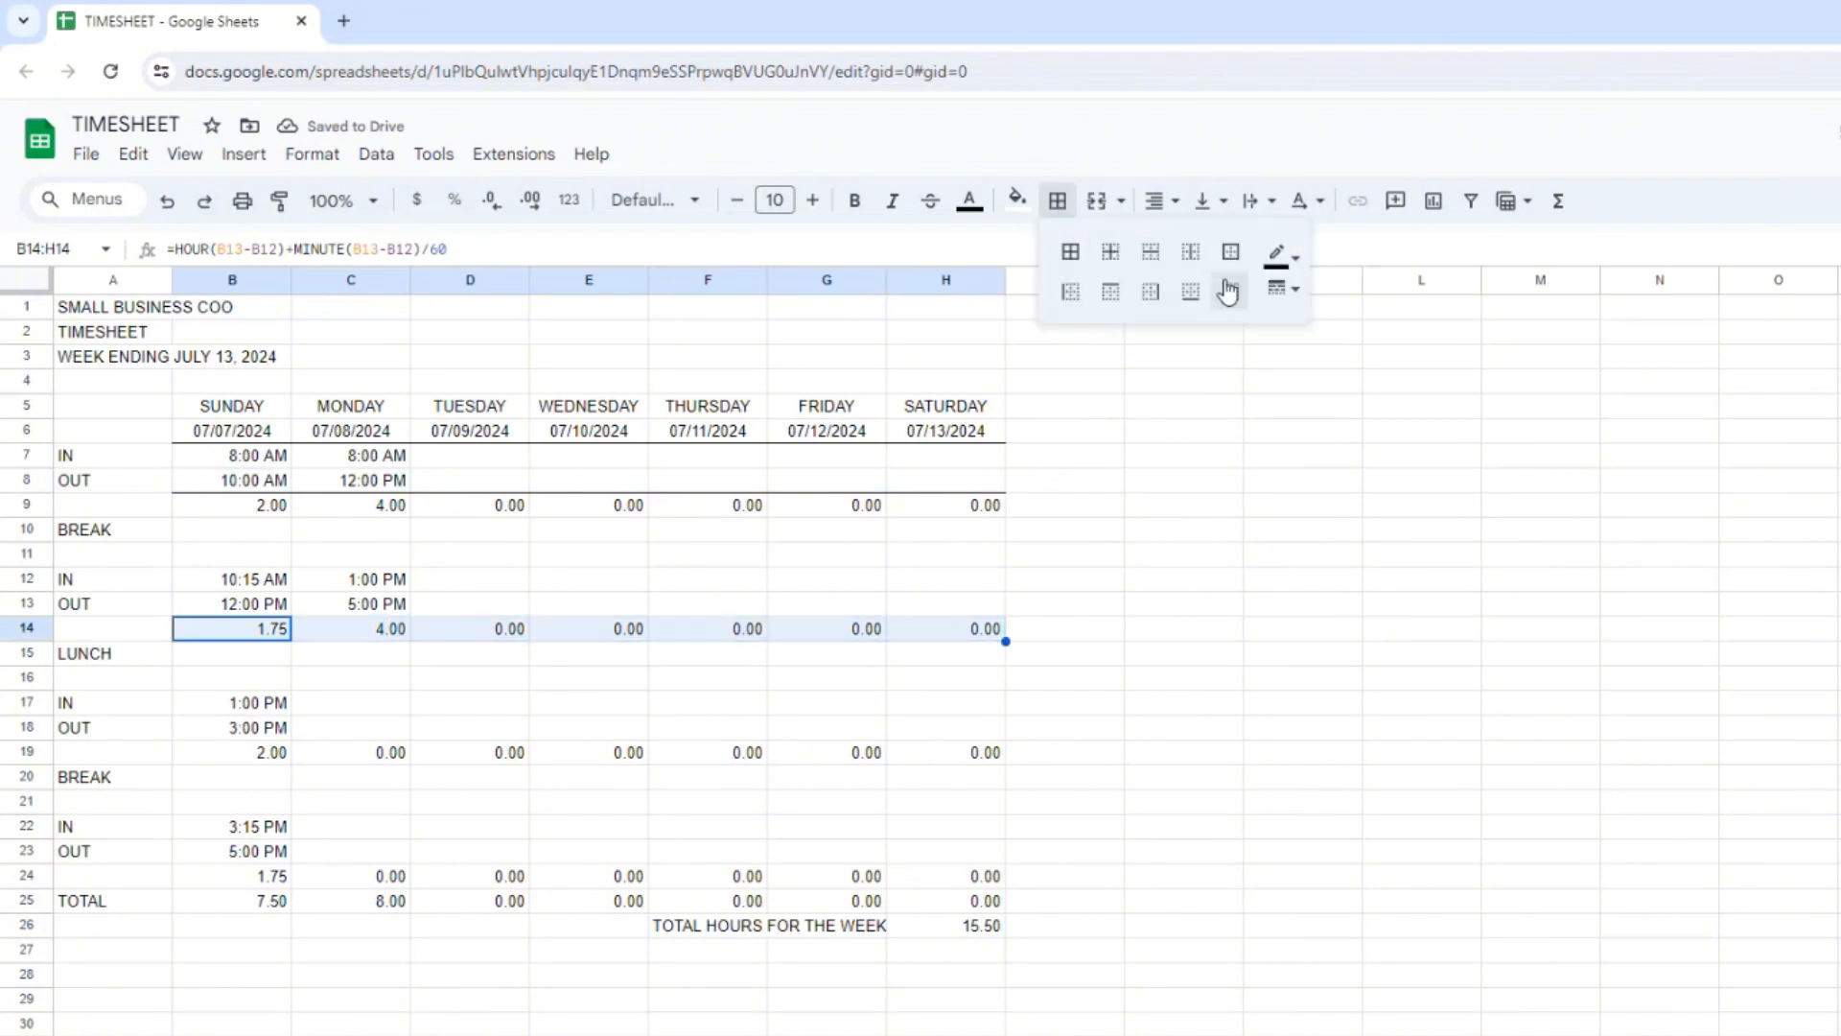
{"action": "left_click", "coordinate": [1111, 293]}
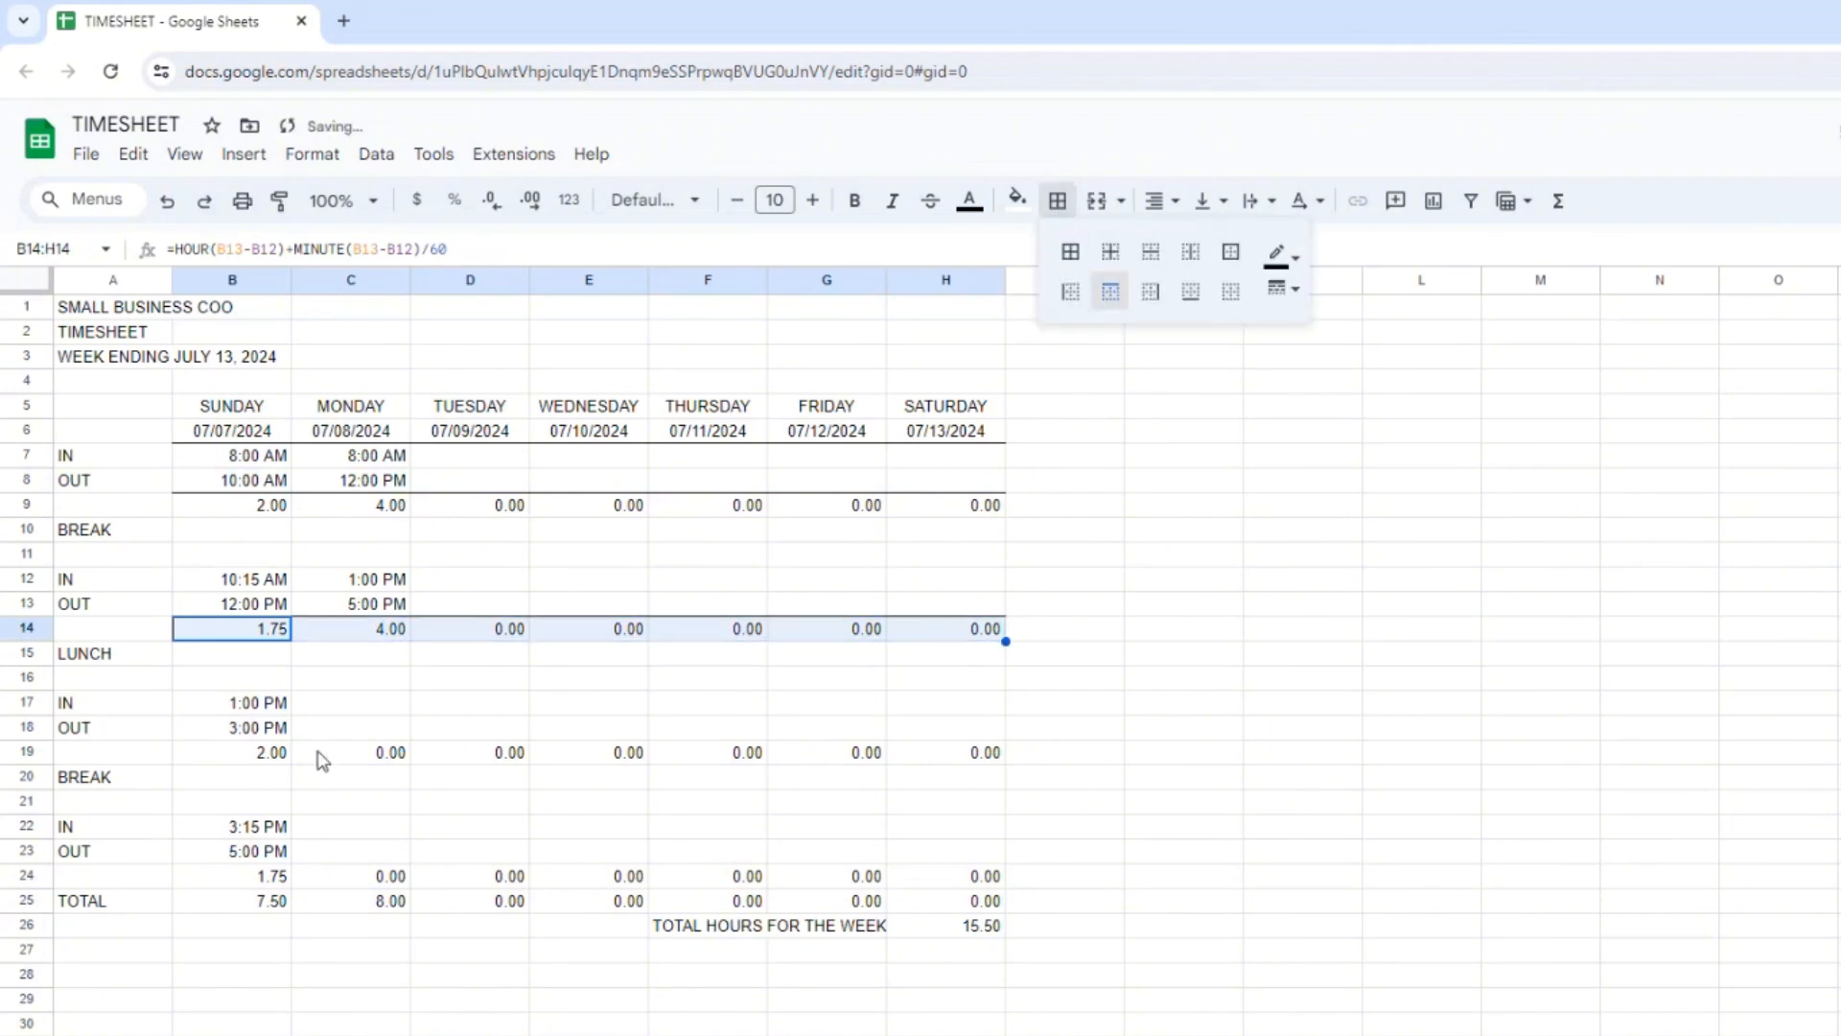
Add bottom borders to the OUT cells B18:H18 and B23:H23.
{"action": "left_click_drag", "start_coordinate": [252, 731], "coordinate": [954, 729]}
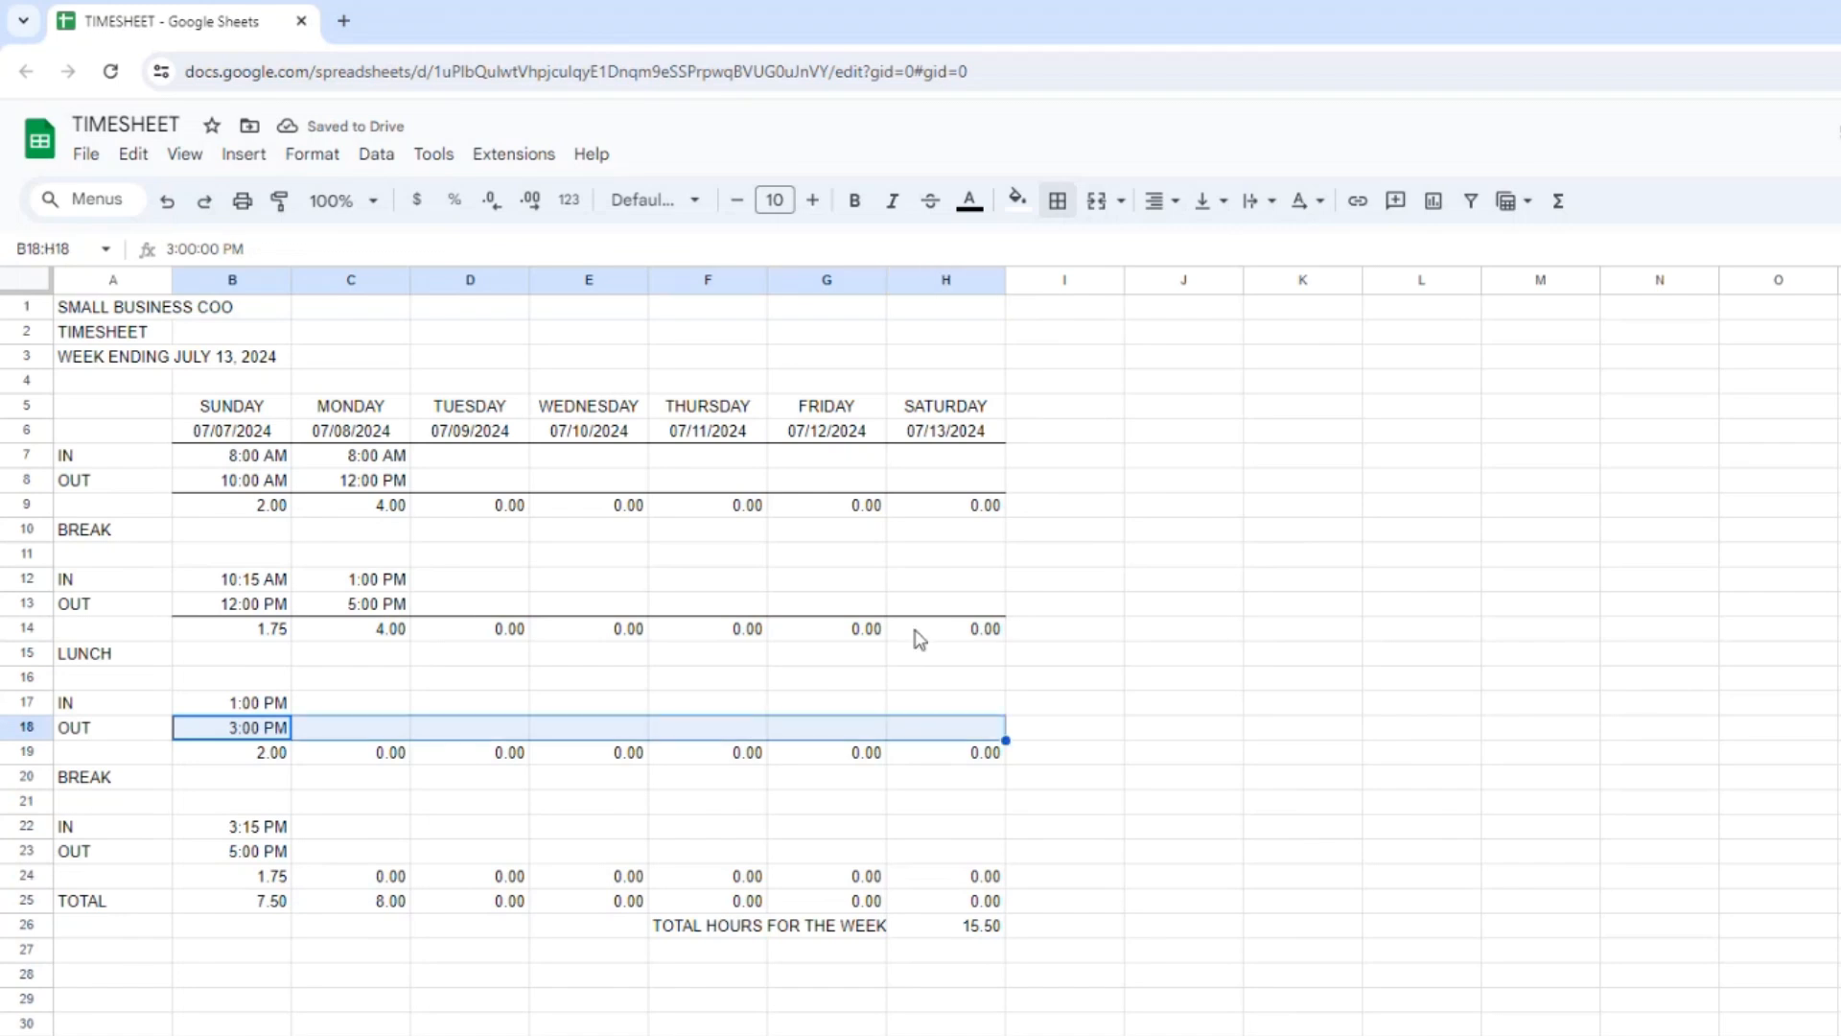
{"action": "left_click", "coordinate": [1057, 201]}
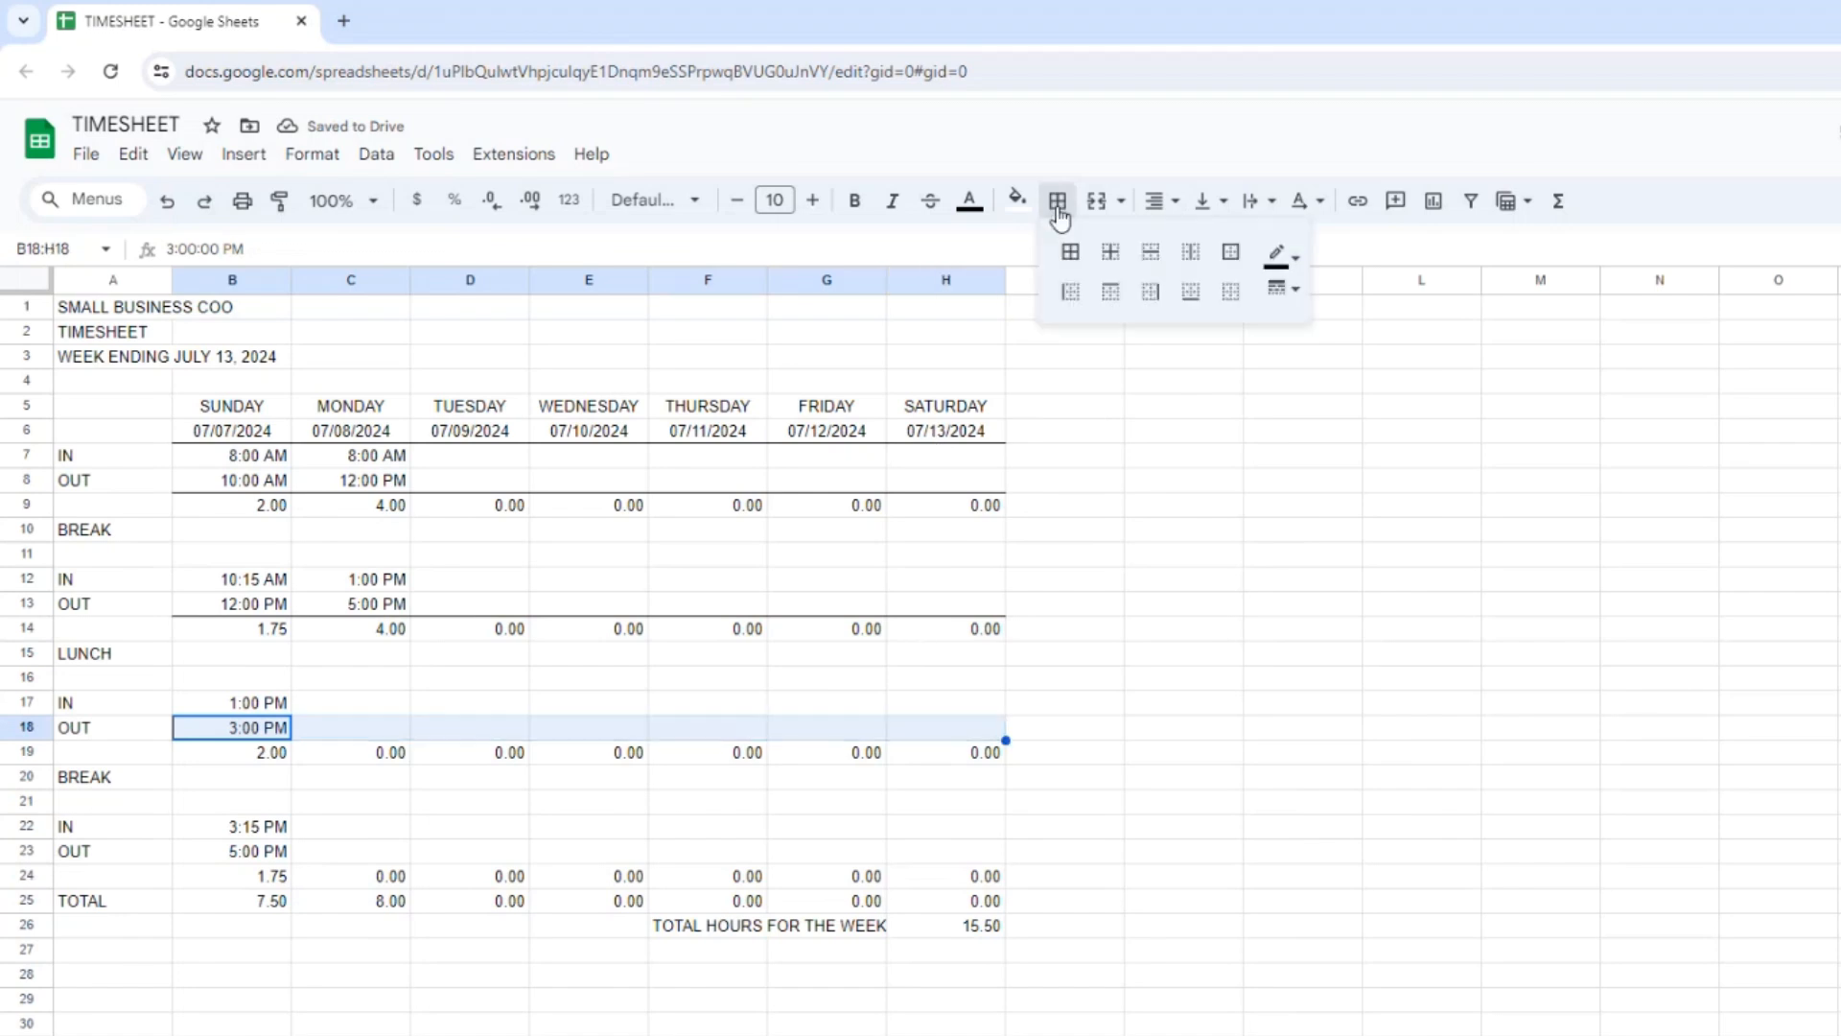
{"action": "left_click", "coordinate": [1191, 293]}
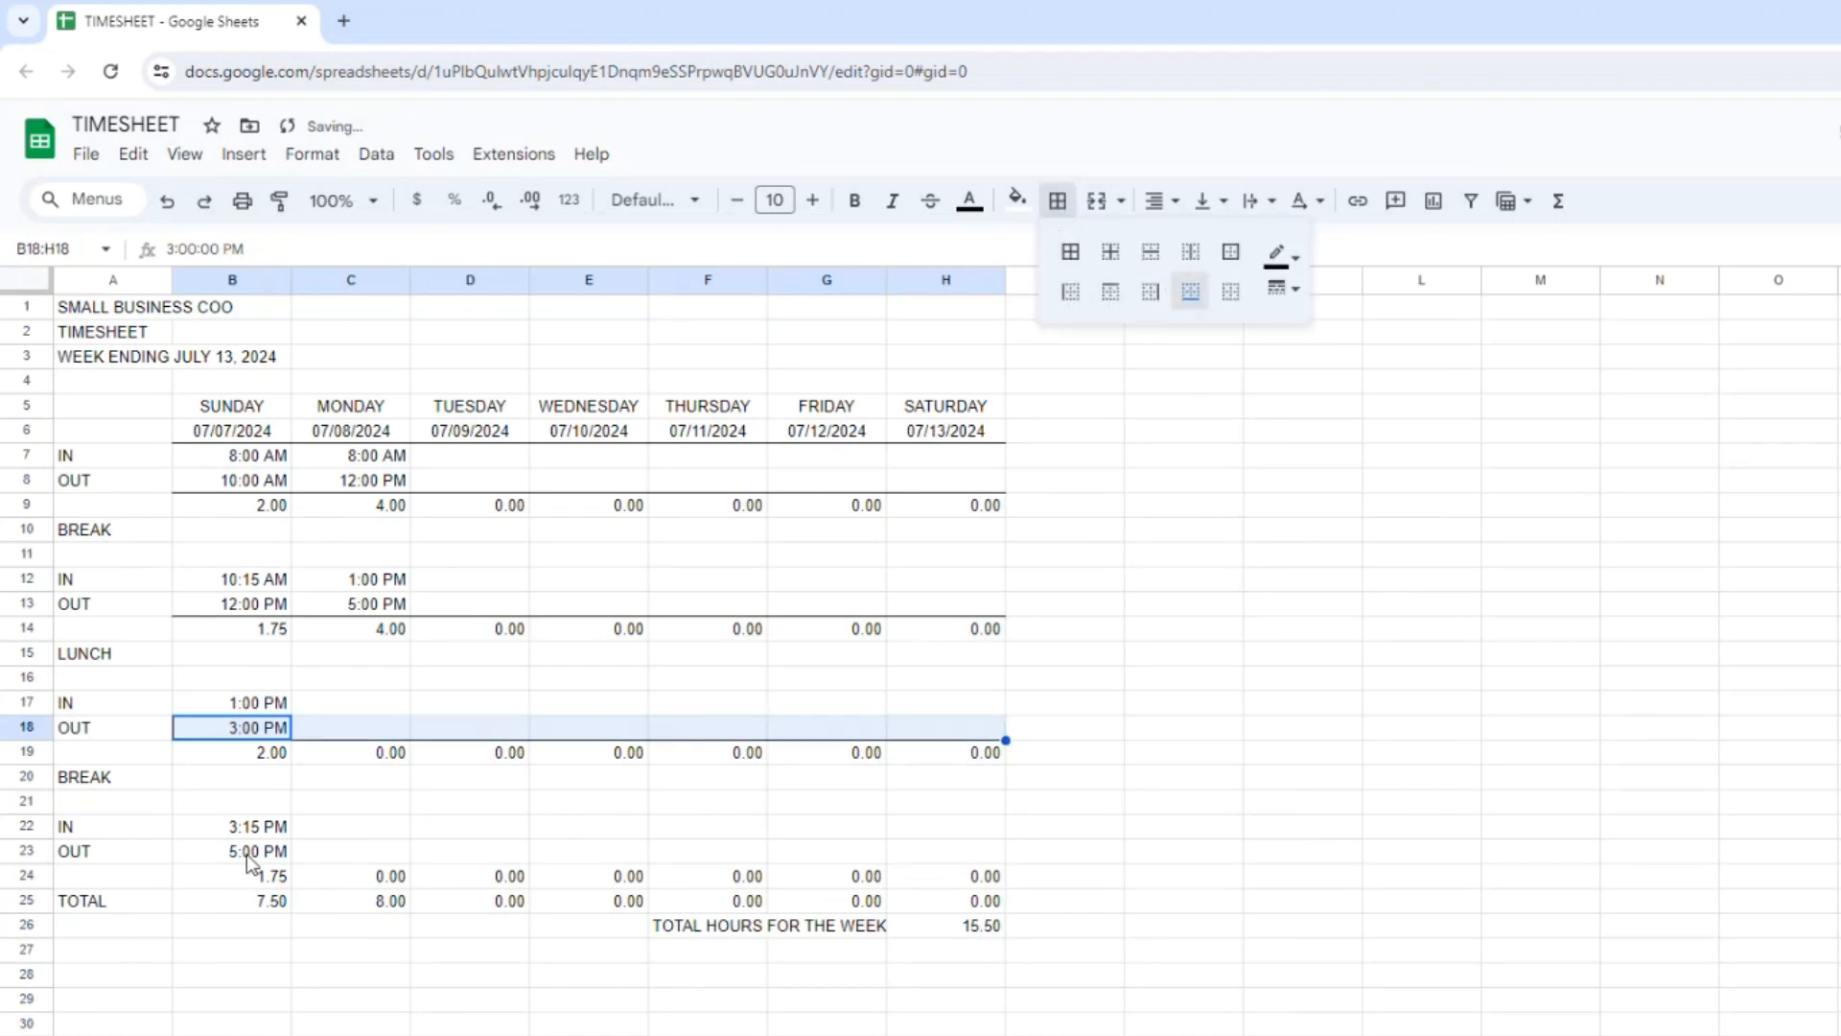
{"action": "left_click_drag", "start_coordinate": [245, 852], "coordinate": [944, 863]}
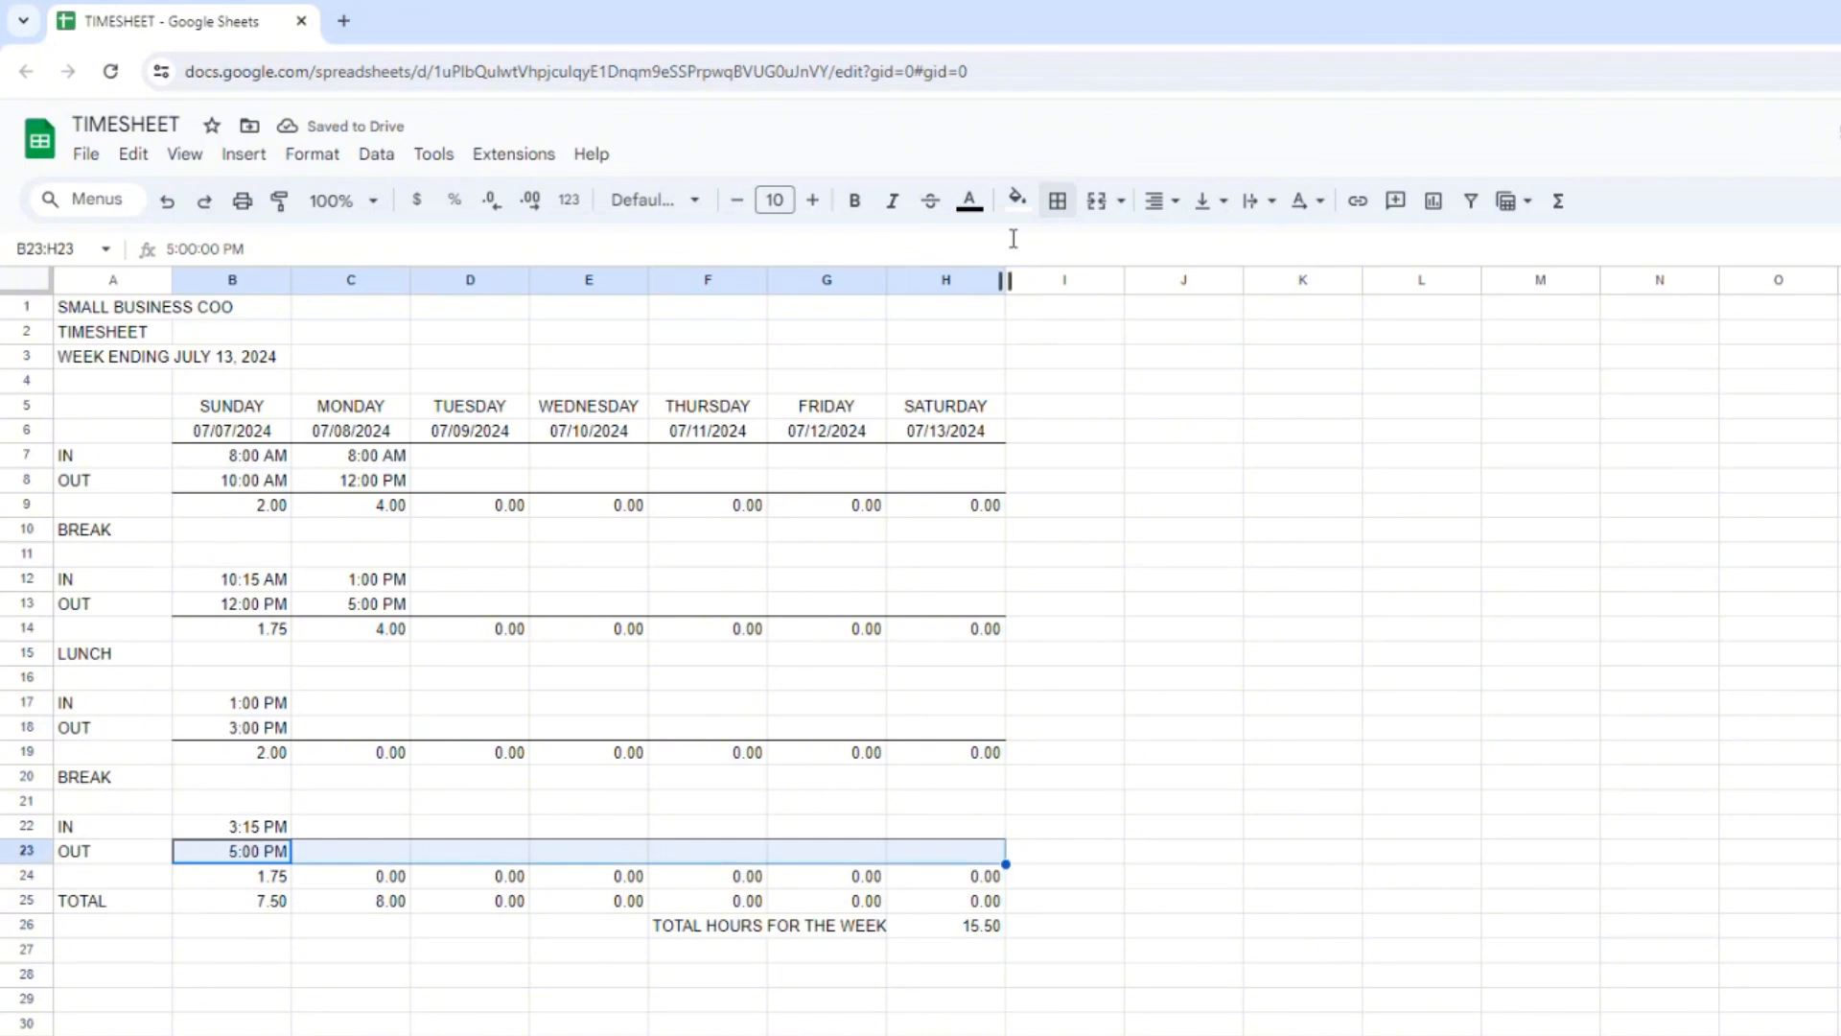
{"action": "left_click", "coordinate": [1058, 202]}
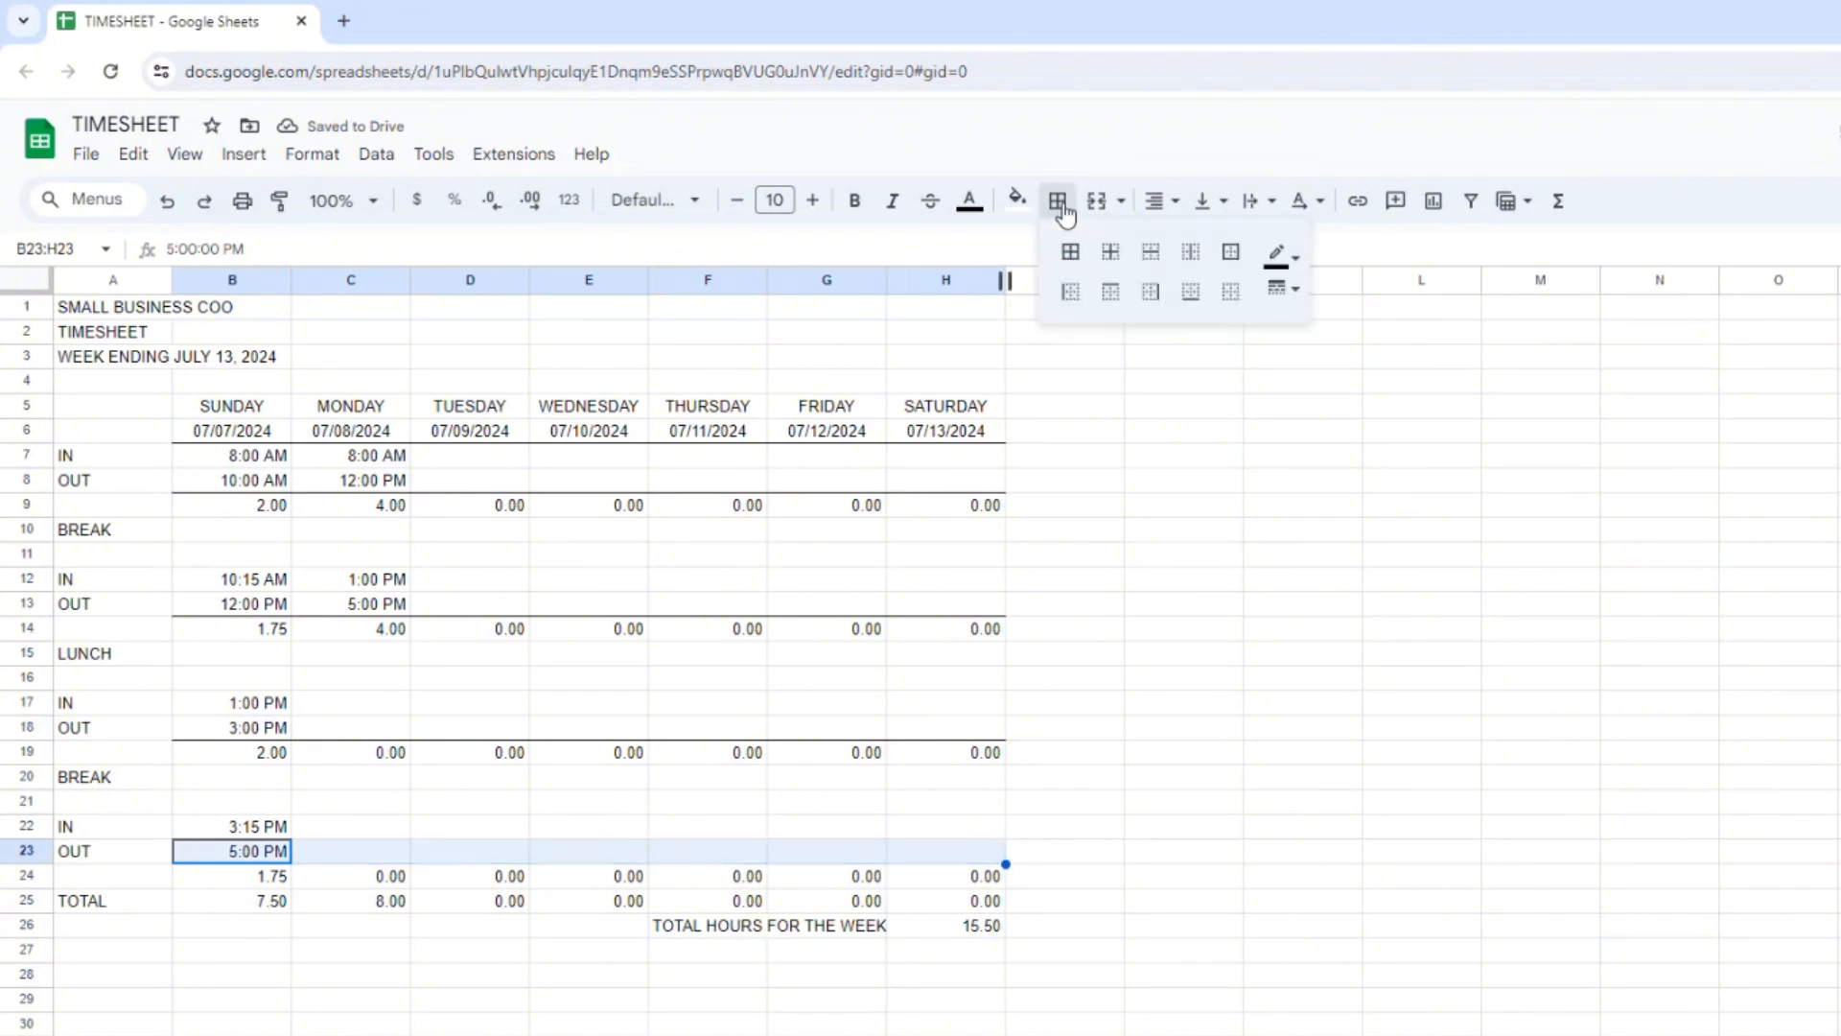
{"action": "left_click", "coordinate": [1191, 292]}
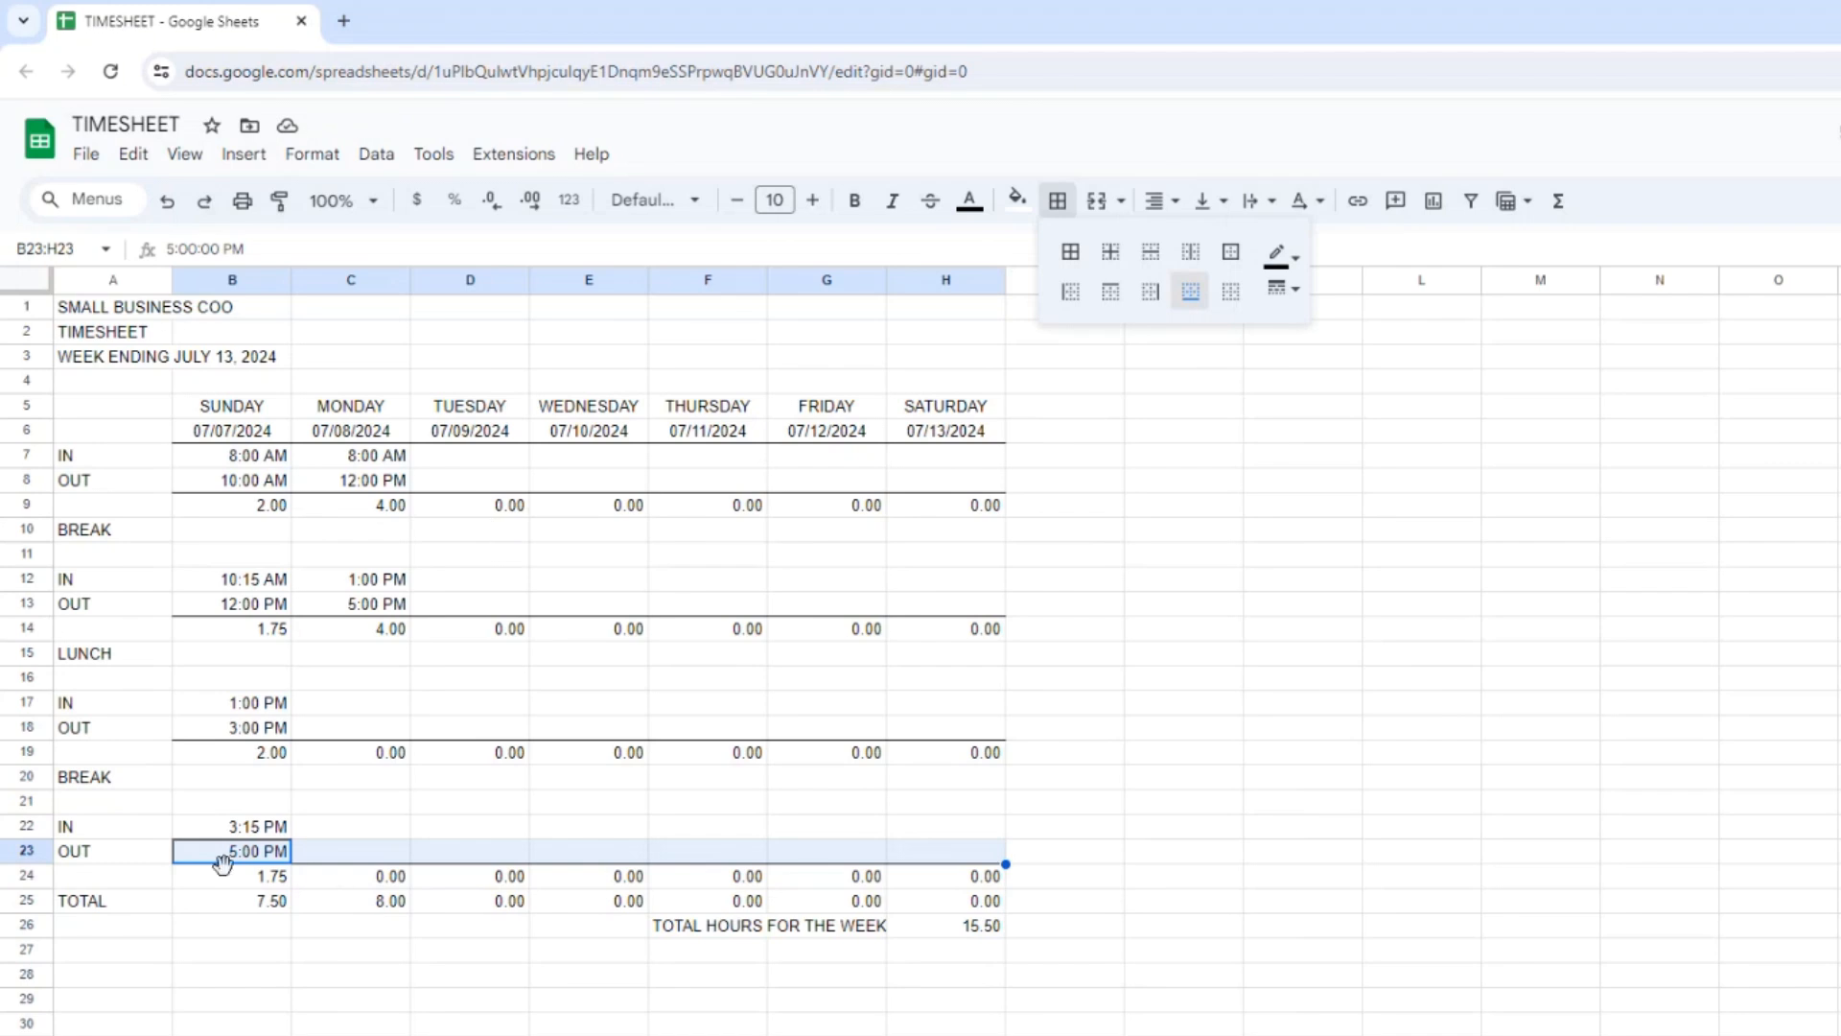
Add a bottom border to the hours cells B24:H24 and to Saturday's total in H25.
{"action": "left_click_drag", "start_coordinate": [235, 877], "coordinate": [928, 880]}
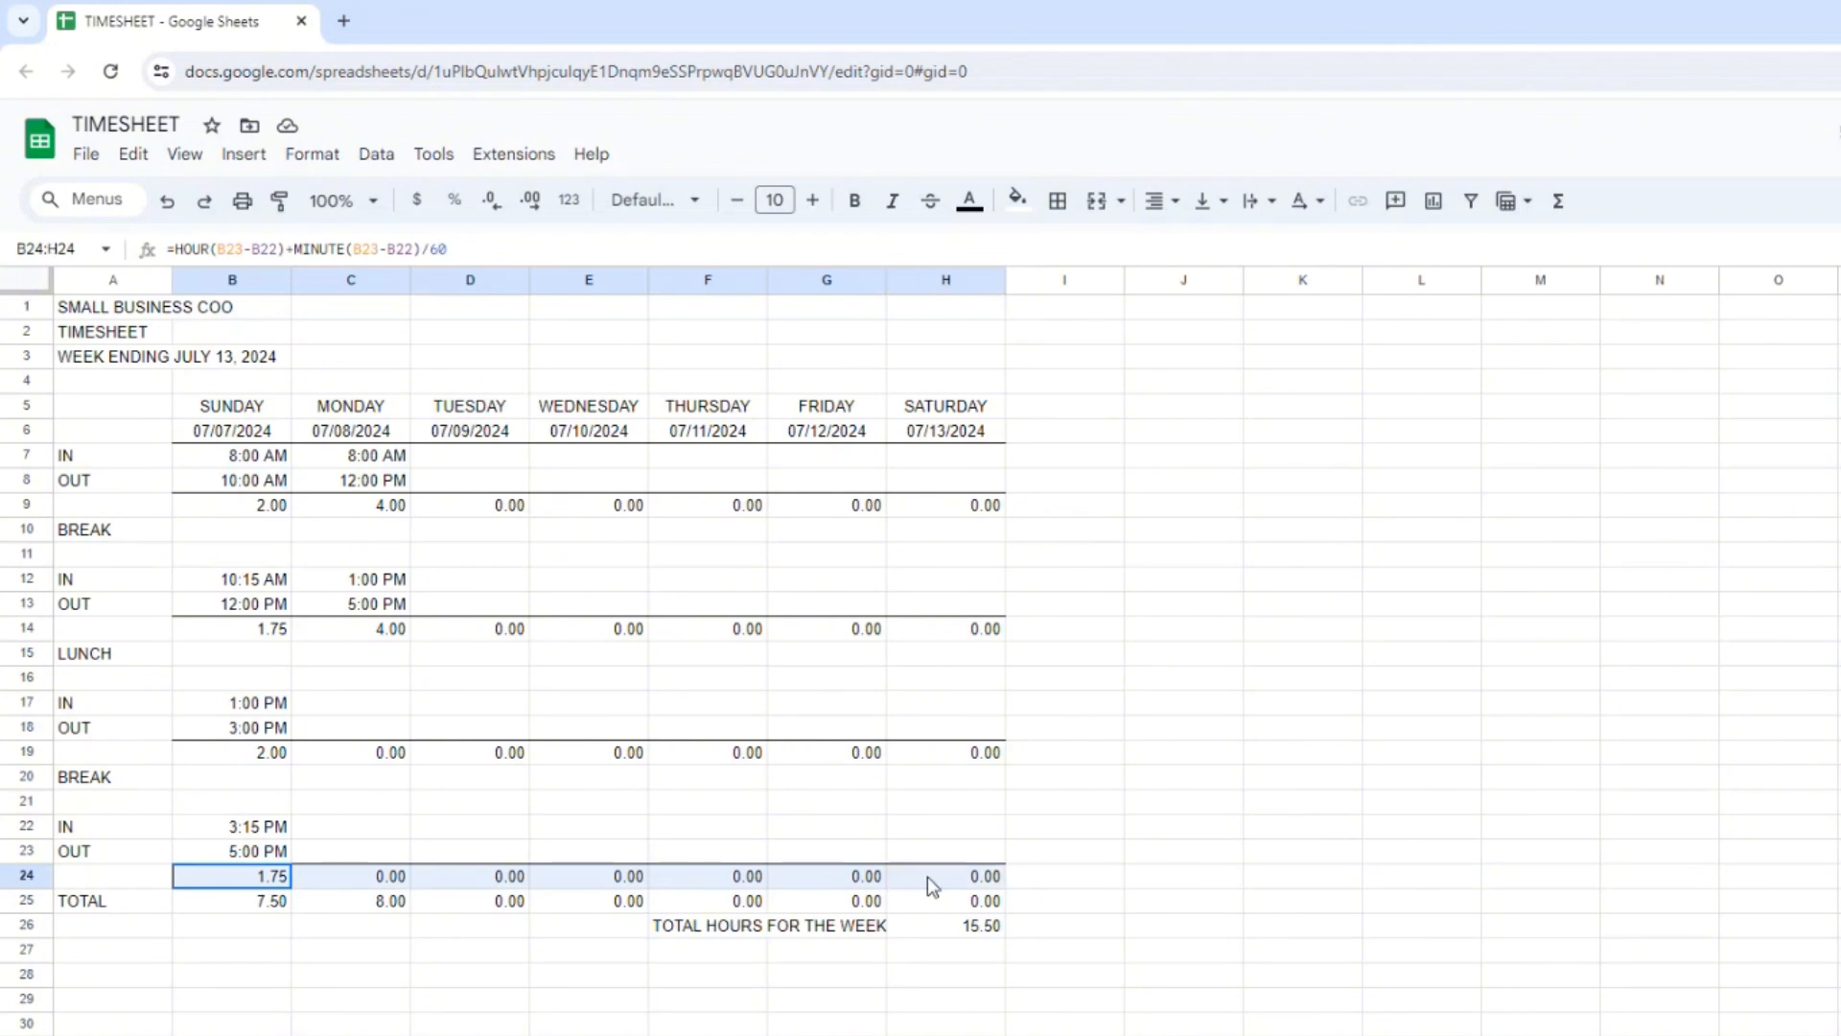
{"action": "left_click", "coordinate": [1059, 202]}
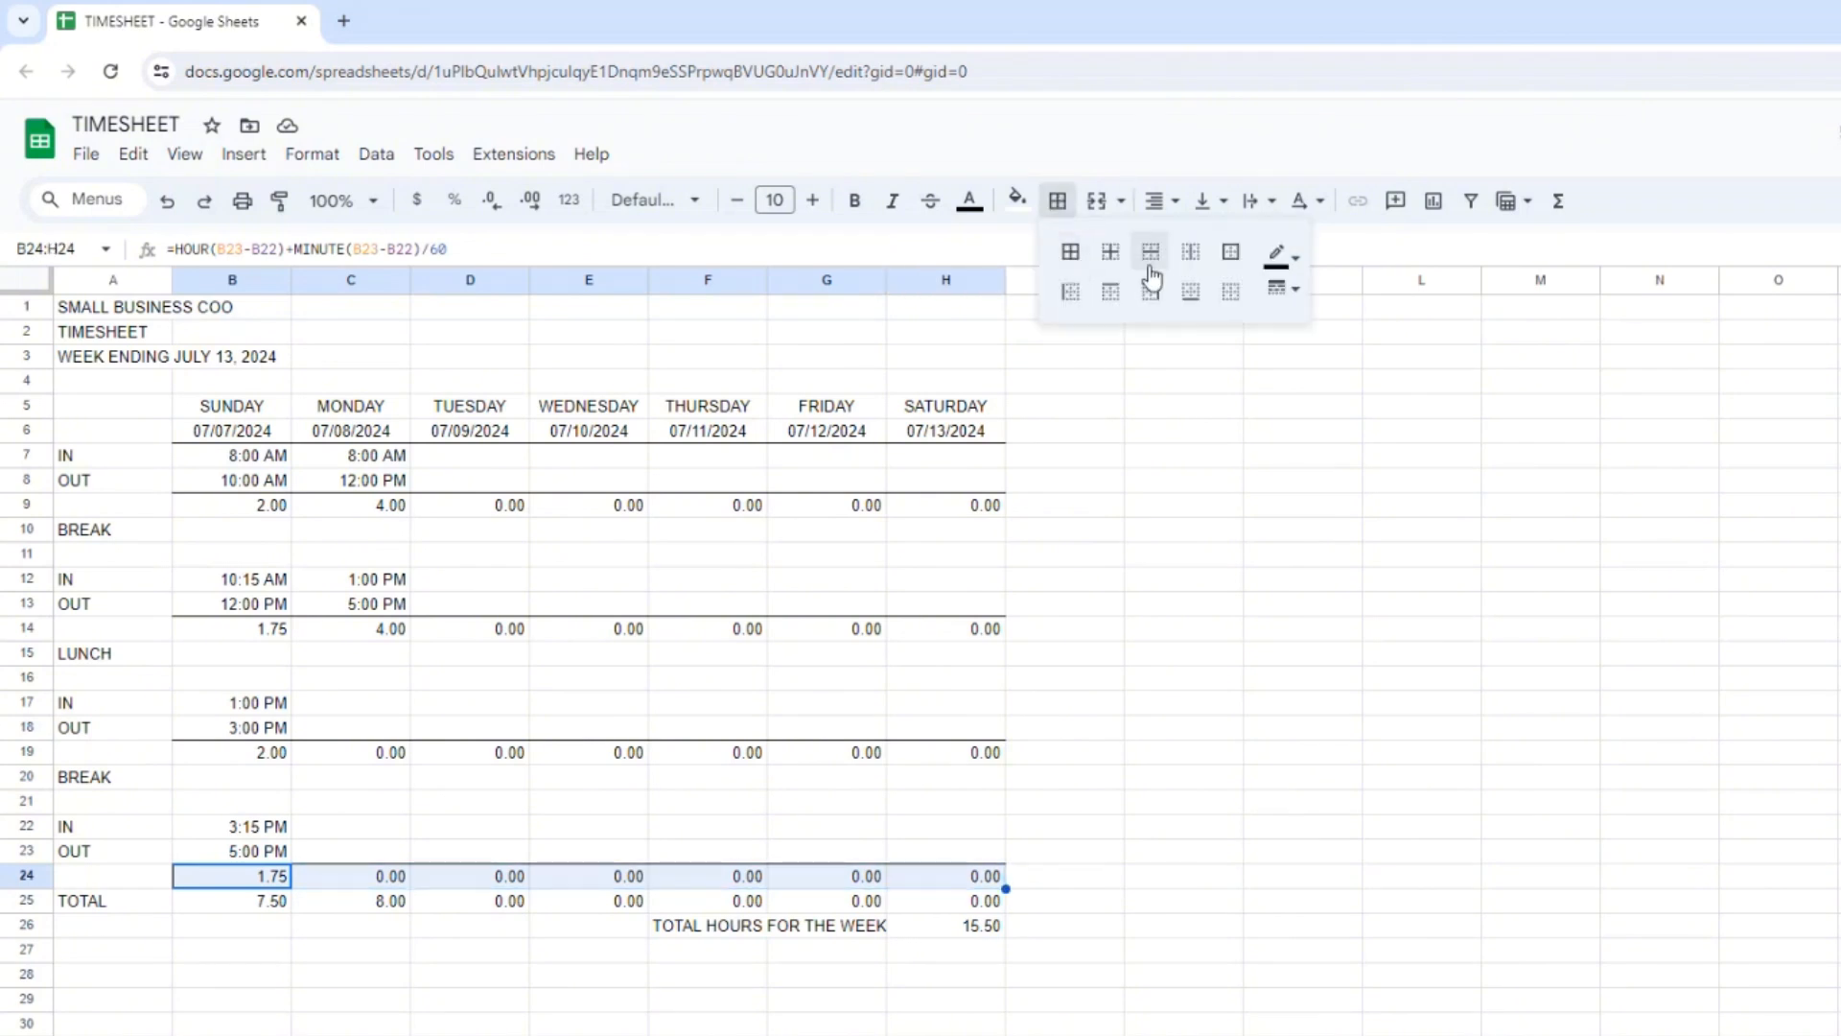
{"action": "left_click", "coordinate": [1189, 291]}
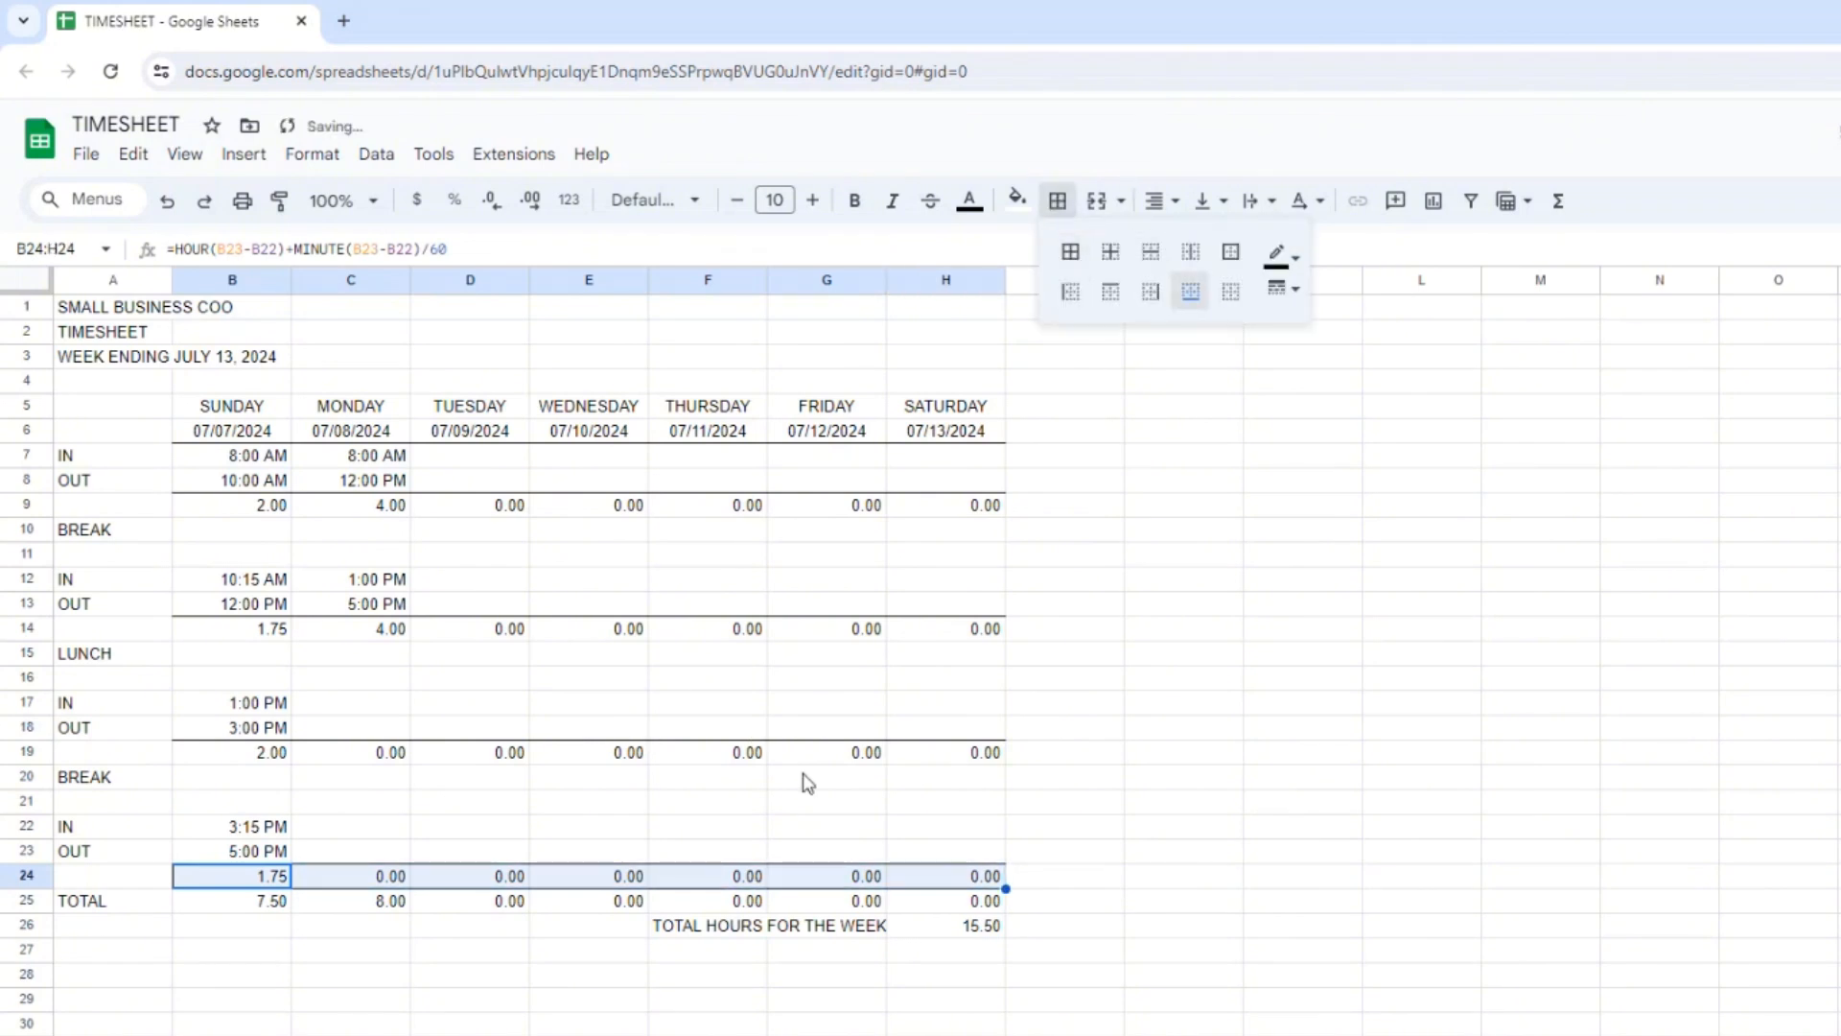
{"action": "left_click", "coordinate": [944, 906]}
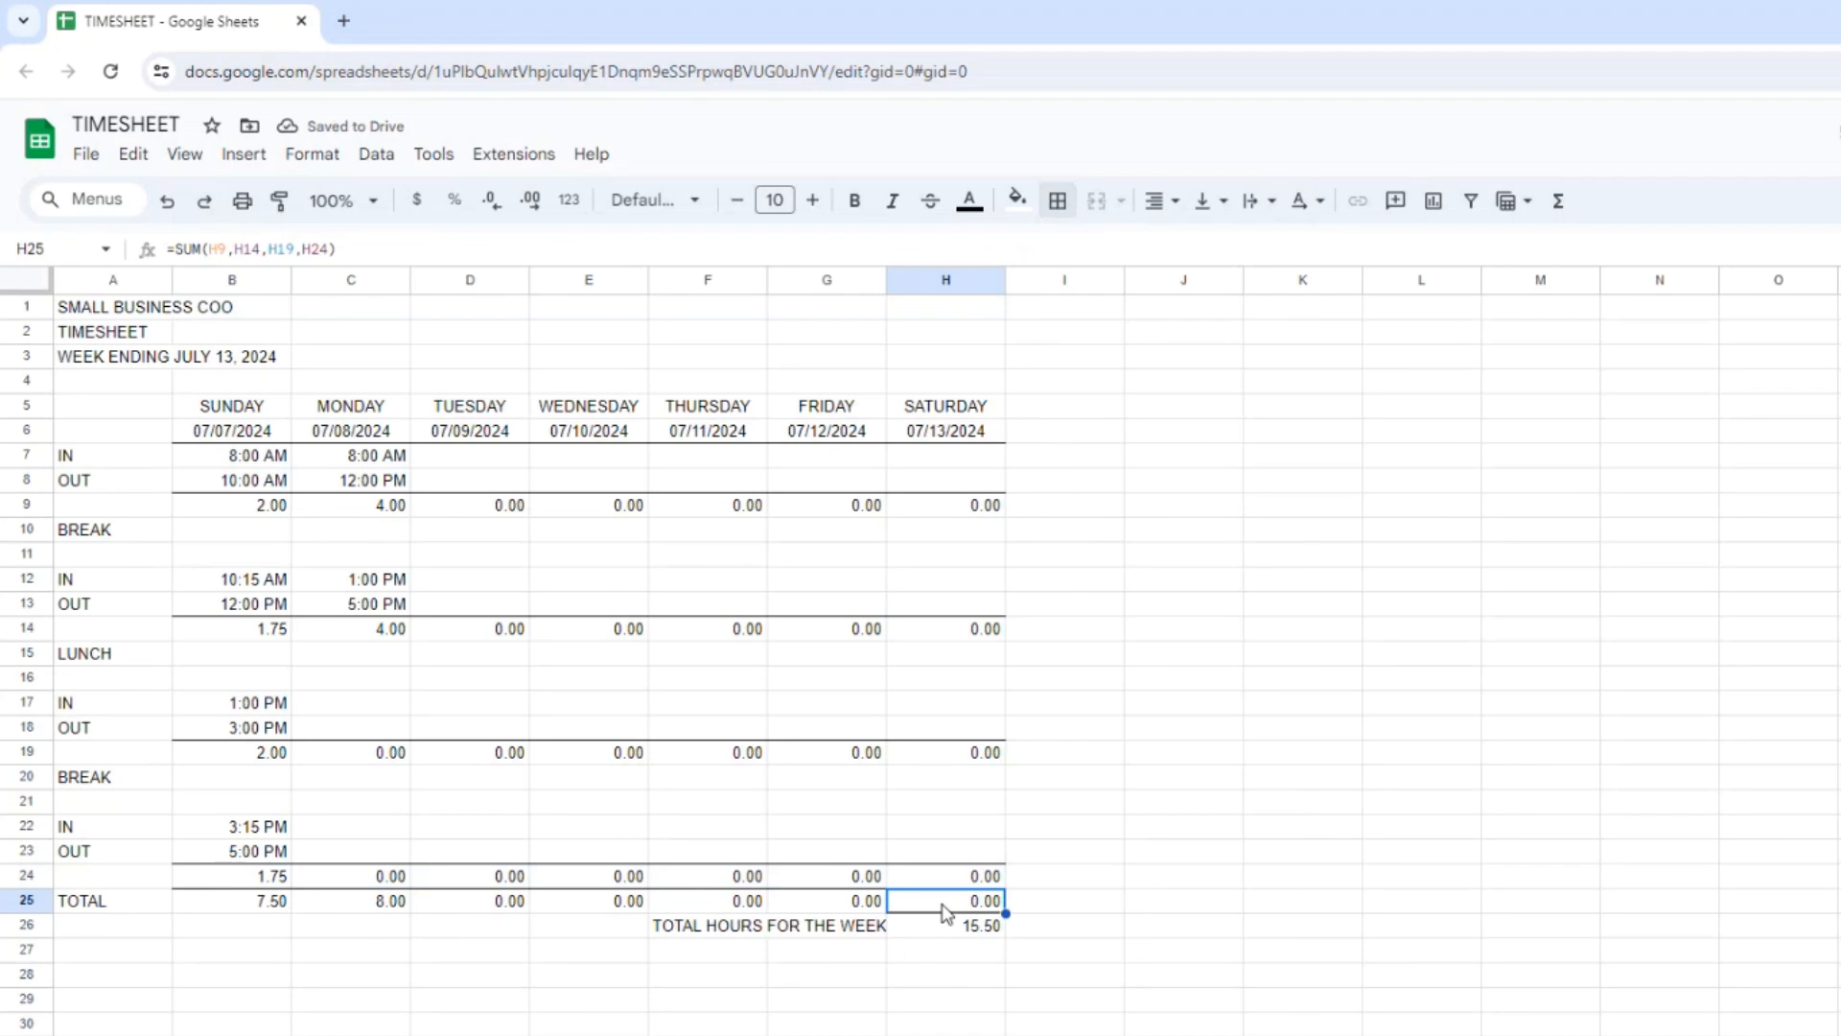
{"action": "left_click", "coordinate": [1059, 202]}
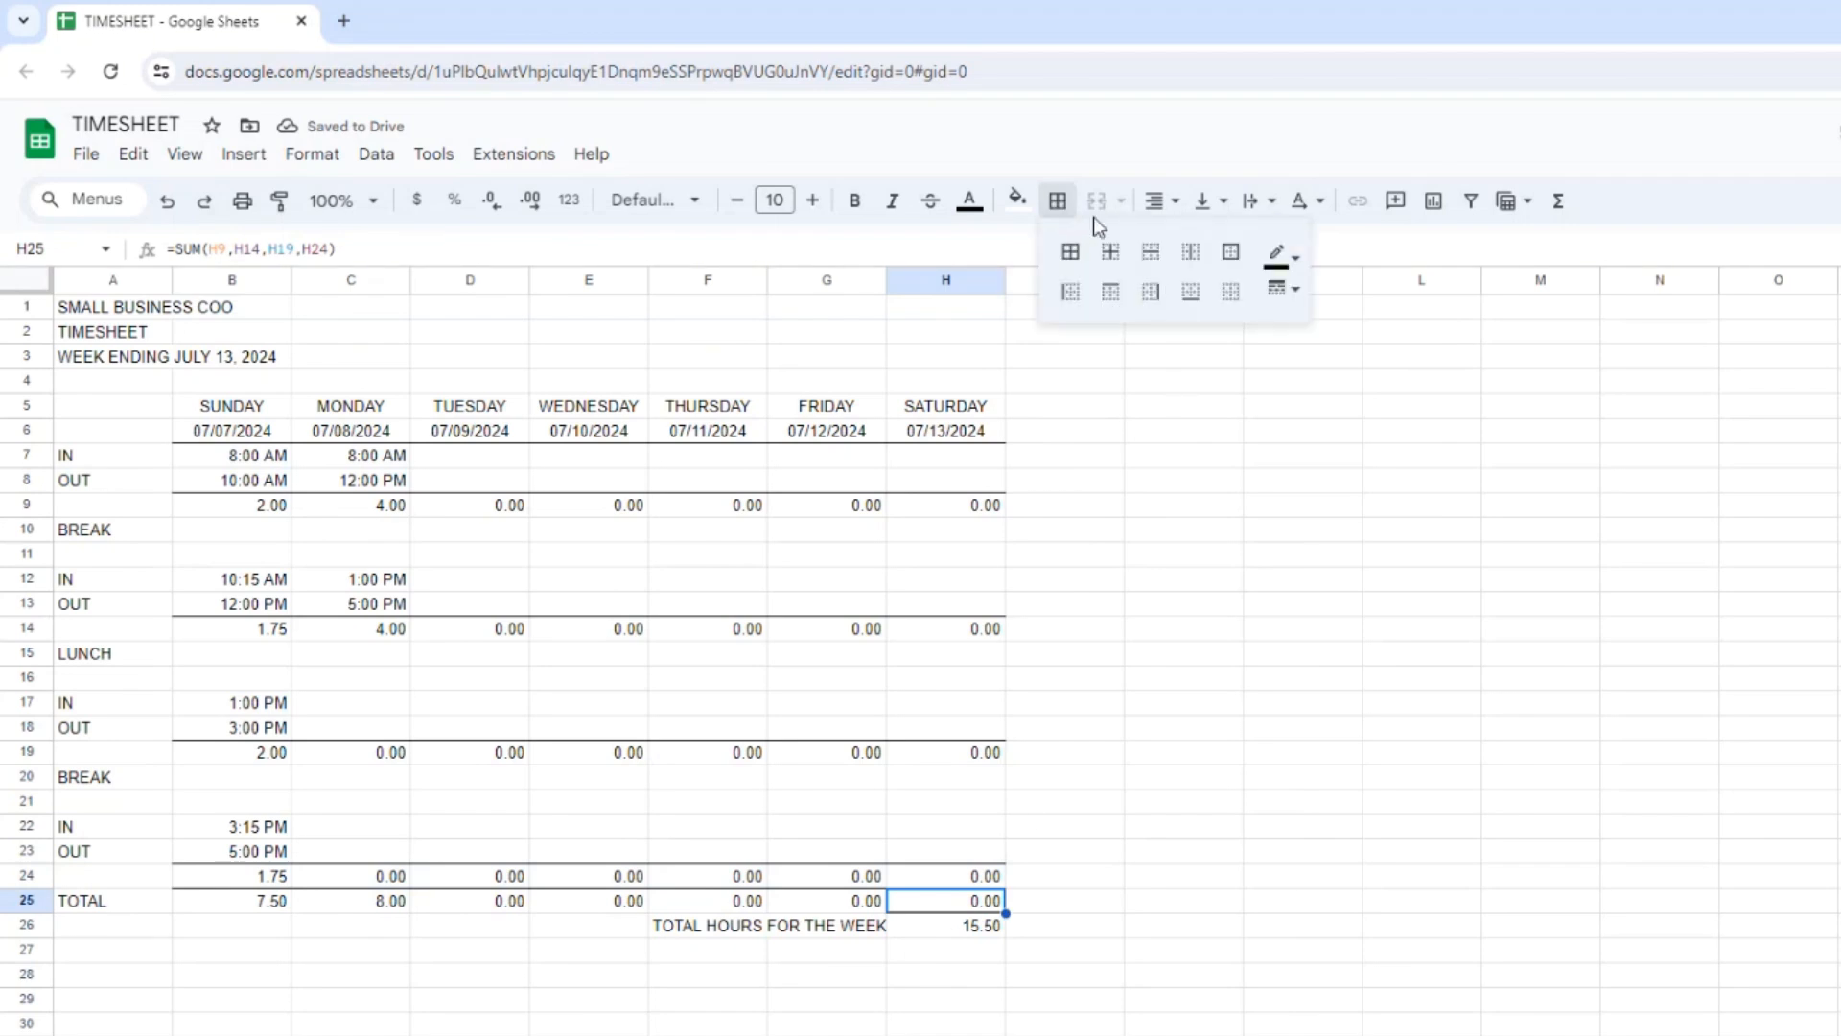
{"action": "left_click", "coordinate": [1192, 300]}
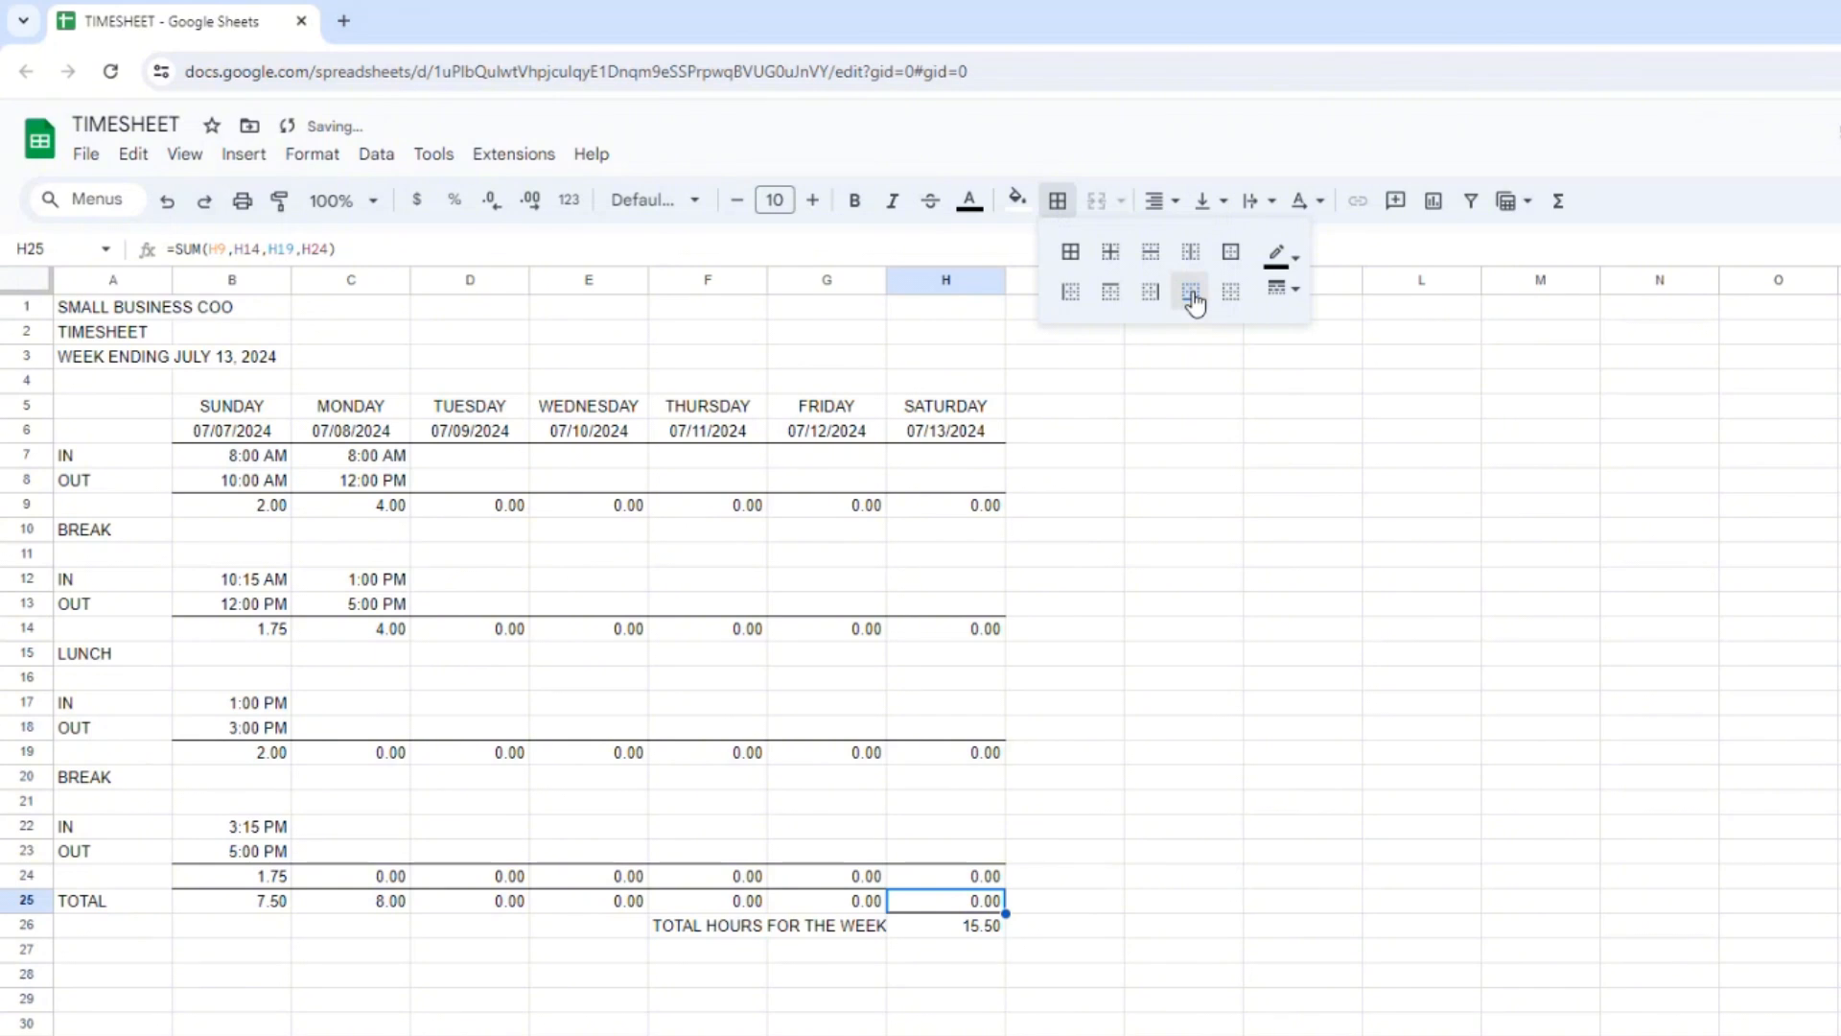
Give the weekly total in H26 a bottom border with the double-line style.
{"action": "left_click", "coordinate": [957, 926]}
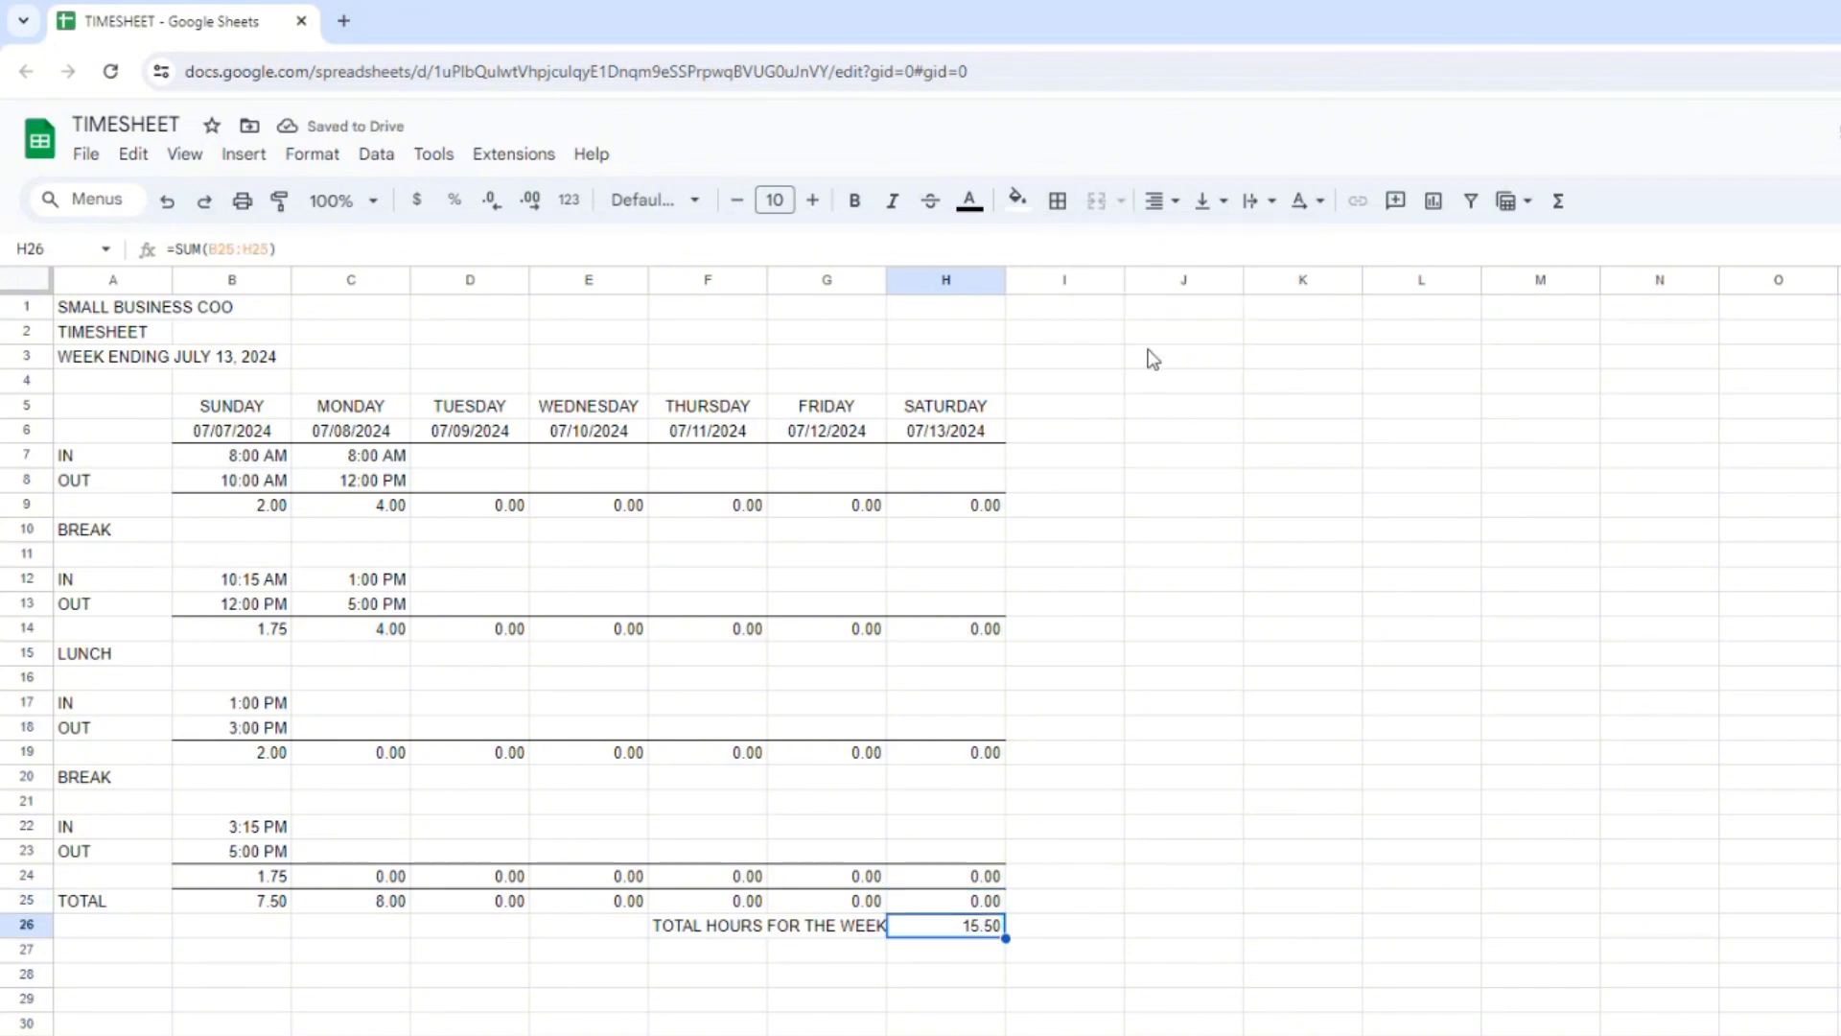
{"action": "left_click", "coordinate": [1057, 201]}
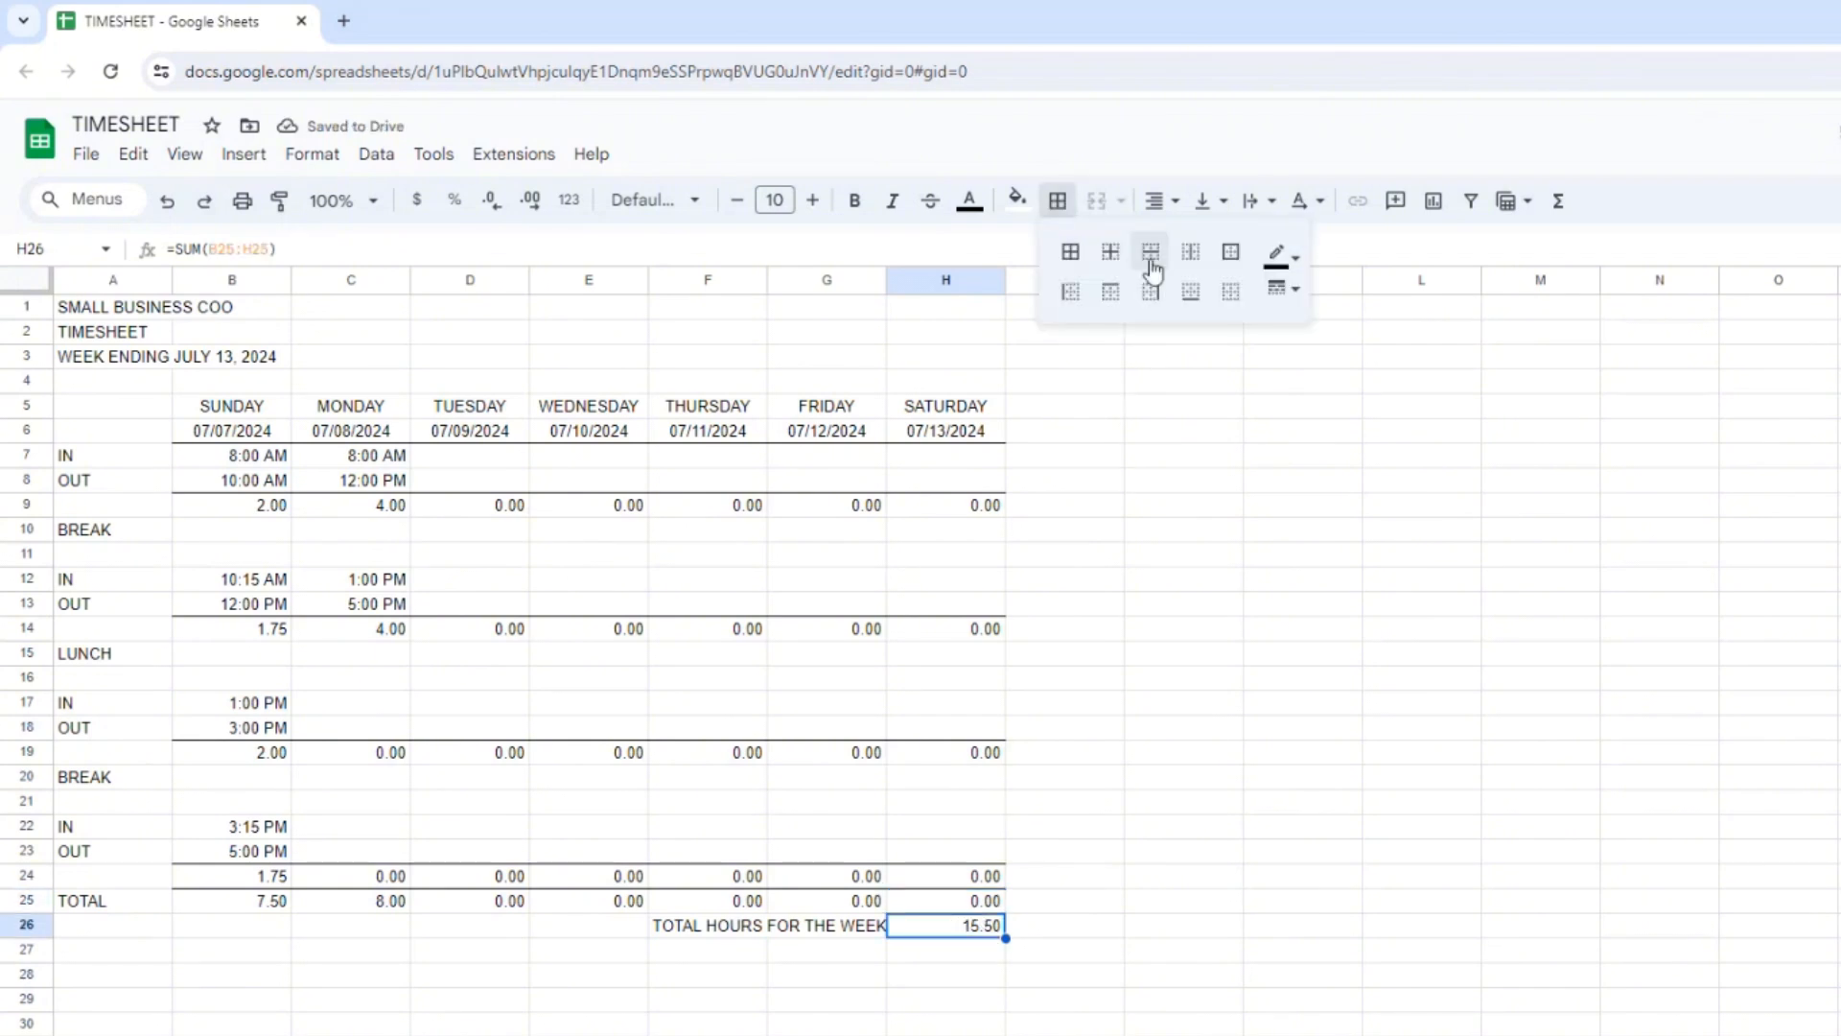
{"action": "left_click", "coordinate": [1192, 300]}
{"action": "left_click", "coordinate": [1285, 289]}
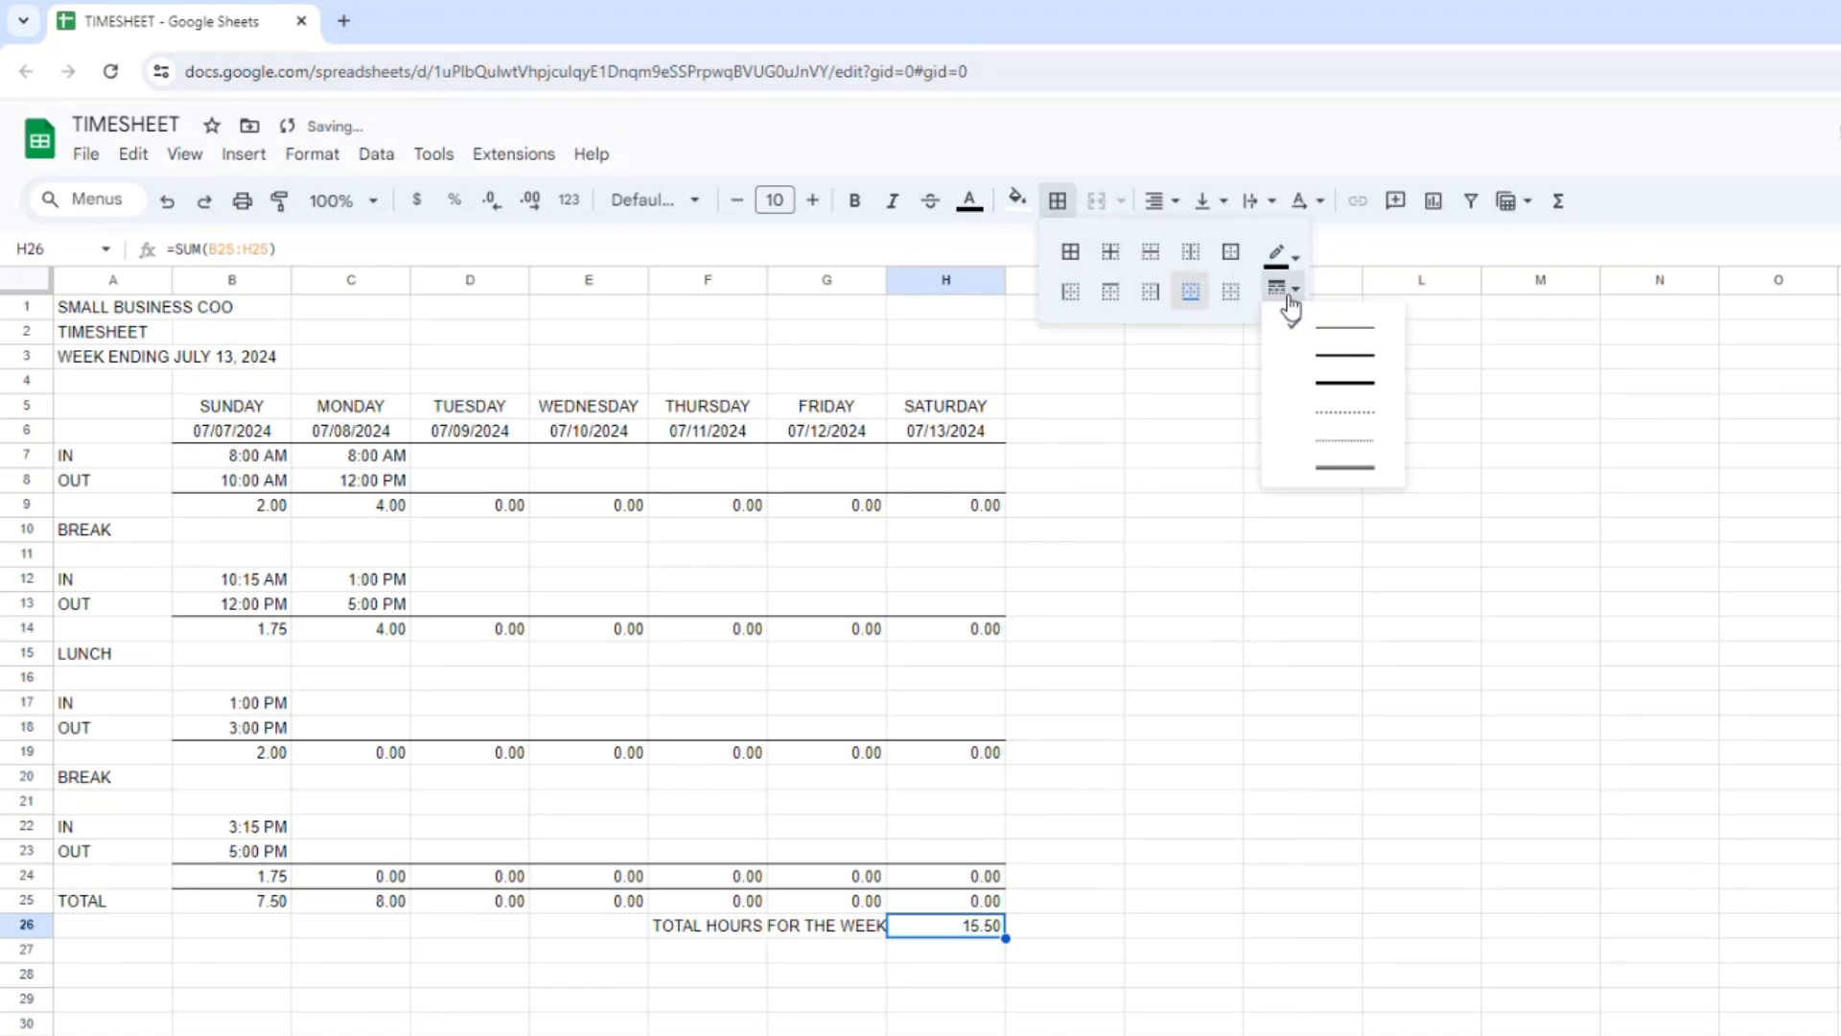
{"action": "left_click", "coordinate": [1352, 474]}
{"action": "left_click", "coordinate": [831, 679]}
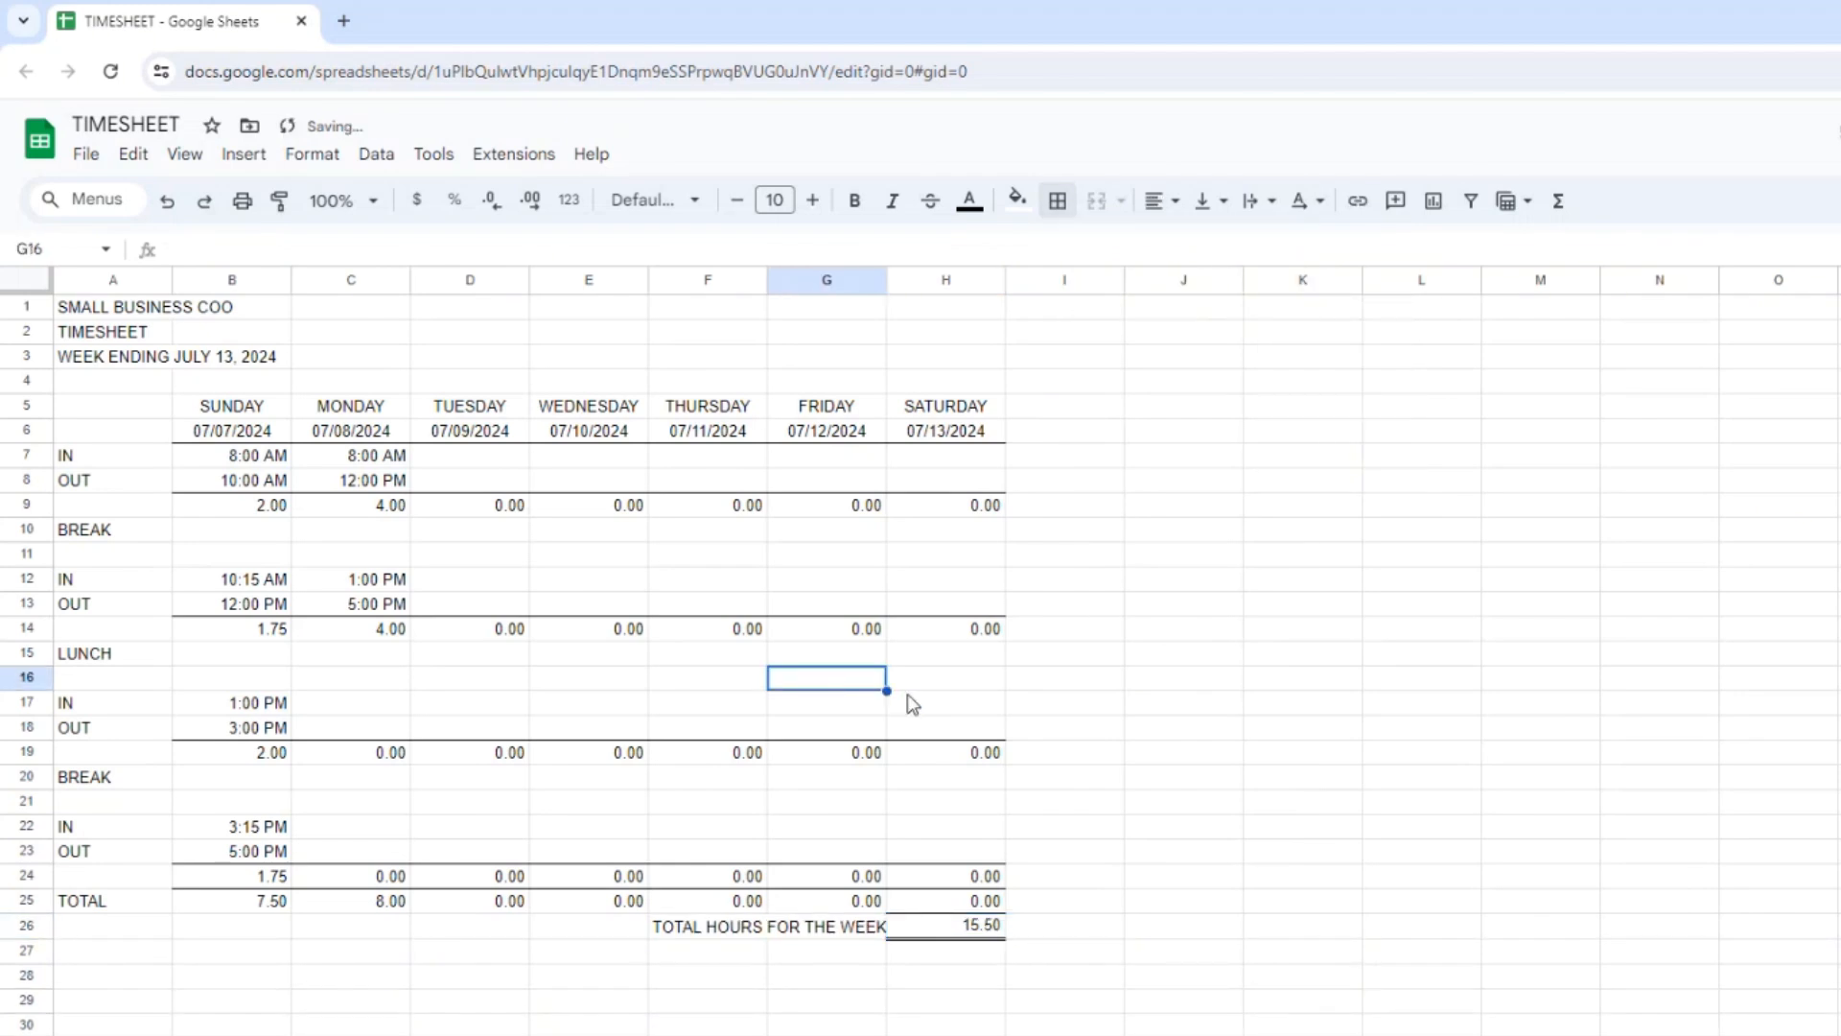